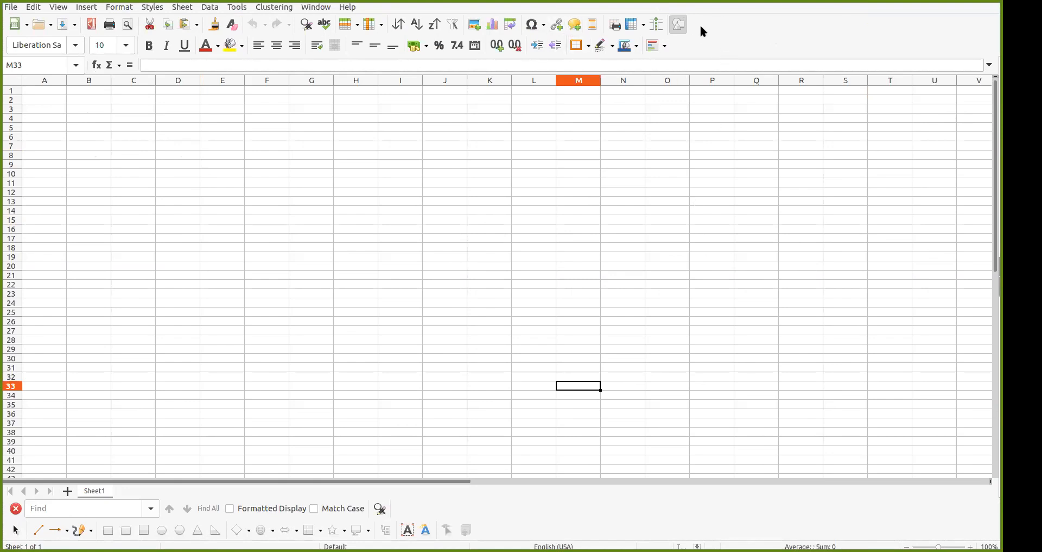
Enter 2 in E9 and F9 with a trial formula in G9 adding them to 4
{"action": "left_click", "coordinate": [239, 201]}
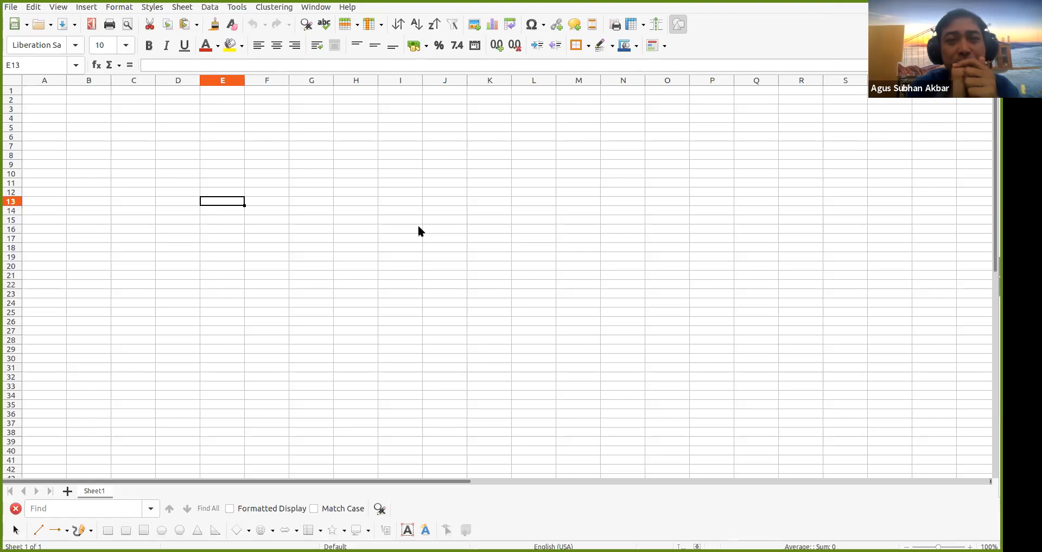
{"action": "key", "text": "Up"}
{"action": "key", "text": "Up"}
{"action": "key", "text": "Up"}
{"action": "key", "text": "Up"}
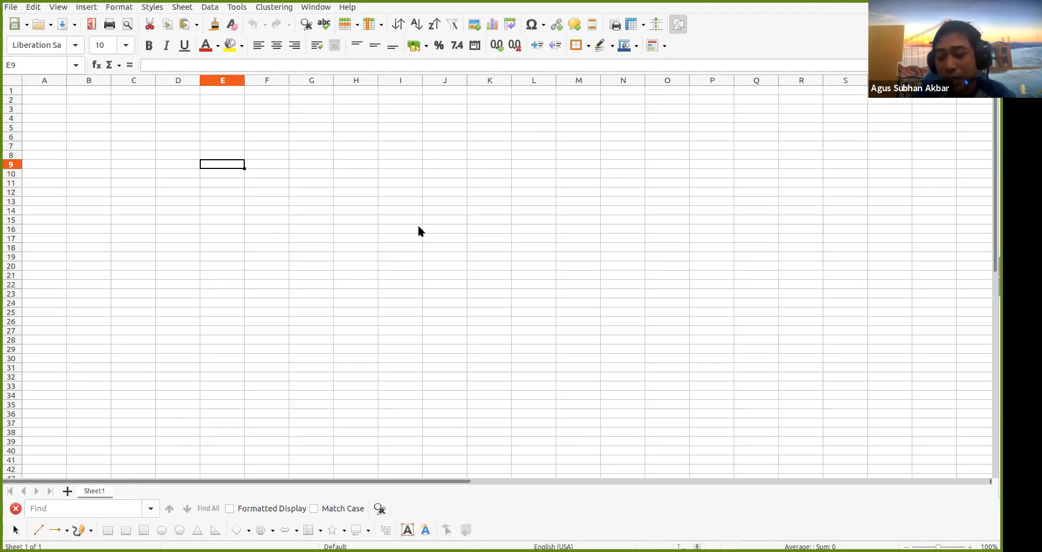
{"action": "type", "text": "2"}
{"action": "key", "text": "Tab"}
{"action": "type", "text": "2"}
{"action": "key", "text": "Tab"}
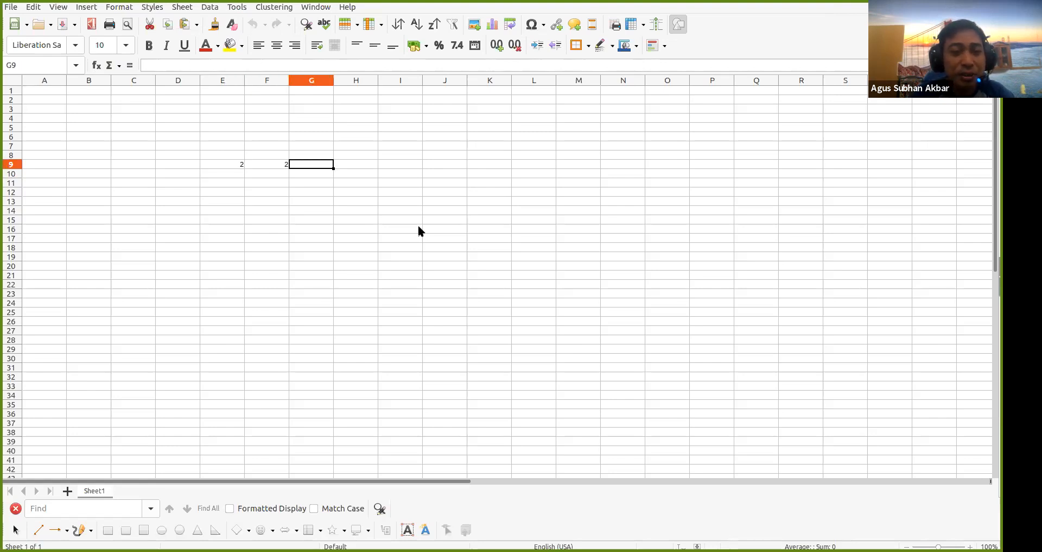
{"action": "type", "text": "="}
{"action": "key", "text": "Left"}
{"action": "key", "text": "Left"}
{"action": "type", "text": "+"}
{"action": "key", "text": "Left"}
{"action": "key", "text": "Return"}
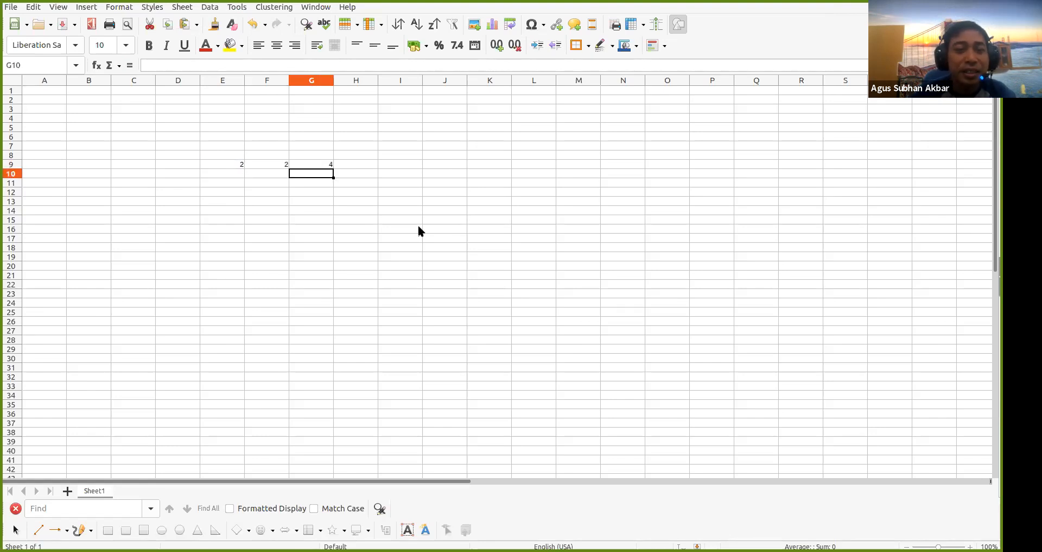
Clear the trial formula and both 2 values from E9:G9
{"action": "key", "text": "Up"}
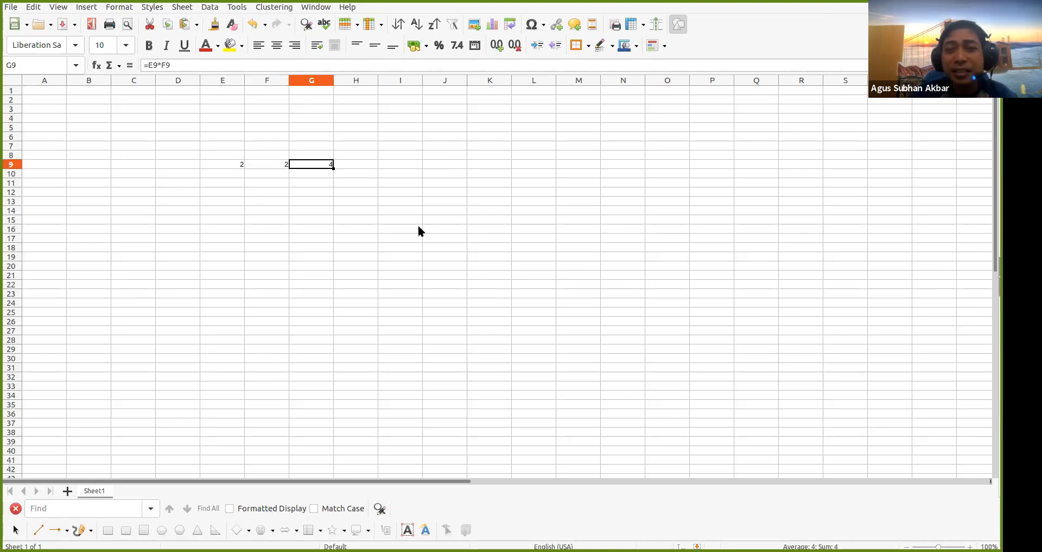
{"action": "key", "text": "Delete"}
{"action": "key", "text": "Left"}
{"action": "key", "text": "Left"}
{"action": "key", "text": "Delete"}
{"action": "key", "text": "Right"}
{"action": "key", "text": "Delete"}
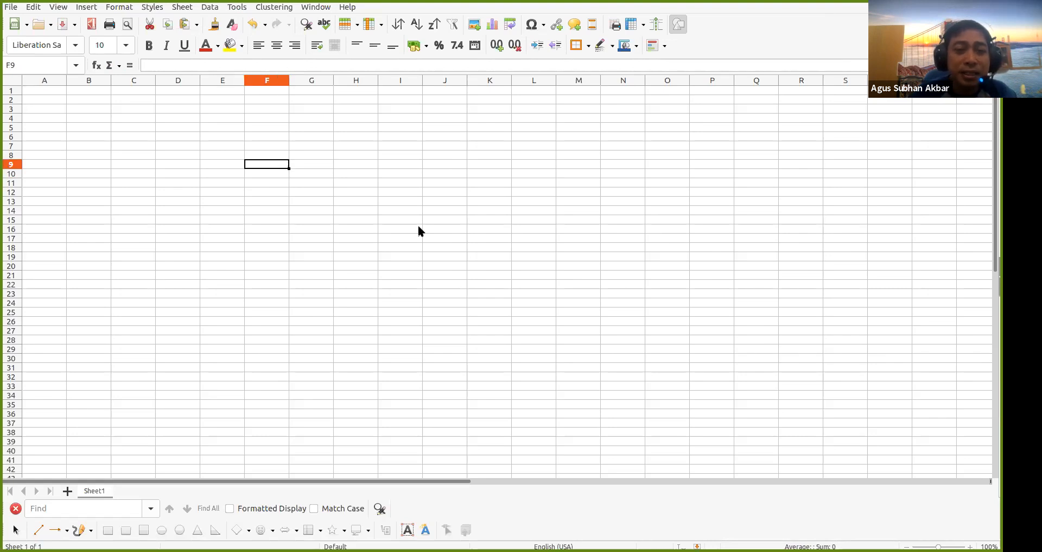
Put the heading Thermometer in cell E8
{"action": "key", "text": "Up"}
{"action": "key", "text": "Left"}
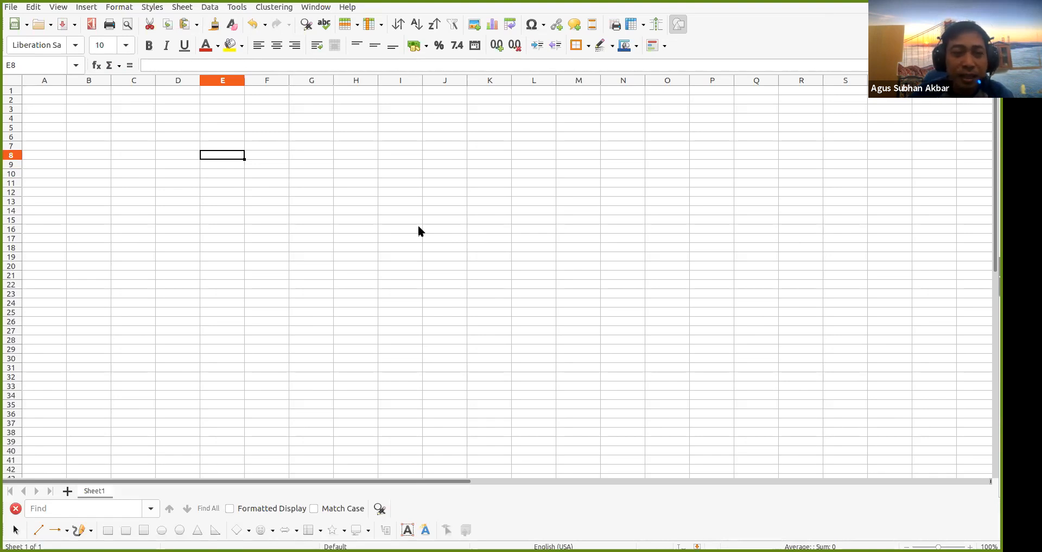
{"action": "type", "text": "Th"}
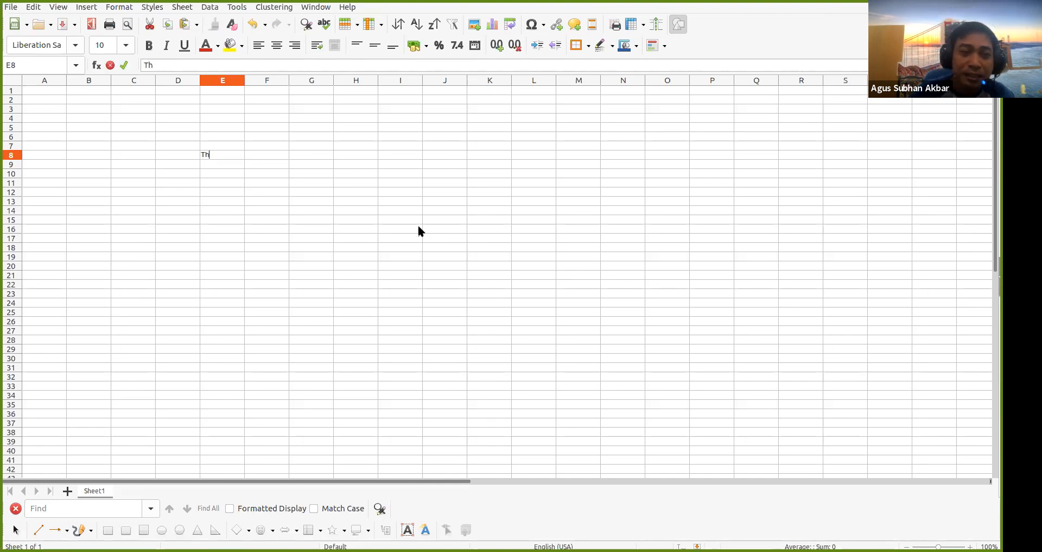
{"action": "type", "text": "ermometer"}
{"action": "key", "text": "Return"}
List Celcius, Reamour and Fahrenheit down F9:F11
{"action": "key", "text": "Right"}
{"action": "key", "text": "Down"}
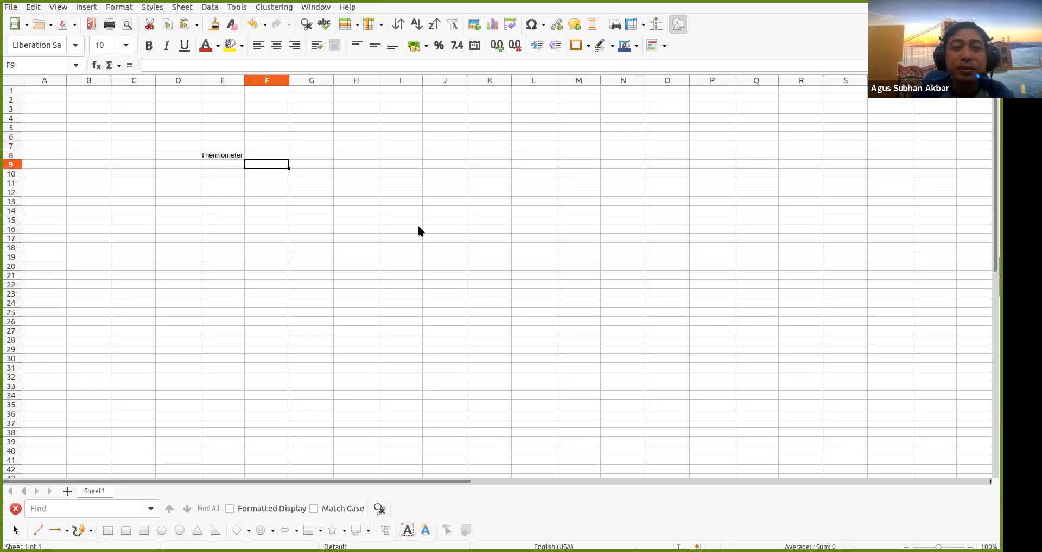
{"action": "key", "text": "Left"}
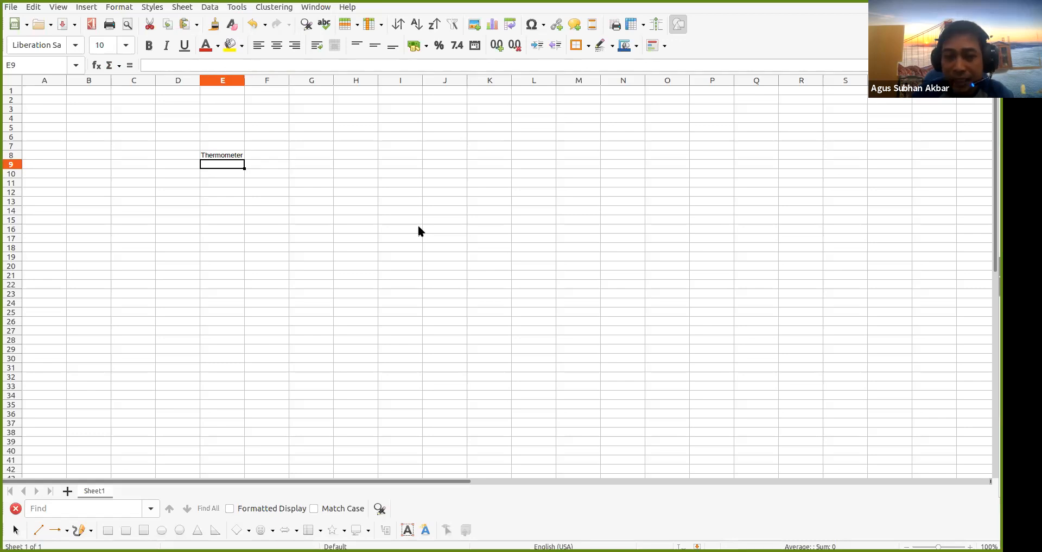
{"action": "key", "text": "Right"}
{"action": "type", "text": "Celcius"}
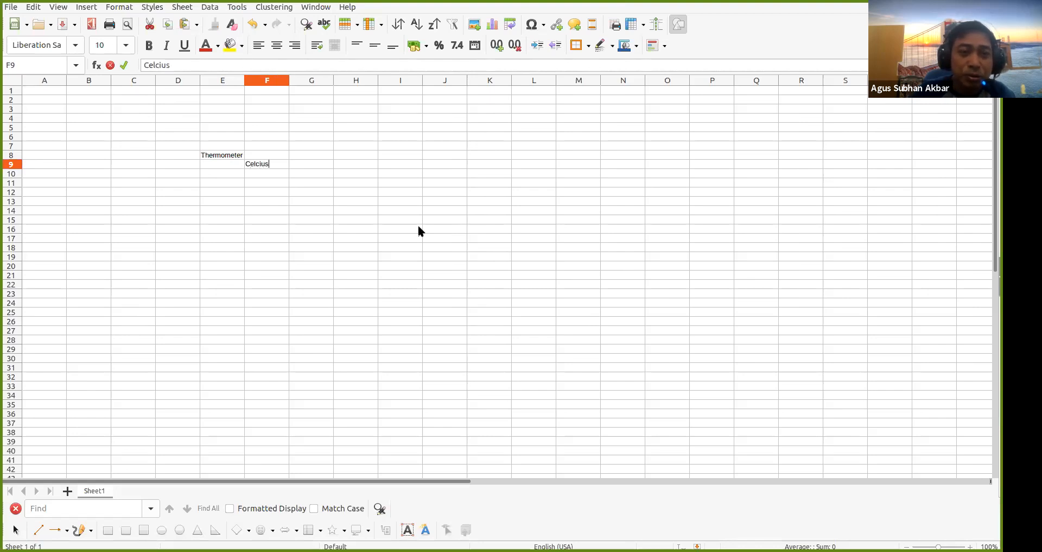
{"action": "key", "text": "Return"}
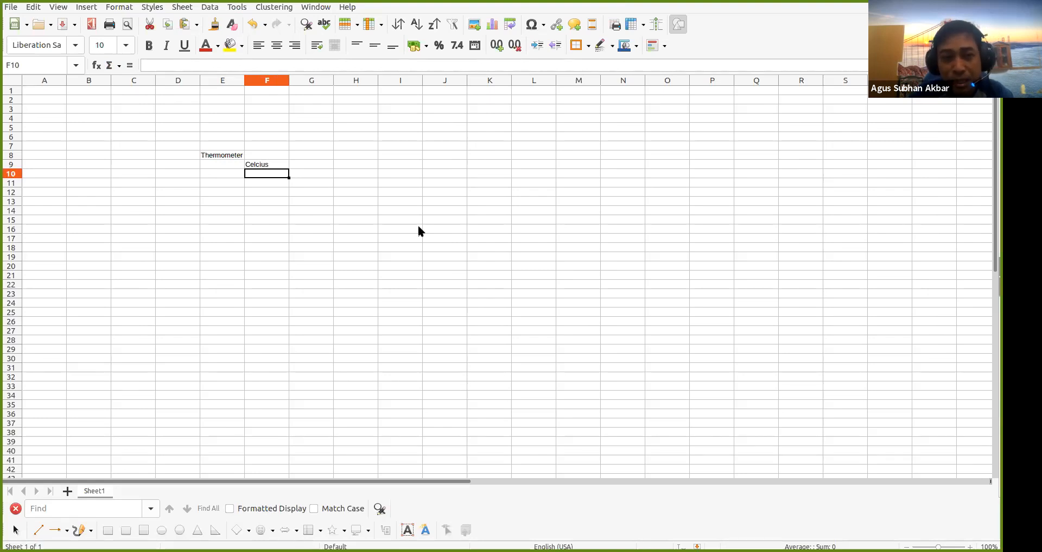
{"action": "type", "text": "Reamour"}
{"action": "key", "text": "Return"}
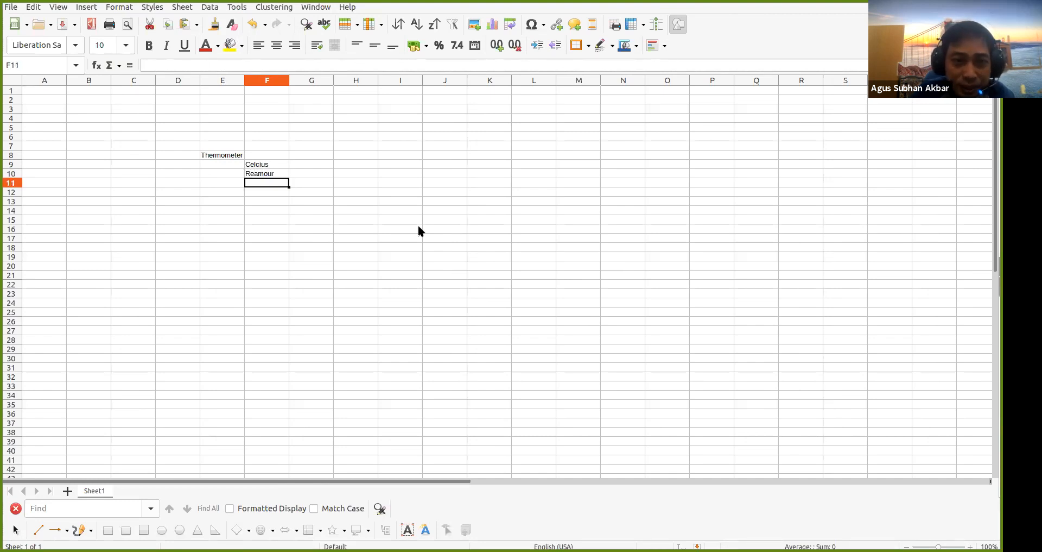
{"action": "key", "text": "Up"}
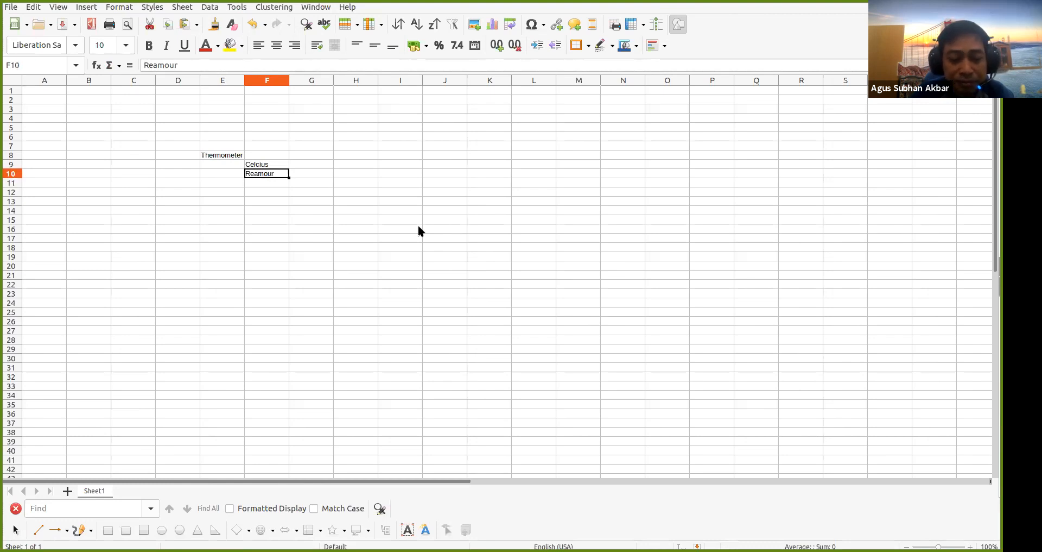
{"action": "key", "text": "F2"}
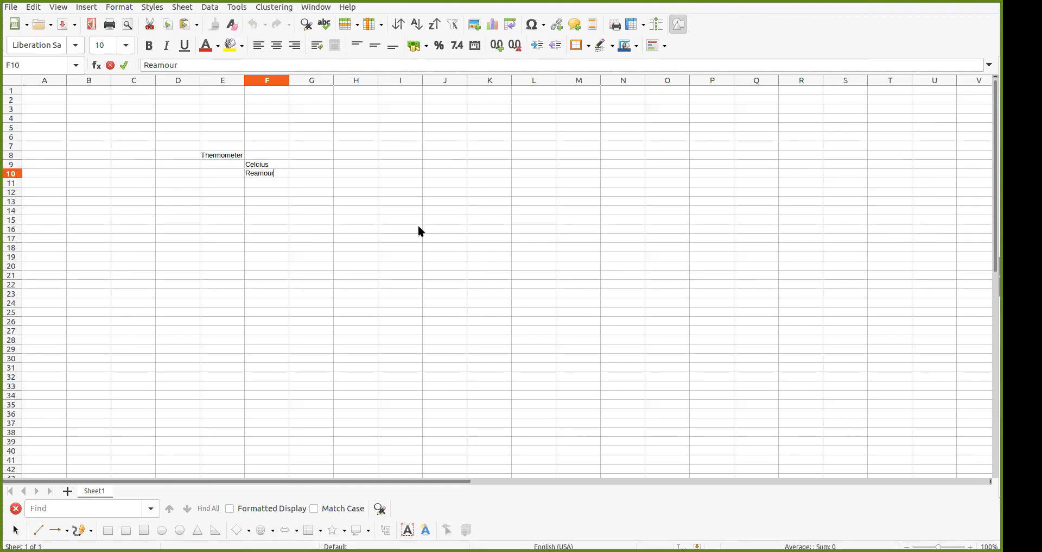
{"action": "key", "text": "Return"}
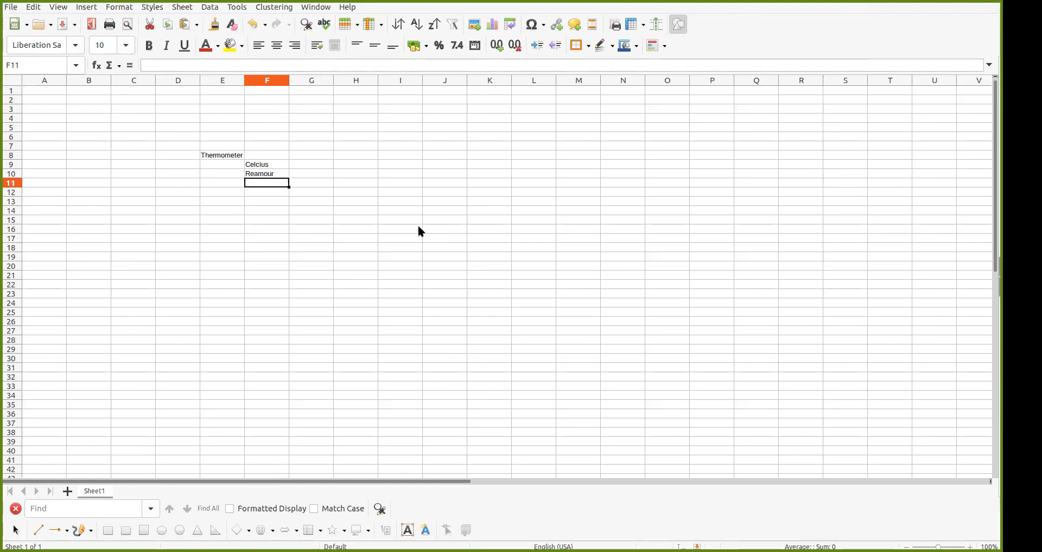
{"action": "type", "text": "Fah"}
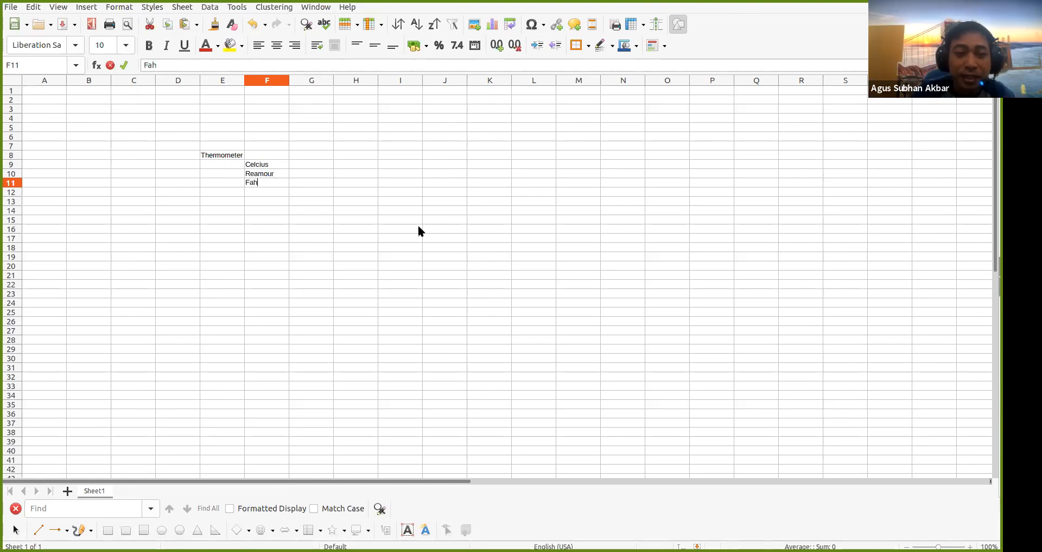
{"action": "type", "text": "renheit"}
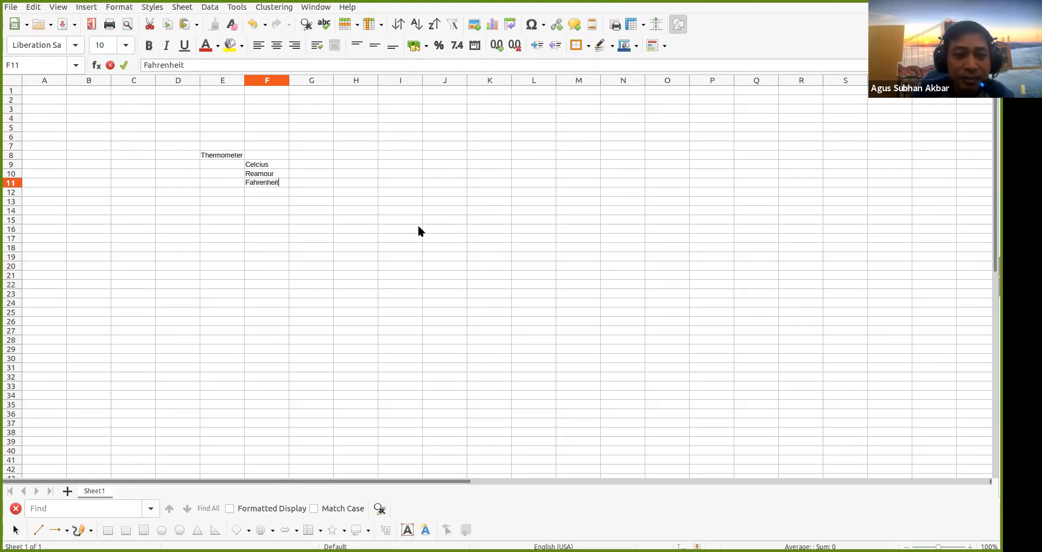
{"action": "key", "text": "Return"}
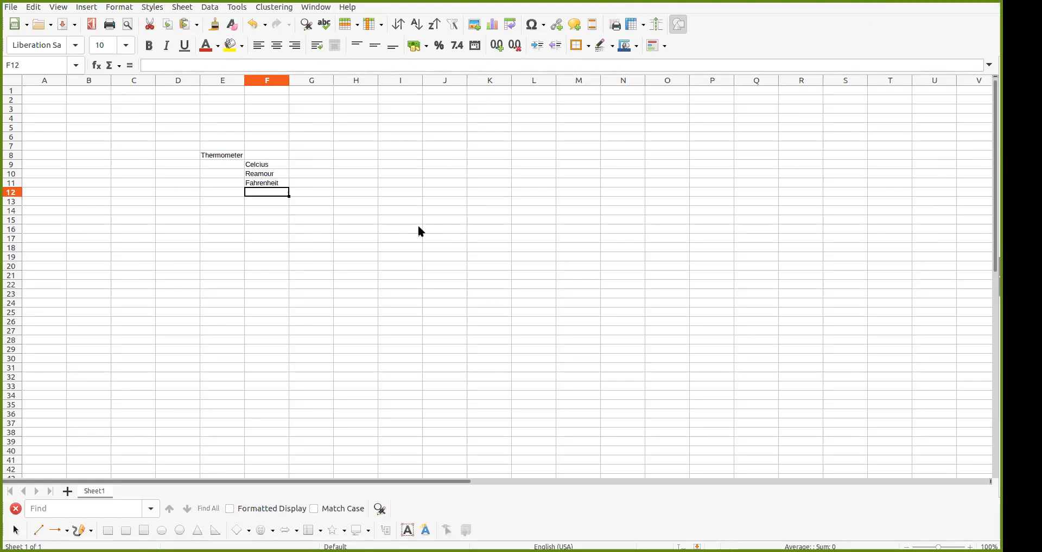
Correct Reamour to Reamor in F10 and add Kelvin in F12
{"action": "key", "text": "Up"}
{"action": "key", "text": "Up"}
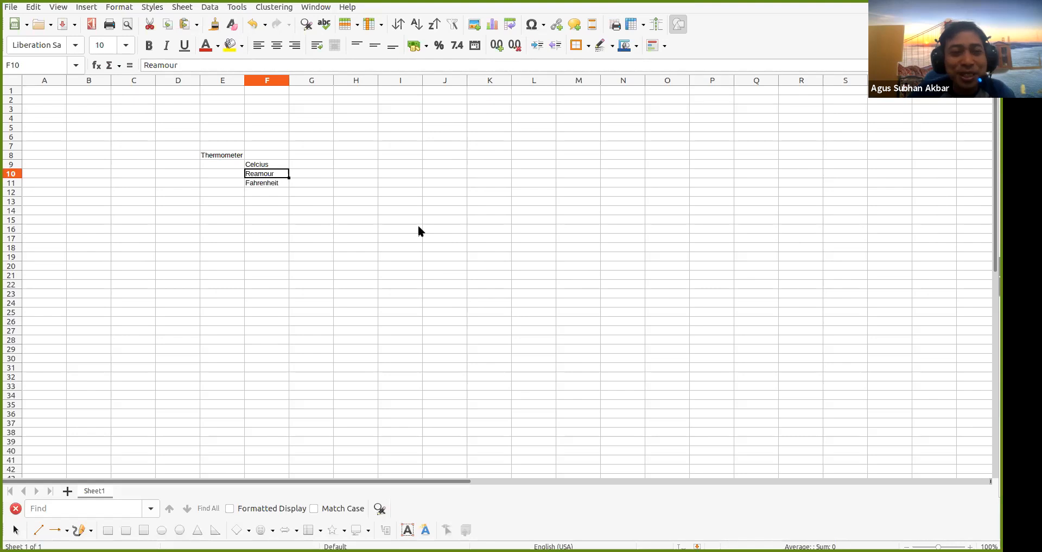
{"action": "double_click", "coordinate": [270, 177]}
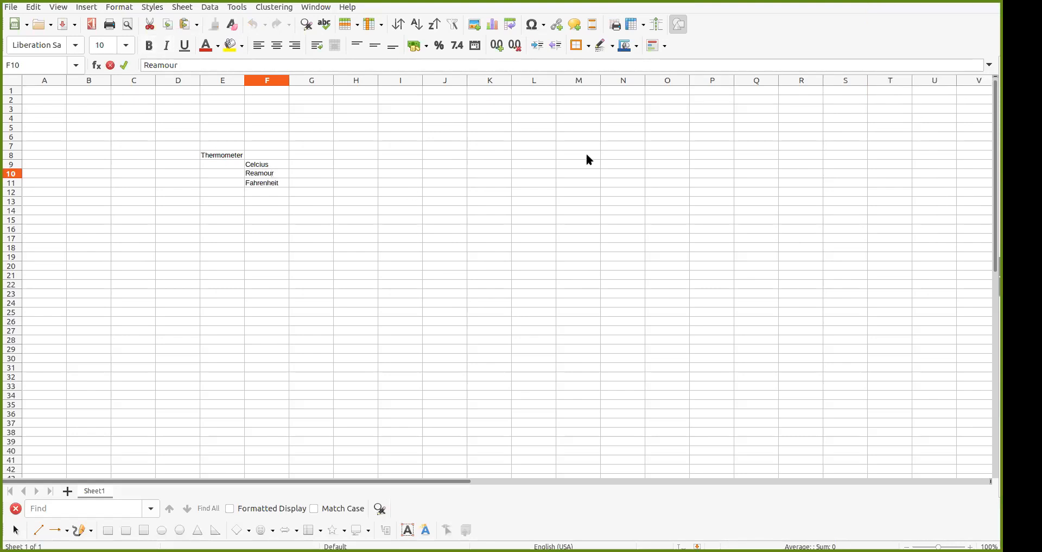
{"action": "key", "text": "BackSpace"}
{"action": "key", "text": "Return"}
{"action": "key", "text": "Down"}
{"action": "type", "text": "Kelvin"}
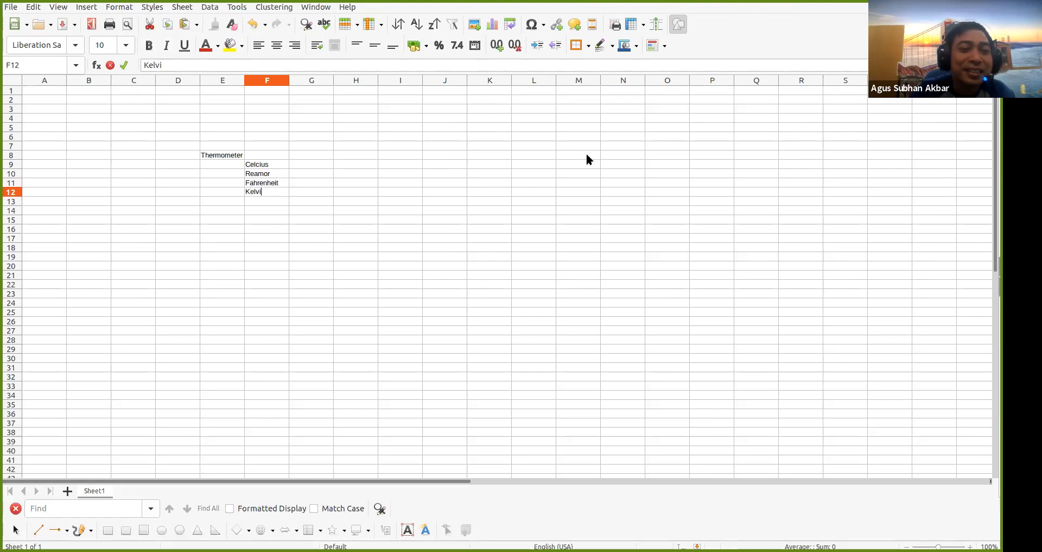
{"action": "key", "text": "Return"}
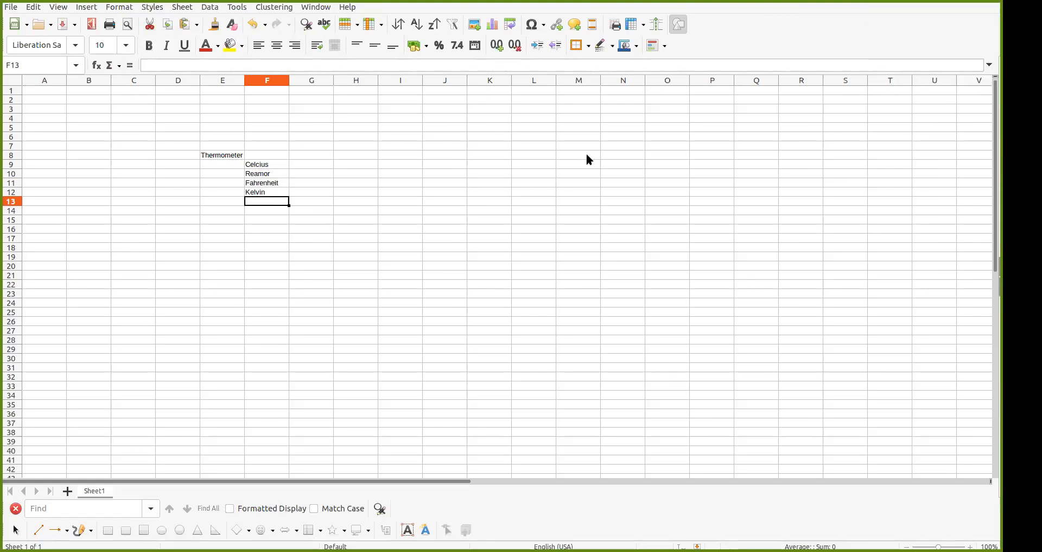
{"action": "key", "text": "Up"}
{"action": "key", "text": "Up"}
{"action": "key", "text": "Up"}
{"action": "key", "text": "Up"}
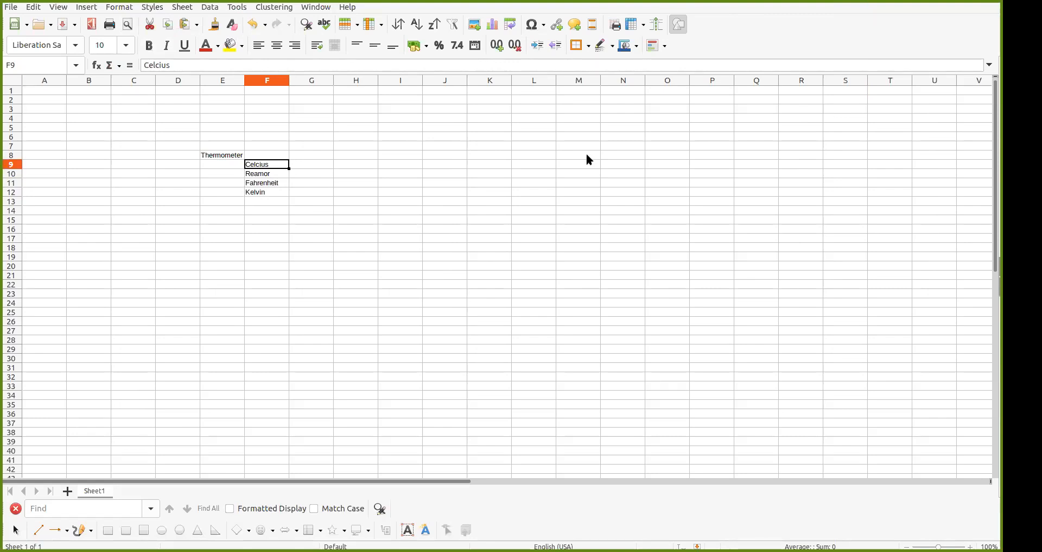
Add the heading Batas Bawah in G8 with 0 for Celcius and Reamor
{"action": "key", "text": "Right"}
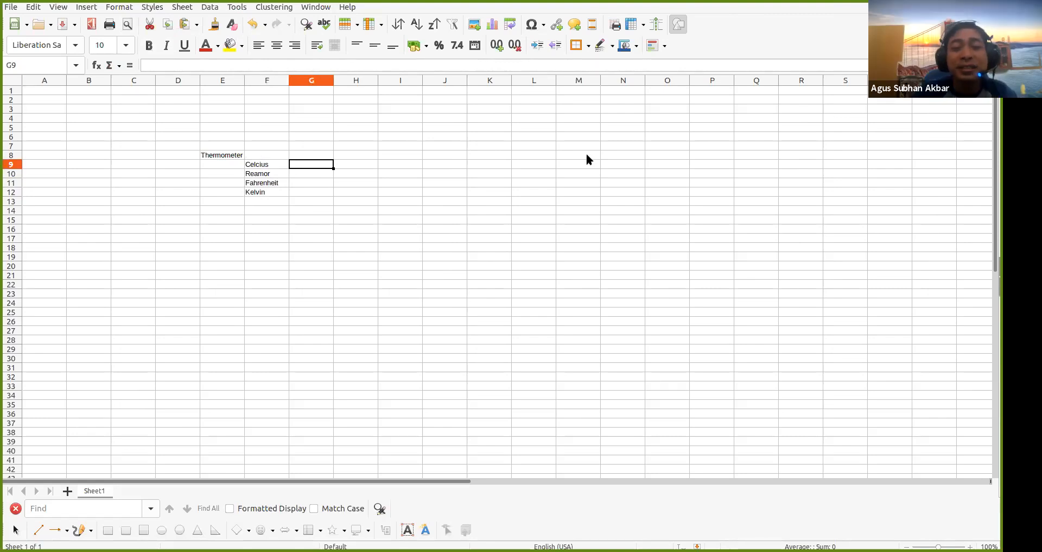
{"action": "key", "text": "Up"}
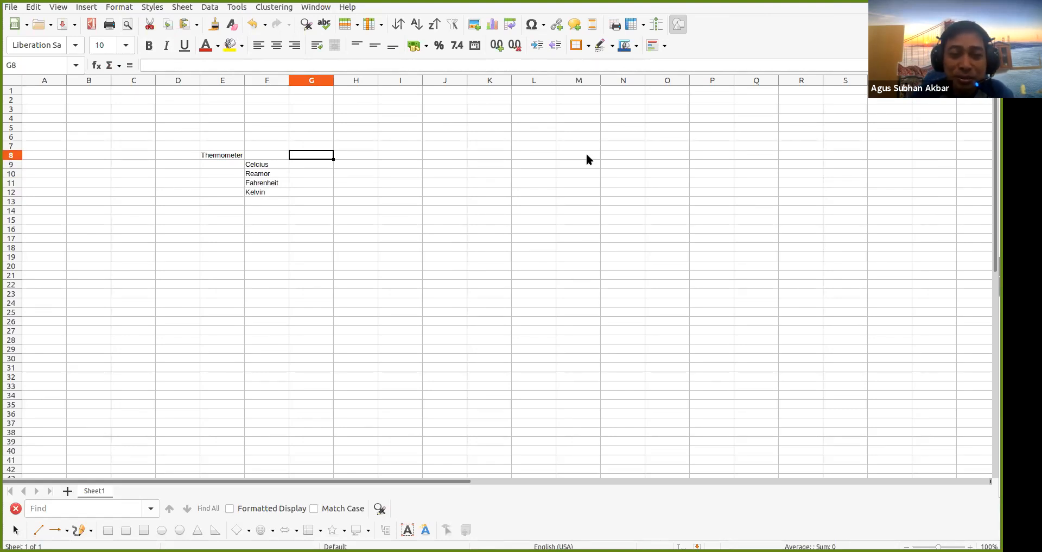
{"action": "type", "text": "BB"}
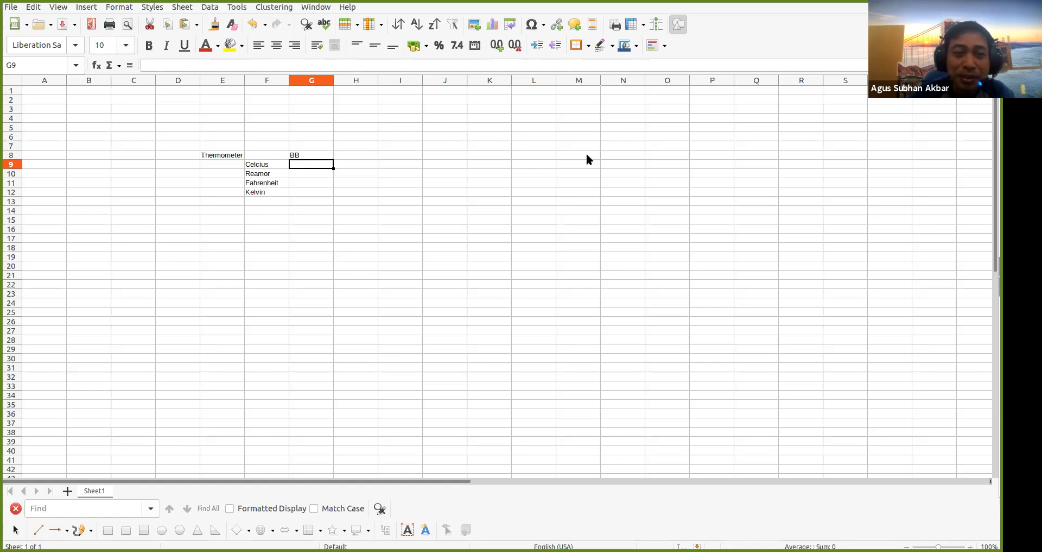
{"action": "type", "text": "Bata"}
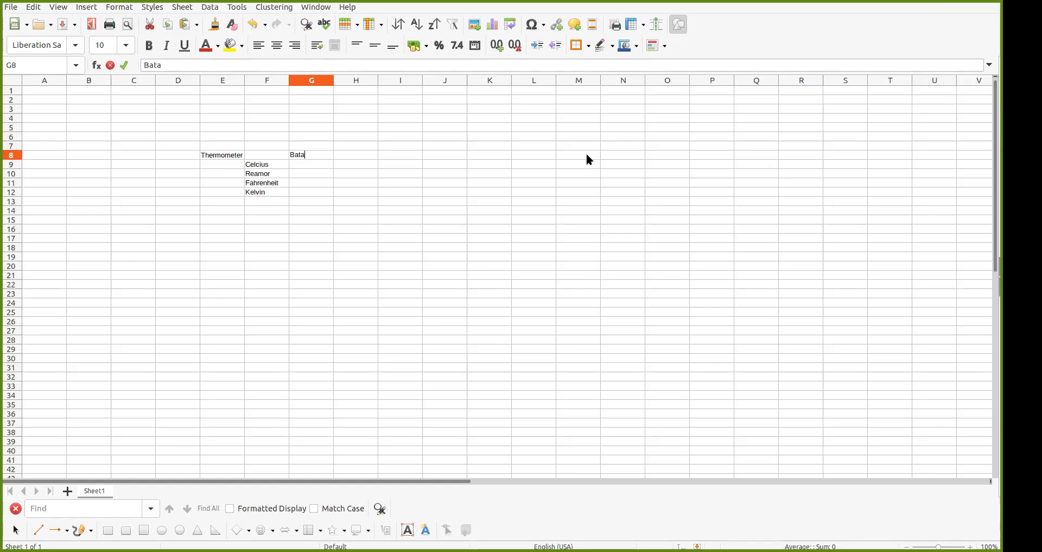
{"action": "type", "text": "s Bawah"}
{"action": "key", "text": "Return"}
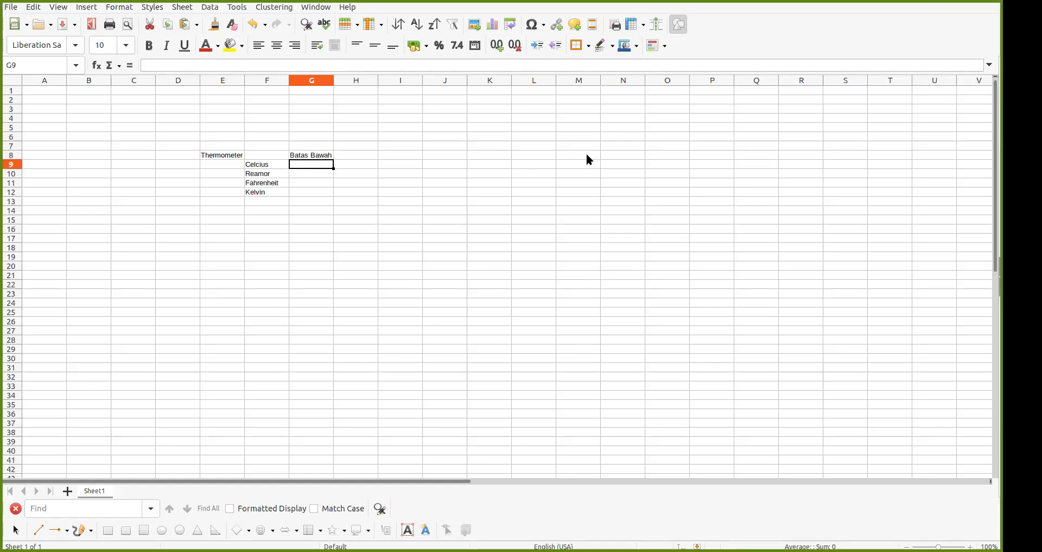
{"action": "type", "text": "0"}
{"action": "key", "text": "Return"}
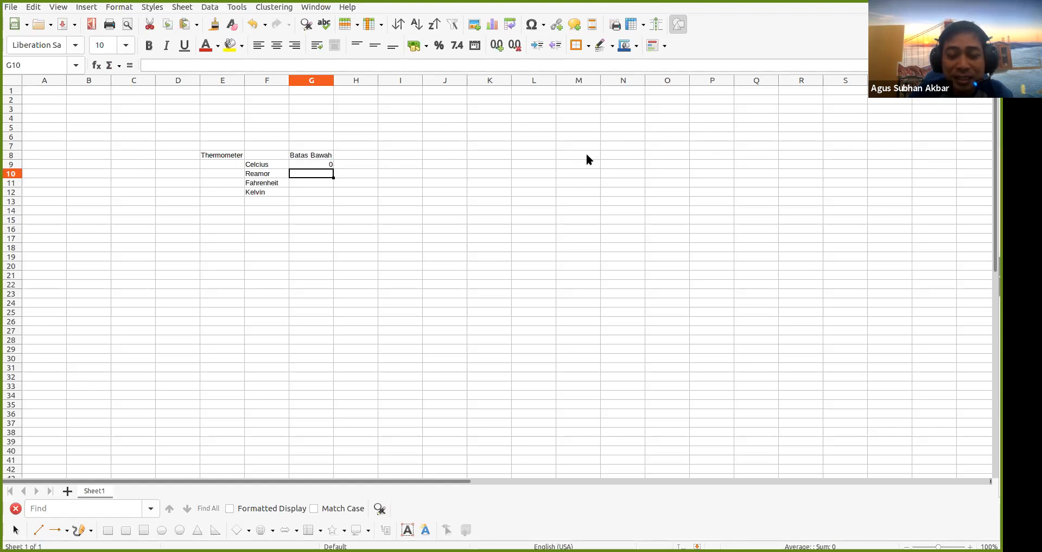
{"action": "type", "text": "0"}
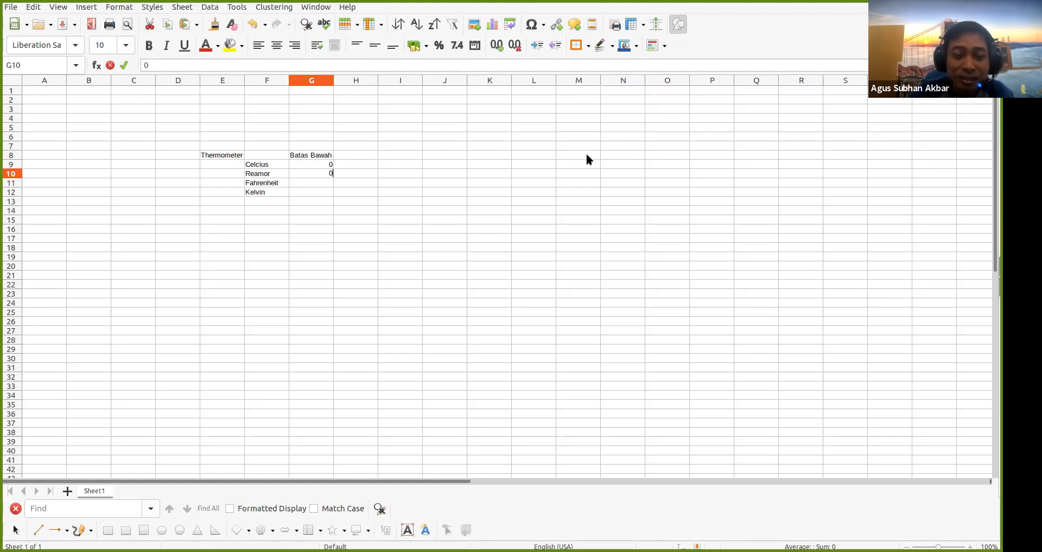
{"action": "key", "text": "Return"}
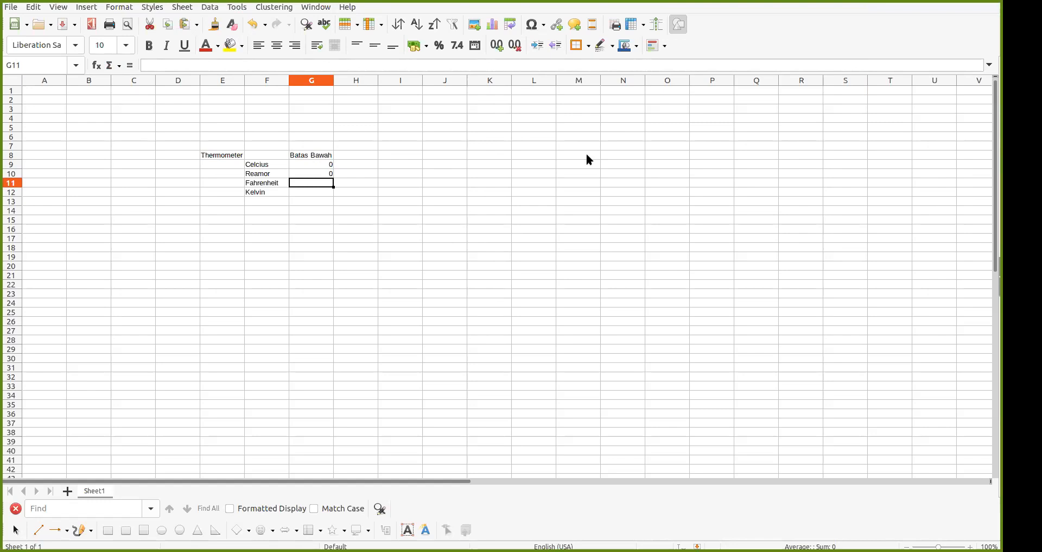
Enter lower limits 32 in G11 and 273 in G12
{"action": "type", "text": "32"}
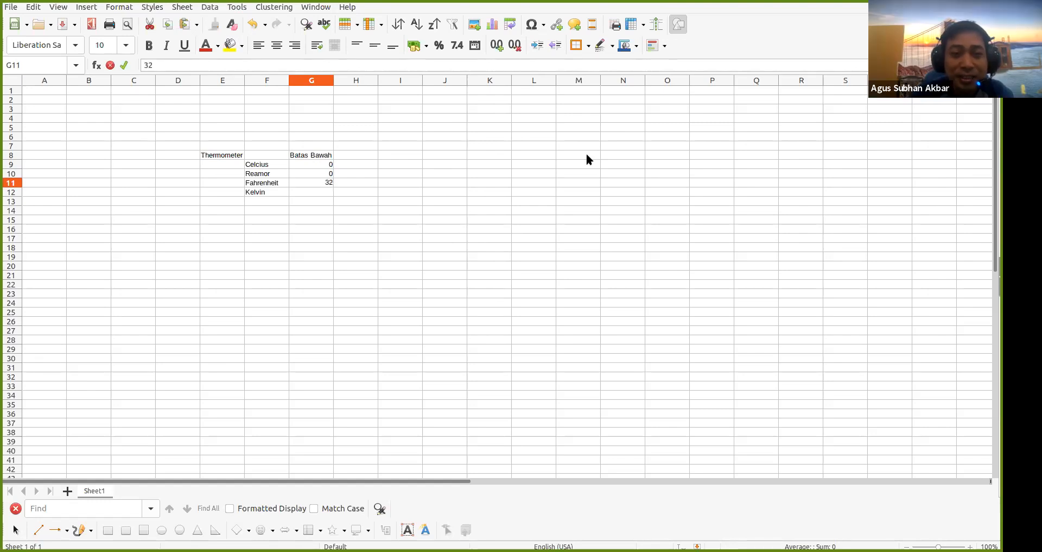
{"action": "key", "text": "Return"}
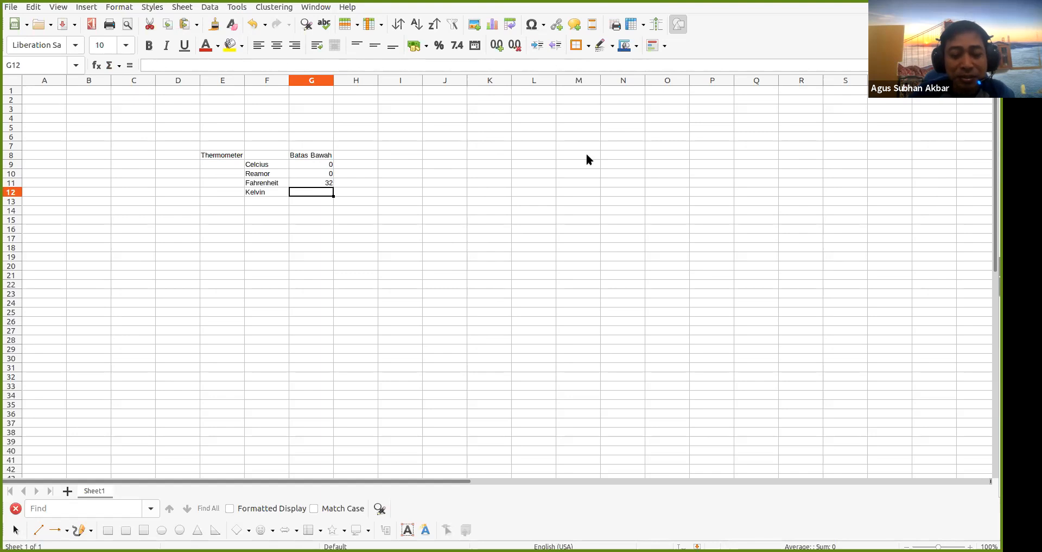
{"action": "type", "text": "23"}
{"action": "key", "text": "BackSpace"}
{"action": "type", "text": "73"}
{"action": "key", "text": "Return"}
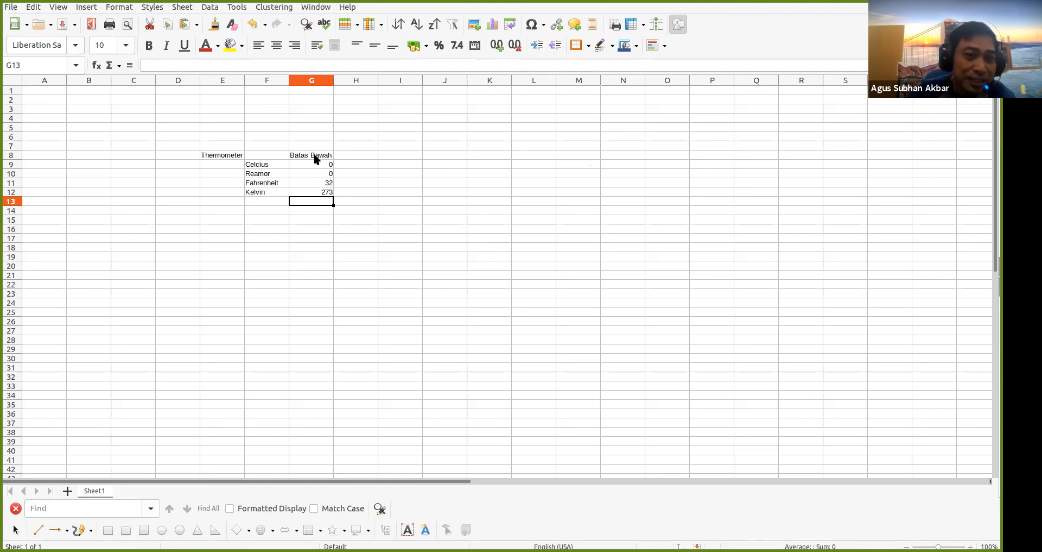
Centre-align G8:G12 so Batas Bawah and 0, 0, 32, 273 are centred
{"action": "left_click", "coordinate": [320, 184]}
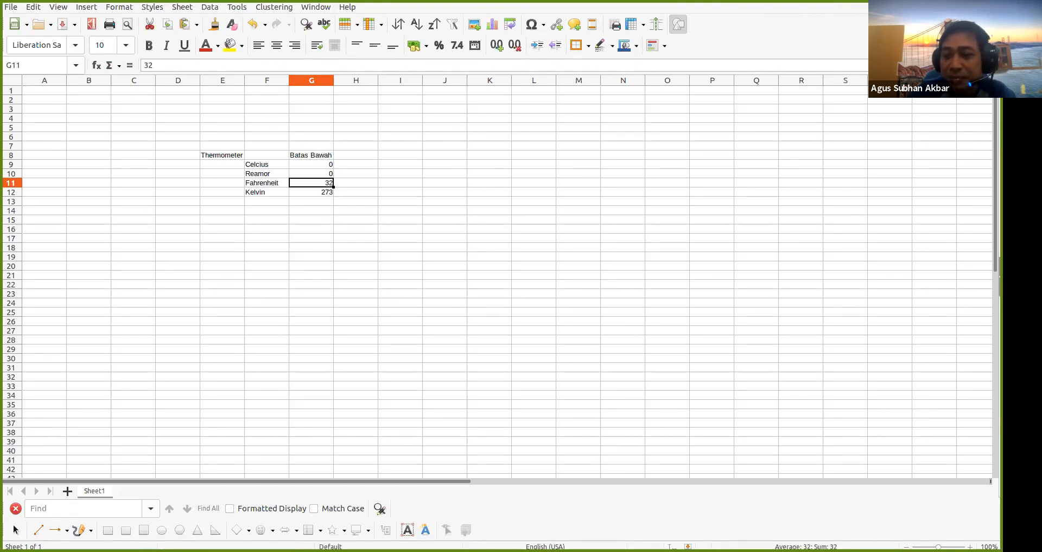
{"action": "scroll", "coordinate": [706, 288], "scroll_direction": "up", "scroll_amount": 6}
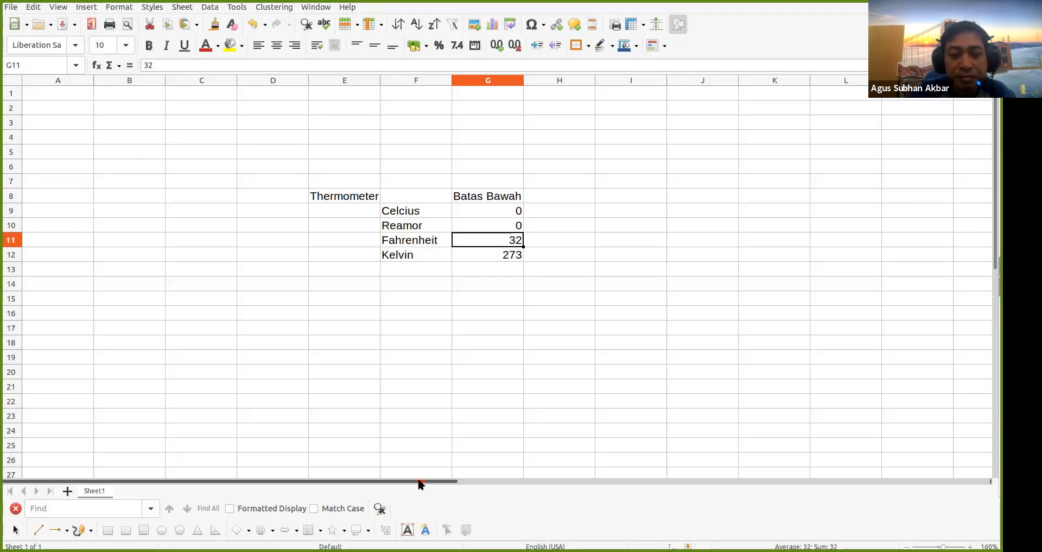
{"action": "left_click_drag", "start_coordinate": [421, 484], "coordinate": [542, 482]}
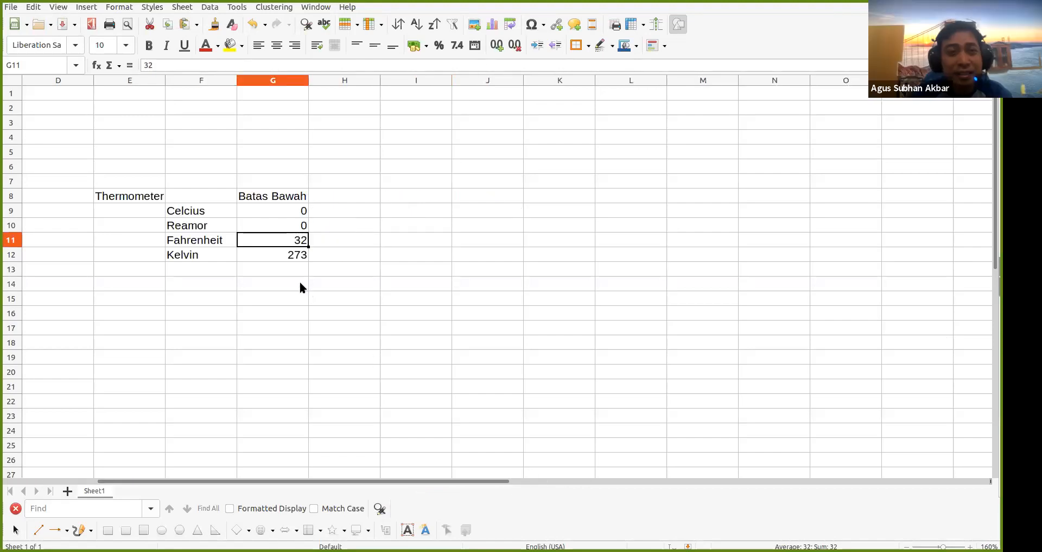
{"action": "left_click_drag", "start_coordinate": [291, 199], "coordinate": [292, 255]}
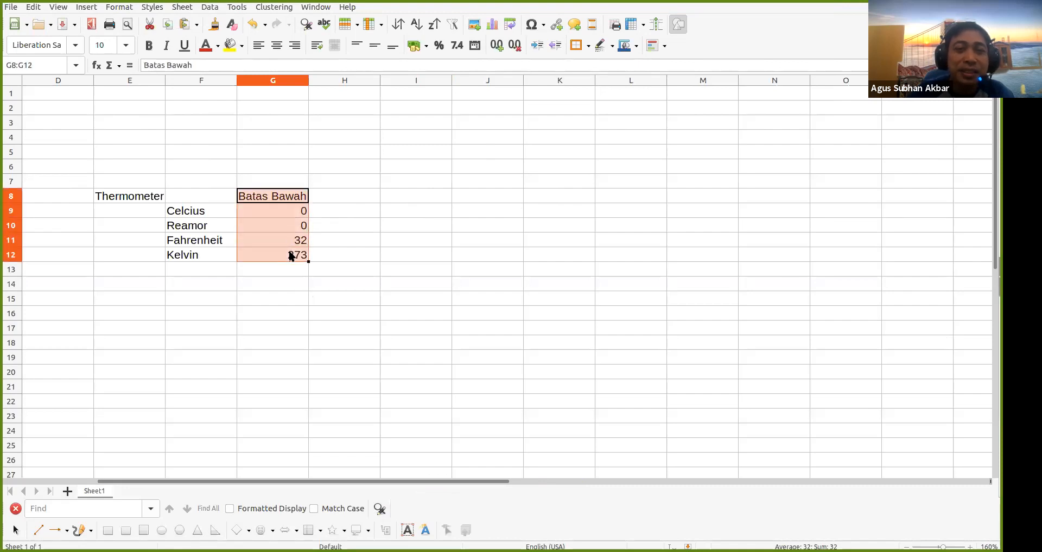
{"action": "left_click", "coordinate": [276, 46]}
{"action": "left_click", "coordinate": [345, 195]}
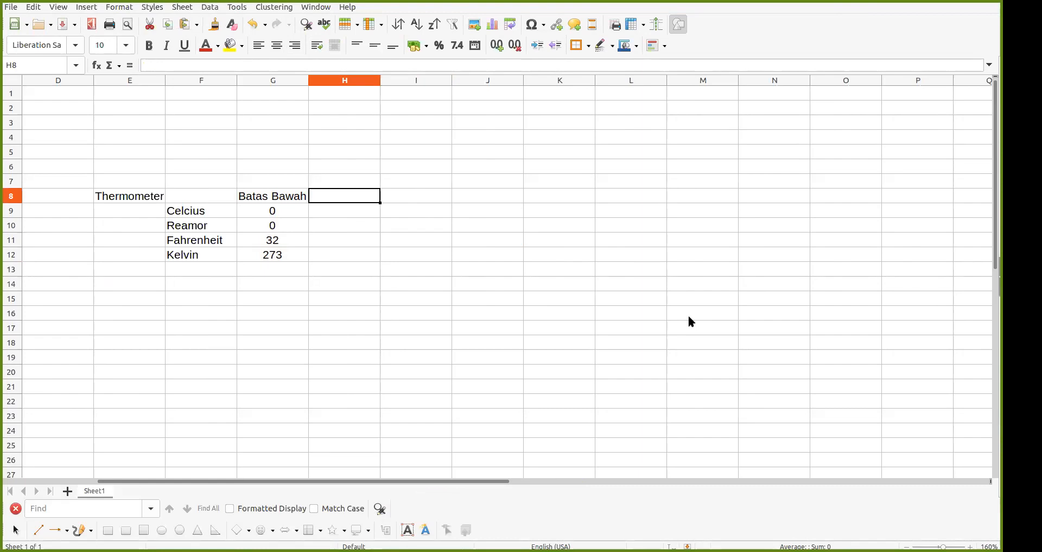
Add a centred Batas Atas heading in H8 and widen columns G and H
{"action": "type", "text": "Ba"}
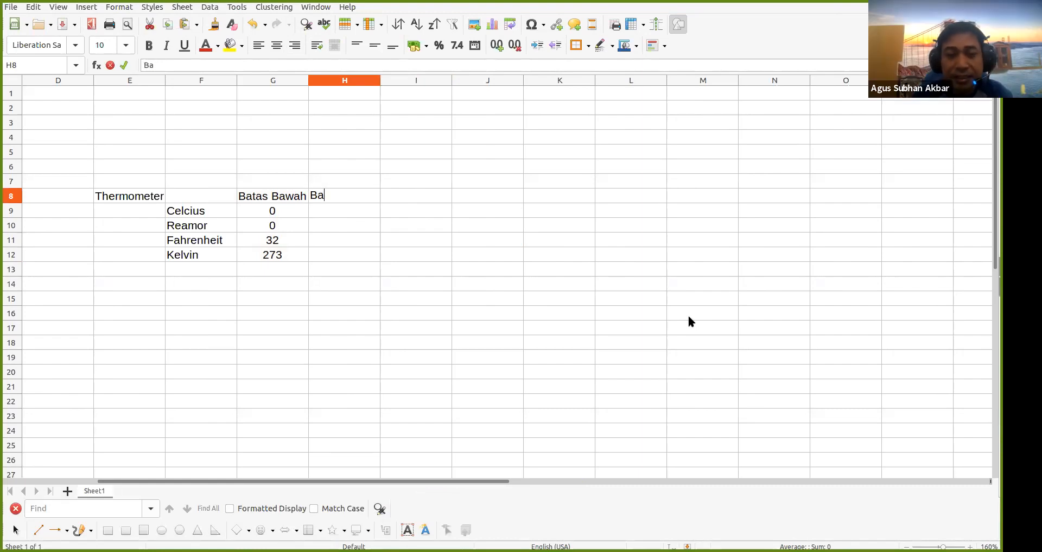
{"action": "type", "text": "tas Atas"}
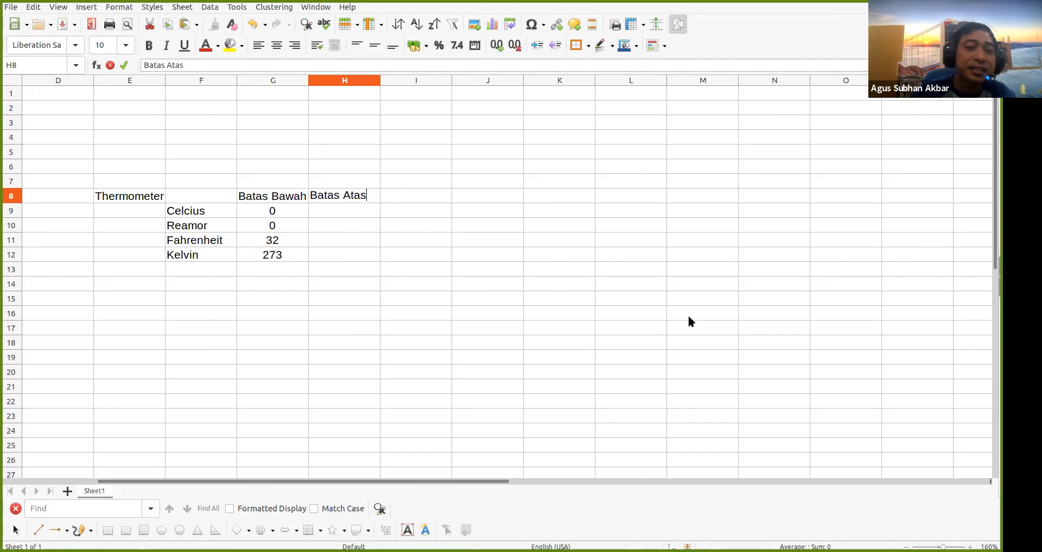
{"action": "left_click", "coordinate": [401, 283]}
{"action": "left_click_drag", "start_coordinate": [309, 79], "coordinate": [328, 78]}
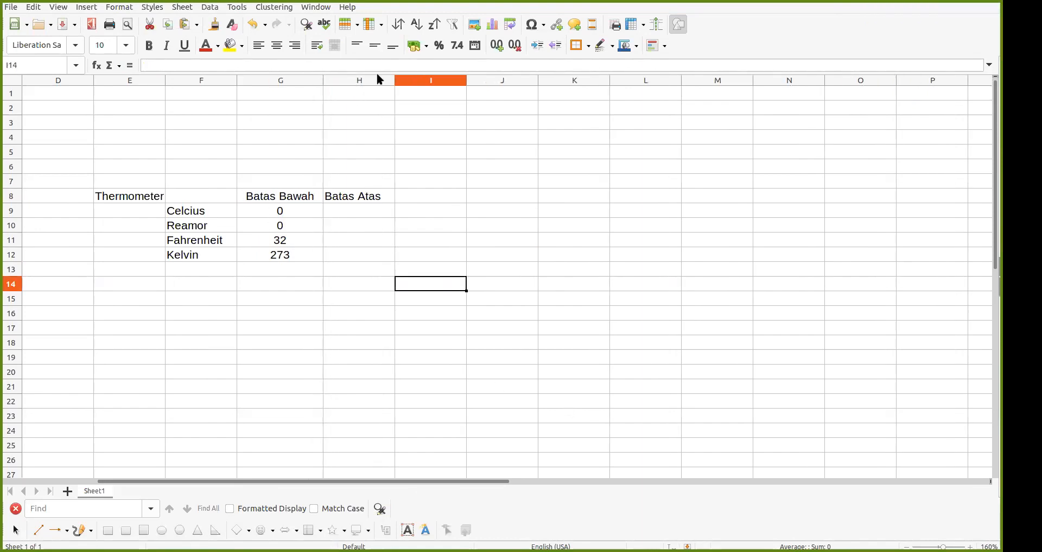
{"action": "left_click_drag", "start_coordinate": [395, 80], "coordinate": [409, 82]}
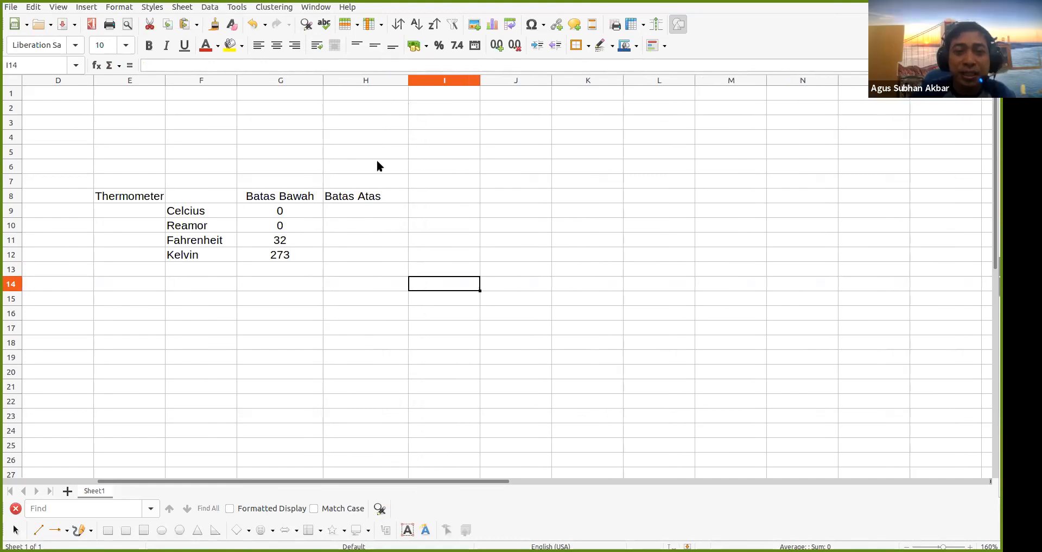
{"action": "left_click", "coordinate": [373, 201]}
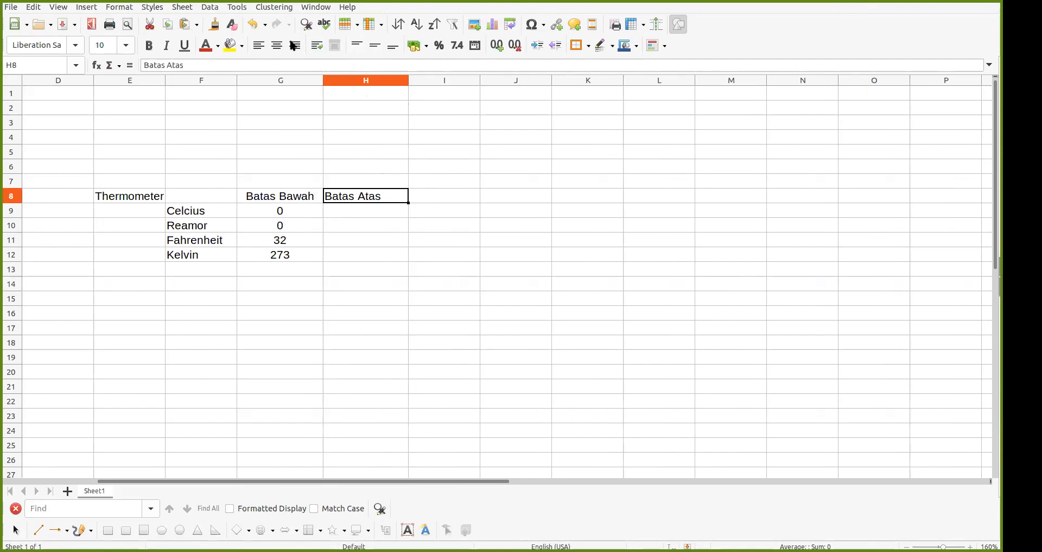
{"action": "left_click", "coordinate": [276, 48]}
Enter upper limits 100, 80, 212, 373 in H9:H12 and centre them
{"action": "left_click", "coordinate": [351, 210]}
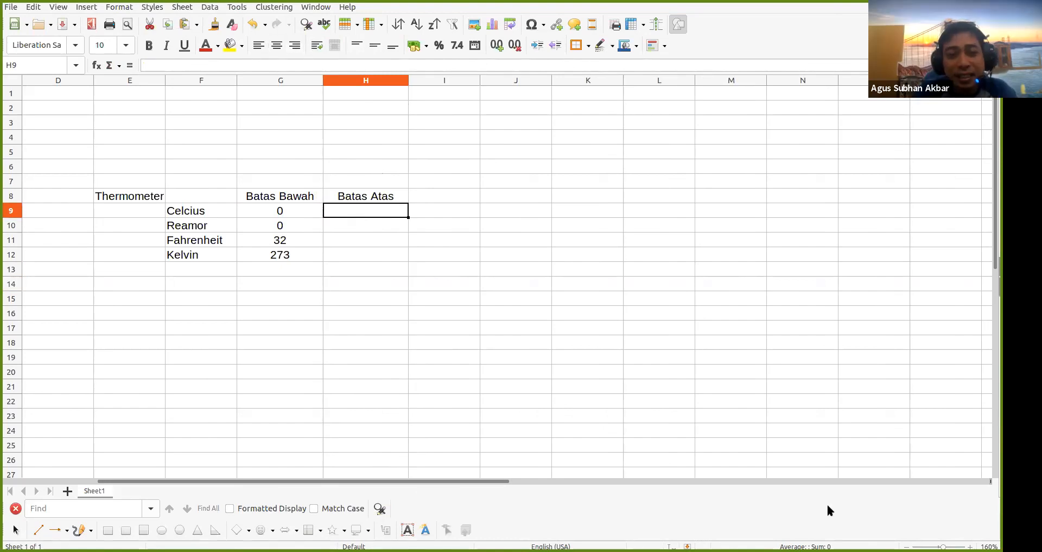
{"action": "type", "text": "100"}
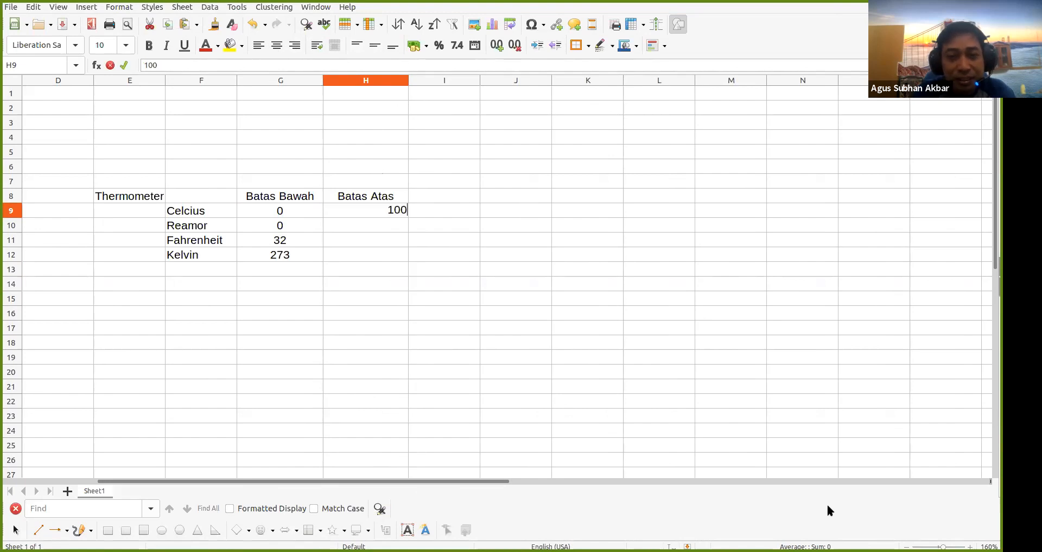
{"action": "key", "text": "Return"}
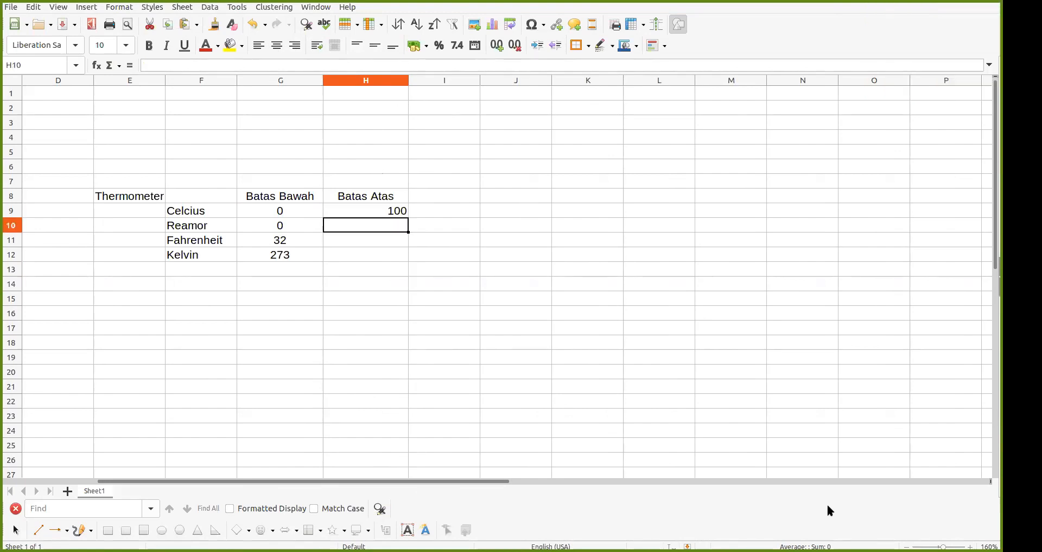
{"action": "type", "text": "80"}
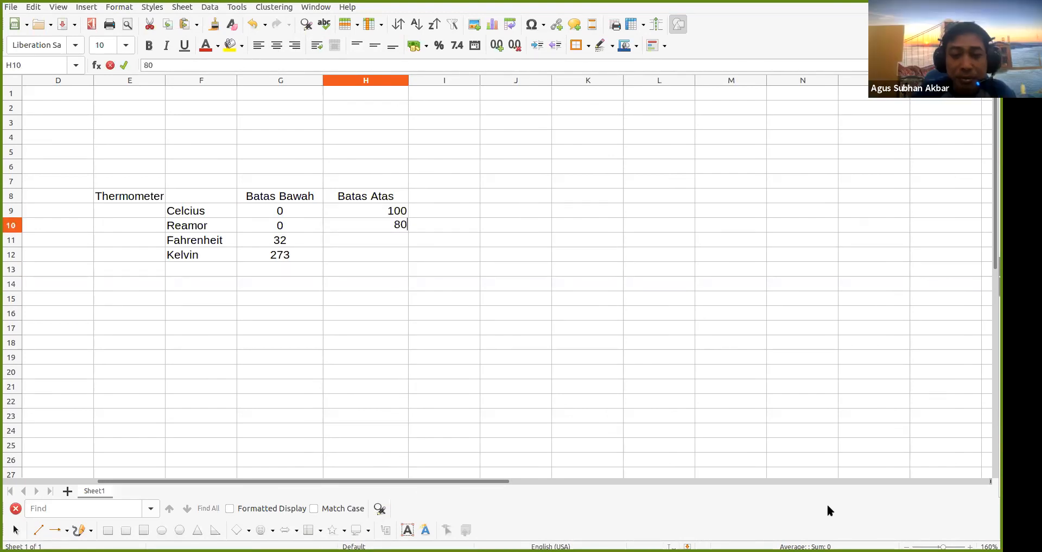
{"action": "key", "text": "Return"}
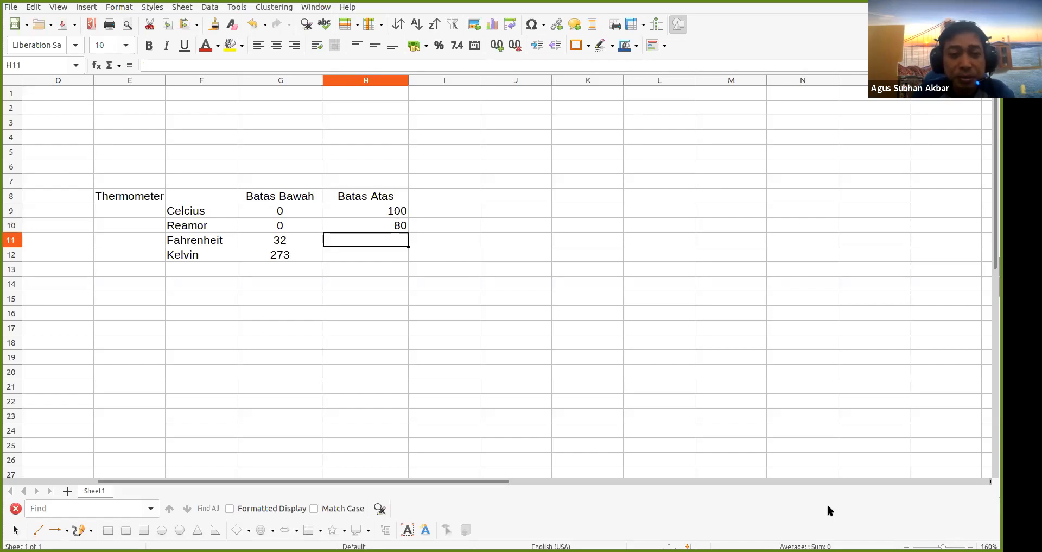
{"action": "type", "text": "212"}
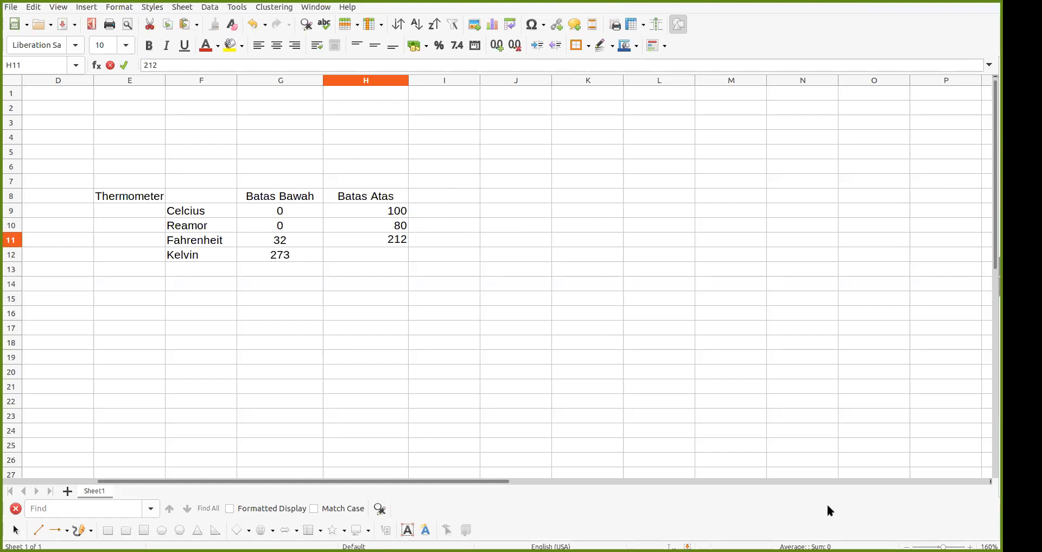
{"action": "key", "text": "Return"}
{"action": "type", "text": "373"}
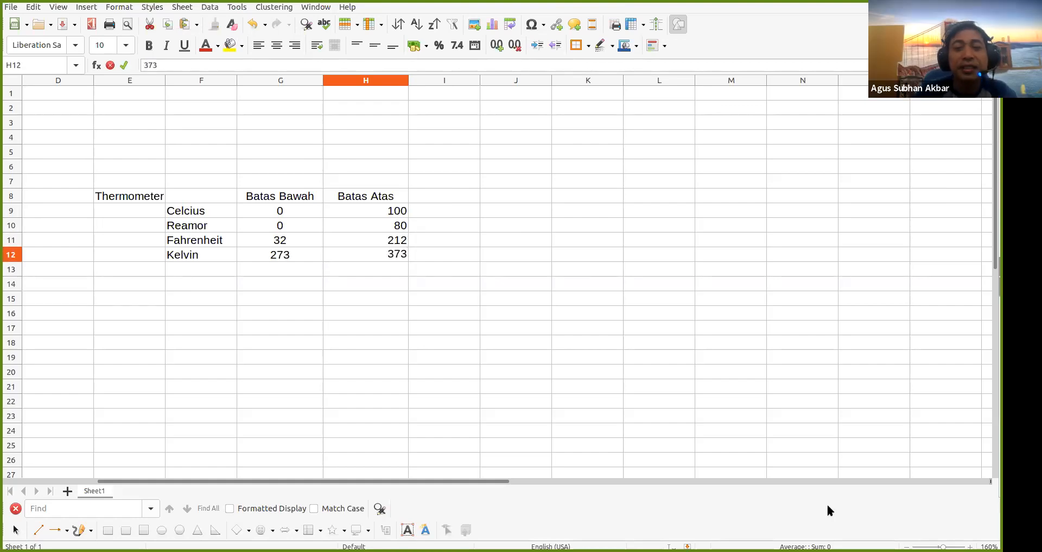
{"action": "key", "text": "Return"}
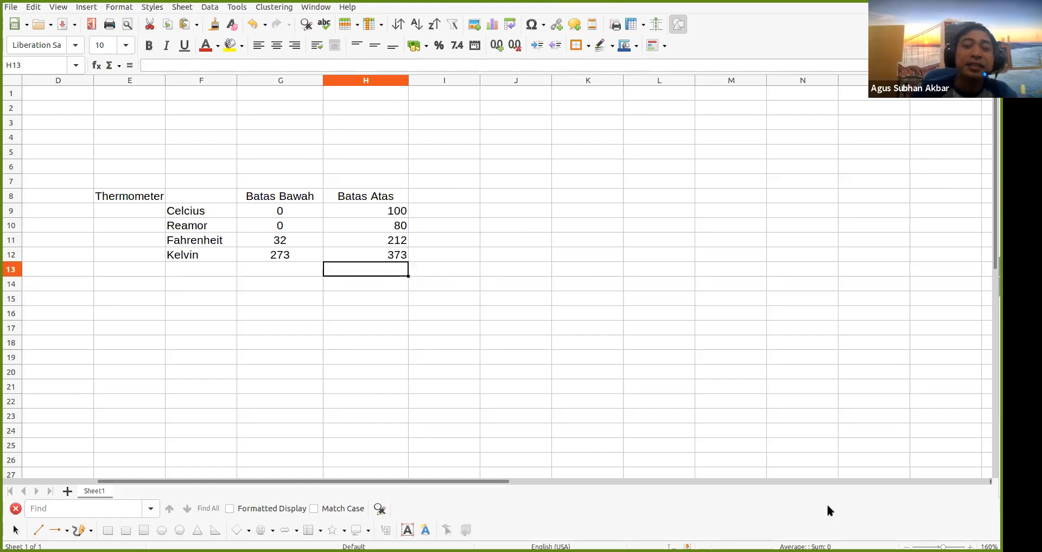
{"action": "left_click_drag", "start_coordinate": [383, 206], "coordinate": [385, 254]}
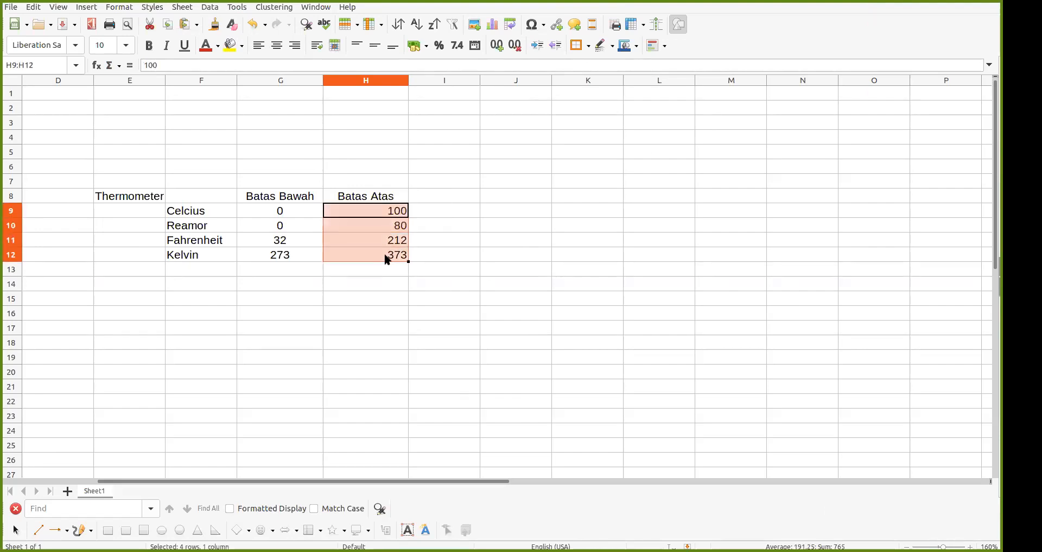
{"action": "left_click", "coordinate": [276, 45]}
{"action": "left_click", "coordinate": [444, 268]}
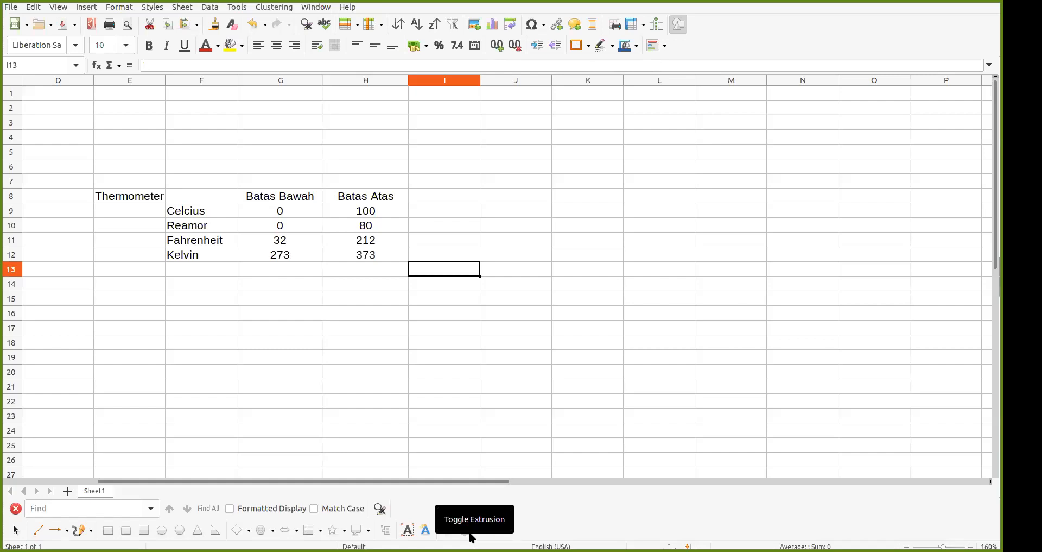
{"action": "left_click", "coordinate": [521, 195]}
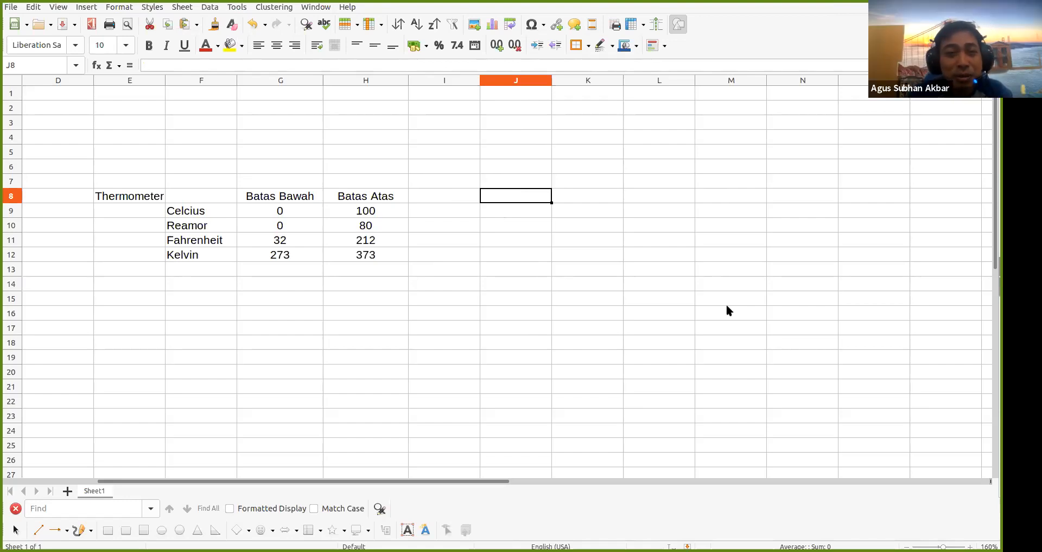
Put the heading Thermogun in cell J8
{"action": "key", "text": "Down"}
{"action": "key", "text": "Up"}
{"action": "key", "text": "Down"}
{"action": "key", "text": "Down"}
{"action": "key", "text": "Down"}
{"action": "key", "text": "Down"}
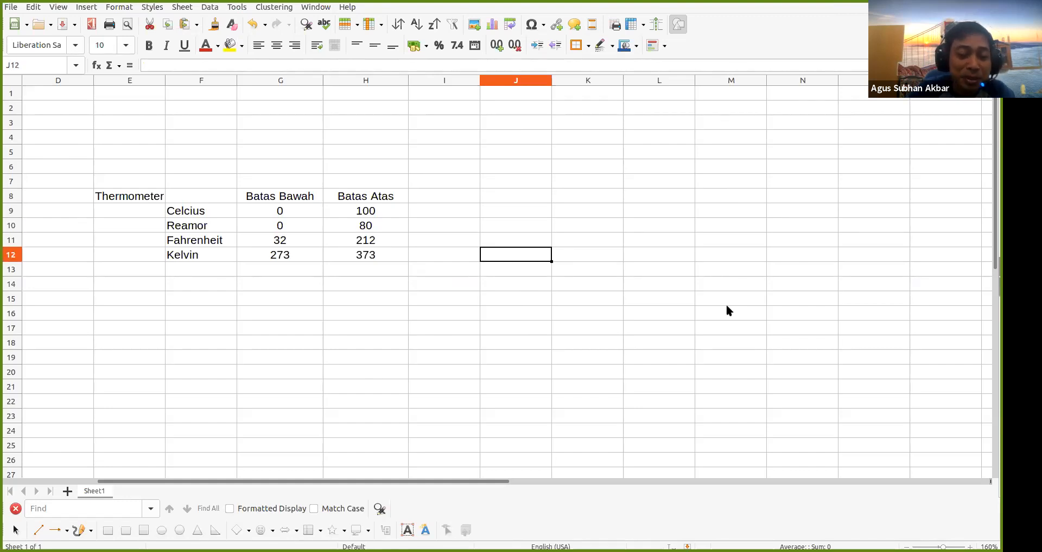
{"action": "key", "text": "Up"}
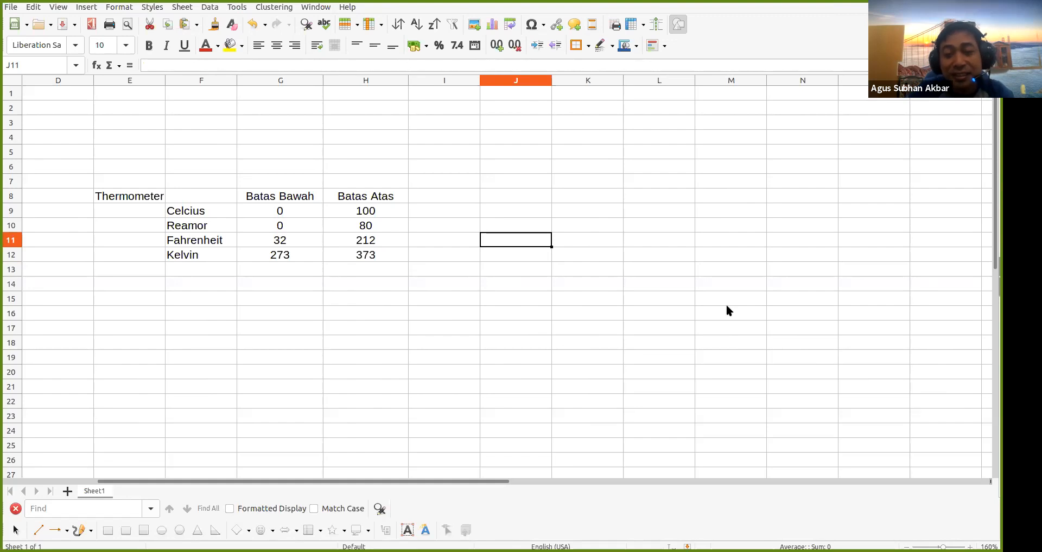
{"action": "key", "text": "Up"}
{"action": "key", "text": "Up"}
{"action": "key", "text": "Up"}
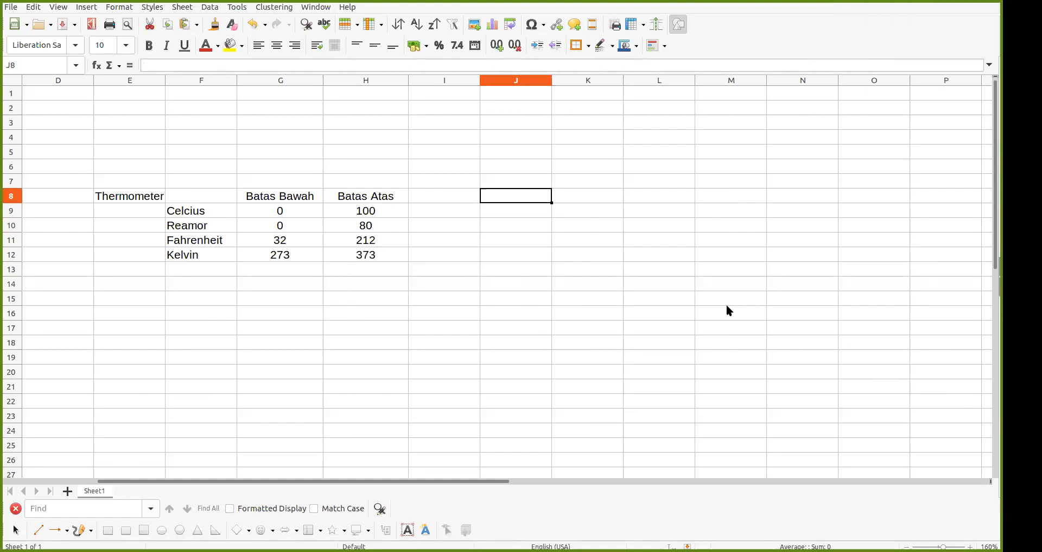
{"action": "type", "text": "th"}
{"action": "key", "text": "BackSpace"}
{"action": "key", "text": "BackSpace"}
{"action": "type", "text": "T"}
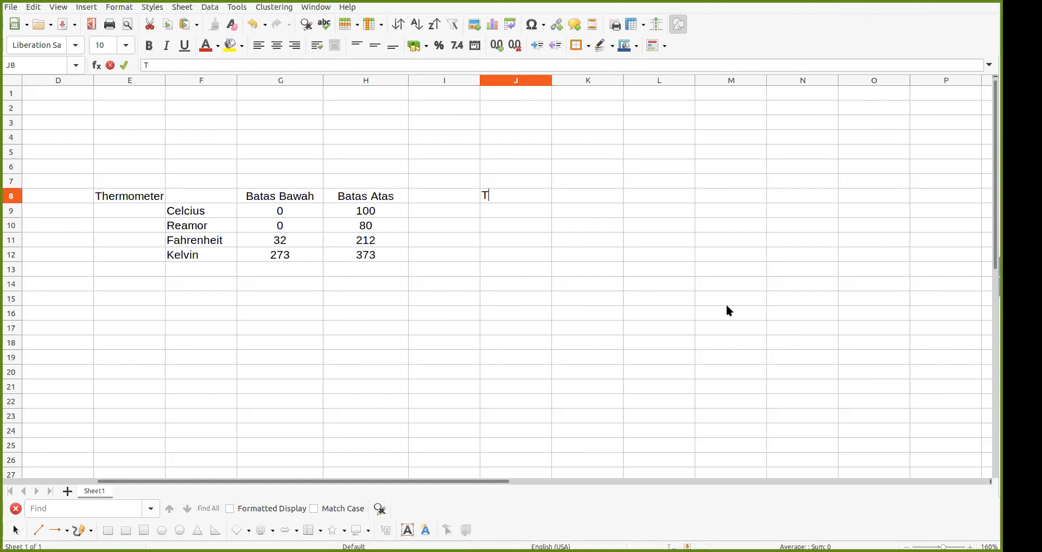
{"action": "type", "text": "hermo"}
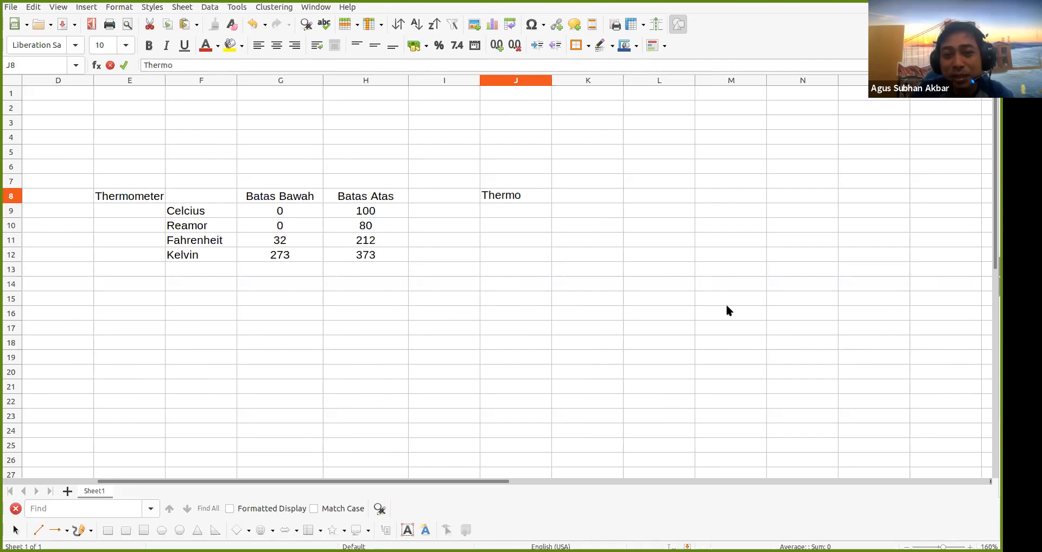
{"action": "type", "text": "gun"}
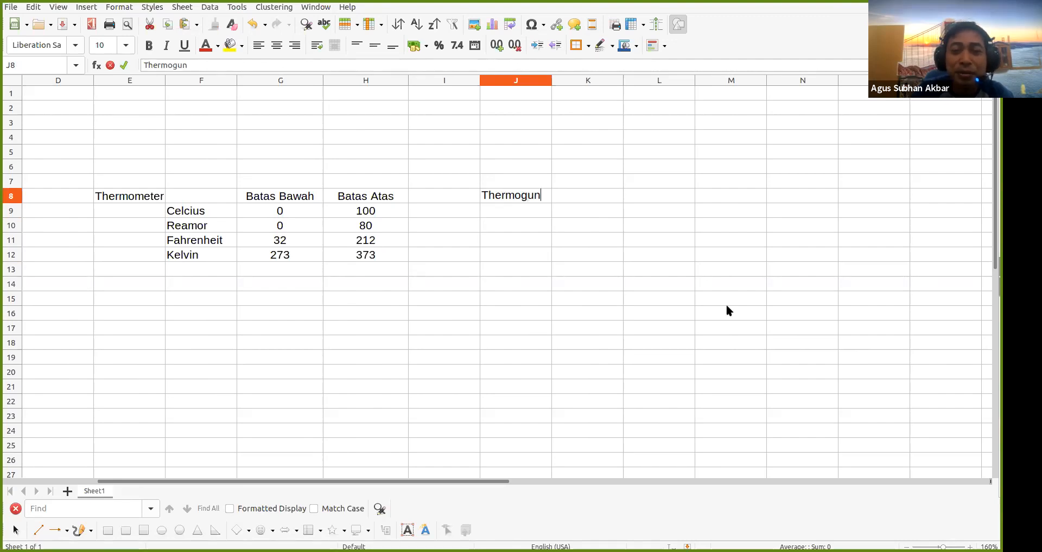
{"action": "key", "text": "Return"}
Enter 36 in J9 and centre-align it
{"action": "key", "text": "Right"}
{"action": "key", "text": "Left"}
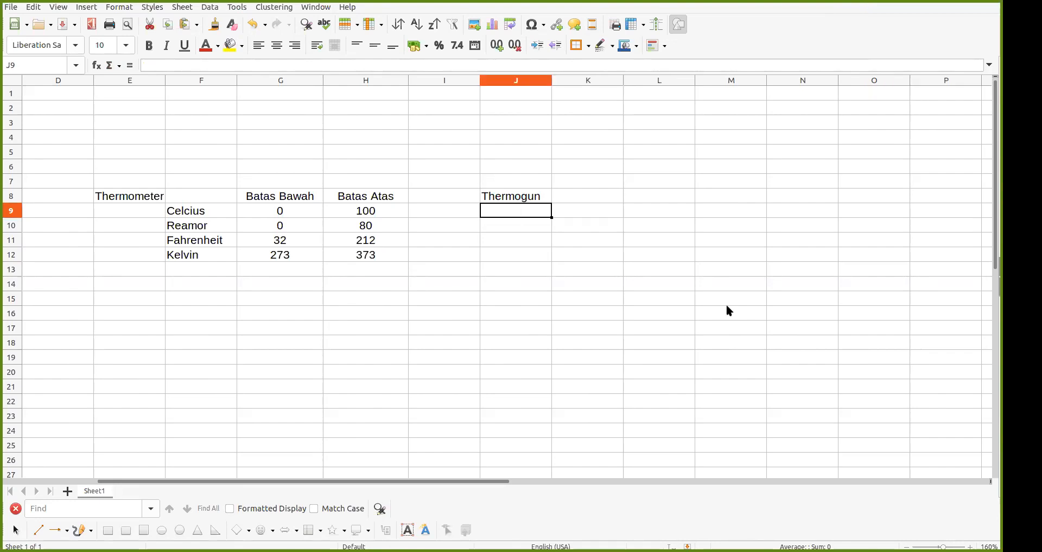
{"action": "type", "text": "3"}
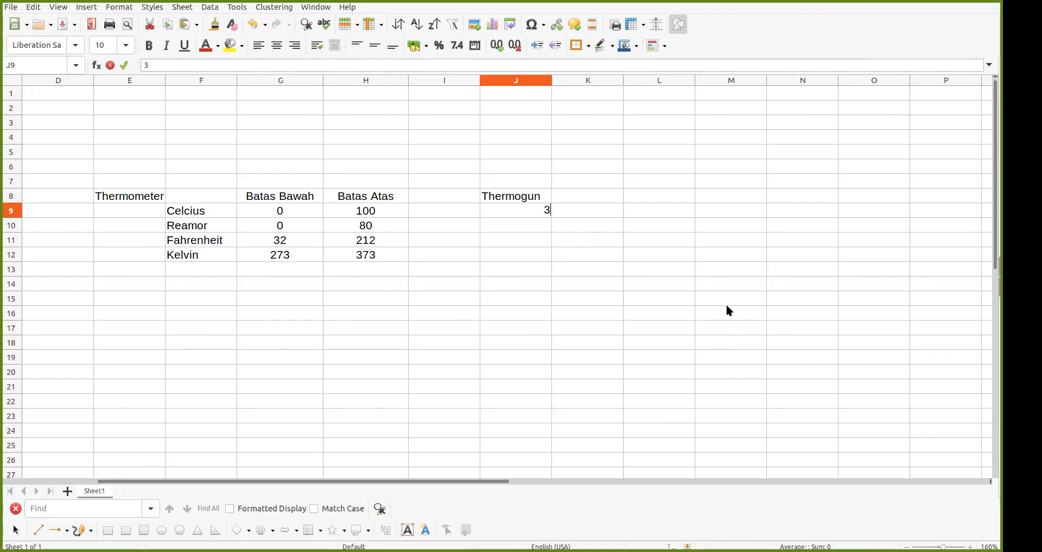
{"action": "type", "text": "6"}
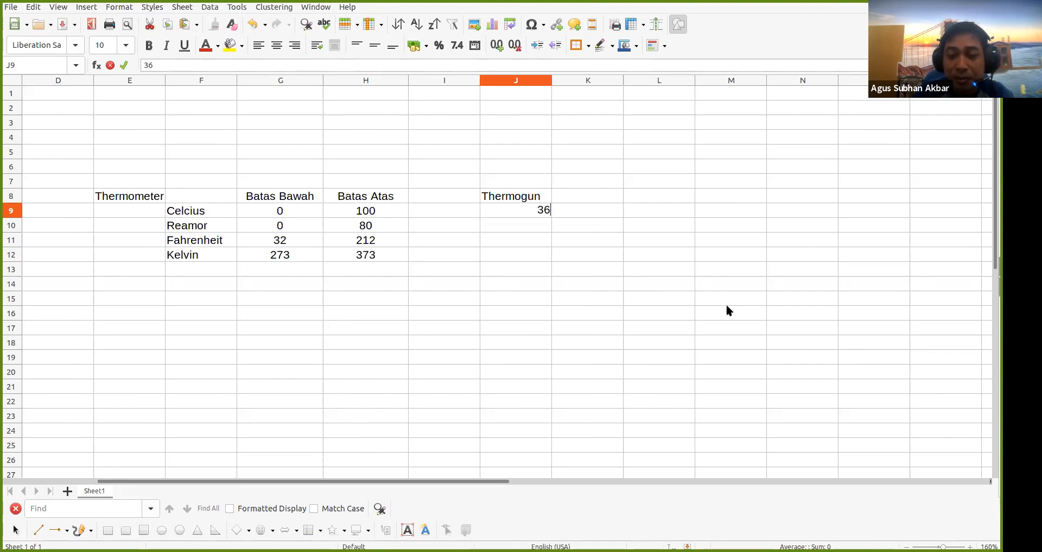
{"action": "key", "text": "Return"}
{"action": "left_click", "coordinate": [533, 216]}
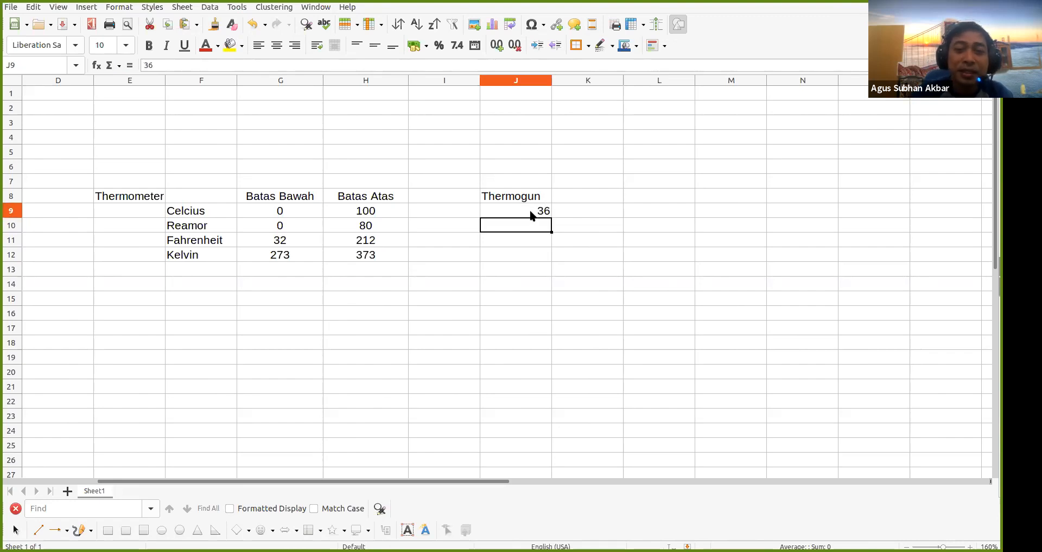
{"action": "left_click", "coordinate": [277, 45]}
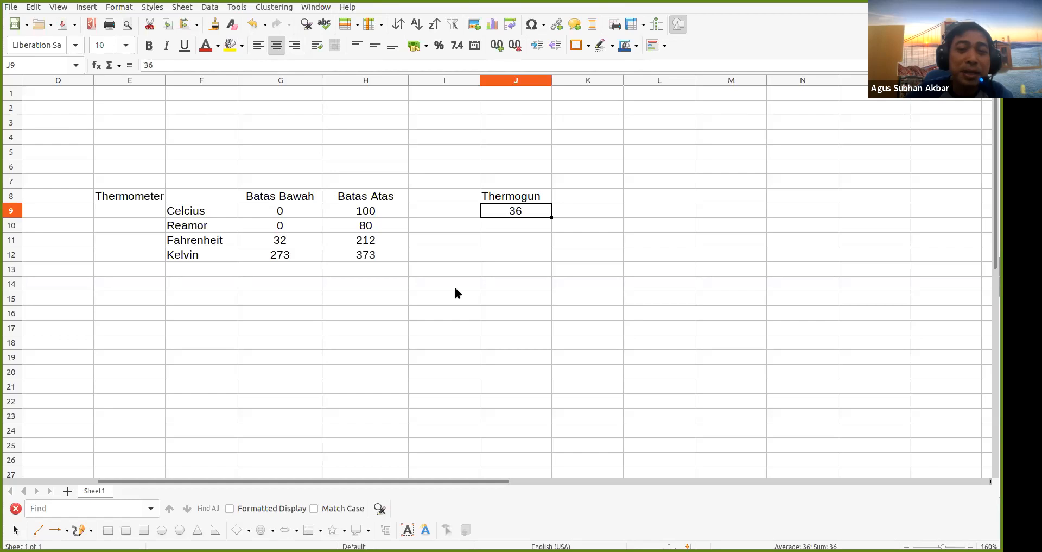
{"action": "left_click", "coordinate": [530, 271]}
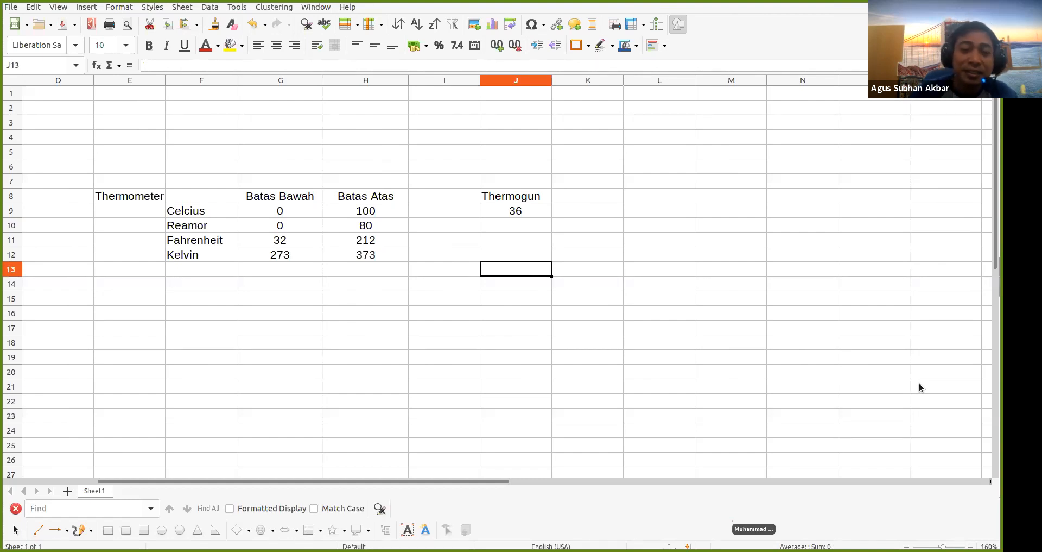
{"action": "left_click", "coordinate": [528, 222]}
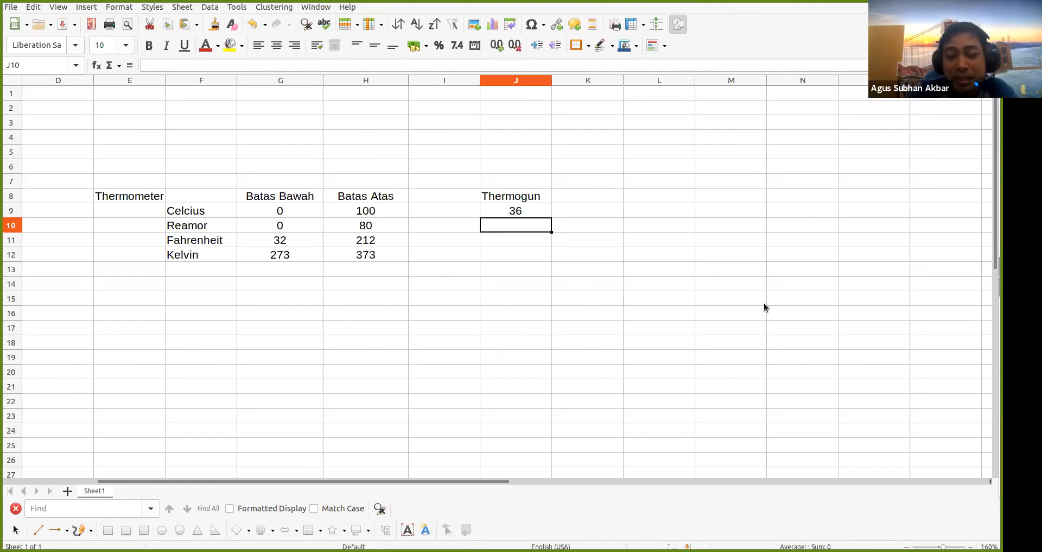
Type a question mark in each of J10, J11 and J12
{"action": "type", "text": "?"}
{"action": "key", "text": "Return"}
{"action": "type", "text": "?"}
{"action": "key", "text": "Return"}
{"action": "type", "text": "?"}
{"action": "key", "text": "Return"}
{"action": "key", "text": "Up"}
{"action": "key", "text": "Up"}
{"action": "key", "text": "Up"}
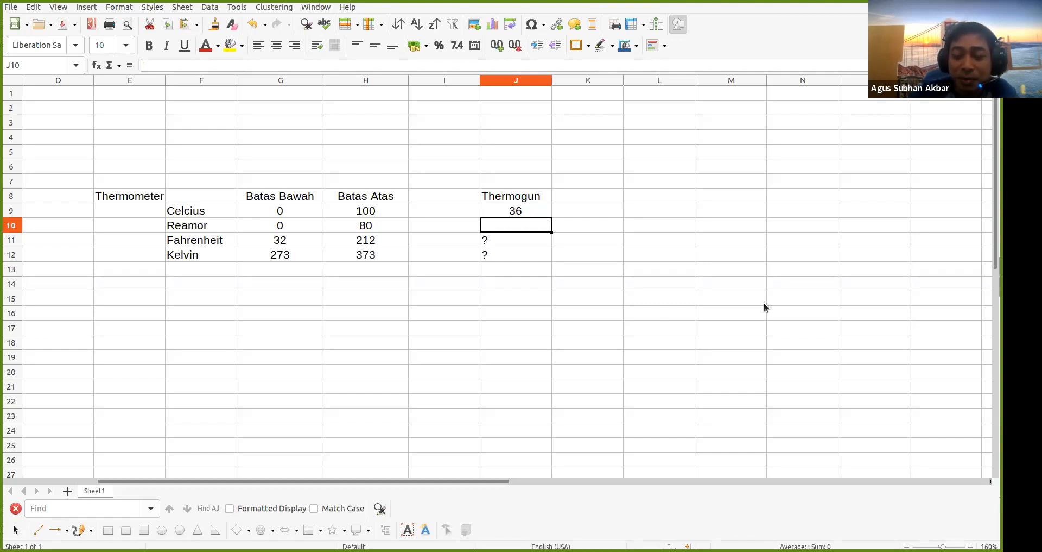
{"action": "type", "text": "?"}
{"action": "left_click", "coordinate": [652, 285]}
Centre-align the question marks in J10:J12
{"action": "left_click_drag", "start_coordinate": [523, 229], "coordinate": [535, 250]}
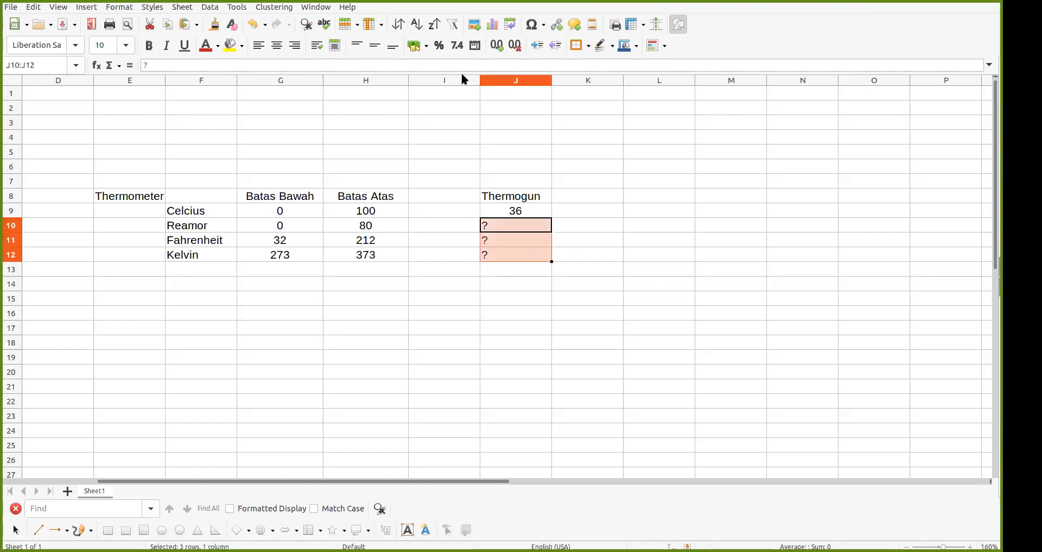
{"action": "left_click", "coordinate": [280, 49]}
{"action": "left_click", "coordinate": [483, 314]}
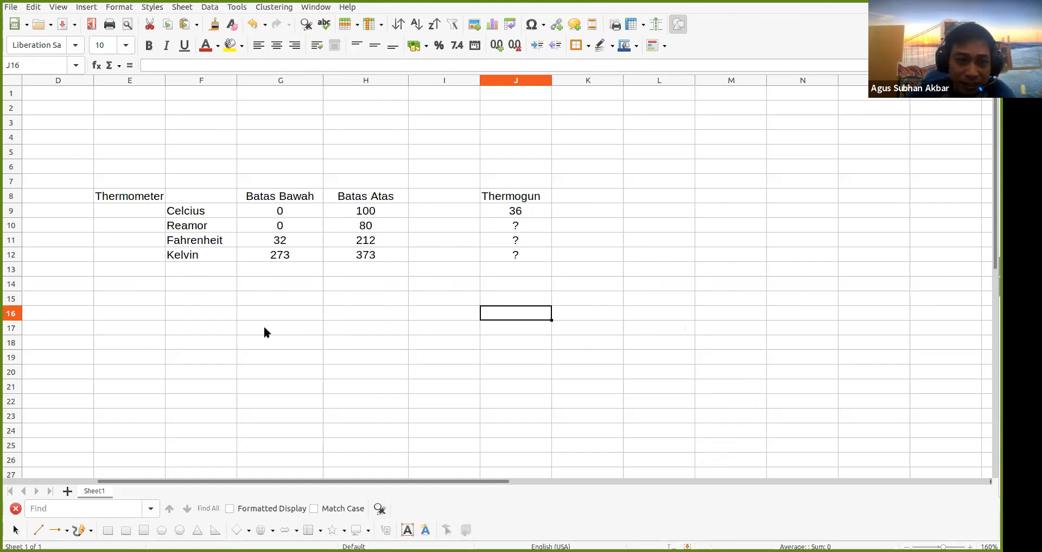
{"action": "left_click", "coordinate": [190, 315]}
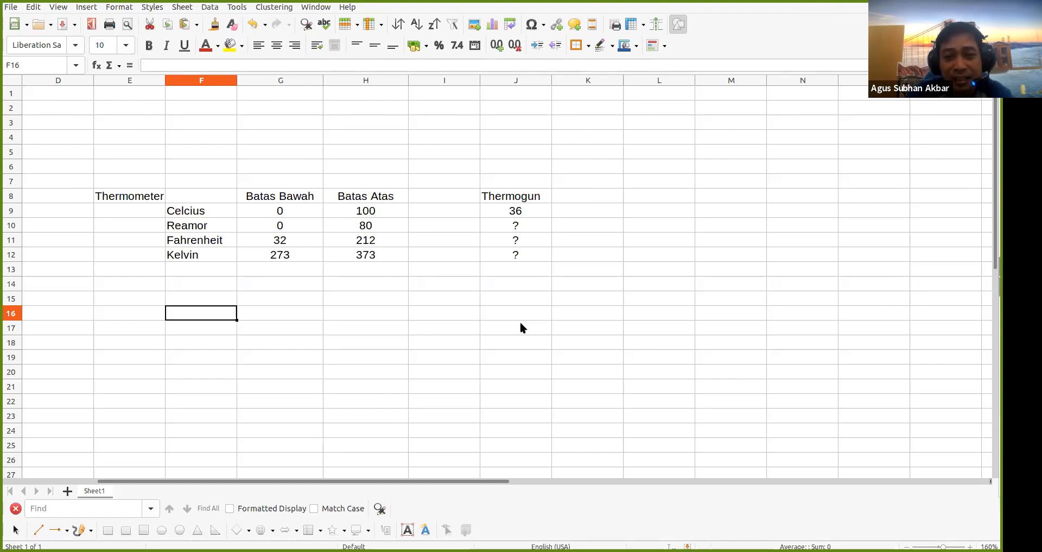
Label rows C, R, F, K down E16:E19
{"action": "key", "text": "Left"}
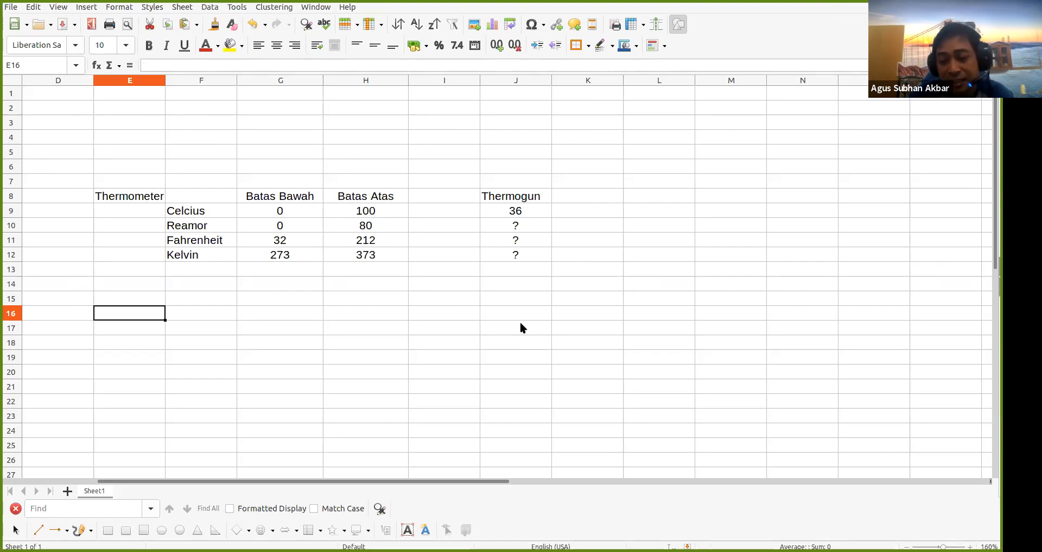
{"action": "type", "text": "C"}
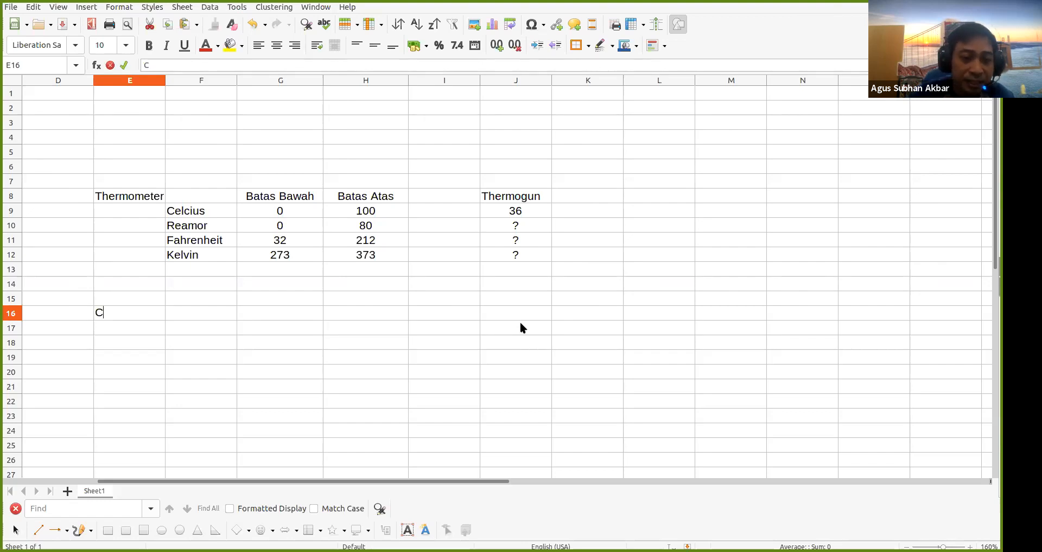
{"action": "key", "text": "Return"}
{"action": "type", "text": "R"}
{"action": "key", "text": "Return"}
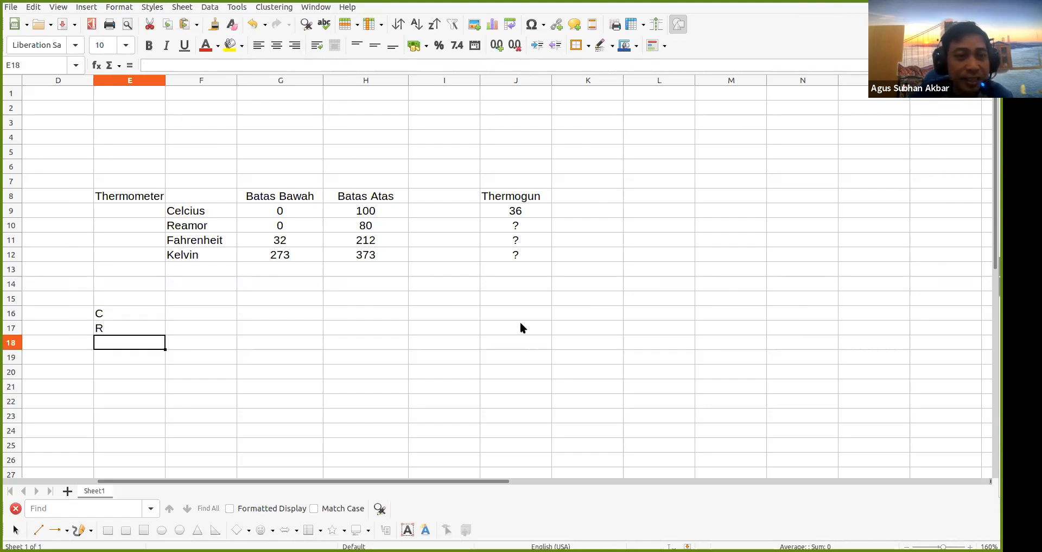
{"action": "key", "text": "Return"}
{"action": "key", "text": "Up"}
{"action": "type", "text": "F"}
{"action": "key", "text": "Return"}
{"action": "type", "text": "K"}
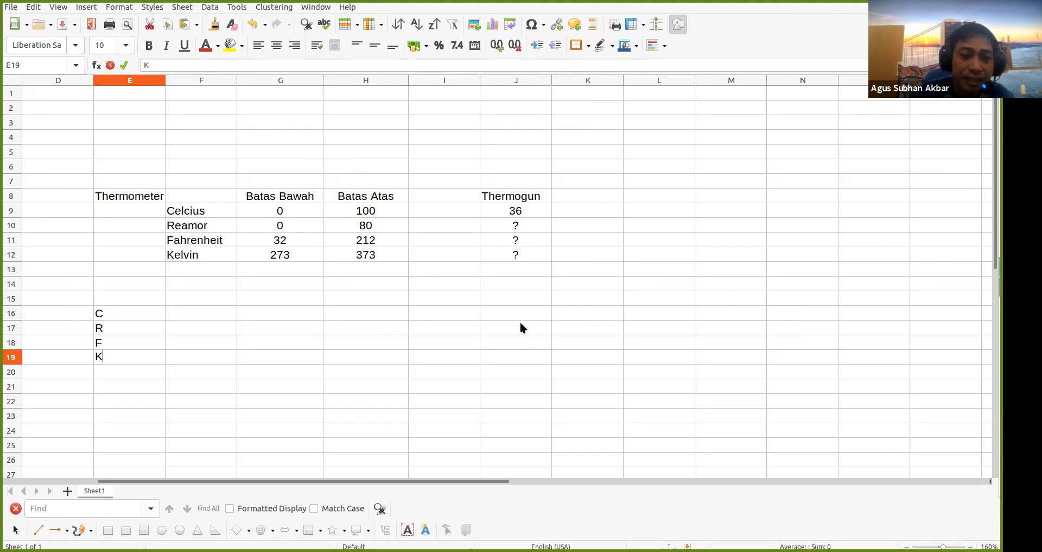
{"action": "key", "text": "Up"}
{"action": "key", "text": "Up"}
{"action": "key", "text": "Up"}
Label columns C, R, F, K across F15:I15
{"action": "key", "text": "Right"}
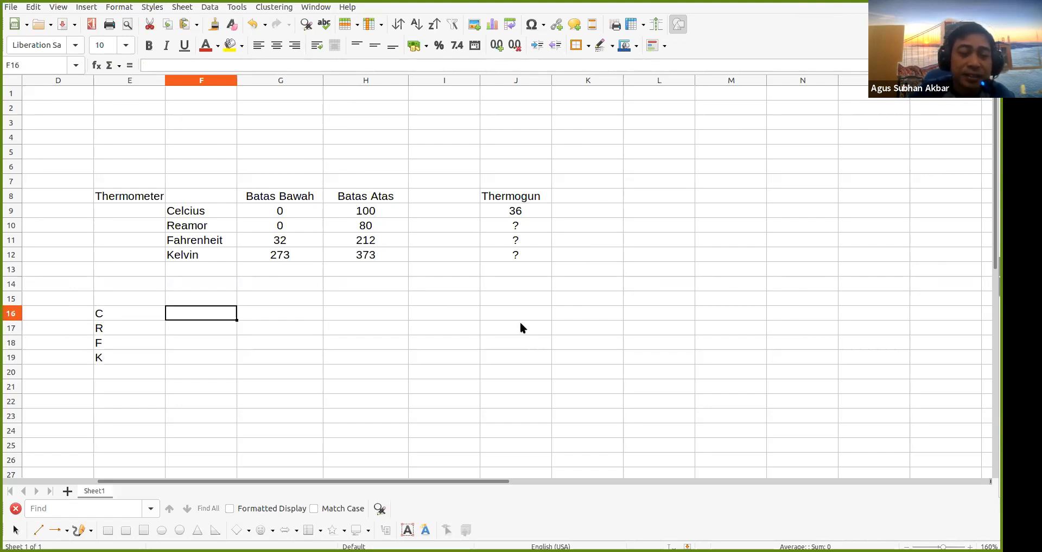
{"action": "key", "text": "Up"}
{"action": "type", "text": "C"}
{"action": "key", "text": "Delete"}
{"action": "key", "text": "Tab"}
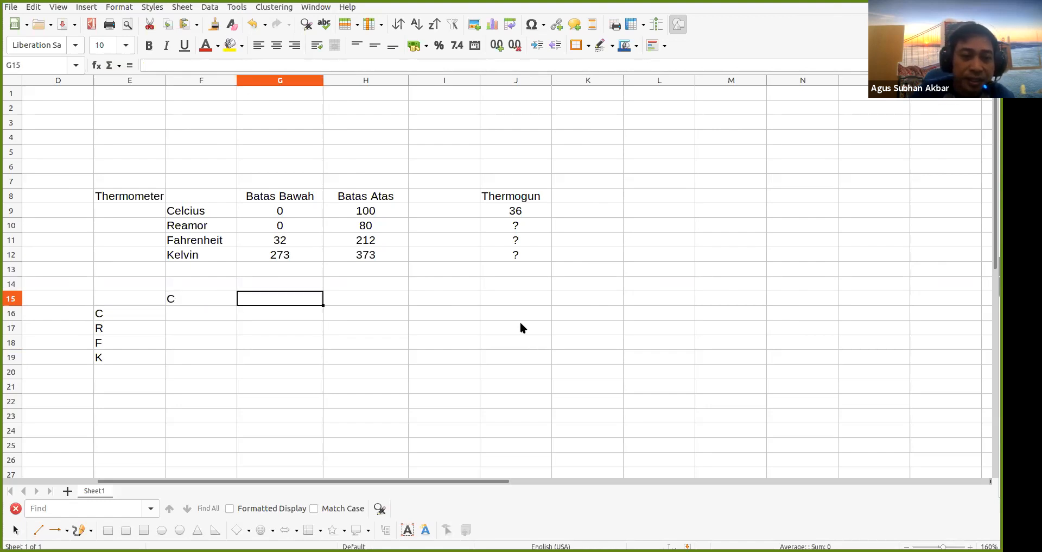
{"action": "type", "text": "R"}
{"action": "key", "text": "Tab"}
{"action": "type", "text": "F"}
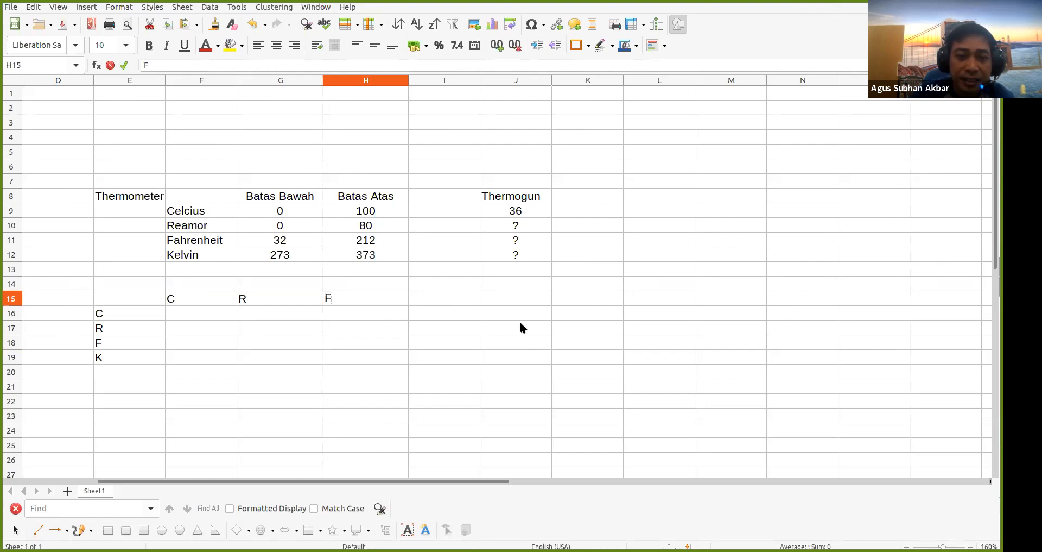
{"action": "key", "text": "Tab"}
{"action": "type", "text": "K"}
{"action": "key", "text": "Return"}
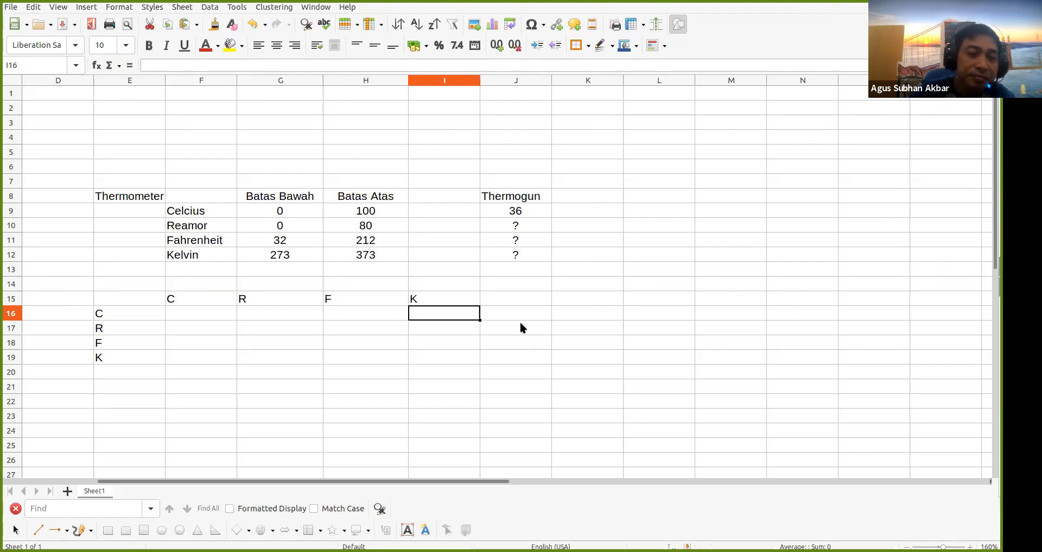
Centre-align the labels in F15:I15 and E16:E19
{"action": "left_click_drag", "start_coordinate": [197, 294], "coordinate": [429, 297]}
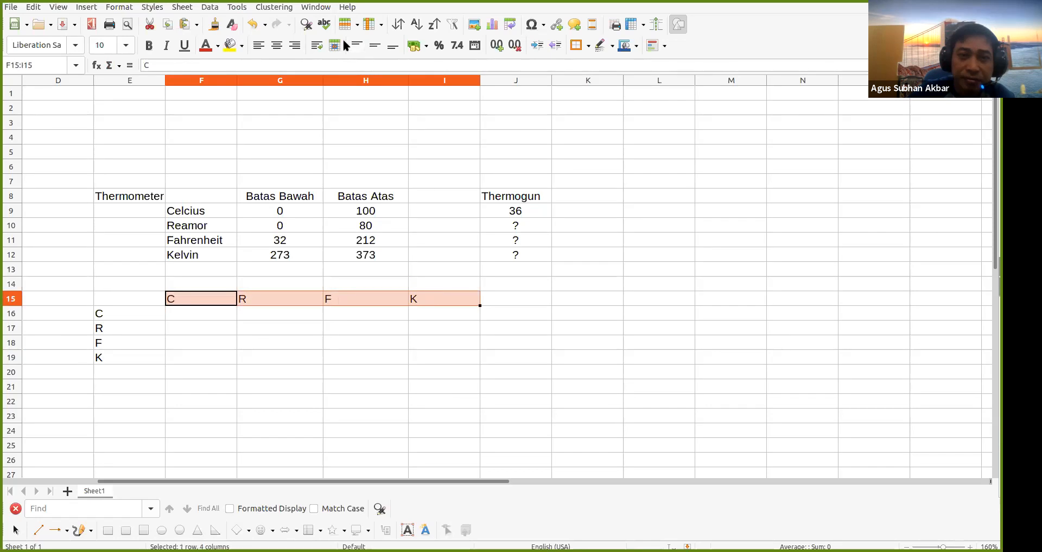
{"action": "left_click", "coordinate": [277, 45]}
{"action": "left_click_drag", "start_coordinate": [125, 315], "coordinate": [130, 359]}
{"action": "left_click", "coordinate": [277, 45]}
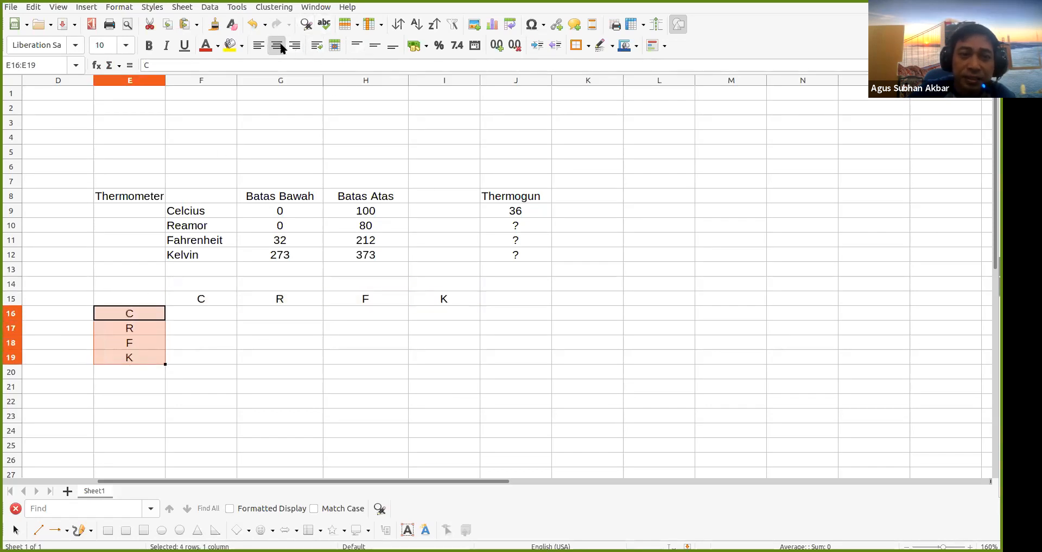
Enter the scale letters C, R, F, K in E9:E12 and centre them
{"action": "left_click", "coordinate": [149, 326]}
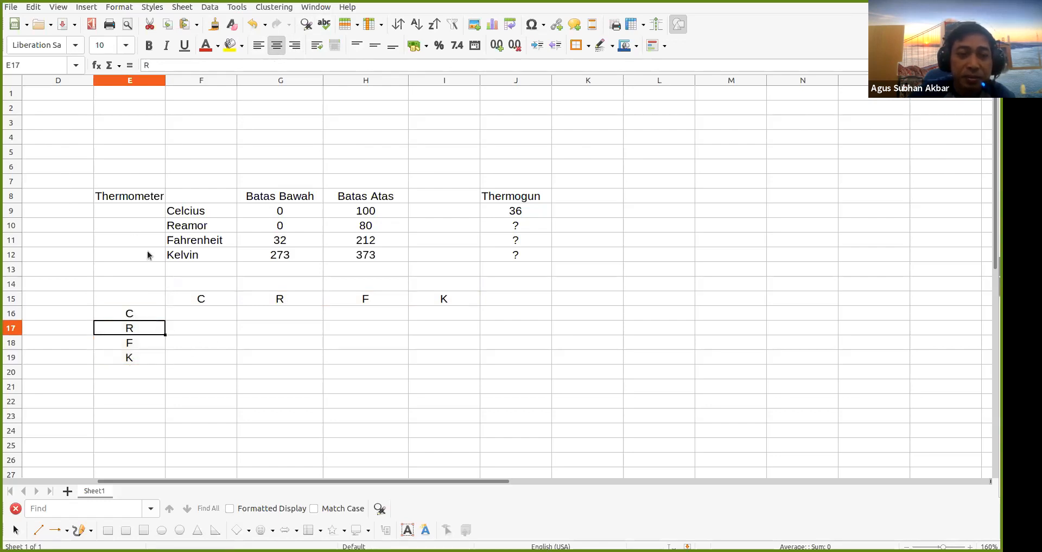
{"action": "left_click", "coordinate": [133, 213]}
{"action": "type", "text": "C"}
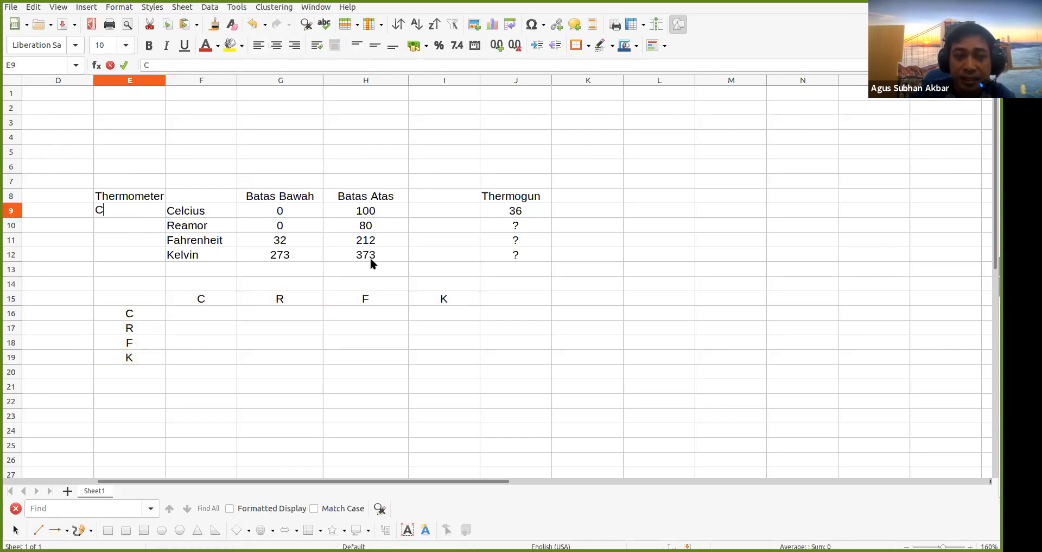
{"action": "key", "text": "Return"}
{"action": "type", "text": "R"}
{"action": "key", "text": "Return"}
{"action": "type", "text": "F"}
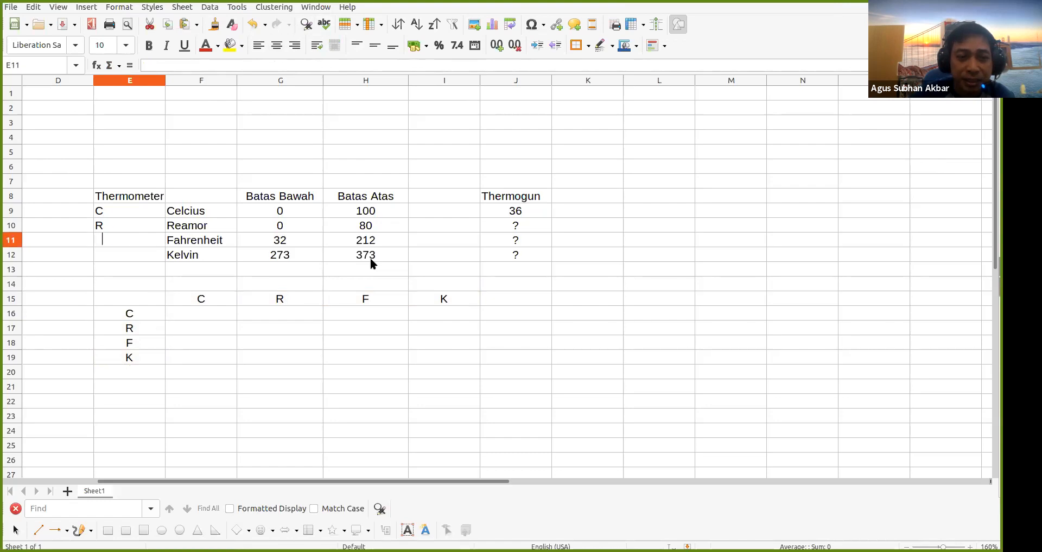
{"action": "key", "text": "Return"}
{"action": "type", "text": "K"}
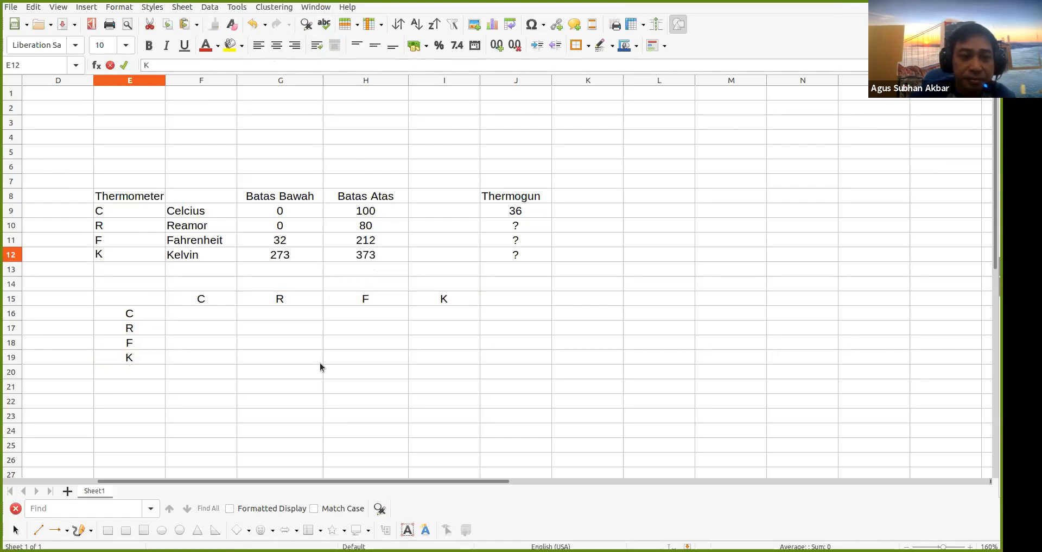
{"action": "left_click", "coordinate": [321, 361]}
{"action": "left_click_drag", "start_coordinate": [136, 211], "coordinate": [143, 251]}
{"action": "left_click", "coordinate": [277, 46]}
{"action": "left_click", "coordinate": [313, 360]}
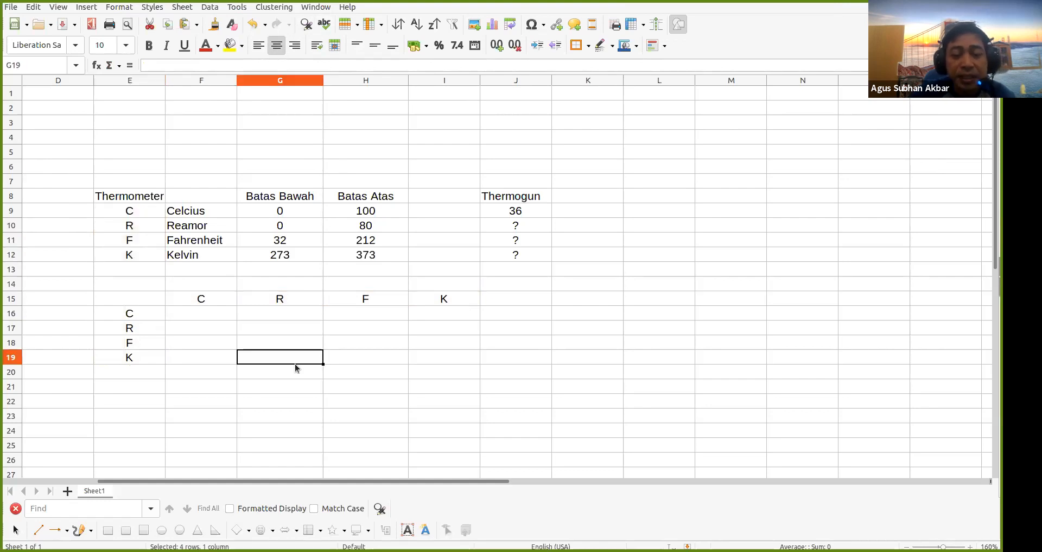
Enter 36 in F16, centred on a yellow background
{"action": "left_click", "coordinate": [214, 313]}
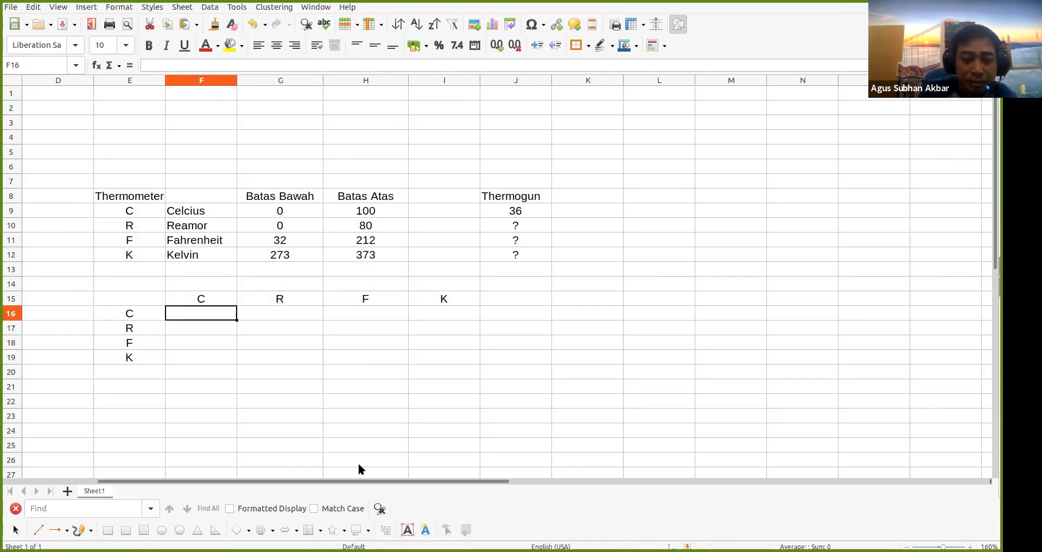
{"action": "type", "text": "36"}
{"action": "key", "text": "Return"}
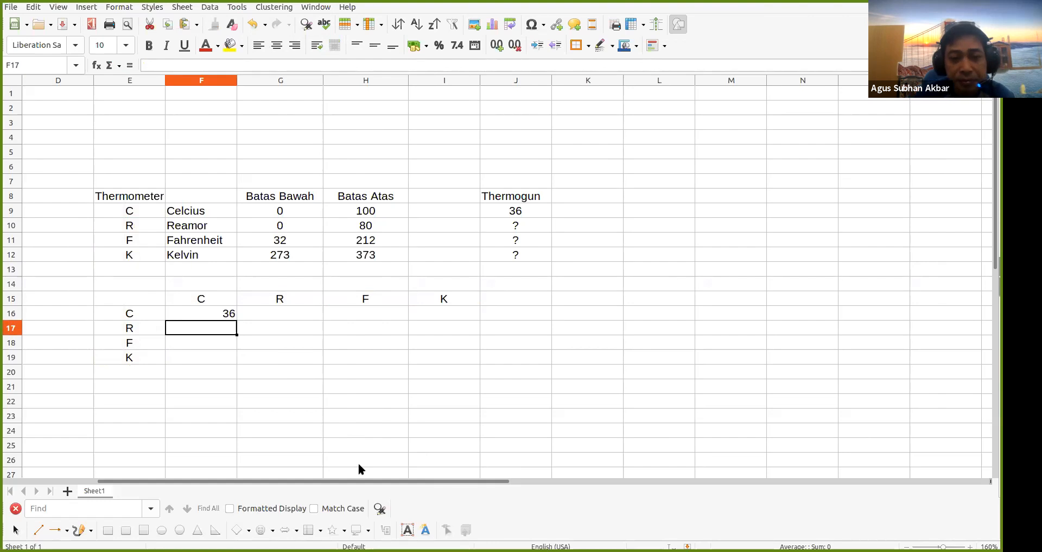
{"action": "key", "text": "Up"}
{"action": "left_click", "coordinate": [277, 45]}
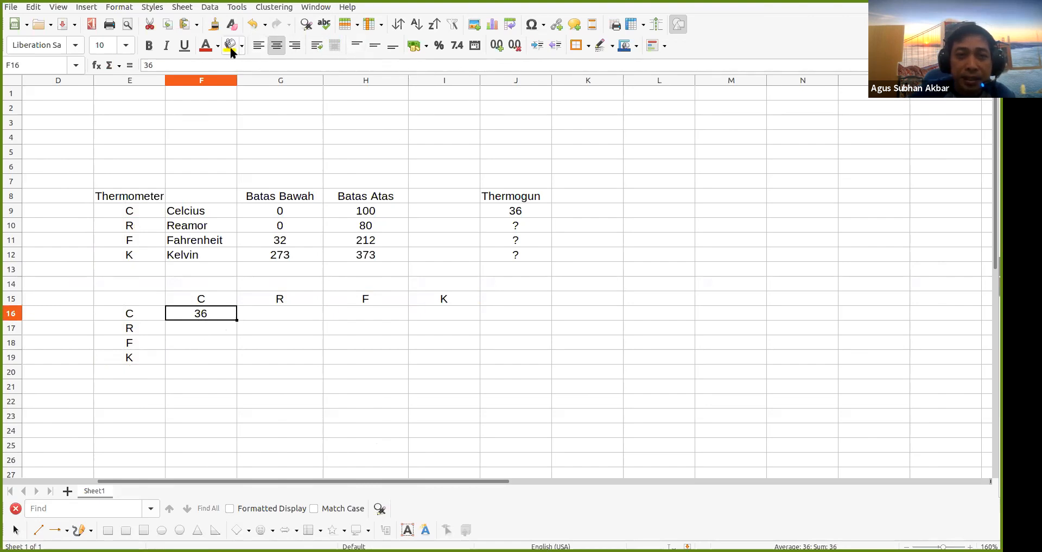
{"action": "left_click", "coordinate": [238, 48]}
{"action": "left_click", "coordinate": [304, 446]}
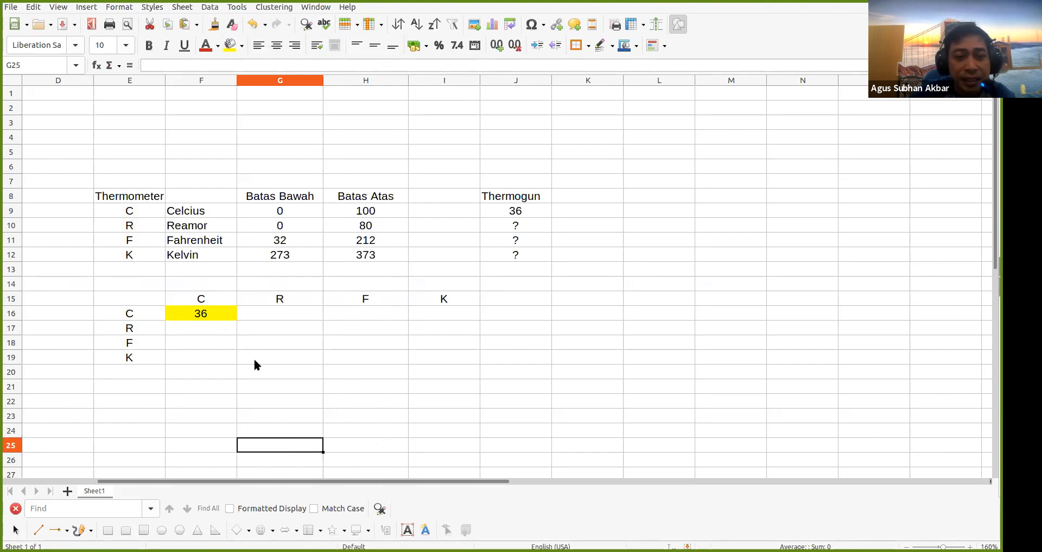
{"action": "left_click", "coordinate": [219, 320]}
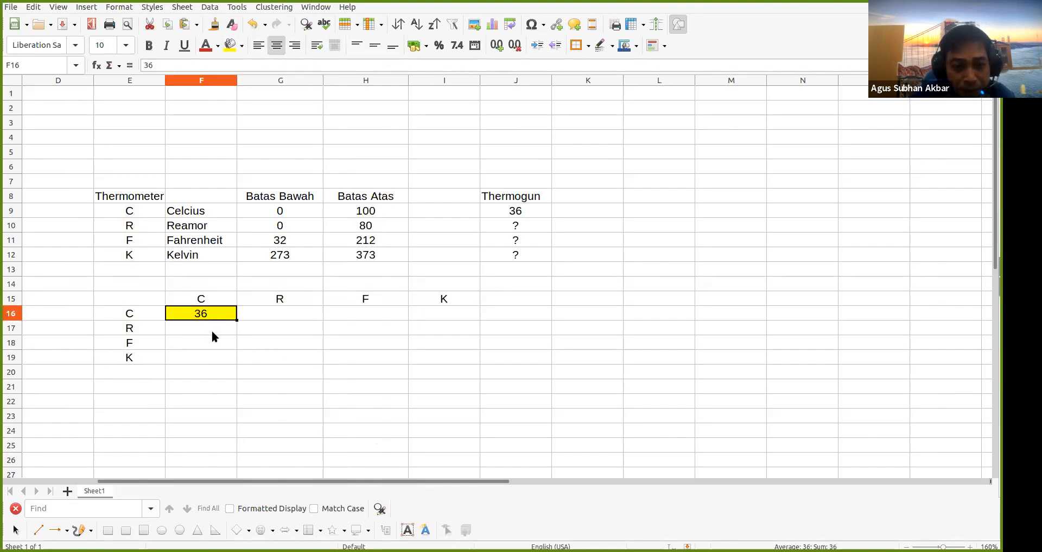
Enter 80 in G17 as the R-to-R value and centre it
{"action": "left_click", "coordinate": [212, 327]}
{"action": "left_click", "coordinate": [207, 346]}
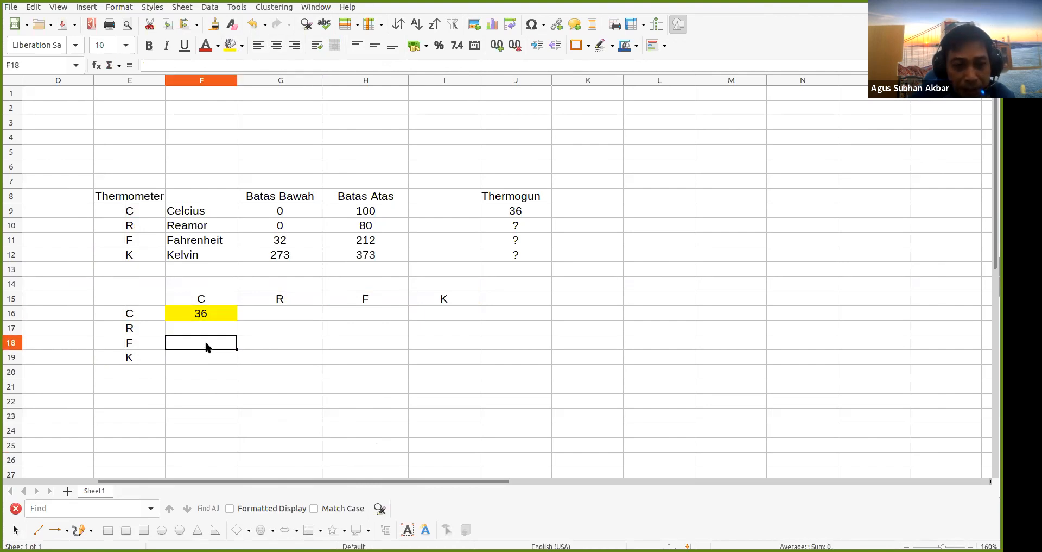
{"action": "left_click", "coordinate": [206, 356]}
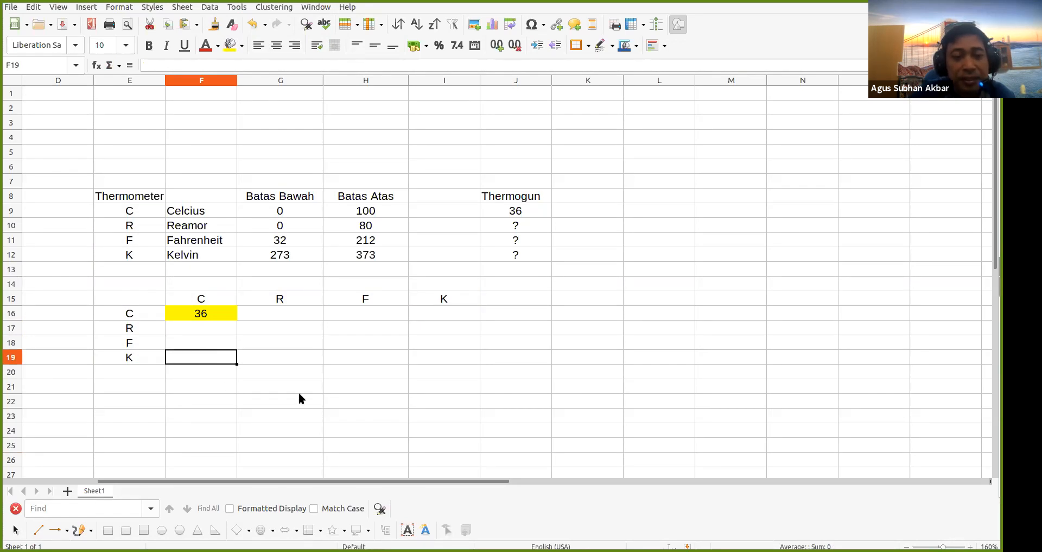
{"action": "left_click", "coordinate": [283, 327]}
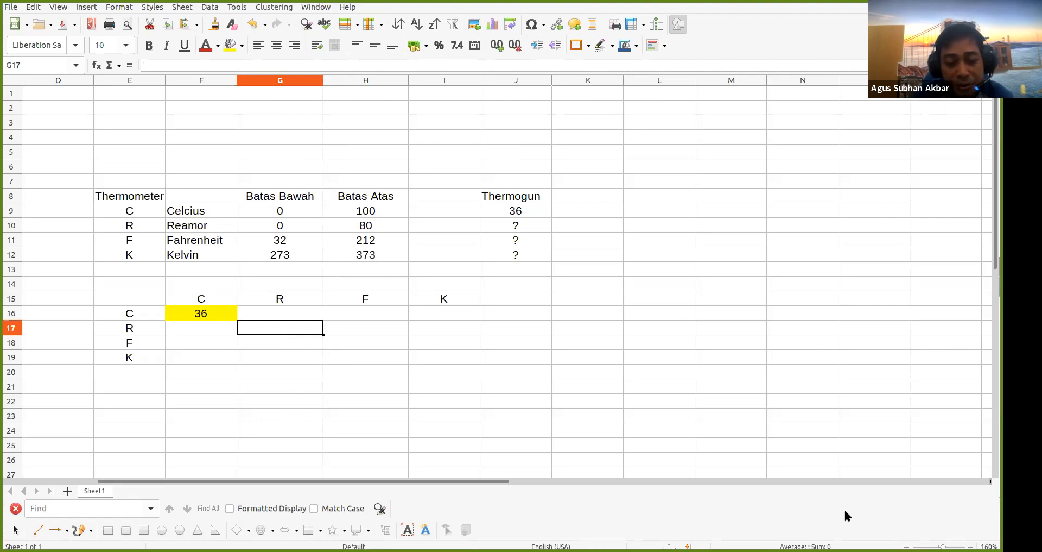
{"action": "type", "text": "8"}
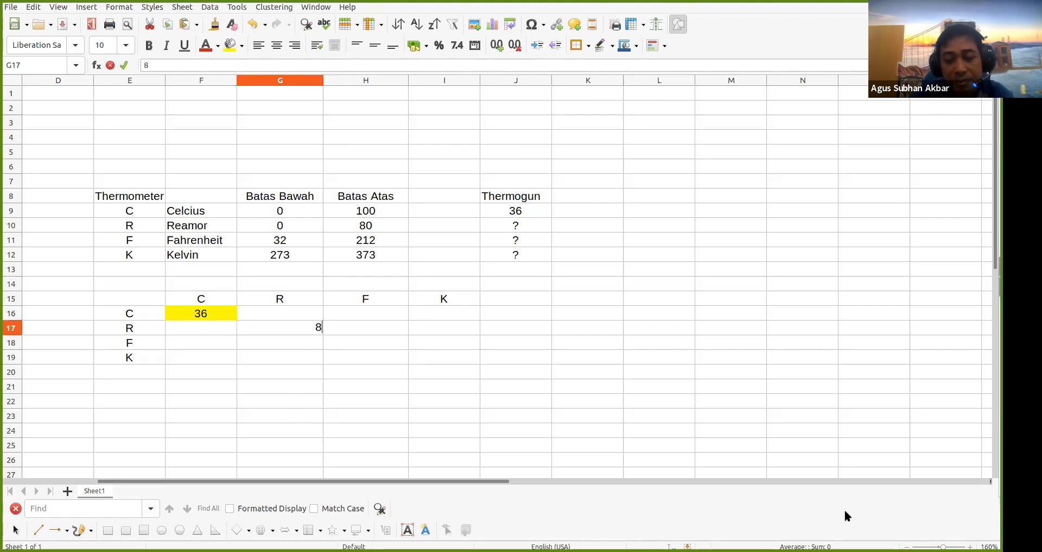
{"action": "type", "text": "0"}
{"action": "key", "text": "Return"}
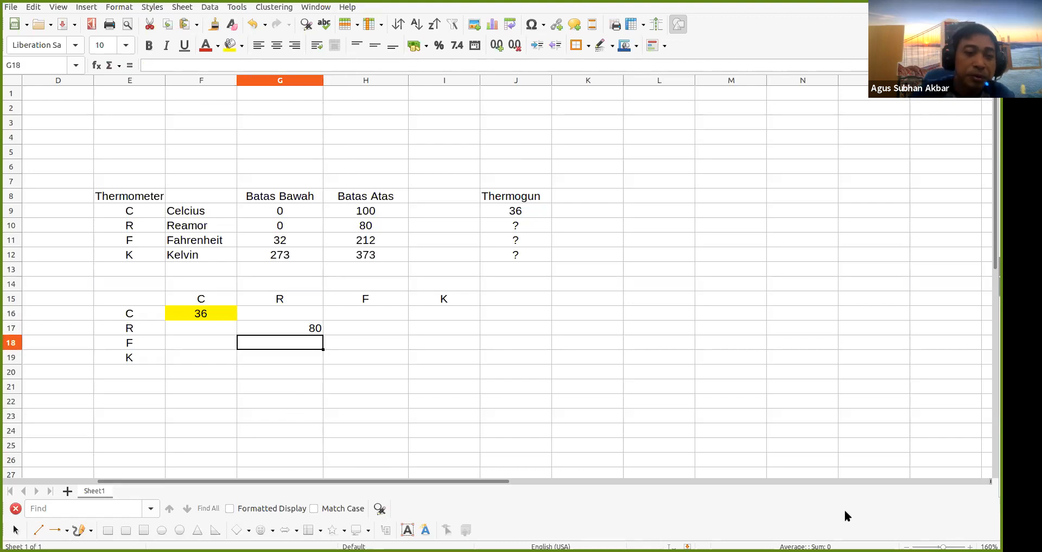
{"action": "left_click", "coordinate": [309, 324]}
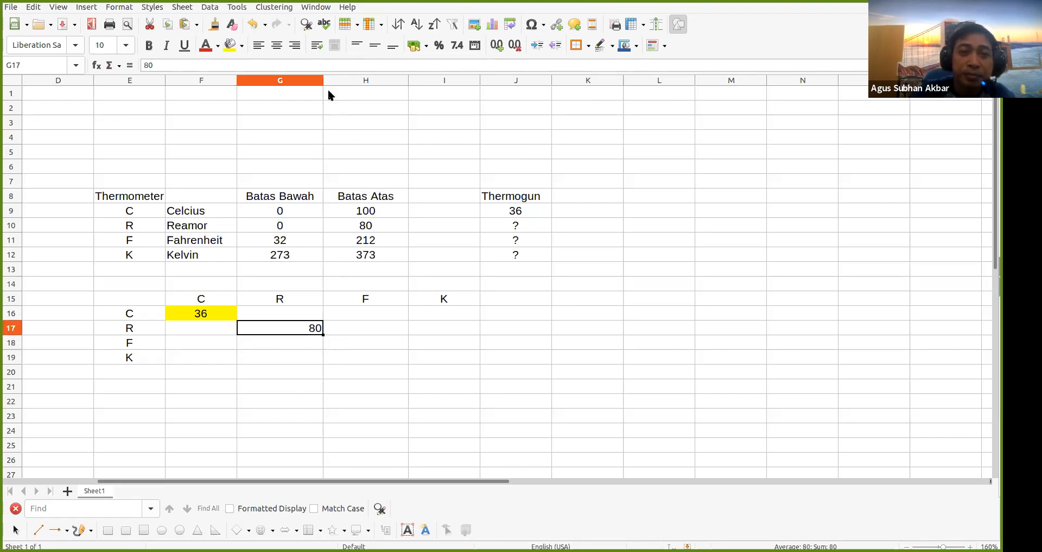
{"action": "left_click", "coordinate": [277, 45]}
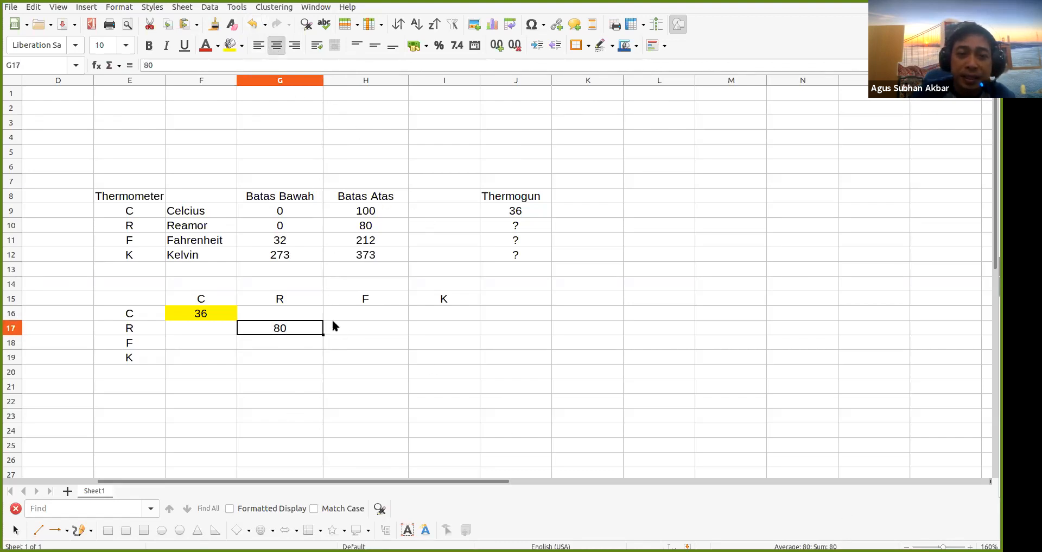
Give G17 the same yellow background as F16
{"action": "left_click", "coordinate": [304, 315]}
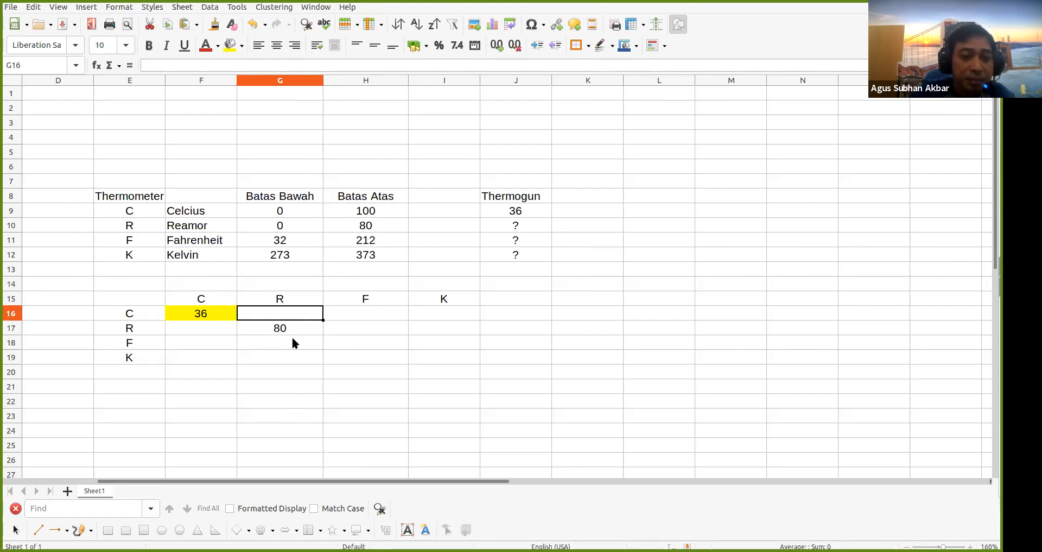
{"action": "left_click", "coordinate": [293, 342]}
{"action": "left_click", "coordinate": [288, 356]}
{"action": "left_click", "coordinate": [291, 332]}
{"action": "left_click", "coordinate": [230, 45]}
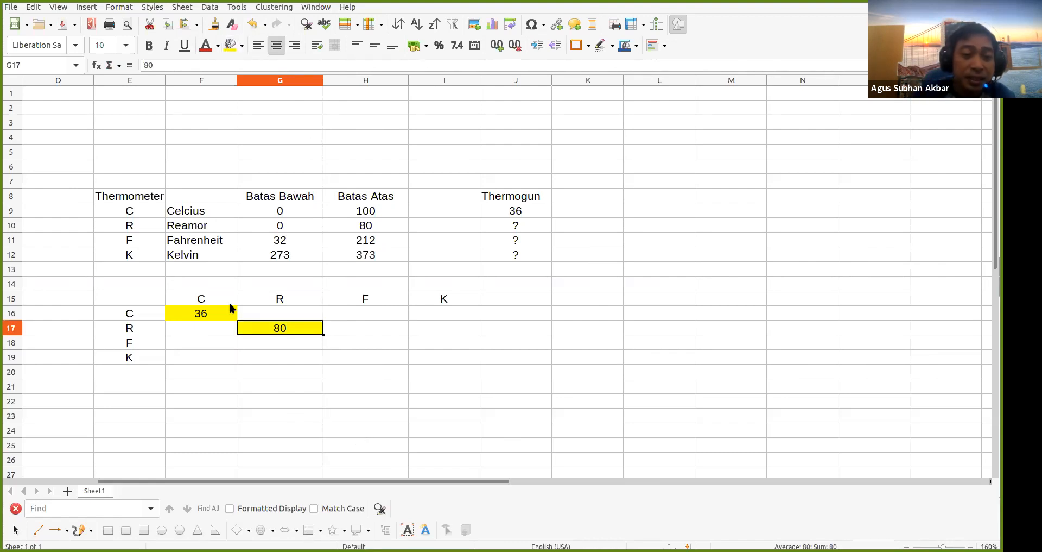
{"action": "left_click", "coordinate": [200, 318]}
{"action": "left_click", "coordinate": [284, 328]}
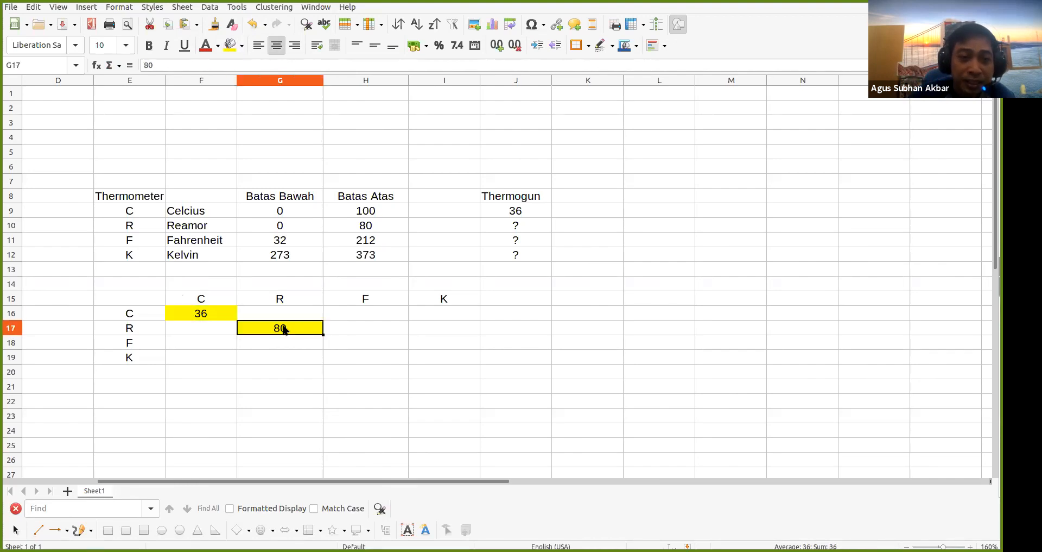
{"action": "left_click", "coordinate": [204, 314]}
{"action": "left_click", "coordinate": [272, 332]}
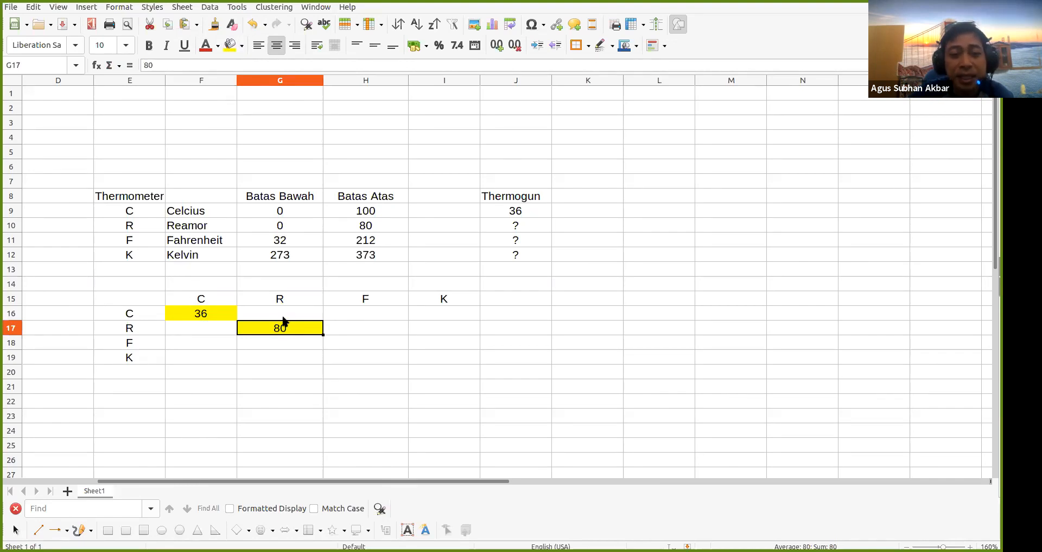
Put a centred, yellow-filled 80 in H18 for F-to-F
{"action": "left_click", "coordinate": [347, 342]}
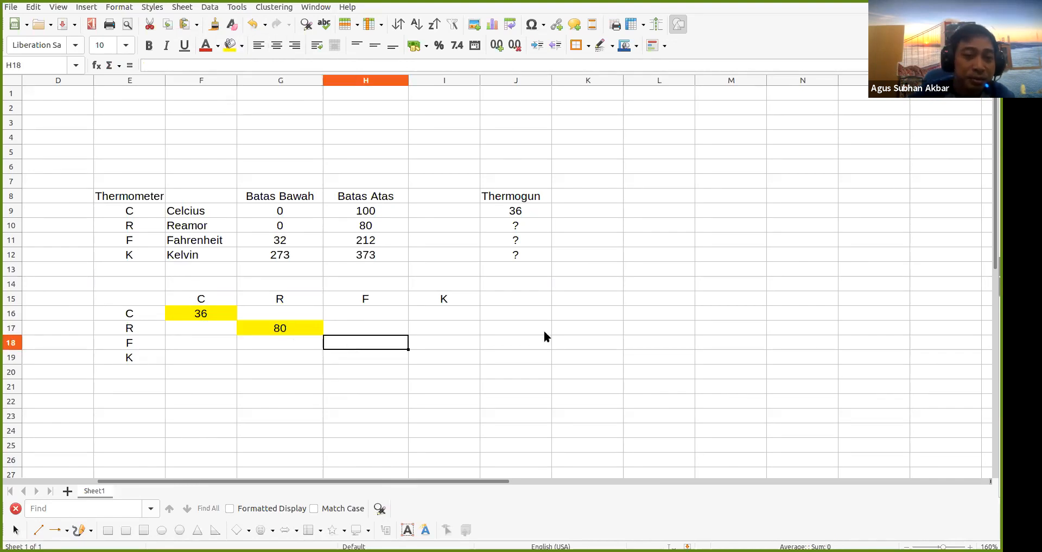
{"action": "type", "text": "80"}
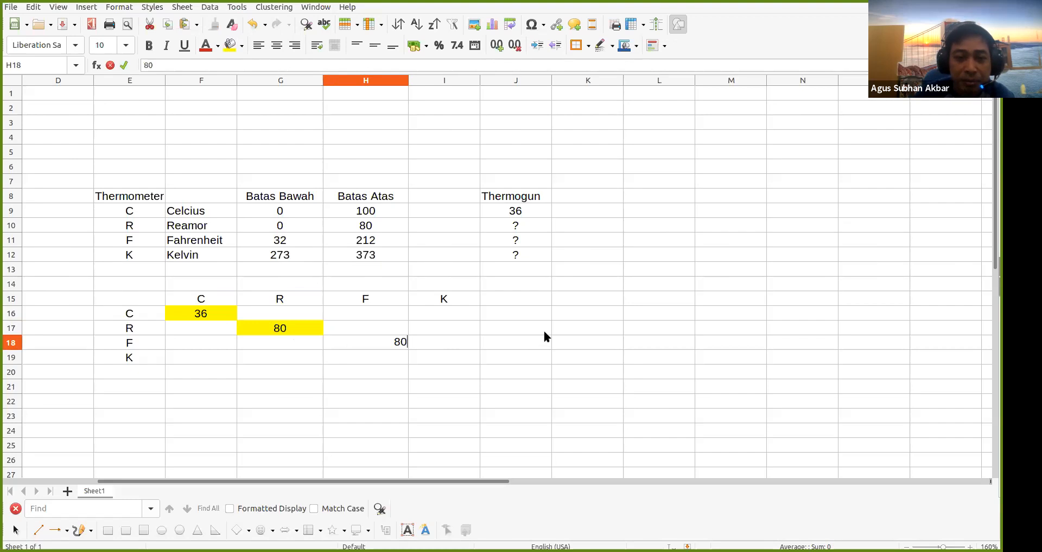
{"action": "key", "text": "Return"}
{"action": "left_click", "coordinate": [373, 345]}
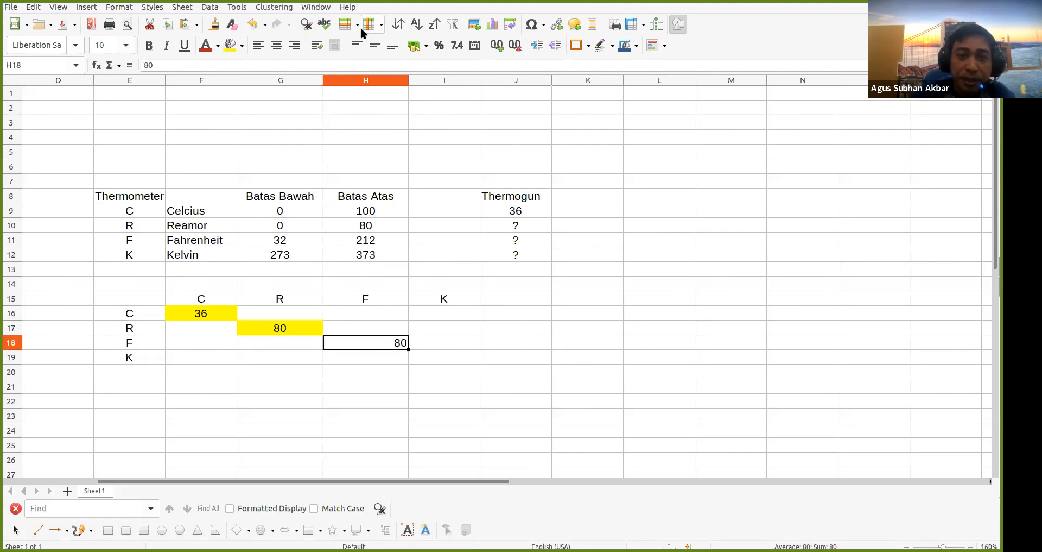
{"action": "left_click", "coordinate": [277, 46]}
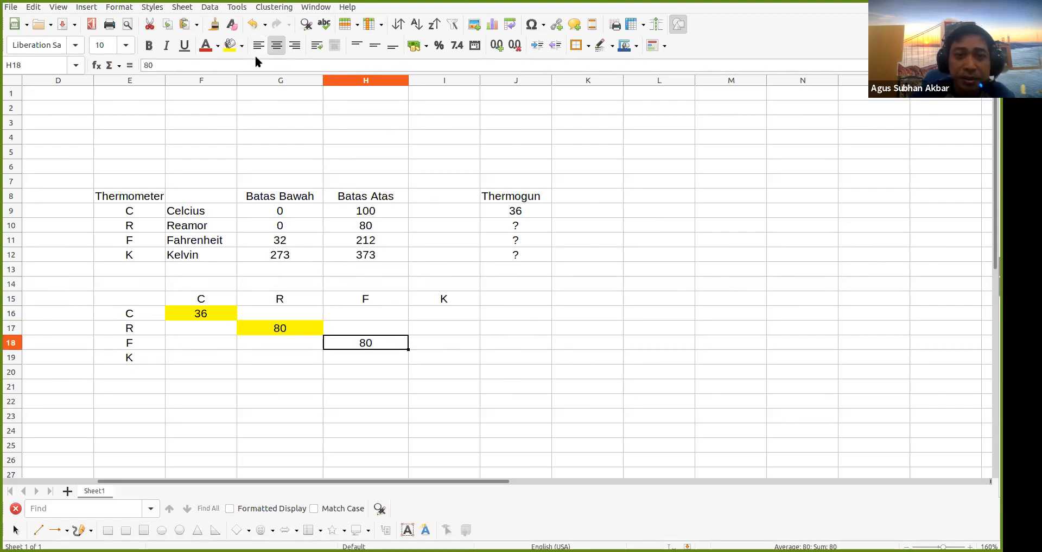
{"action": "left_click", "coordinate": [230, 45]}
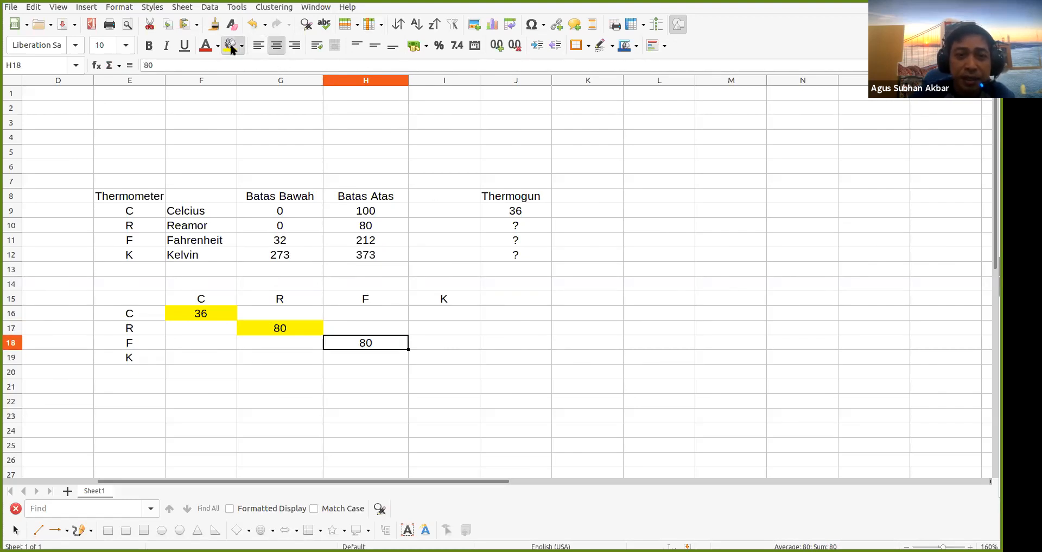
Put a centred, yellow-filled 280 in I19 for K-to-K
{"action": "left_click", "coordinate": [456, 351]}
{"action": "type", "text": "280"}
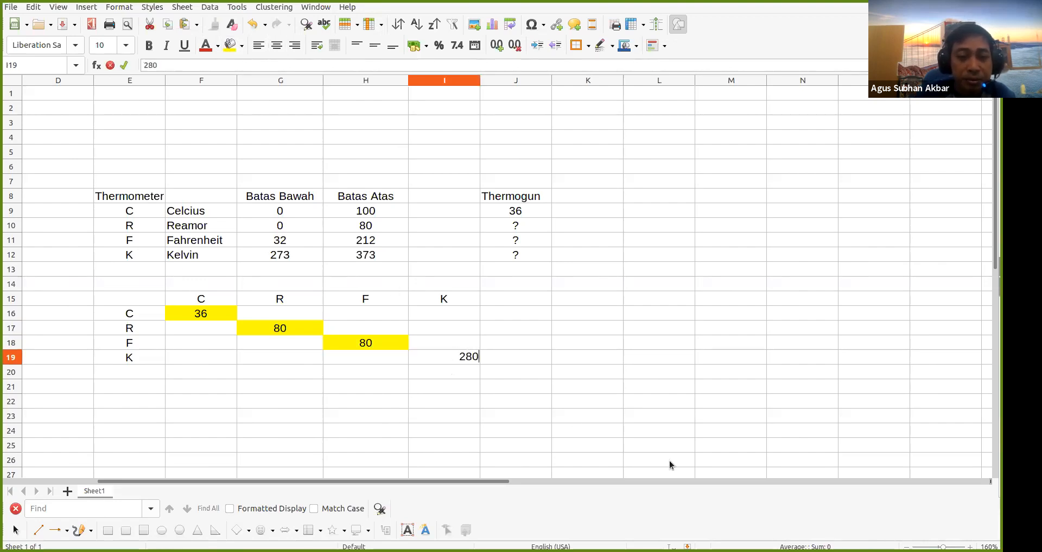
{"action": "left_click", "coordinate": [491, 390]}
{"action": "left_click", "coordinate": [458, 354]}
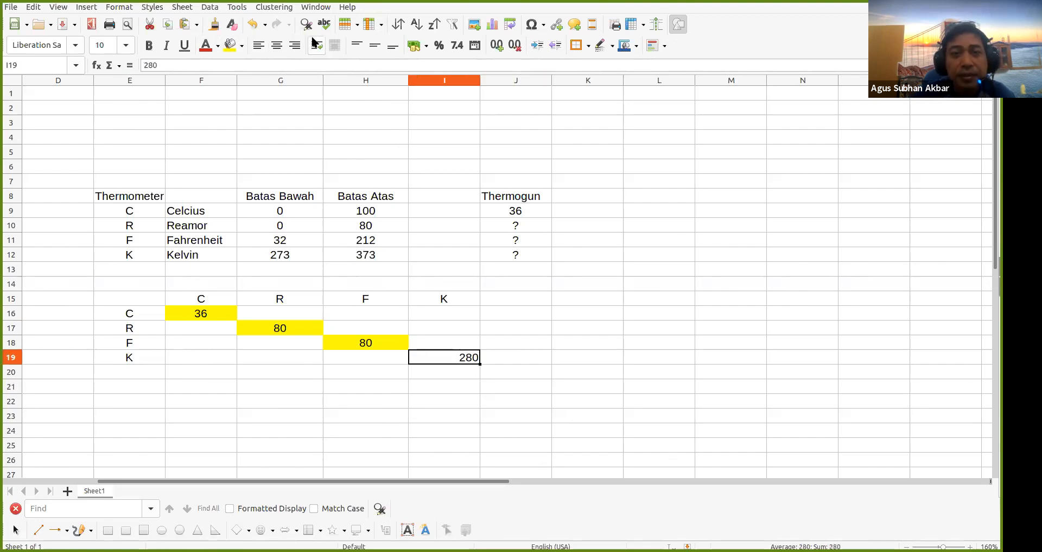
{"action": "left_click", "coordinate": [277, 45]}
{"action": "left_click", "coordinate": [230, 45]}
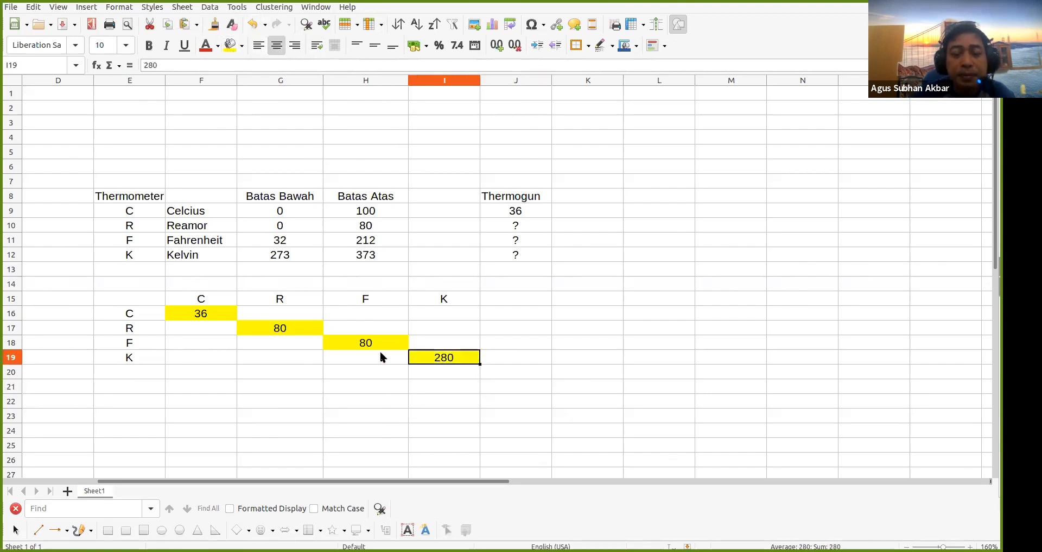
{"action": "left_click", "coordinate": [399, 400]}
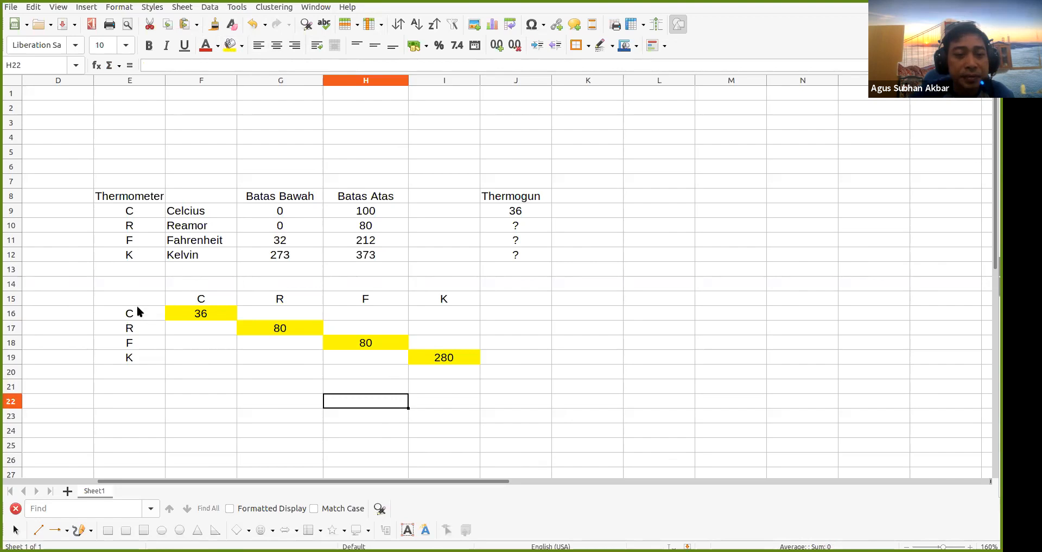
Apply All Borders to the conversion matrix E15:I19
{"action": "left_click", "coordinate": [176, 314]}
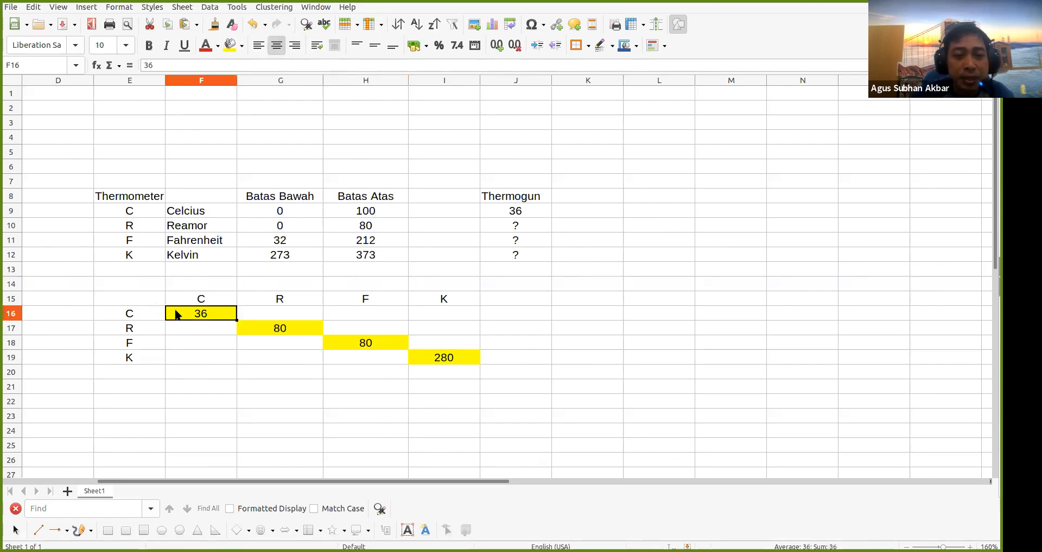
{"action": "left_click_drag", "start_coordinate": [153, 302], "coordinate": [467, 358]}
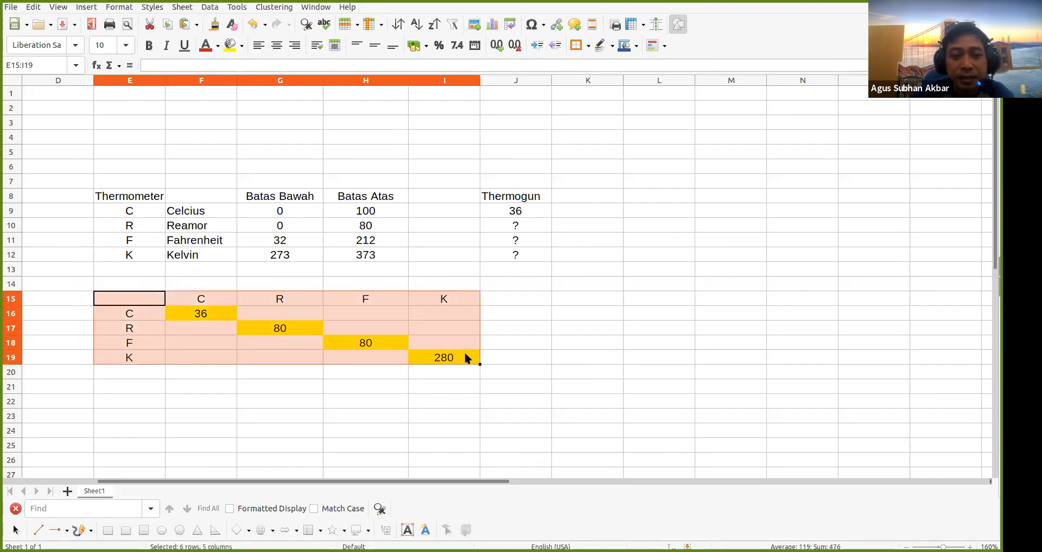
{"action": "left_click", "coordinate": [589, 47]}
{"action": "left_click", "coordinate": [620, 101]}
{"action": "left_click", "coordinate": [521, 429]}
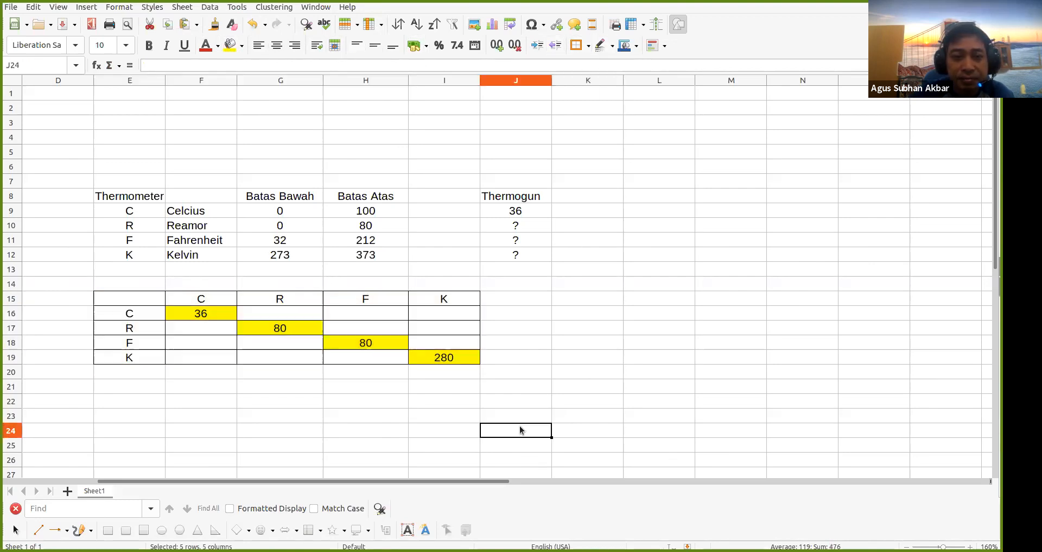
Turn off the sheet gridlines from the View menu
{"action": "left_click", "coordinate": [58, 8]}
{"action": "left_click", "coordinate": [73, 118]}
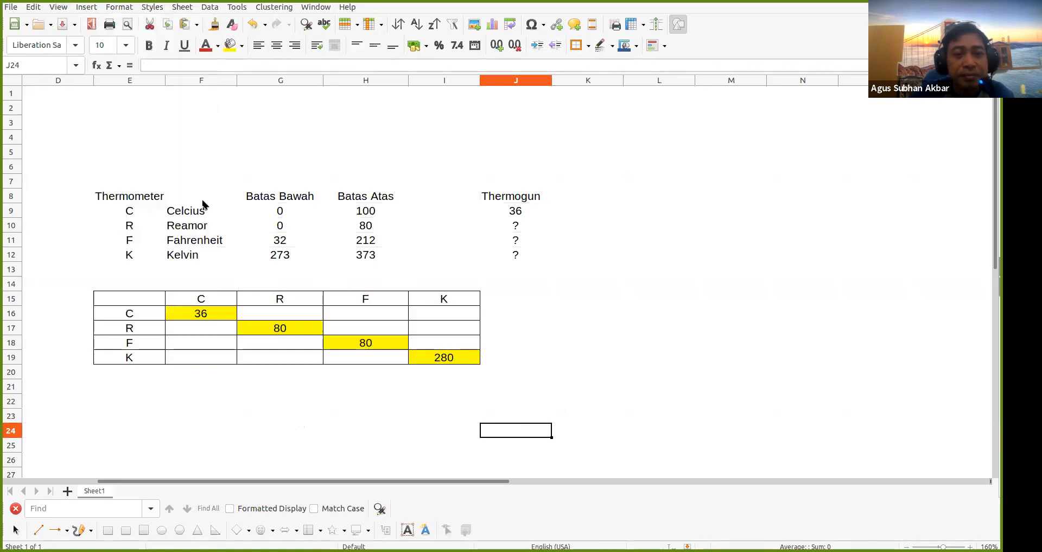
{"action": "left_click", "coordinate": [603, 342]}
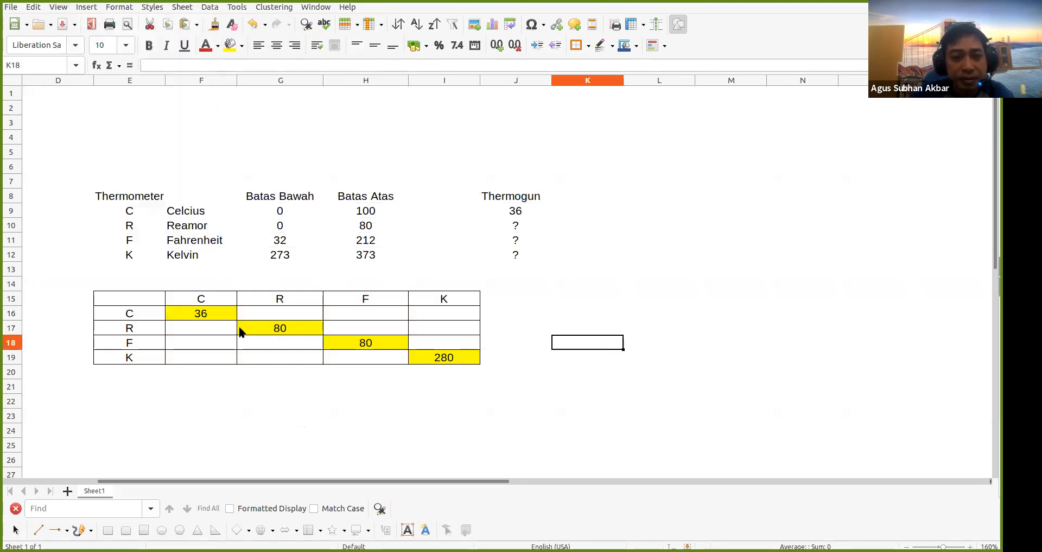
Replace the Celsius diagonal value in F16 with 35
{"action": "scroll", "coordinate": [238, 324], "scroll_direction": "up", "scroll_amount": 2}
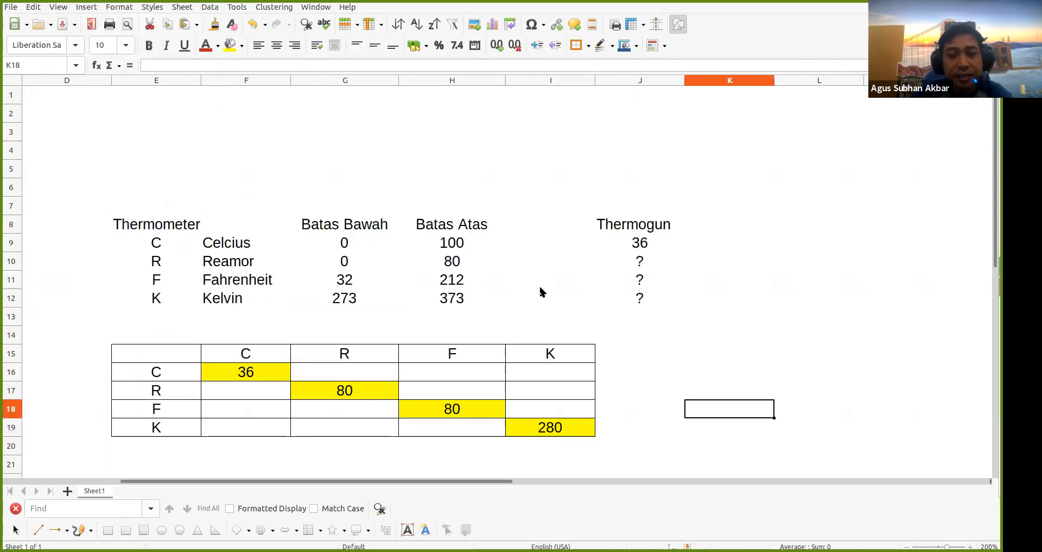
{"action": "left_click", "coordinate": [548, 223]}
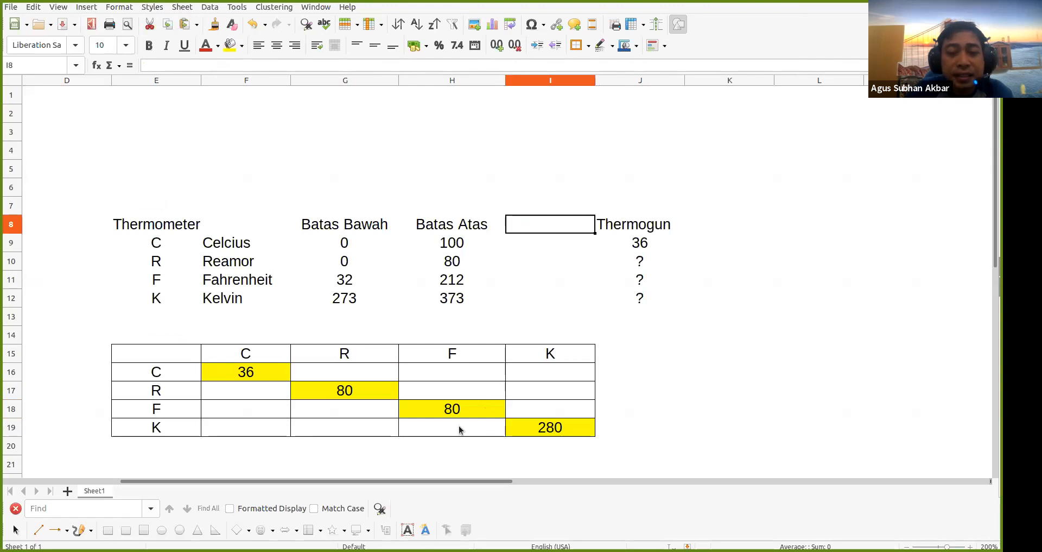
{"action": "left_click", "coordinate": [251, 392]}
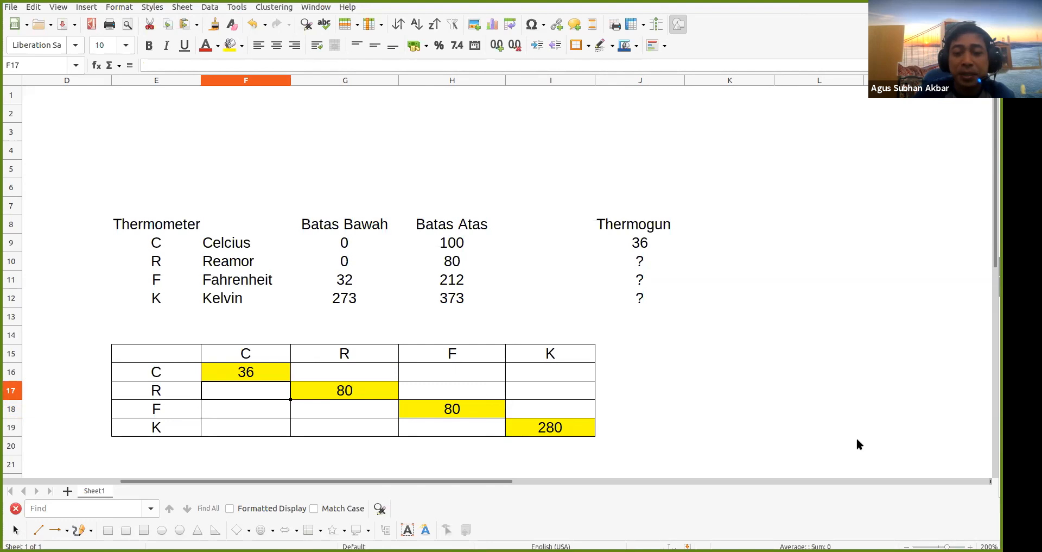
{"action": "key", "text": "Up"}
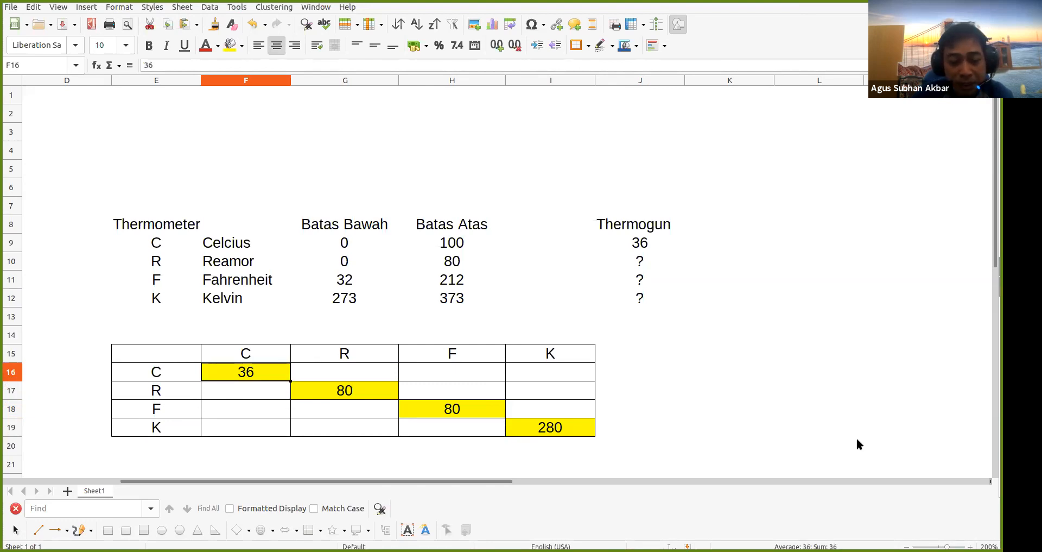
{"action": "type", "text": "35"}
{"action": "key", "text": "Return"}
{"action": "key", "text": "Return"}
{"action": "key", "text": "Return"}
{"action": "key", "text": "Return"}
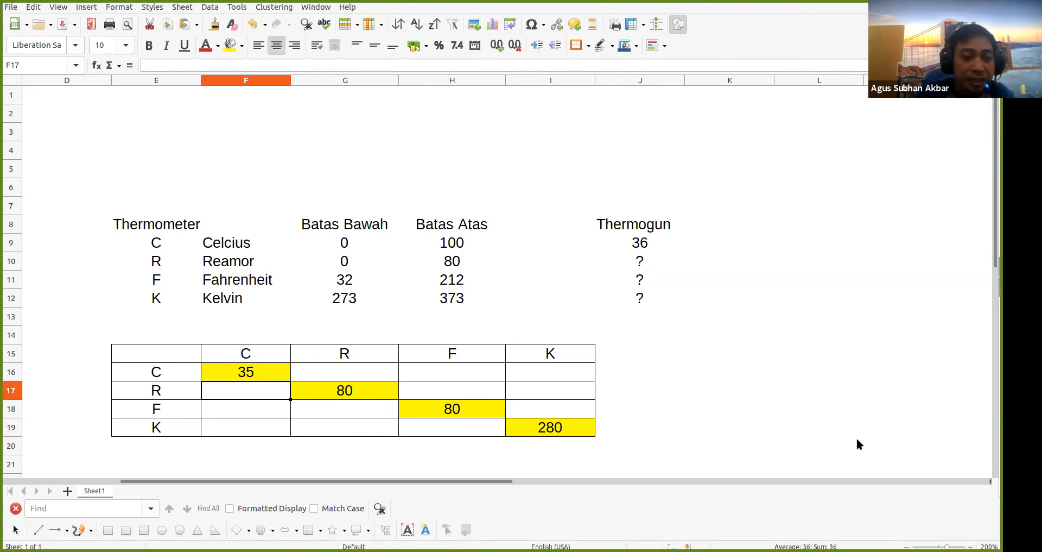
{"action": "key", "text": "Up"}
{"action": "key", "text": "Up"}
{"action": "key", "text": "Up"}
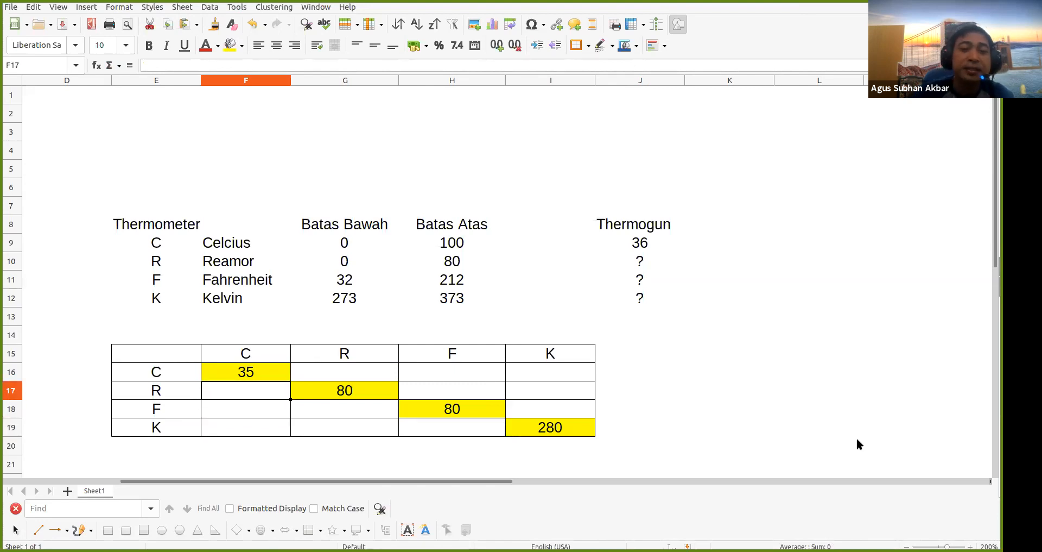
{"action": "left_click", "coordinate": [579, 242]}
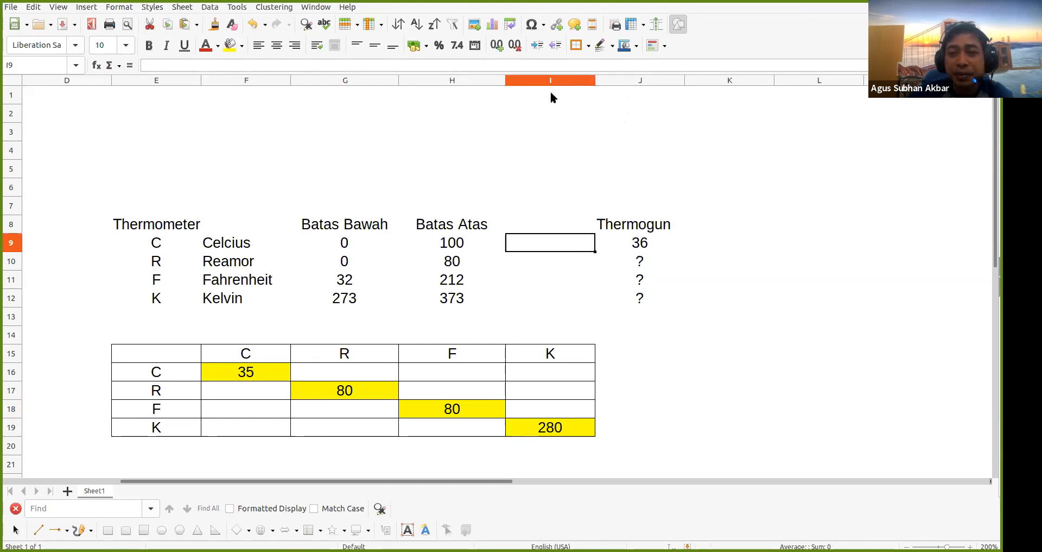
Insert empty cells at I8:I12, shifting the Thermogun column right
{"action": "left_click_drag", "start_coordinate": [566, 227], "coordinate": [546, 302]}
{"action": "right_click", "coordinate": [547, 303]}
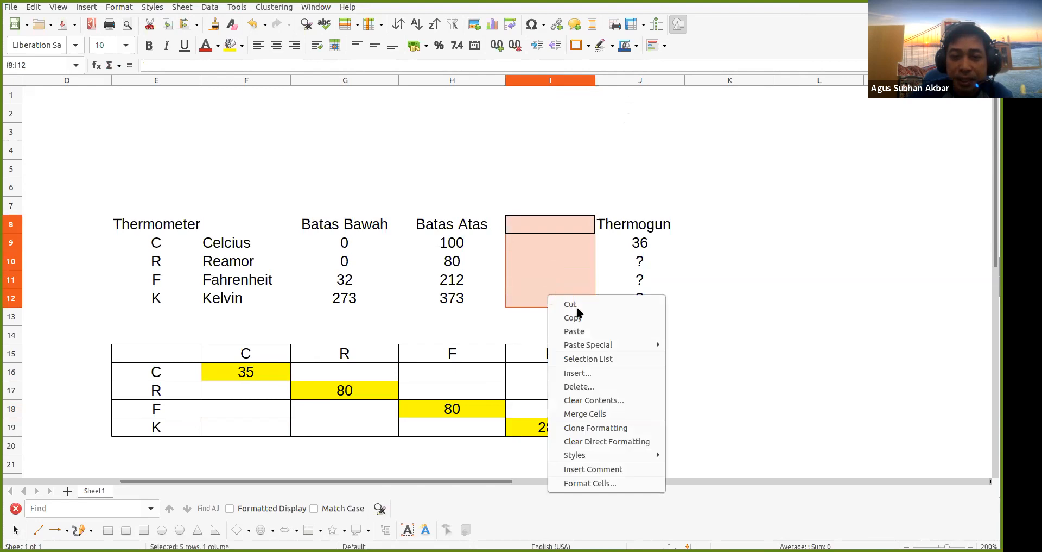
{"action": "key", "text": "Escape"}
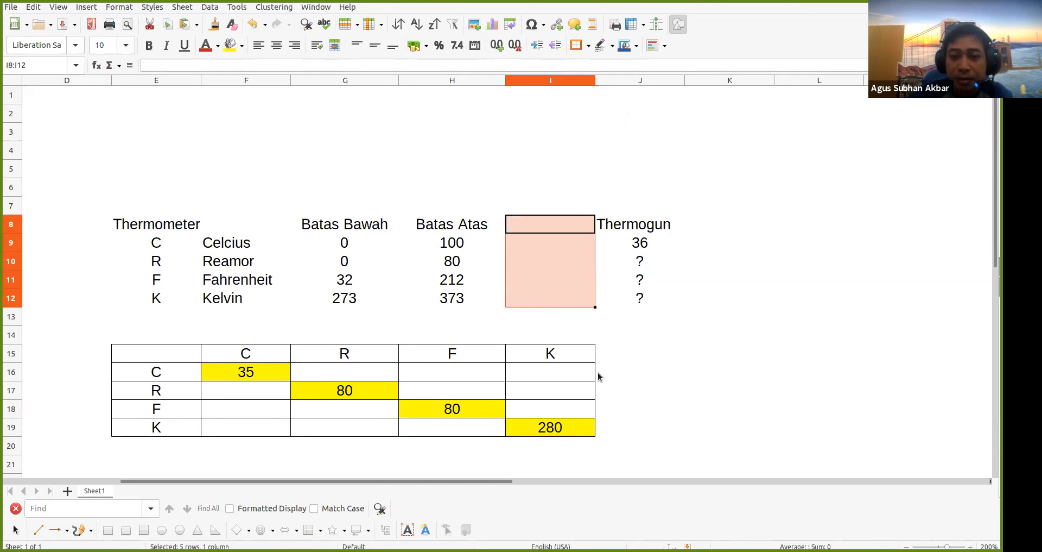
{"action": "left_click", "coordinate": [545, 311]}
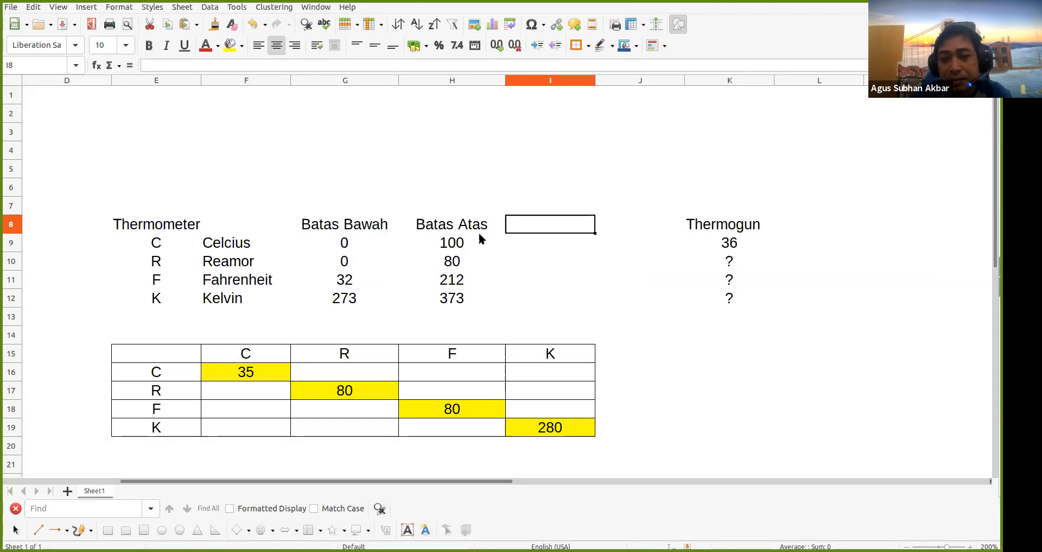
Enter the header RANGE in I8
{"action": "type", "text": "b"}
{"action": "key", "text": "BackSpace"}
{"action": "type", "text": "R"}
{"action": "key", "text": "Return"}
{"action": "key", "text": "Up"}
{"action": "type", "text": "RANGE"}
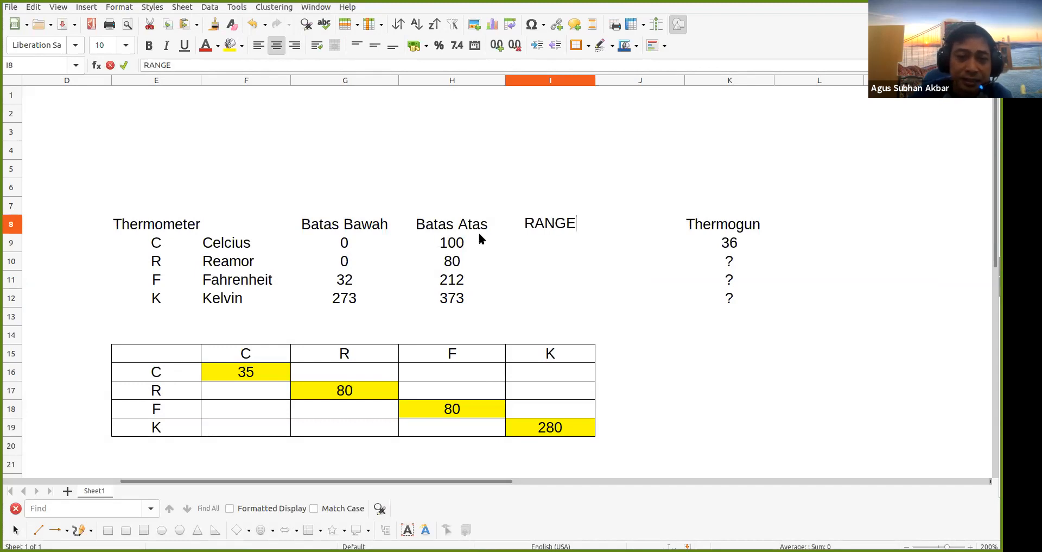
{"action": "key", "text": "Return"}
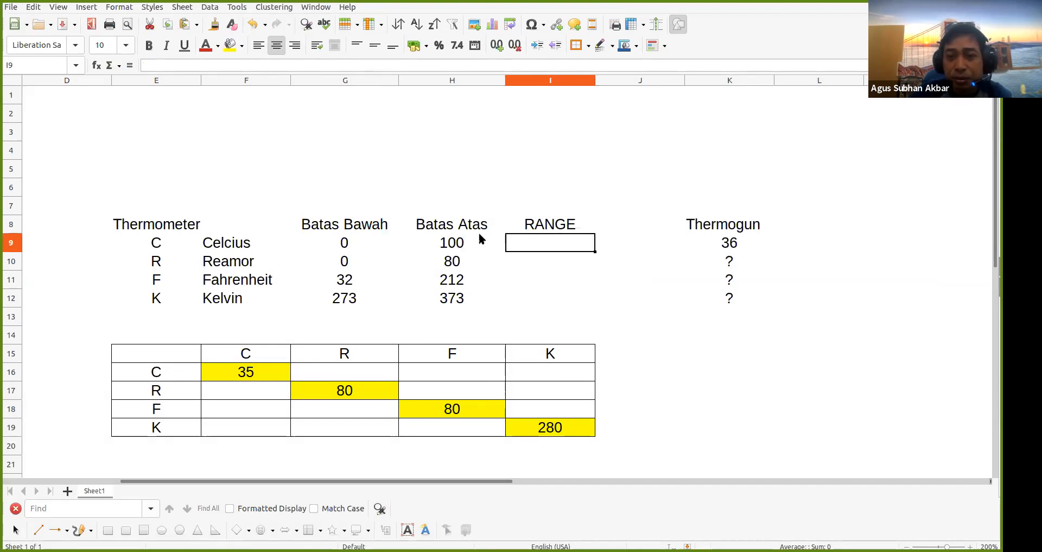
{"action": "type", "text": "="}
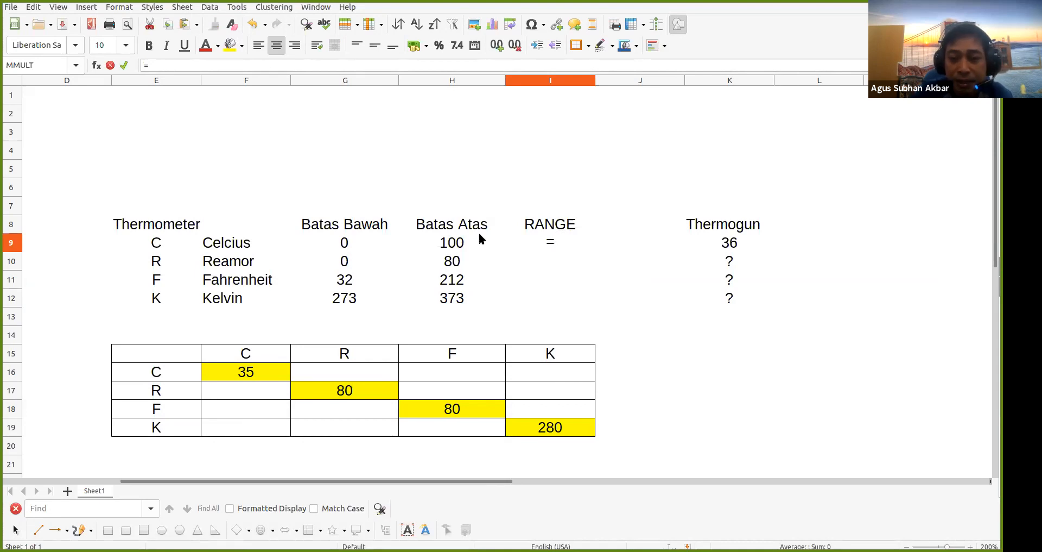
Enter =H9-G9 in I9 and copy it to I10:I12, giving 100, 80, 180, 100
{"action": "left_click", "coordinate": [480, 238]}
{"action": "type", "text": "-"}
{"action": "key", "text": "Left"}
{"action": "key", "text": "Left"}
{"action": "key", "text": "Return"}
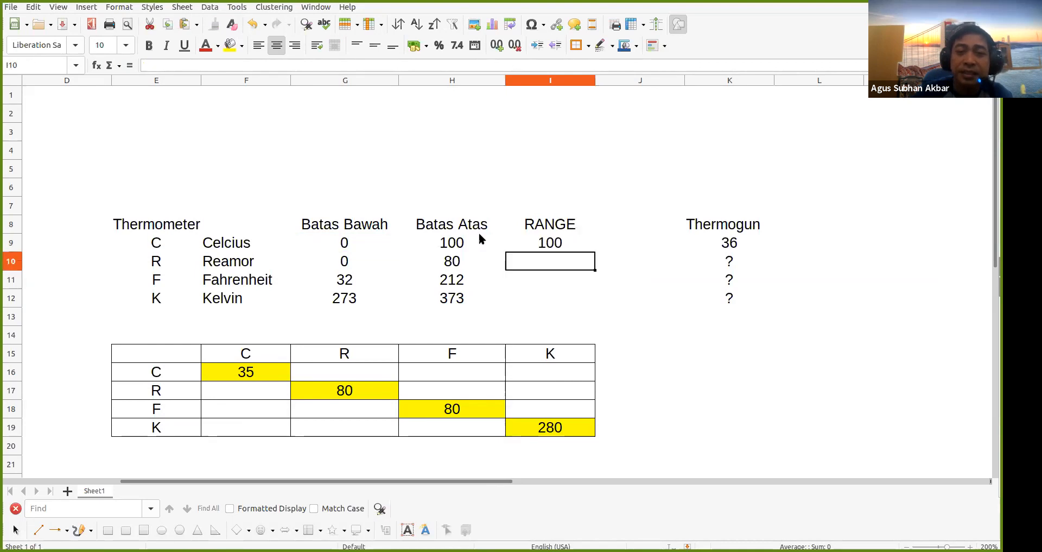
{"action": "key", "text": "Up"}
{"action": "key", "text": "ctrl+c"}
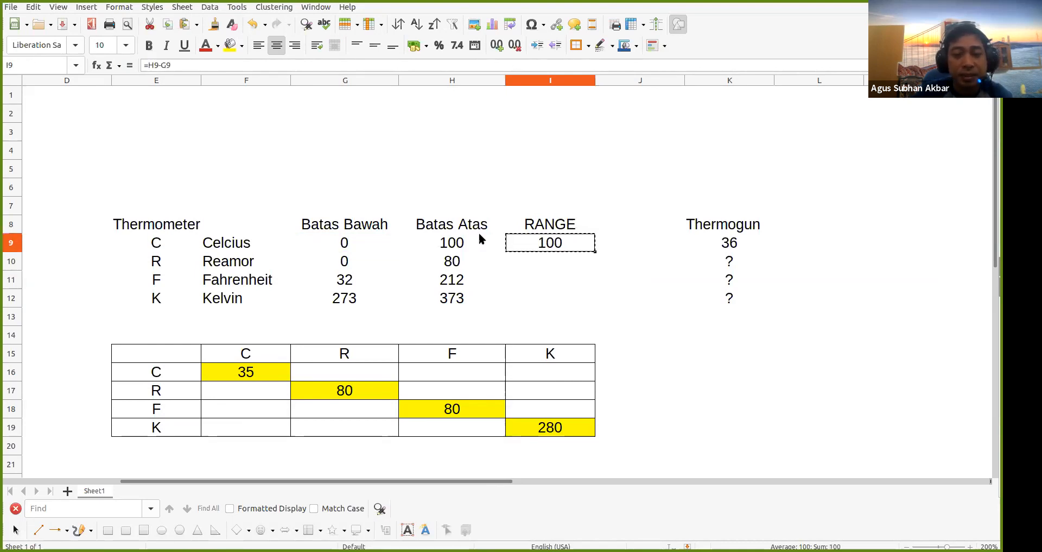
{"action": "key", "text": "shift+Down"}
{"action": "key", "text": "shift+Down"}
{"action": "key", "text": "shift+Down"}
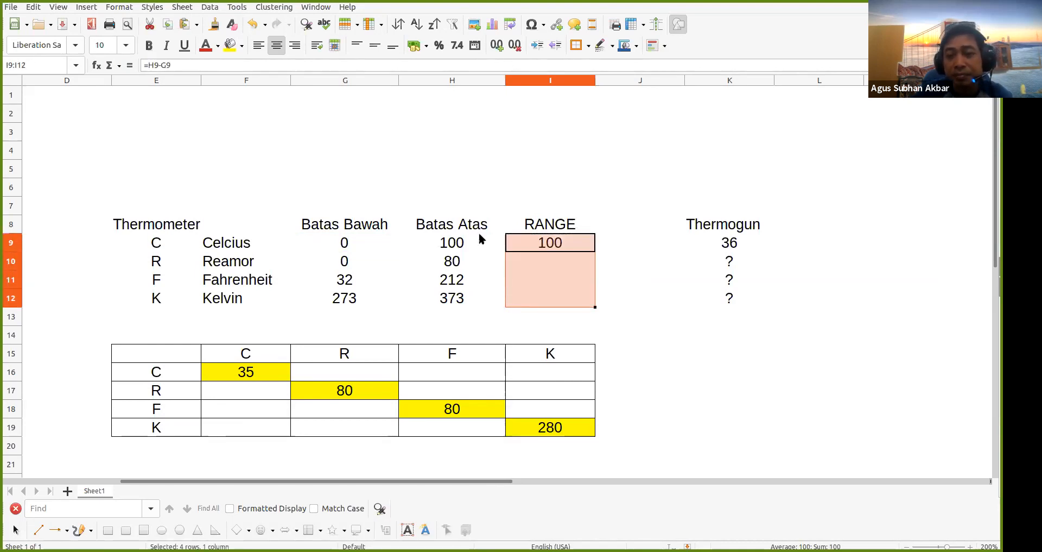
{"action": "key", "text": "ctrl+v"}
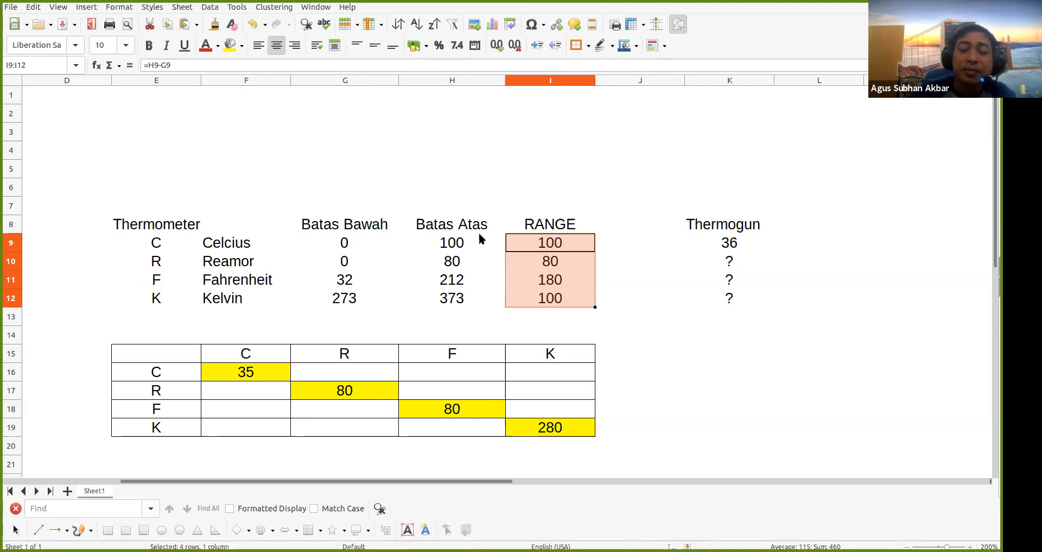
{"action": "key", "text": "Right"}
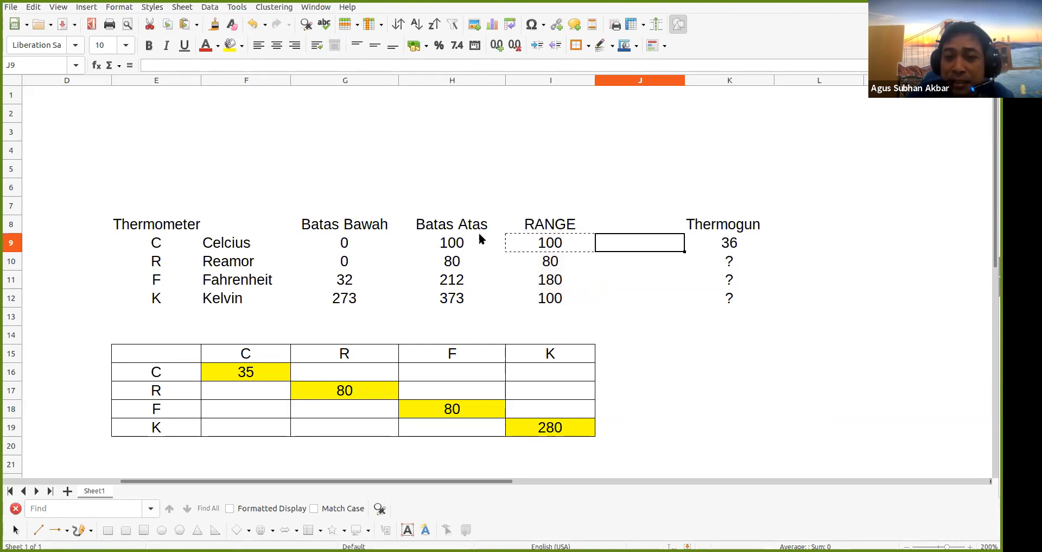
Enter =I9/10 in J9 and paste it over J10:J12, giving 10, 8, 18, 10
{"action": "type", "text": "="}
{"action": "key", "text": "Left"}
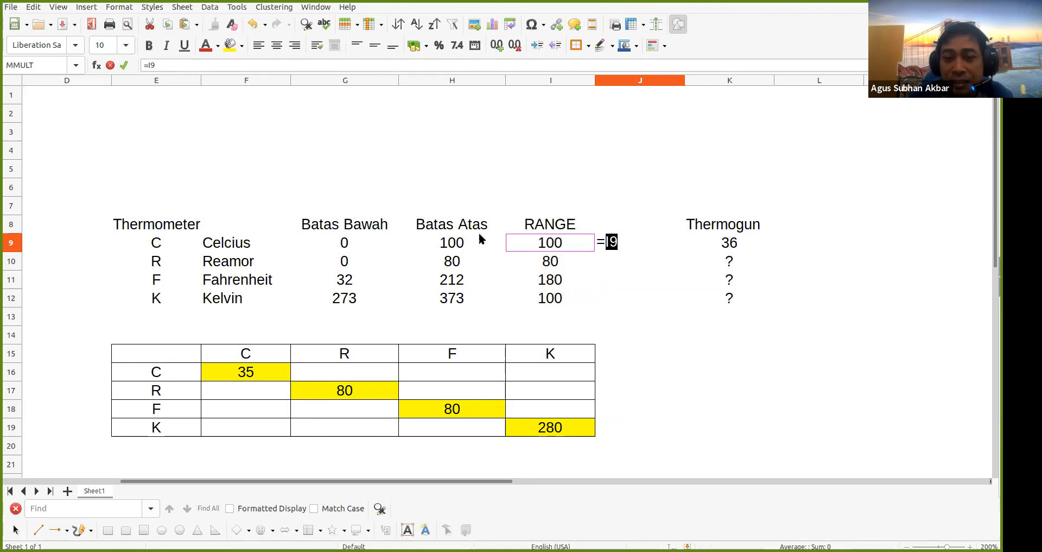
{"action": "type", "text": "/"}
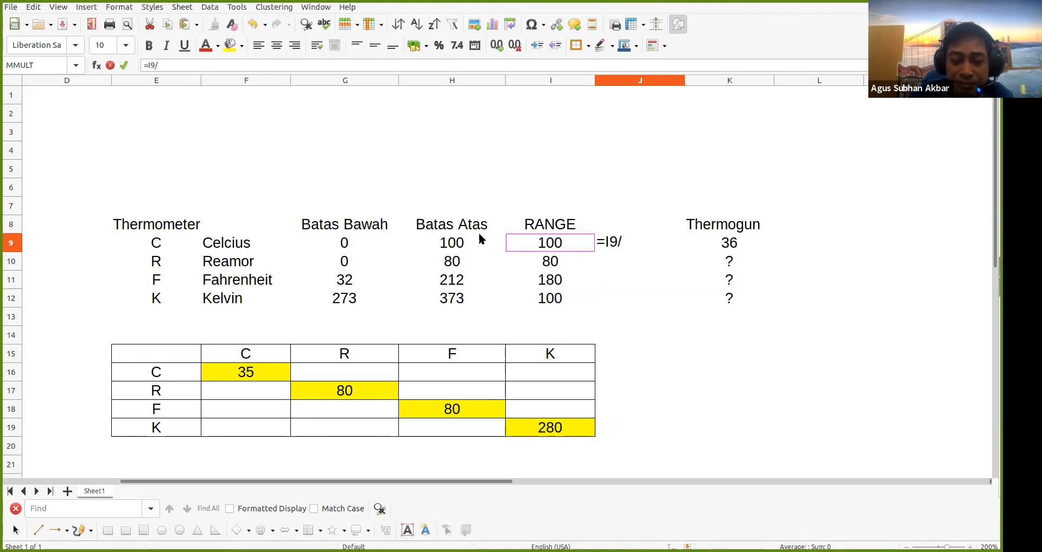
{"action": "type", "text": "10"}
{"action": "key", "text": "Return"}
{"action": "key", "text": "Up"}
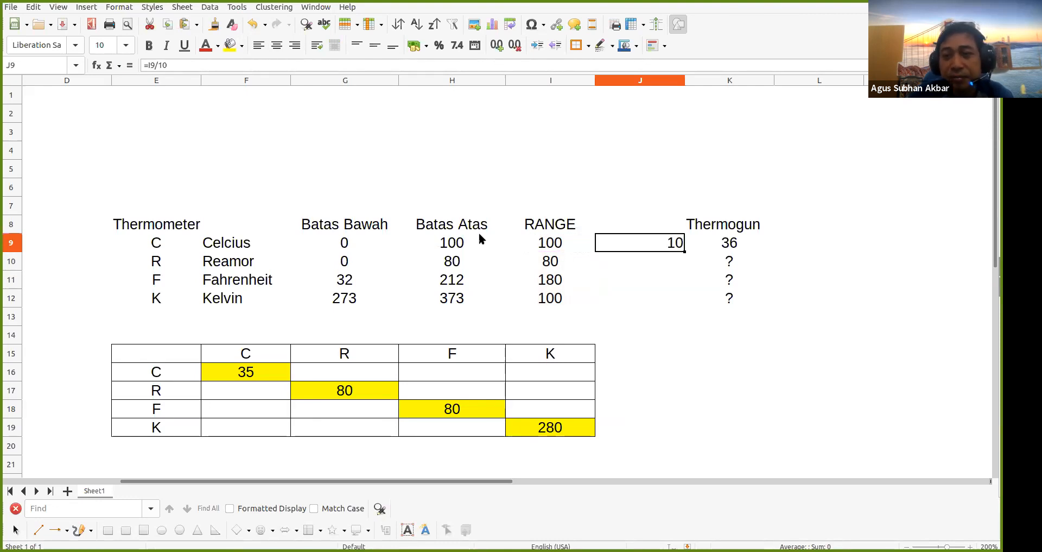
{"action": "key", "text": "shift+Down"}
{"action": "key", "text": "shift+Down"}
{"action": "key", "text": "shift+Down"}
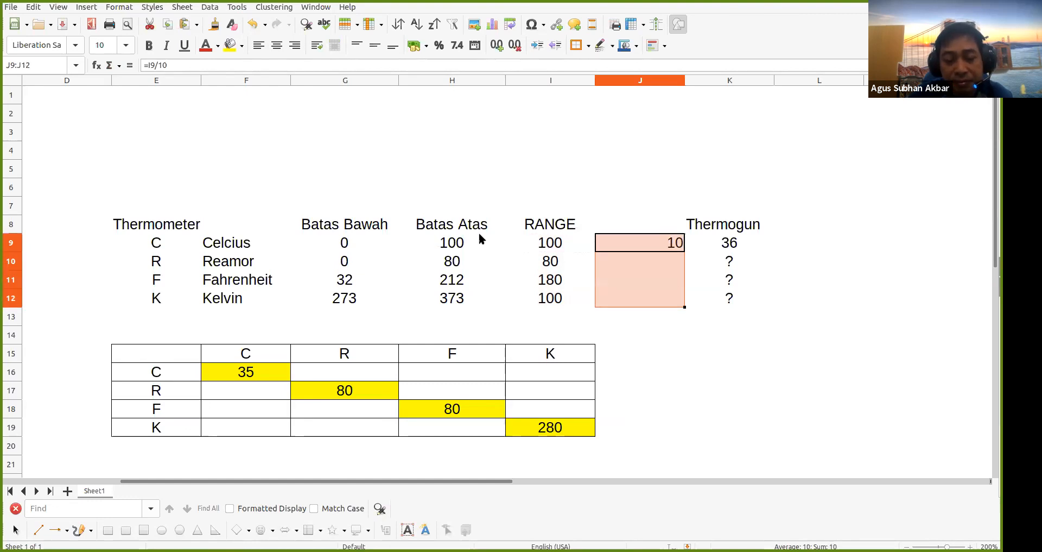
{"action": "key", "text": "ctrl+v"}
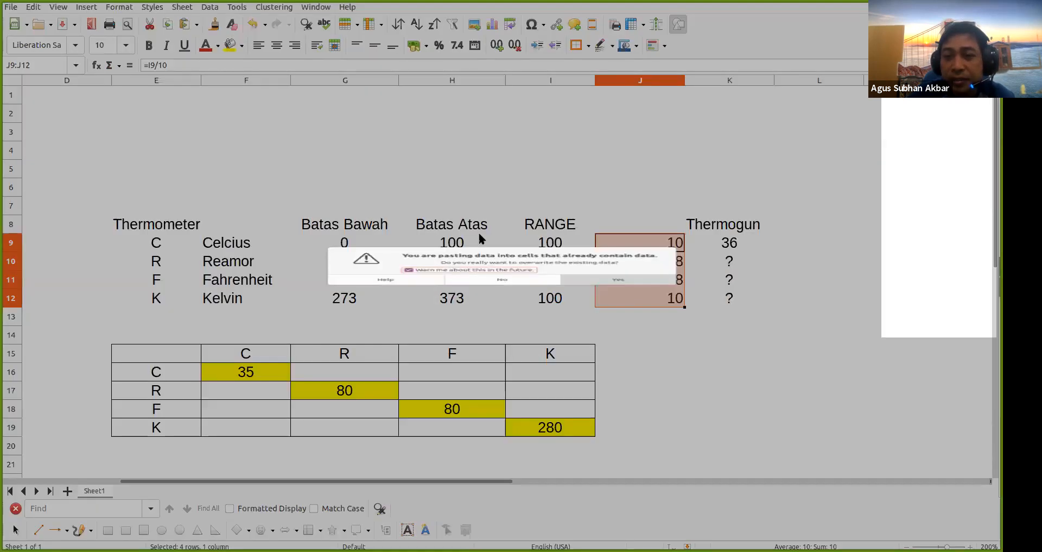
{"action": "key", "text": "Return"}
{"action": "left_click", "coordinate": [630, 296]}
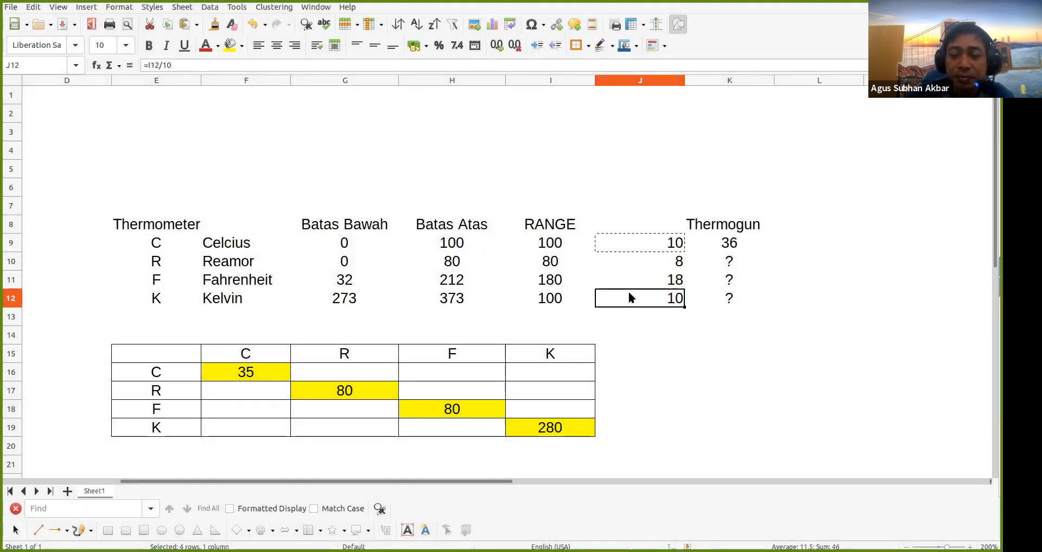
{"action": "left_click", "coordinate": [643, 241]}
Start a header in J8, then erase the mistyped letters
{"action": "left_click", "coordinate": [644, 217]}
{"action": "type", "text": "Fp"}
{"action": "key", "text": "BackSpace"}
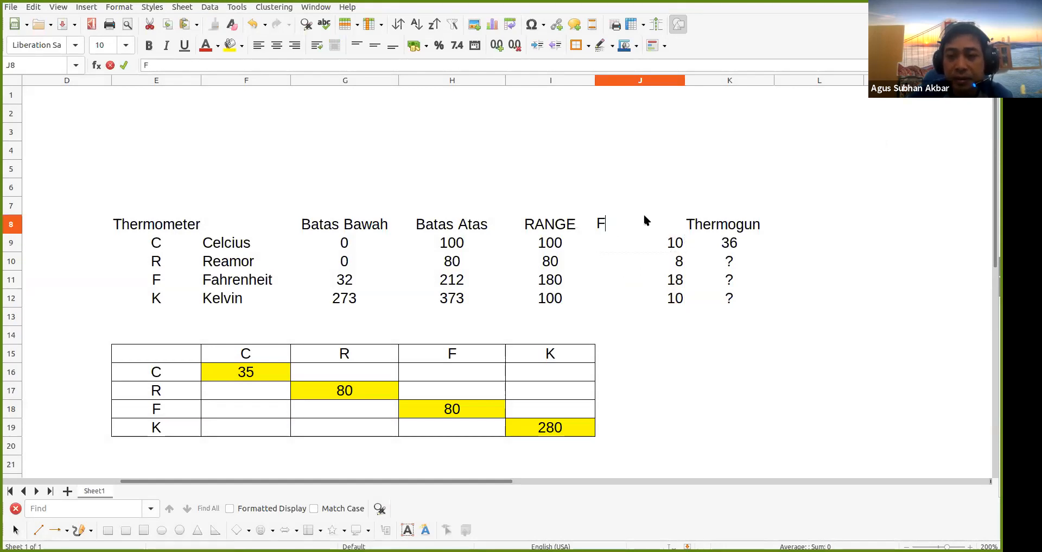
{"action": "key", "text": "BackSpace"}
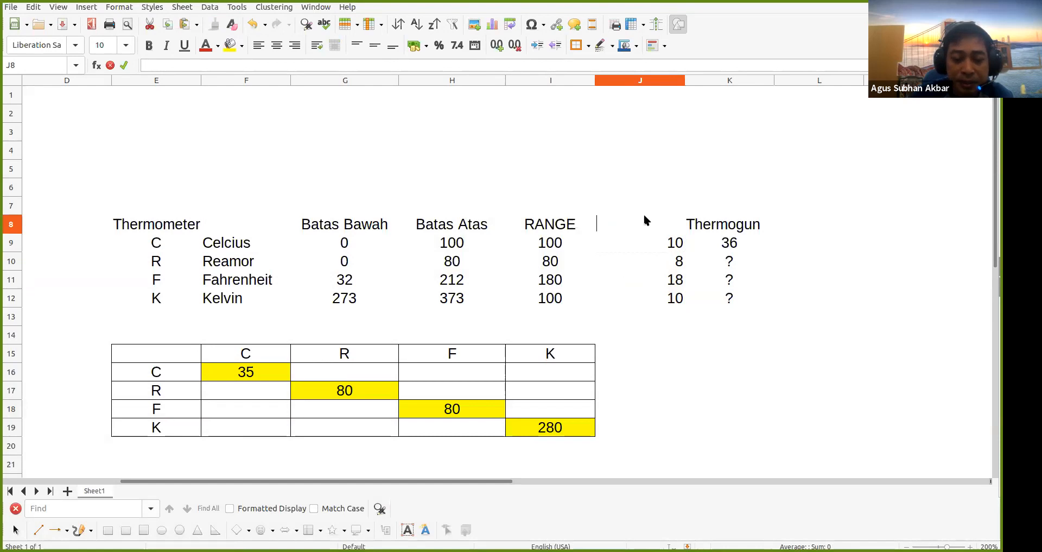
Enter PERBANDINGAN in J8 and autofit column J to the header
{"action": "key", "text": "Escape"}
{"action": "left_click", "coordinate": [668, 239]}
{"action": "left_click", "coordinate": [656, 227]}
{"action": "type", "text": "P"}
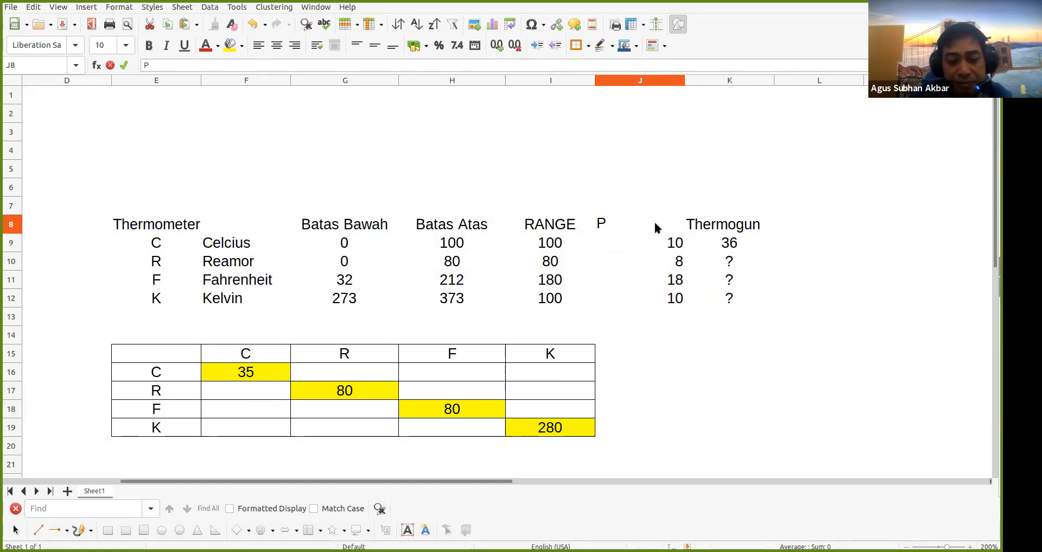
{"action": "type", "text": "ERBANDINGAN"}
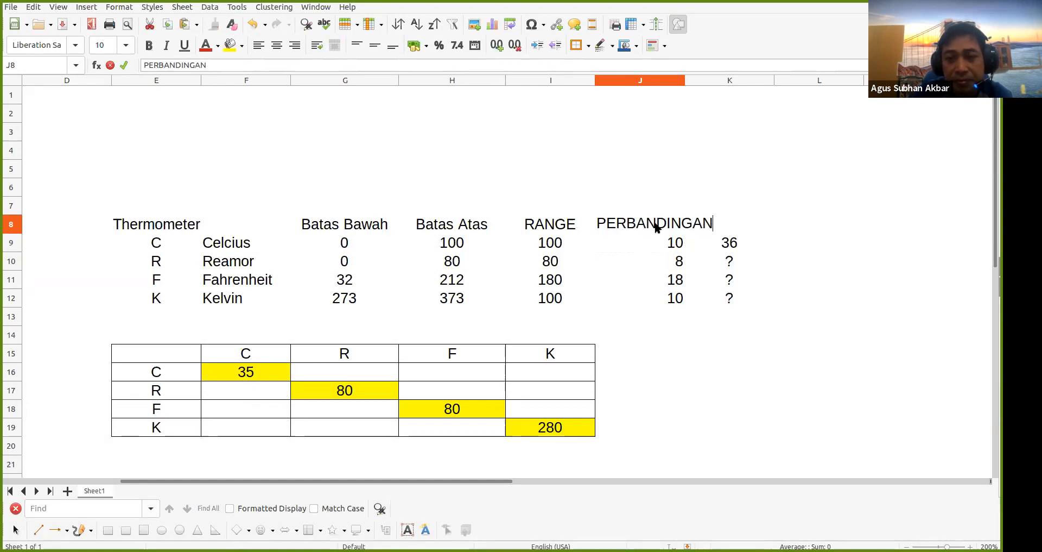
{"action": "key", "text": "Return"}
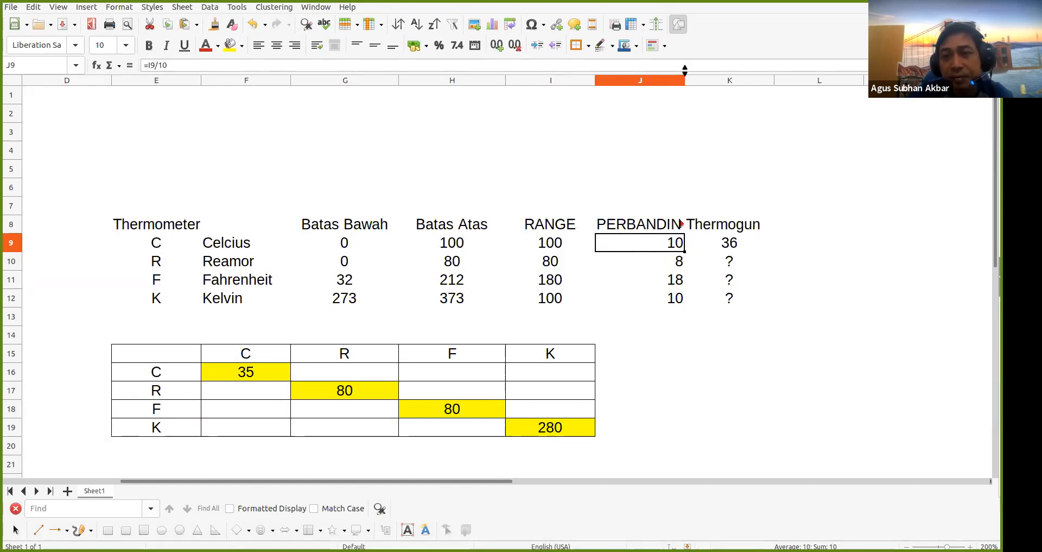
{"action": "double_click", "coordinate": [685, 80]}
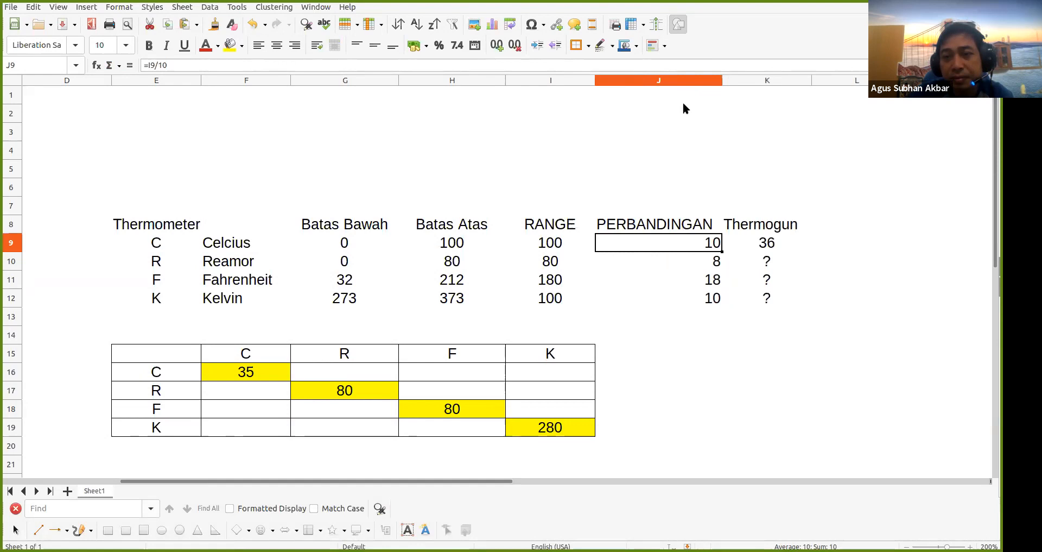
{"action": "left_click", "coordinate": [673, 256]}
{"action": "left_click", "coordinate": [668, 274]}
{"action": "left_click", "coordinate": [688, 231]}
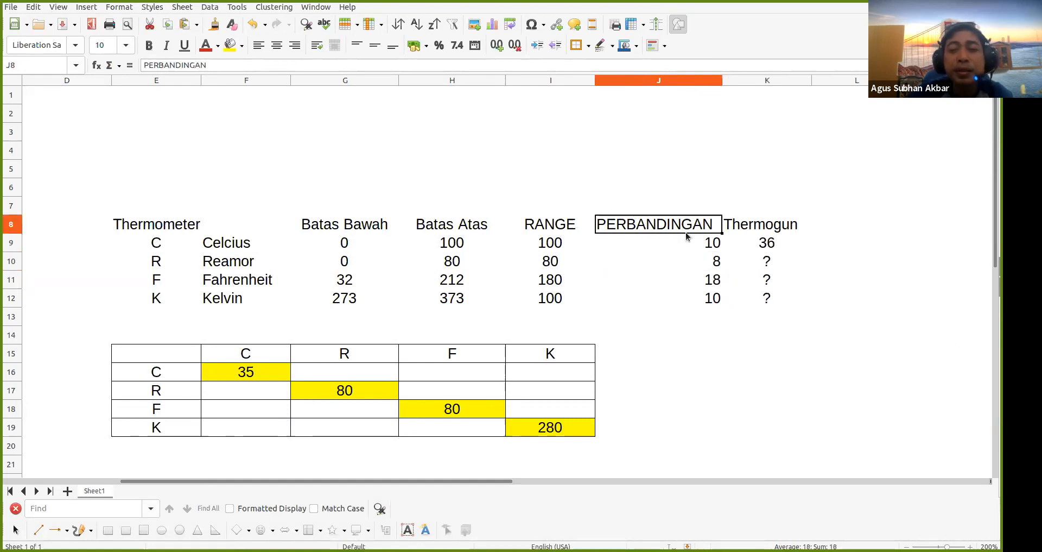
{"action": "left_click", "coordinate": [681, 243]}
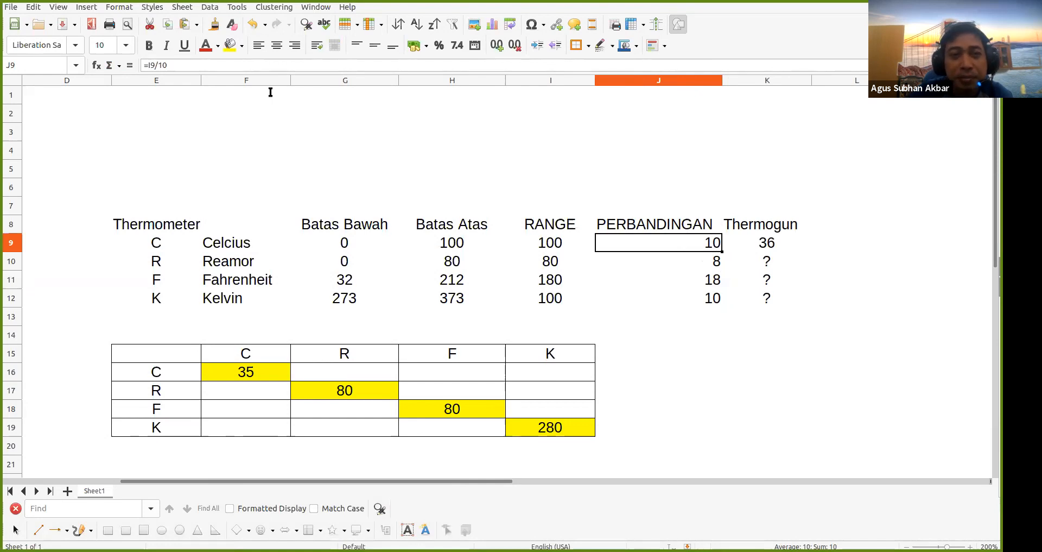
{"action": "left_click", "coordinate": [177, 66]}
Change J9 to =I9/20, paste it into J10:J12 (5, 4, 9, 5), and centre J9:J12
{"action": "key", "text": "BackSpace"}
{"action": "key", "text": "BackSpace"}
{"action": "type", "text": "20"}
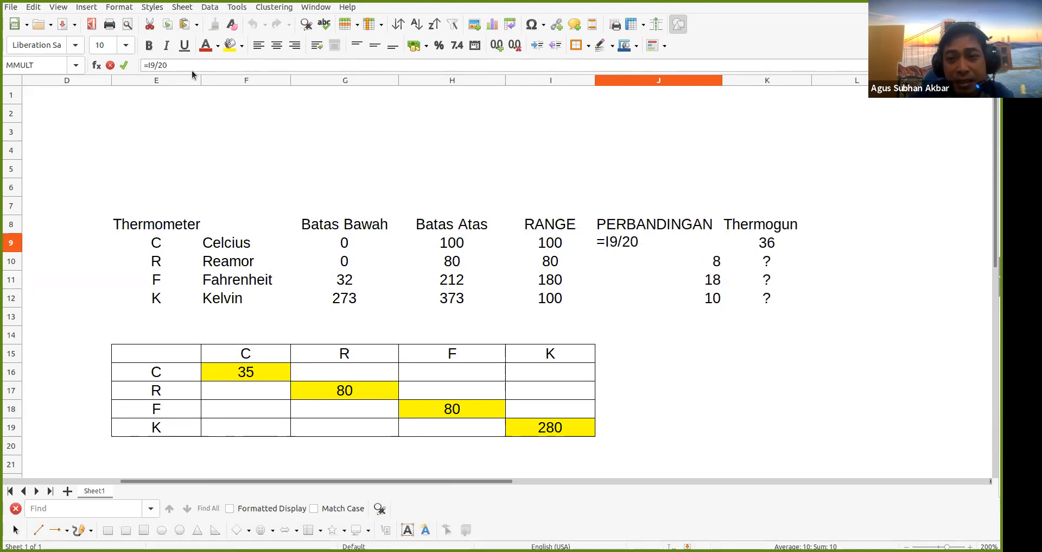
{"action": "key", "text": "Return"}
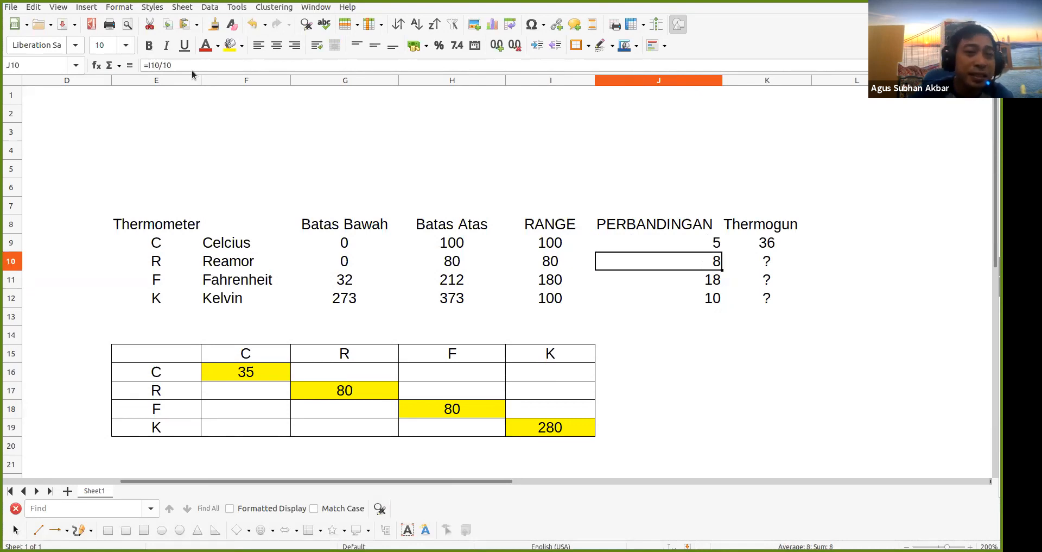
{"action": "left_click", "coordinate": [713, 246]}
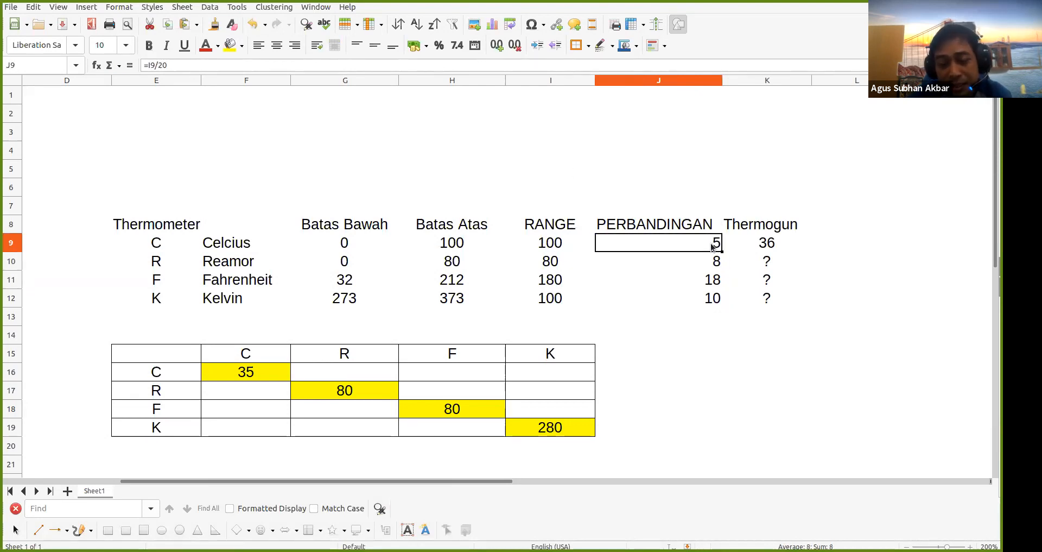
{"action": "left_click", "coordinate": [700, 297], "text": "shift"}
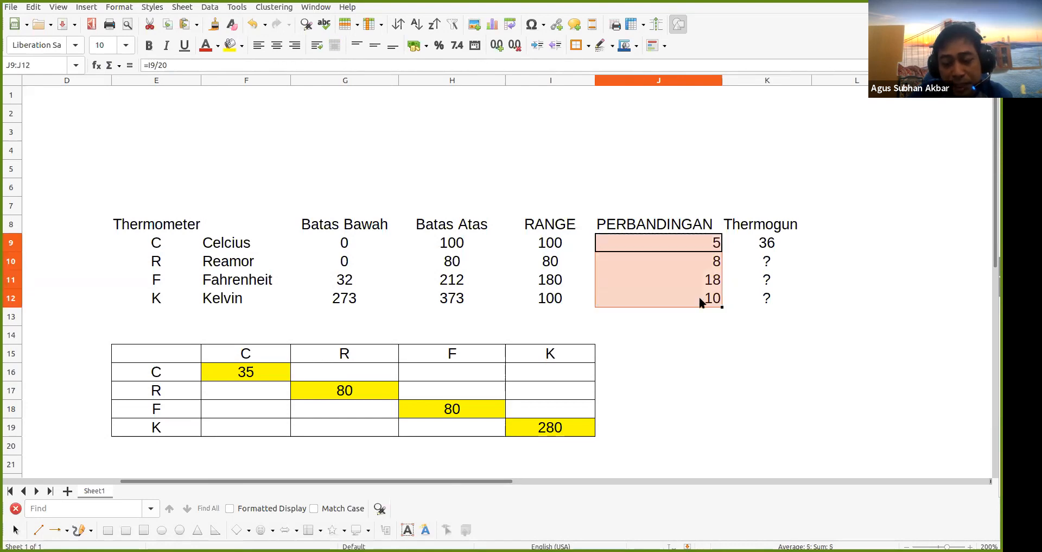
{"action": "key", "text": "ctrl+v"}
{"action": "left_click", "coordinate": [725, 352]}
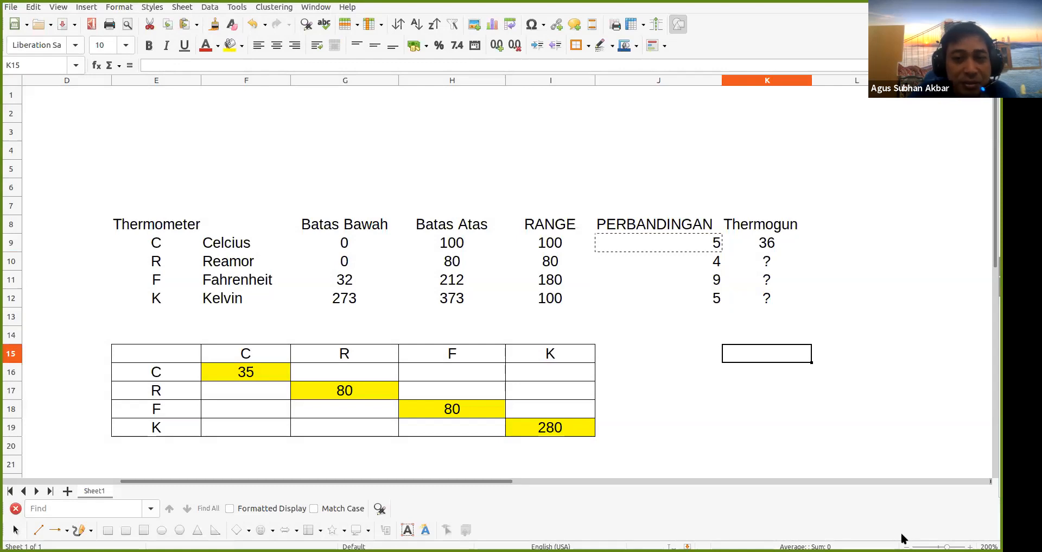
{"action": "left_click", "coordinate": [656, 242]}
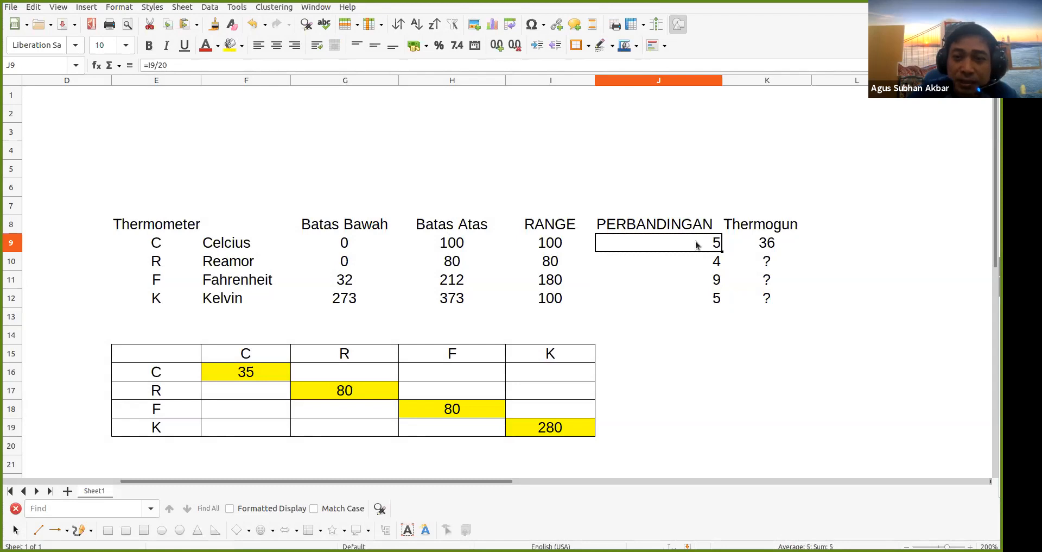
{"action": "left_click_drag", "start_coordinate": [696, 244], "coordinate": [673, 294]}
{"action": "left_click", "coordinate": [277, 45]}
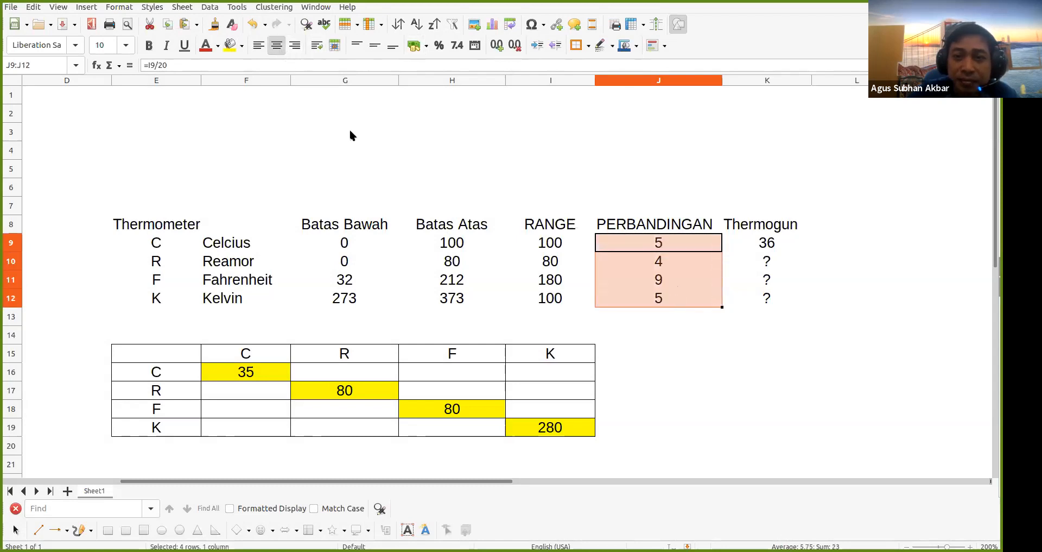
Review the ratio formulas, confirming Reamur's 4 in J10 and the Celsius Thermogun 36
{"action": "left_click", "coordinate": [558, 147]}
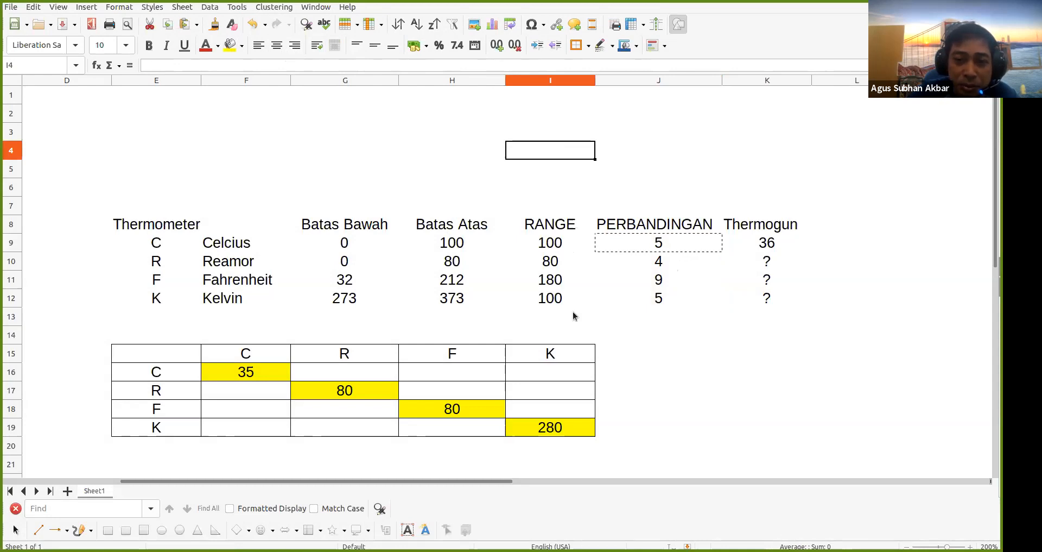
{"action": "left_click", "coordinate": [666, 301]}
{"action": "left_click", "coordinate": [663, 267]}
{"action": "left_click", "coordinate": [680, 248]}
{"action": "key", "text": "ctrl+c"}
{"action": "left_click", "coordinate": [224, 394]}
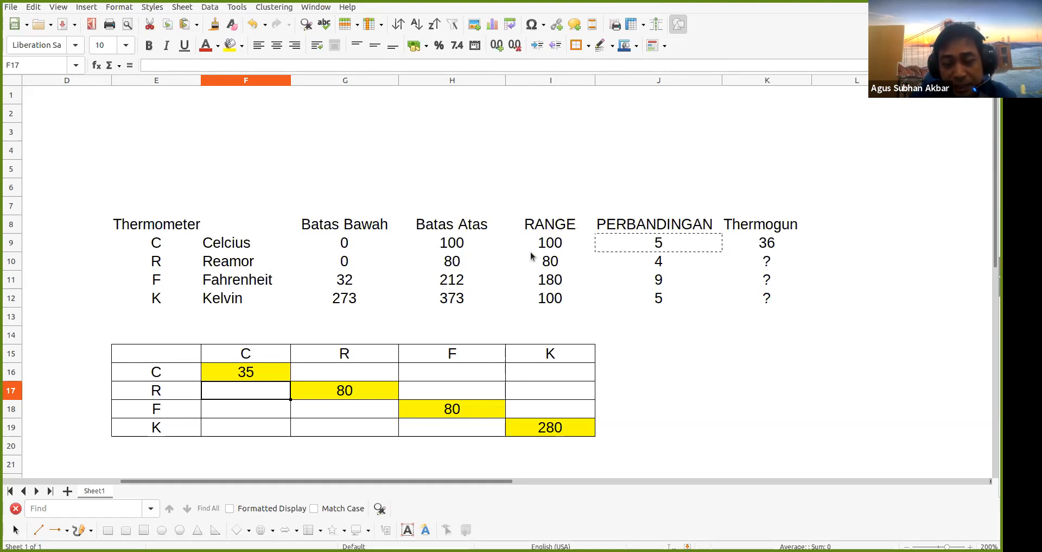
{"action": "left_click", "coordinate": [664, 261]}
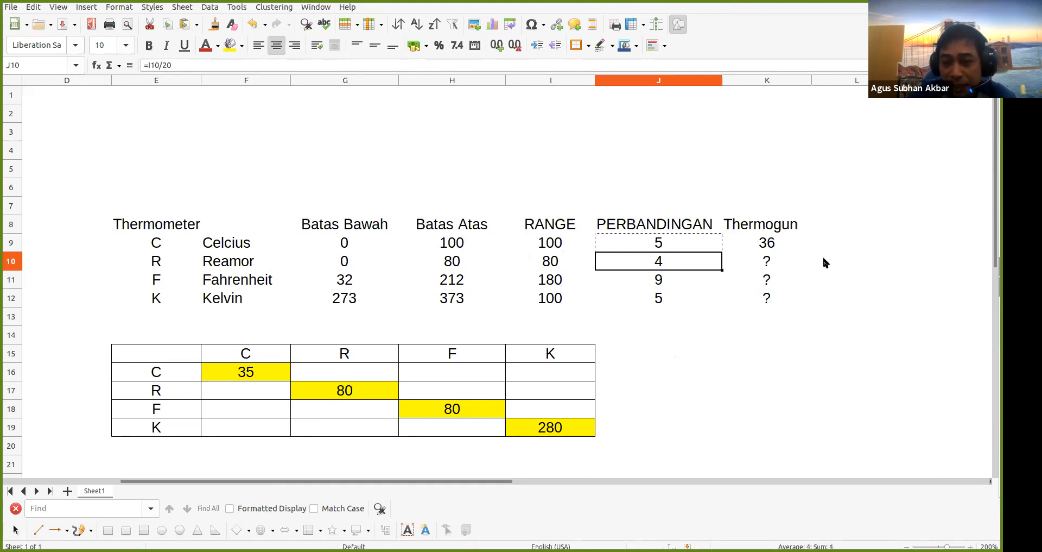
{"action": "left_click", "coordinate": [777, 247]}
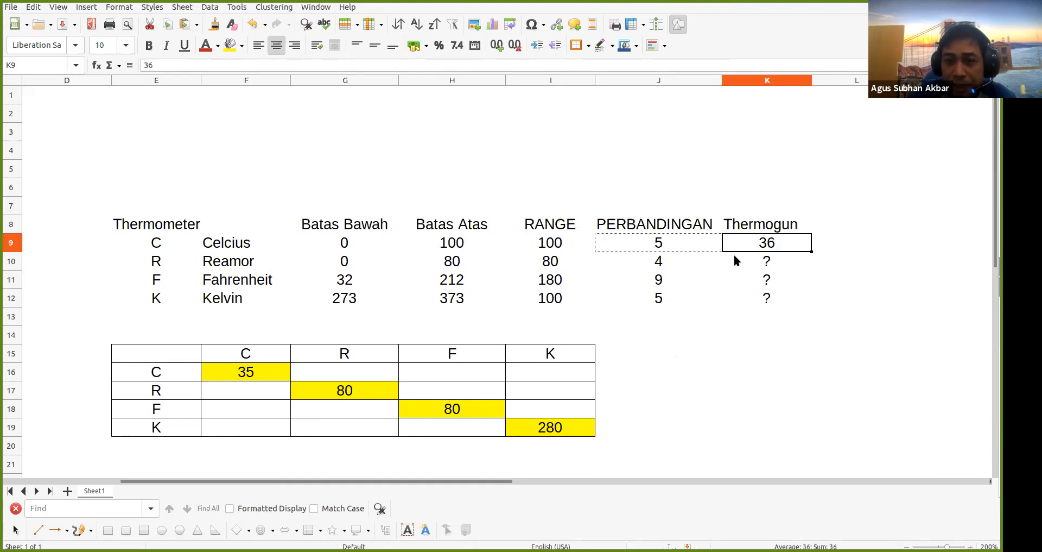
Enter a draft note '4/5 * 36' in the Reamor Thermogun cell K10
{"action": "left_click", "coordinate": [784, 262]}
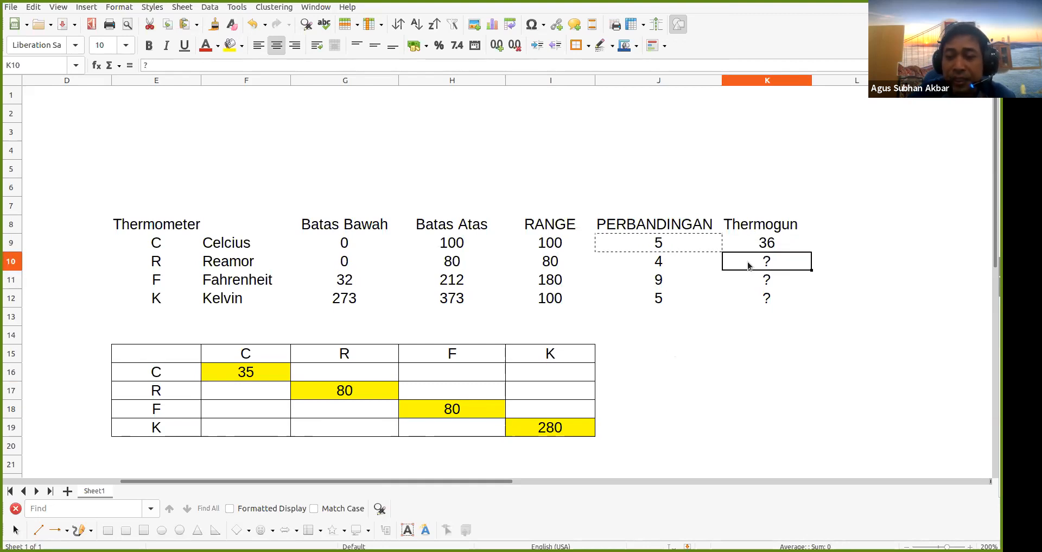
{"action": "type", "text": "="}
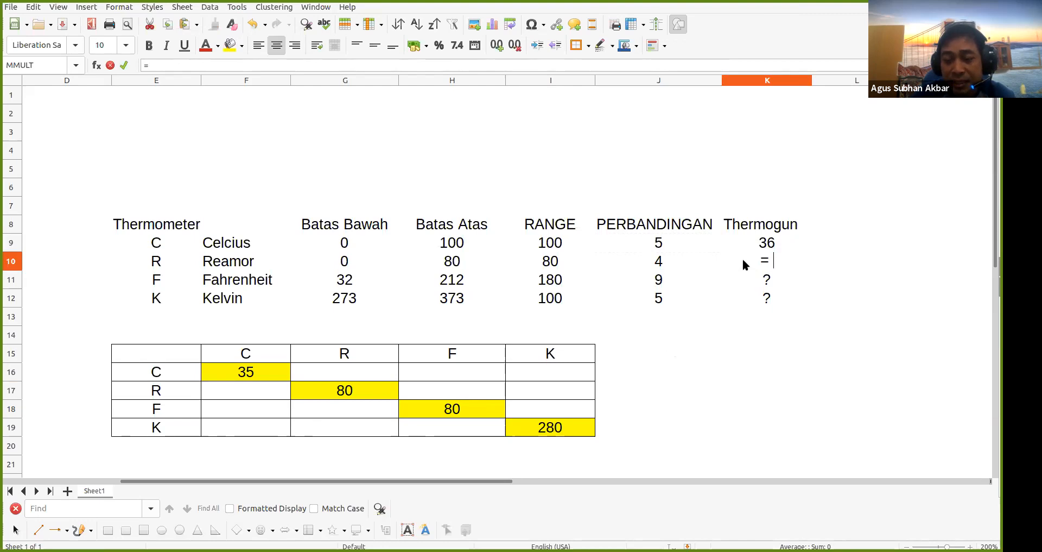
{"action": "key", "text": "BackSpace"}
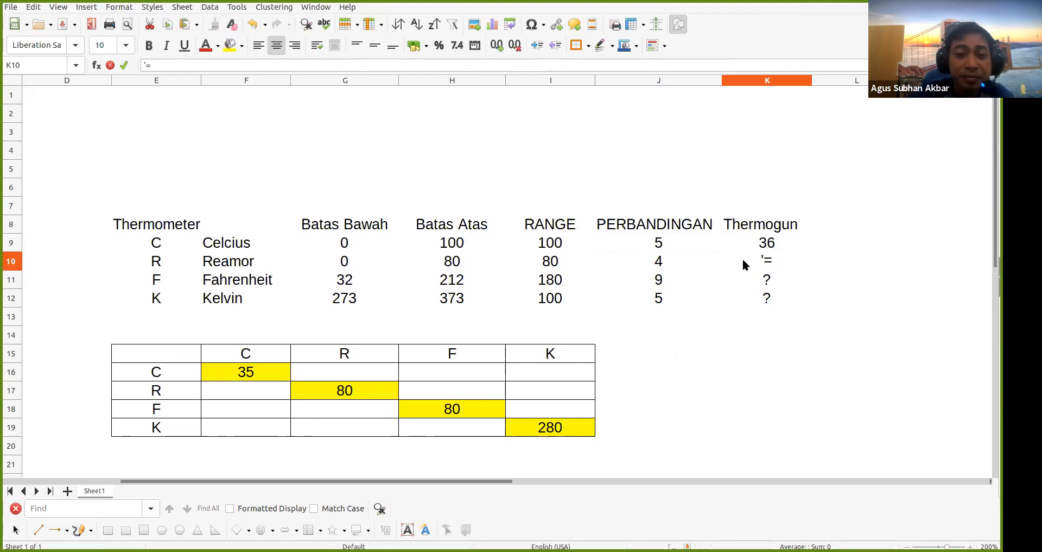
{"action": "left_click", "coordinate": [659, 262]}
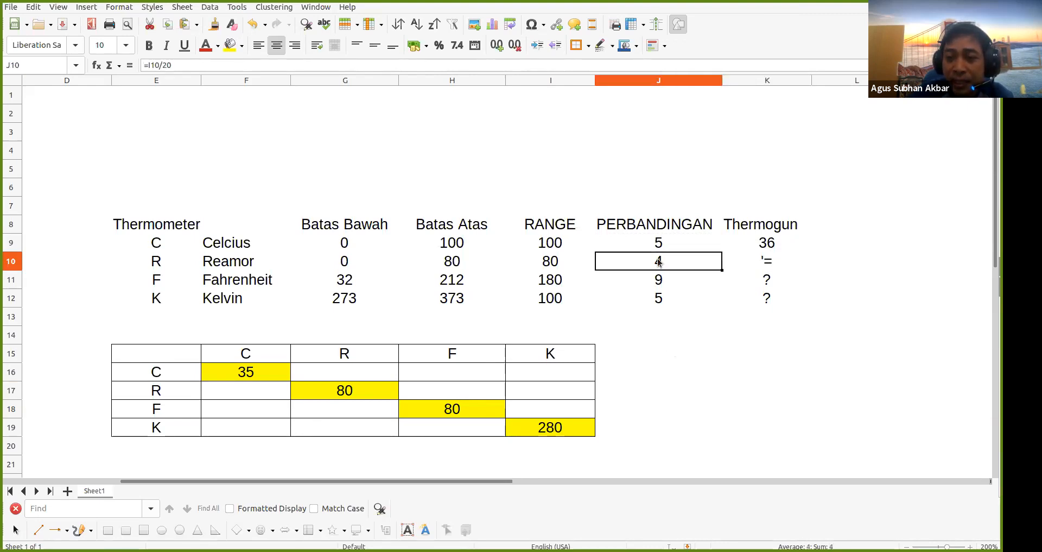
{"action": "left_click", "coordinate": [760, 263]}
{"action": "double_click", "coordinate": [761, 262]}
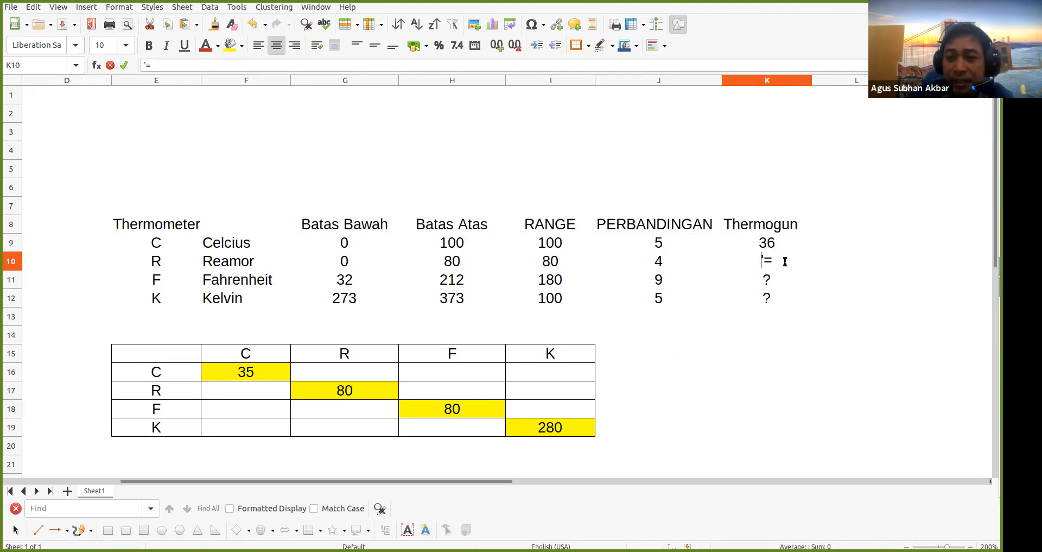
{"action": "type", "text": "4/5"}
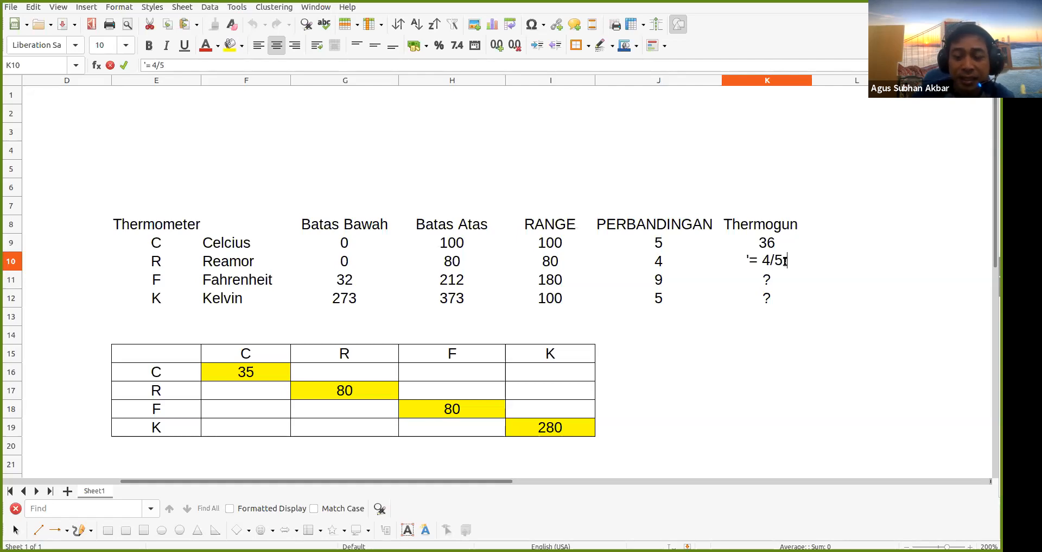
{"action": "type", "text": " * 3"}
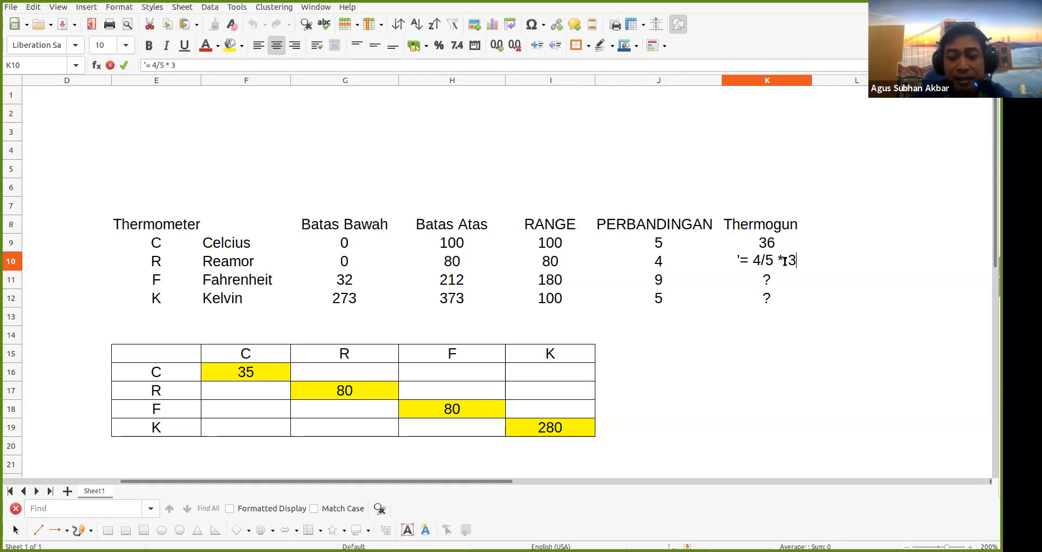
{"action": "type", "text": "6"}
{"action": "key", "text": "Return"}
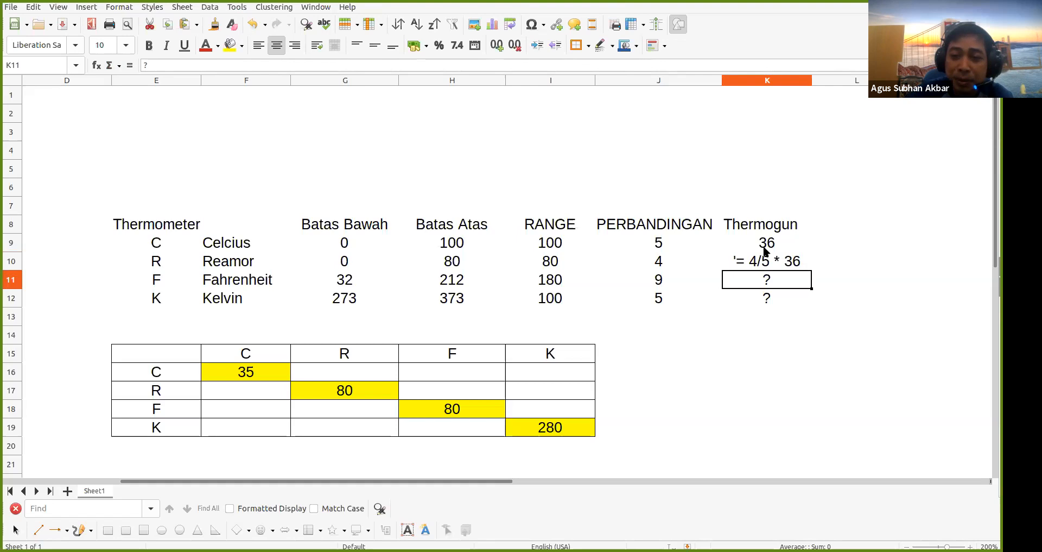
Expand the K10 note to read '= 4/5 * (36-BB) + BB'
{"action": "left_click", "coordinate": [748, 267]}
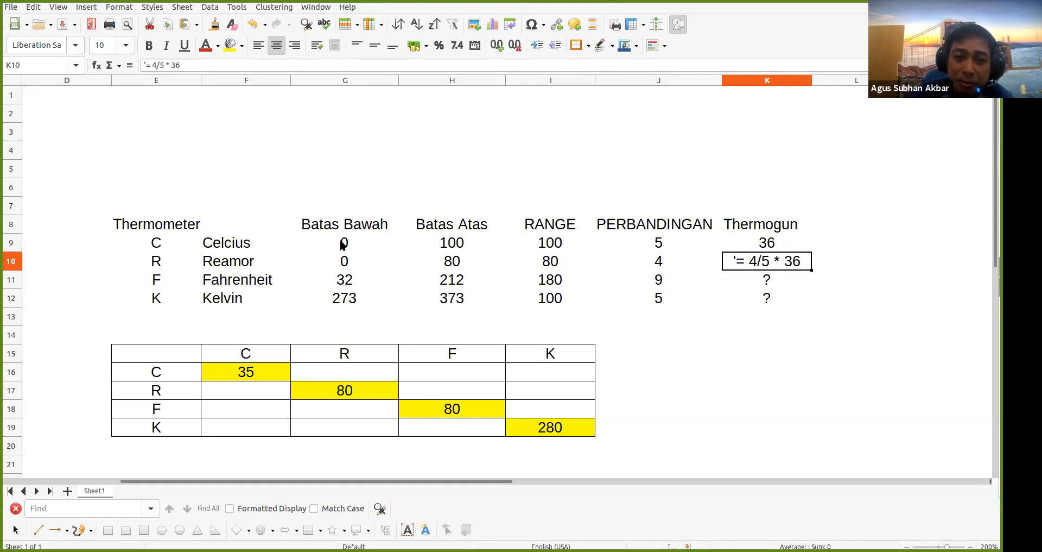
{"action": "double_click", "coordinate": [779, 267]}
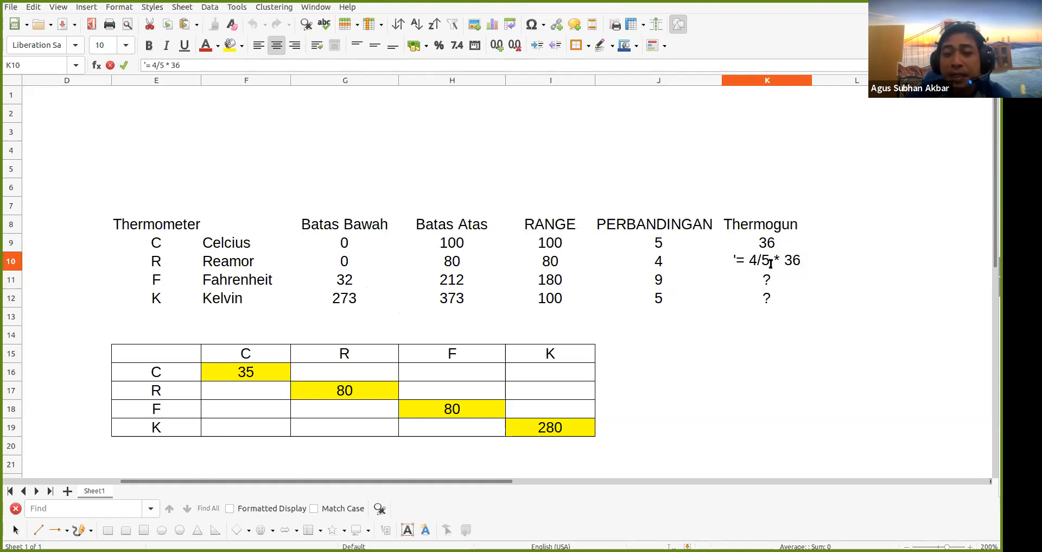
{"action": "left_click", "coordinate": [792, 262]}
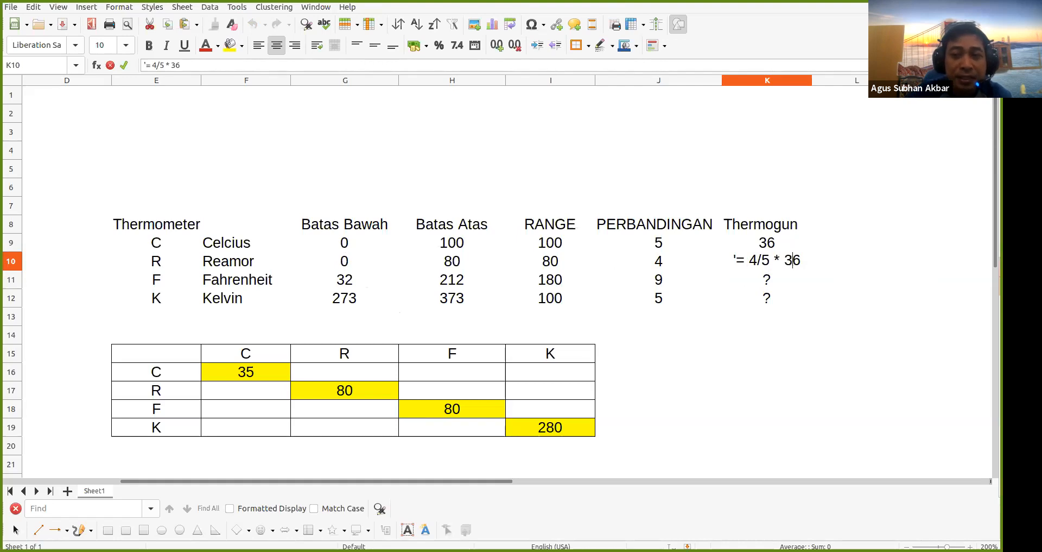
{"action": "key", "text": "Left"}
{"action": "type", "text": "(36"}
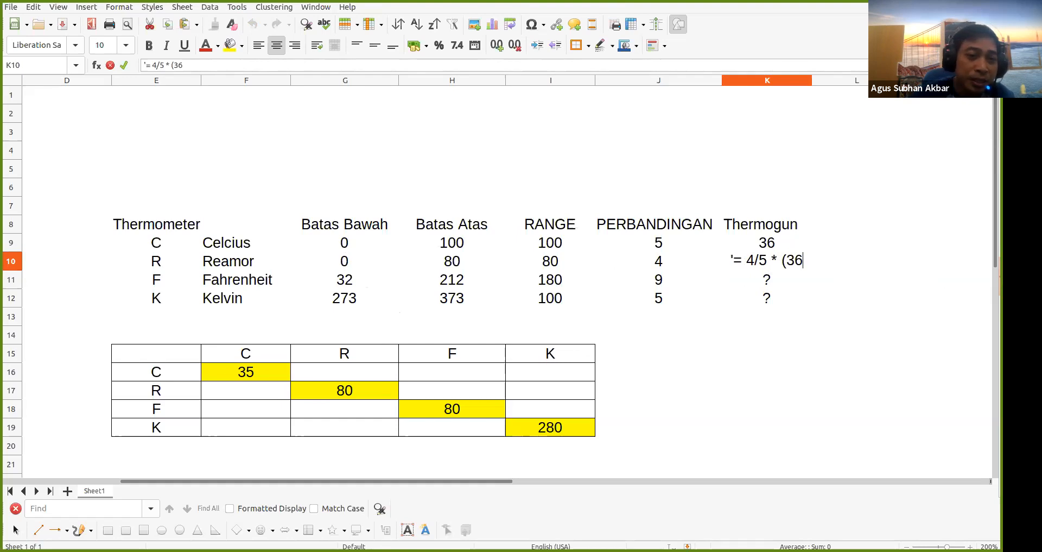
{"action": "type", "text": "-BB"}
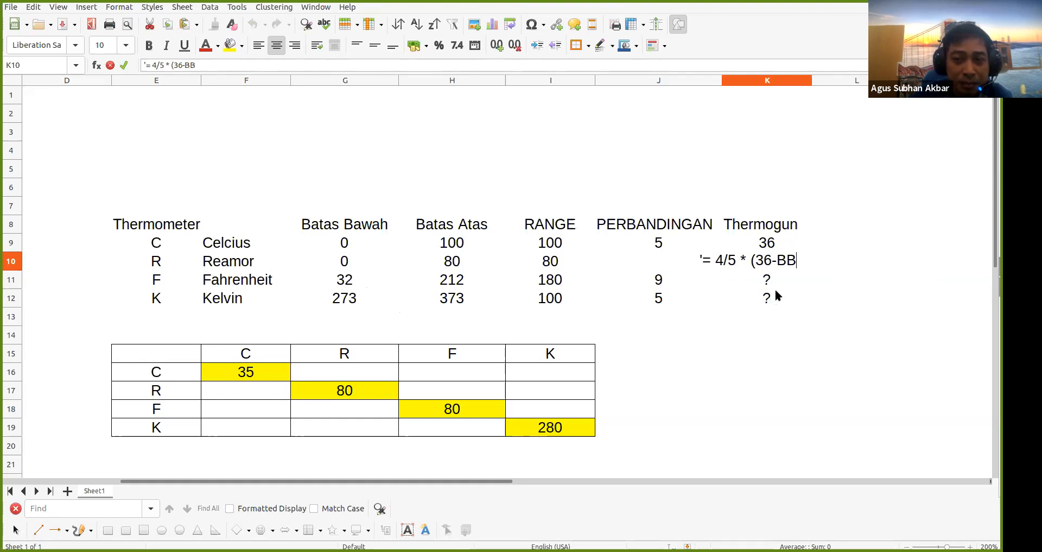
{"action": "type", "text": ") +"}
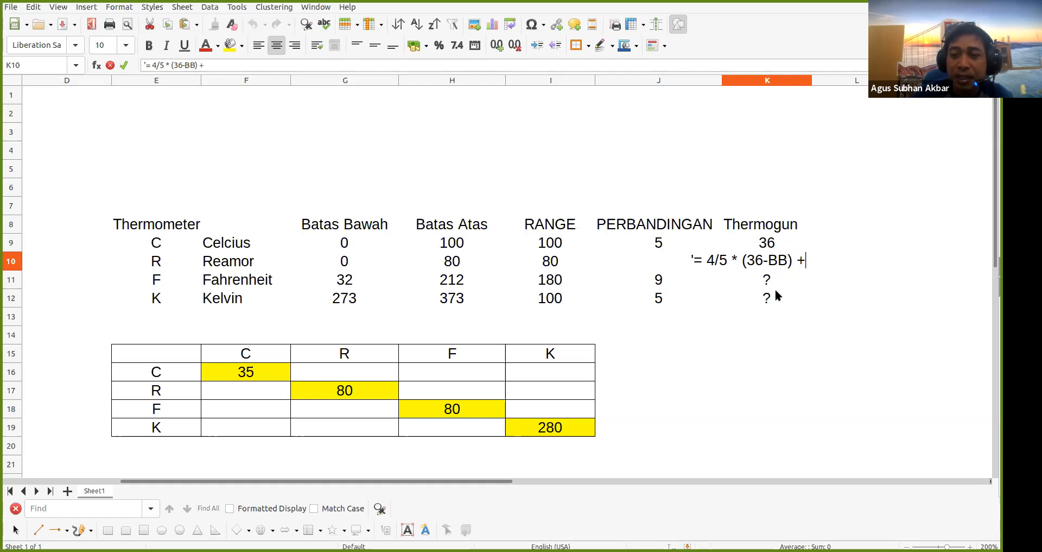
{"action": "type", "text": " BA"}
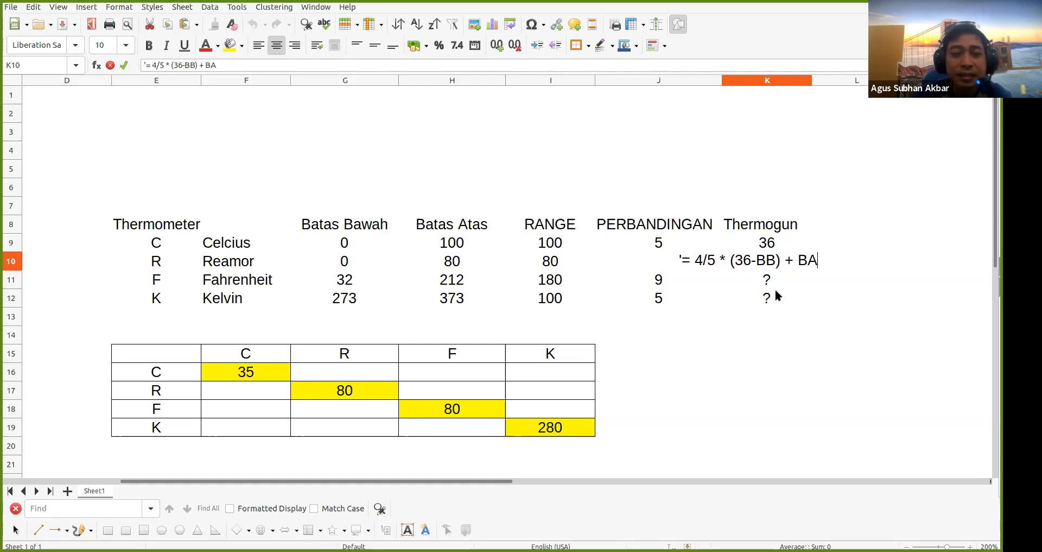
{"action": "key", "text": "BackSpace"}
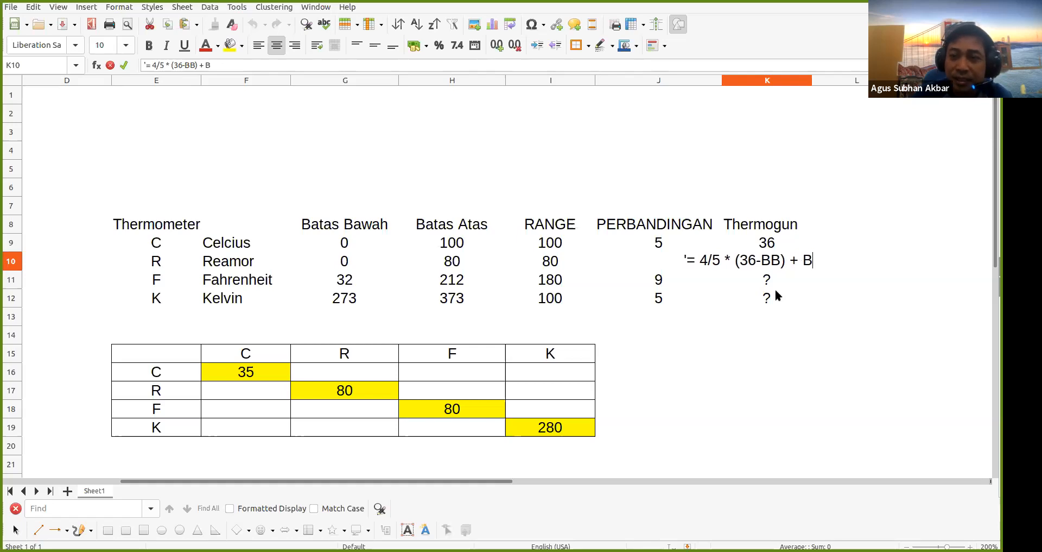
{"action": "key", "text": "BackSpace"}
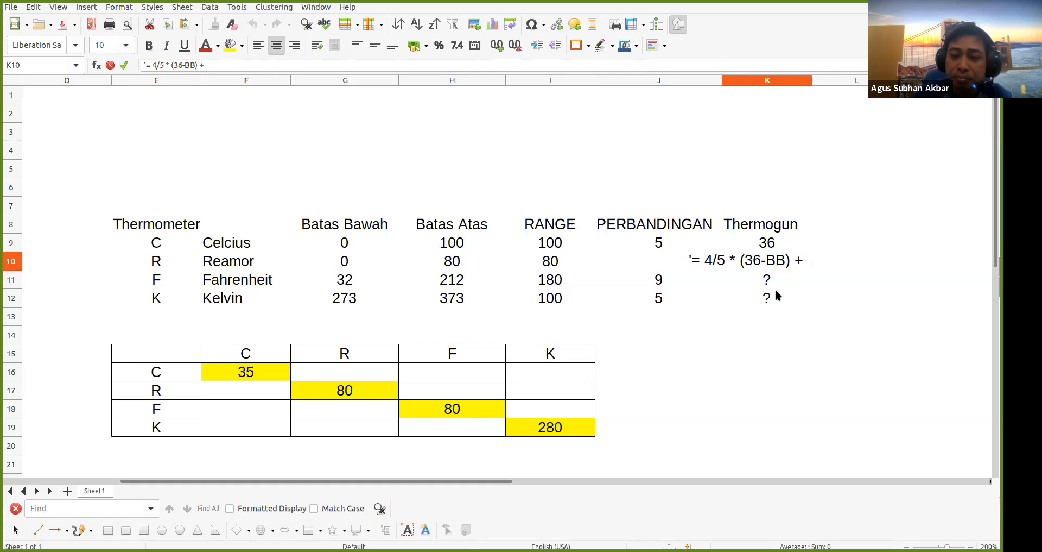
{"action": "type", "text": "BB"}
{"action": "key", "text": "Return"}
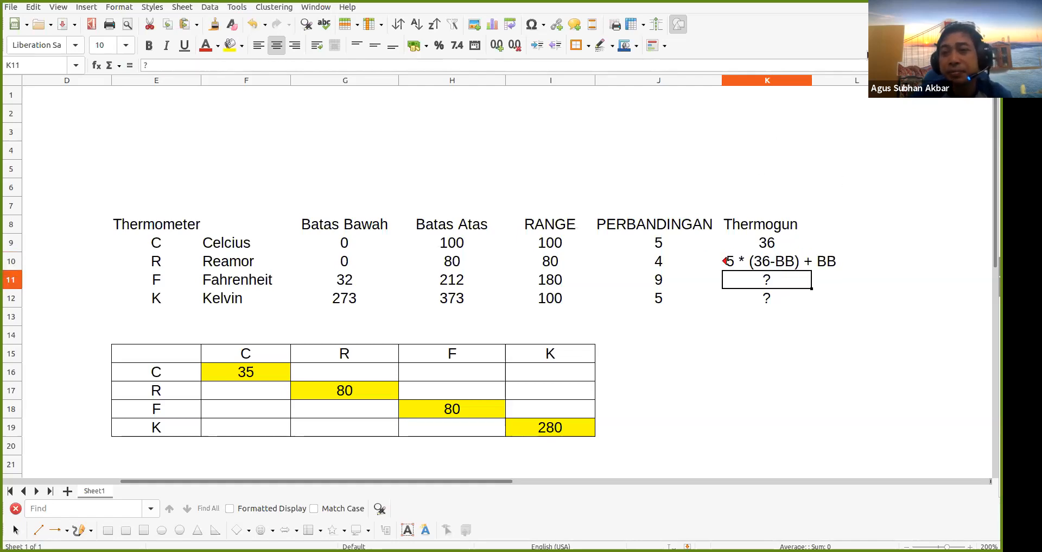
Widen column K, then review the Thermogun cells K12, K11 and K10
{"action": "left_click_drag", "start_coordinate": [812, 85], "coordinate": [852, 85]}
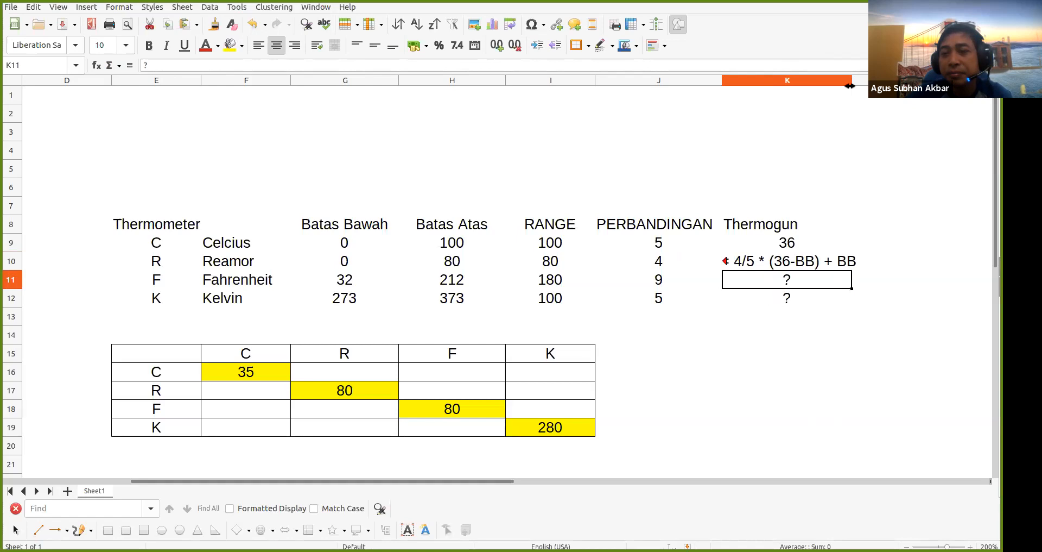
{"action": "left_click", "coordinate": [782, 304]}
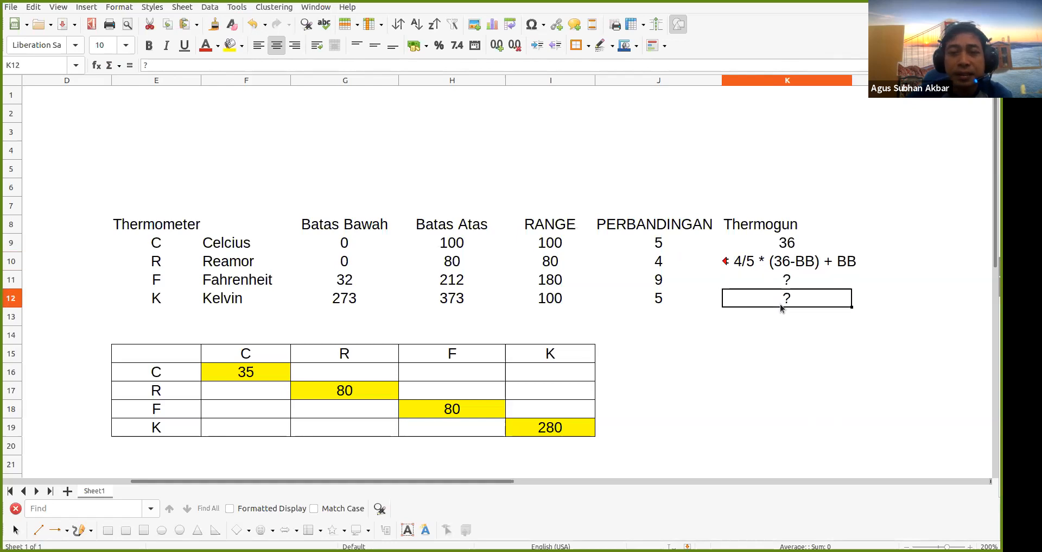
{"action": "left_click", "coordinate": [825, 279]}
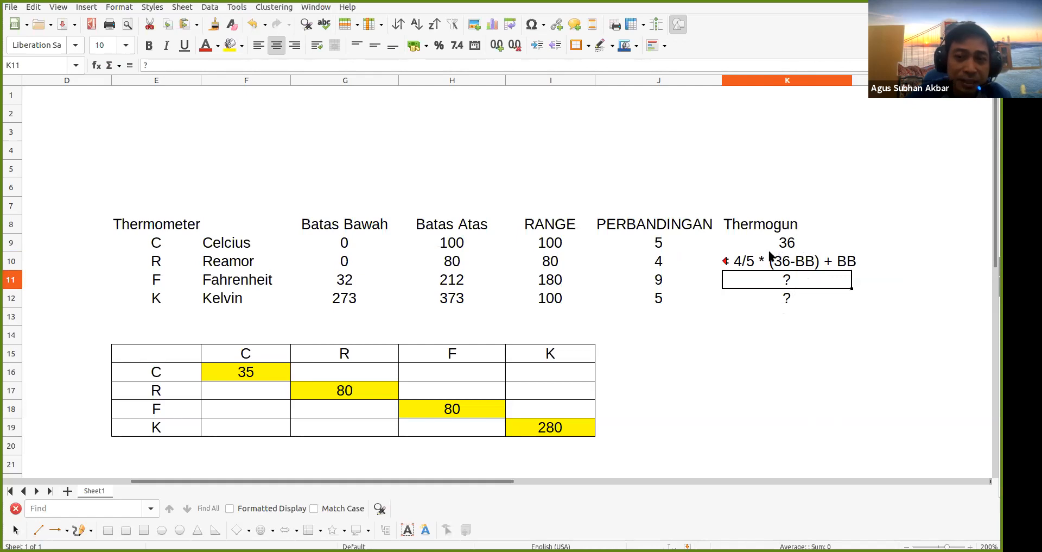
{"action": "left_click", "coordinate": [811, 263]}
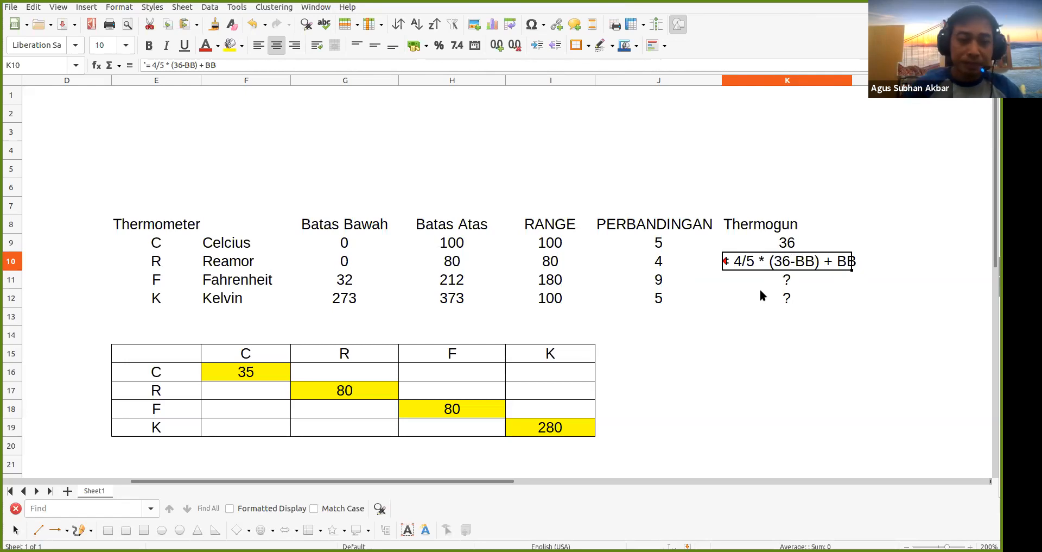
Begin the Celsius-to-Reamor formula =4/5*(F16-0)+ in cell F17
{"action": "left_click", "coordinate": [241, 395]}
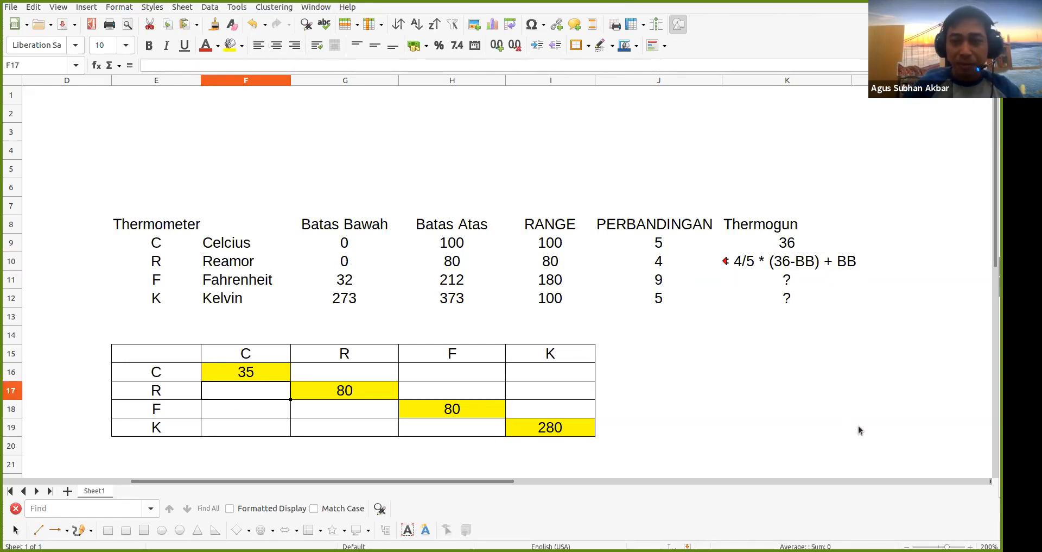
{"action": "type", "text": "="}
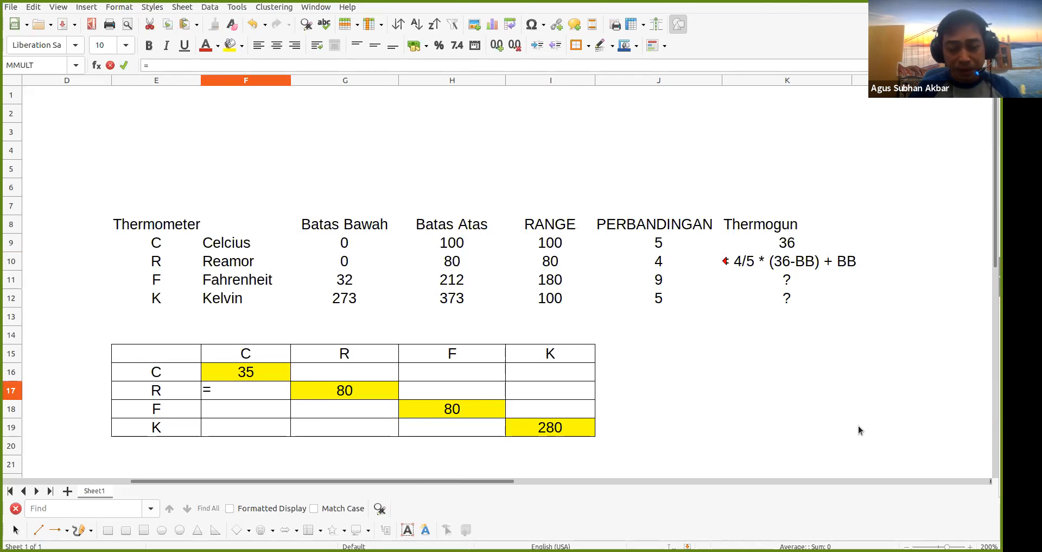
{"action": "type", "text": "4"}
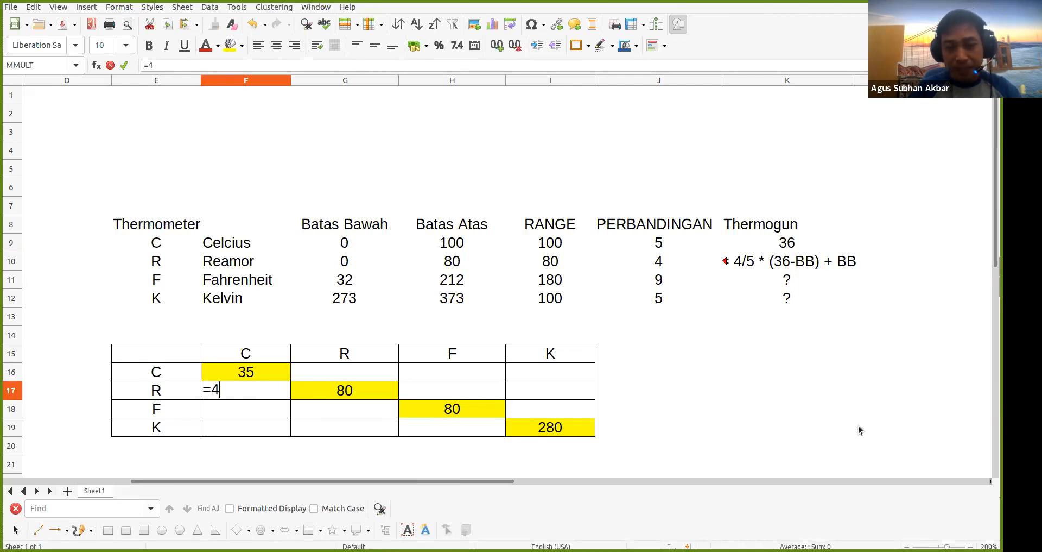
{"action": "type", "text": "/5"}
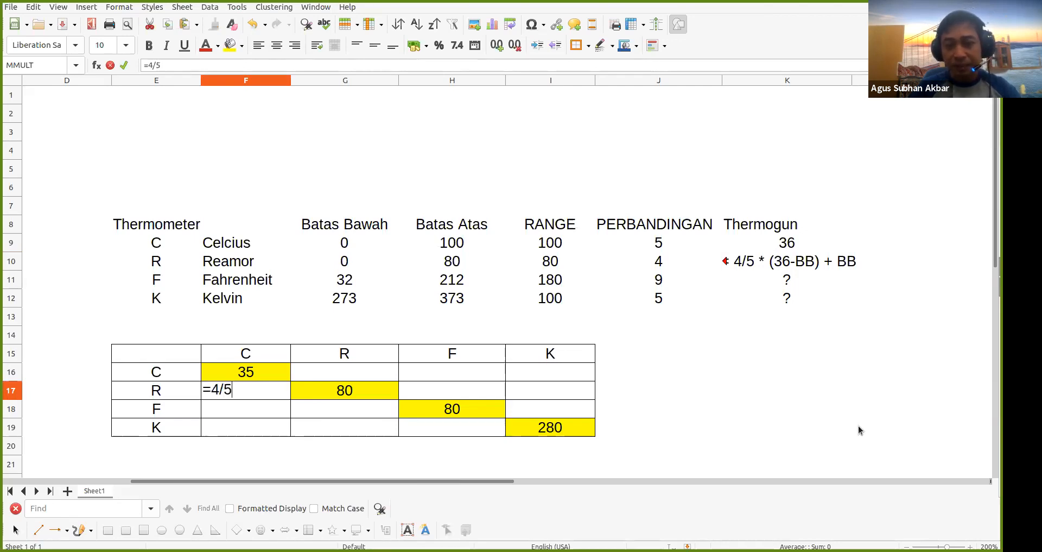
{"action": "type", "text": "*"}
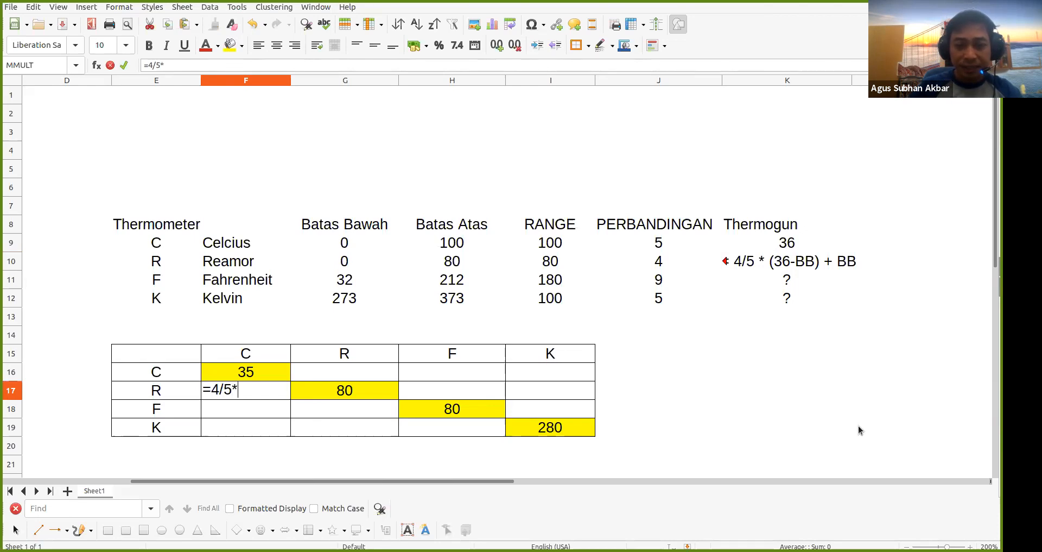
{"action": "type", "text": "("}
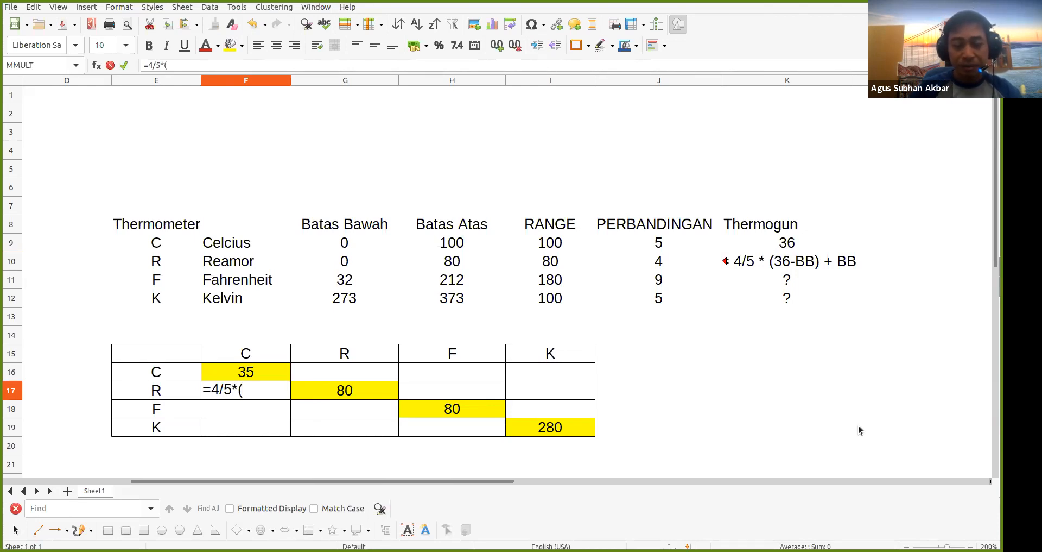
{"action": "key", "text": "Up"}
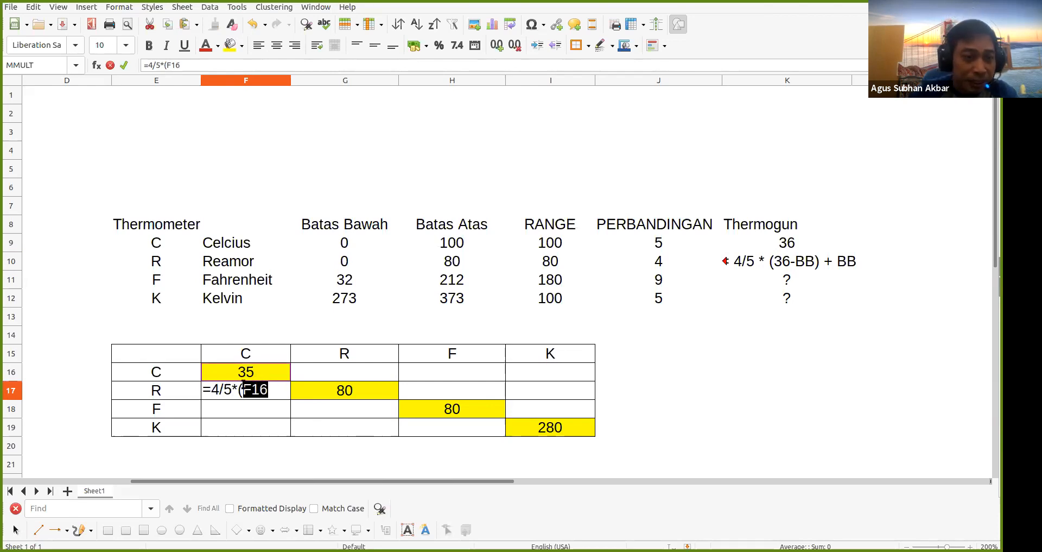
{"action": "left_click", "coordinate": [277, 390]}
{"action": "type", "text": "-"}
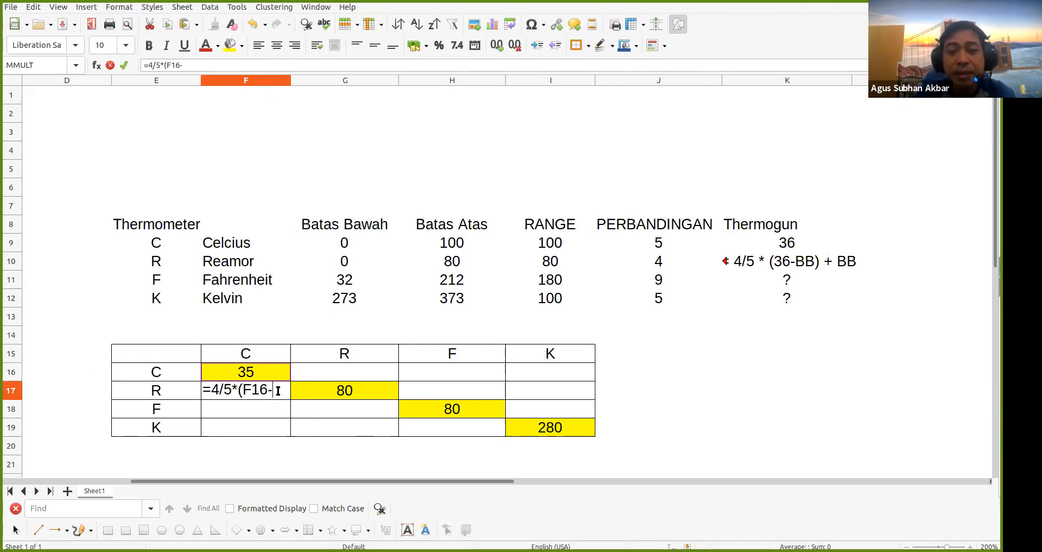
{"action": "type", "text": "0"}
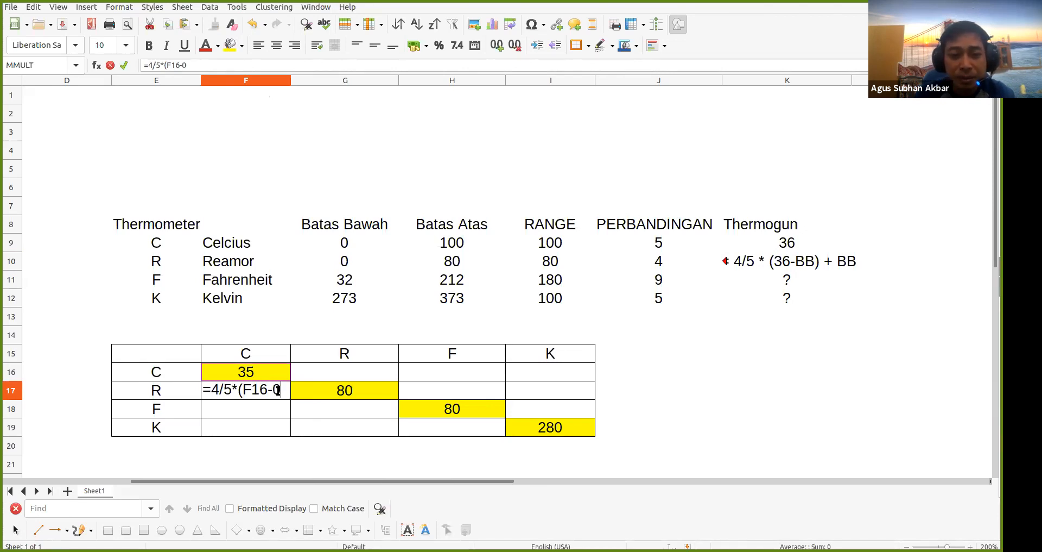
{"action": "type", "text": ")"}
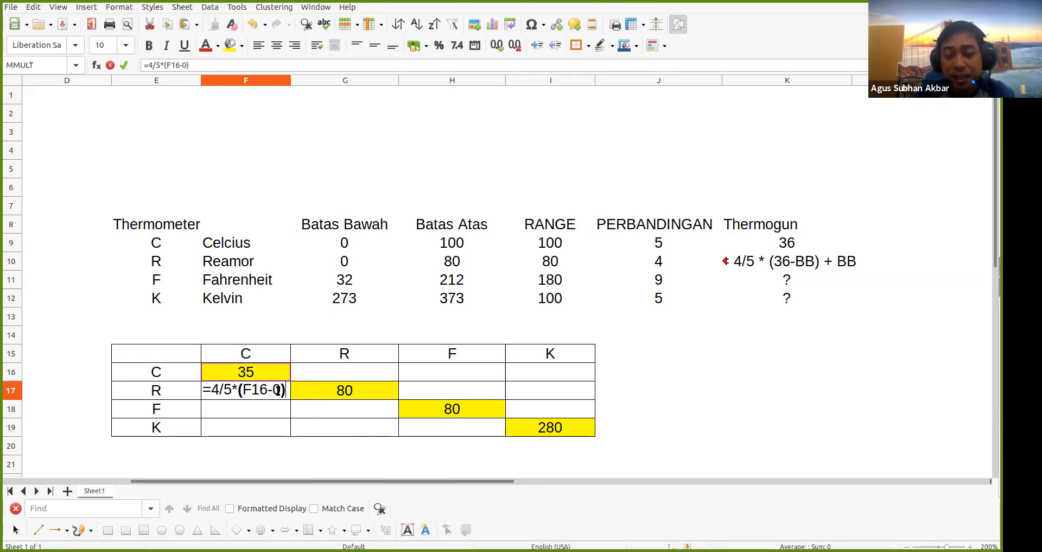
{"action": "type", "text": "+"}
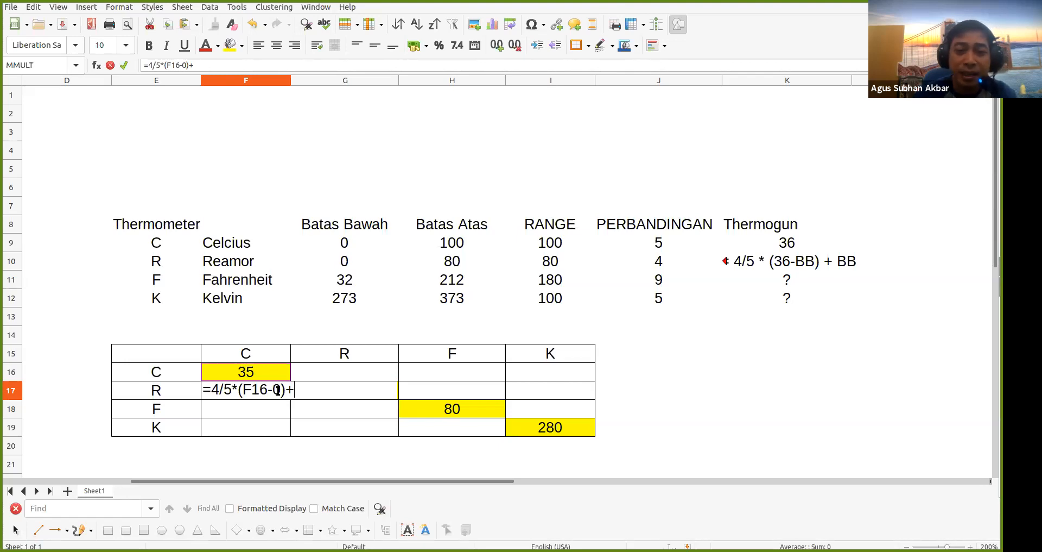
Finish F17 with +0, then revise the K10 note to '= 4/5 * (36-BBc) + Bbr'
{"action": "type", "text": "0"}
{"action": "key", "text": "Return"}
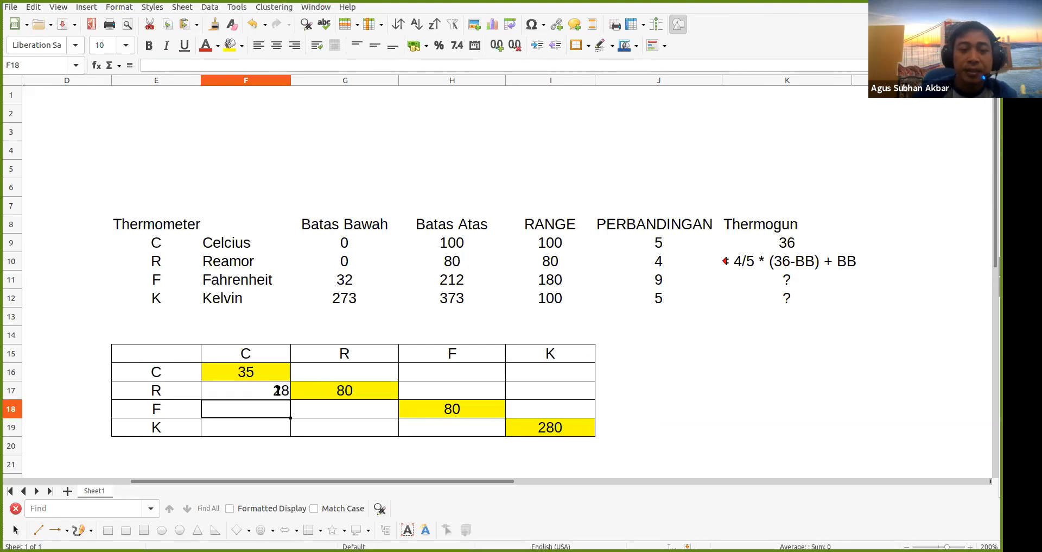
{"action": "double_click", "coordinate": [813, 264]}
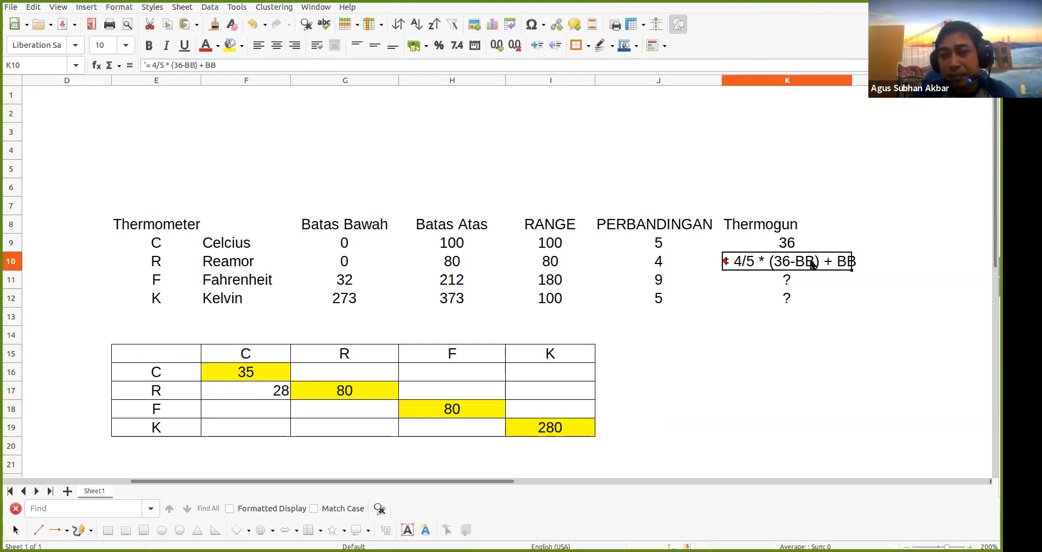
{"action": "type", "text": "C"}
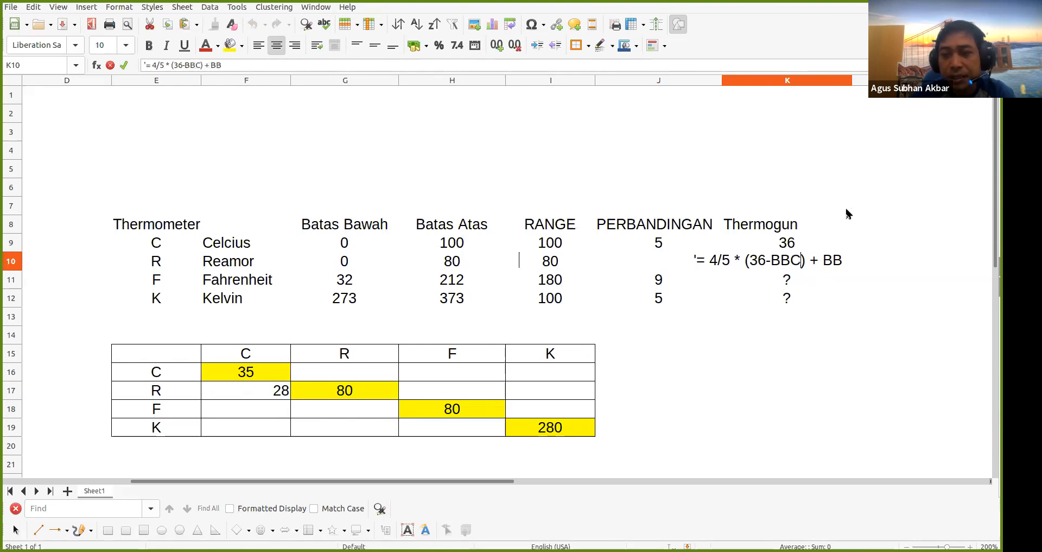
{"action": "key", "text": "BackSpace"}
{"action": "type", "text": "c"}
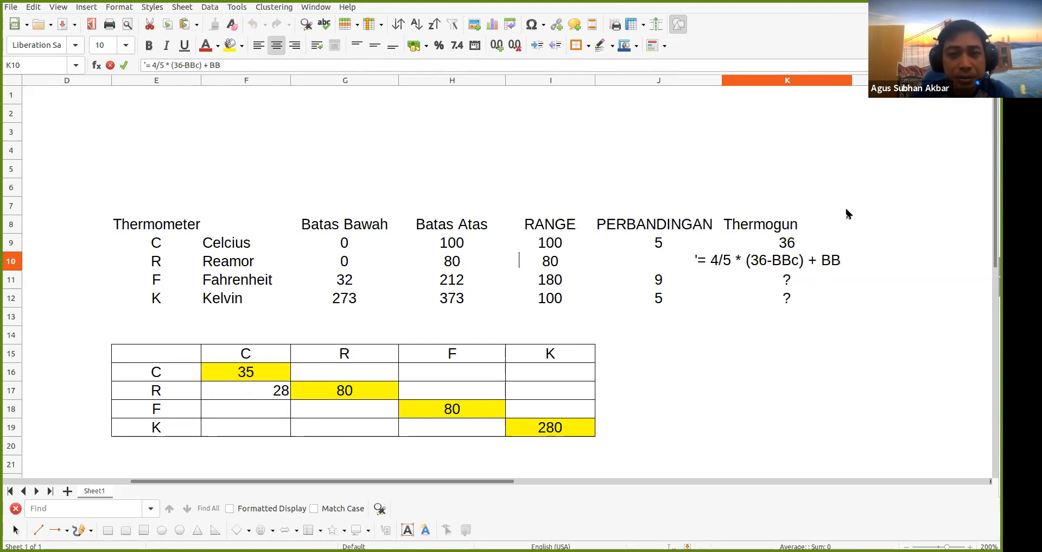
{"action": "type", "text": "r"}
{"action": "key", "text": "Return"}
{"action": "key", "text": "Return"}
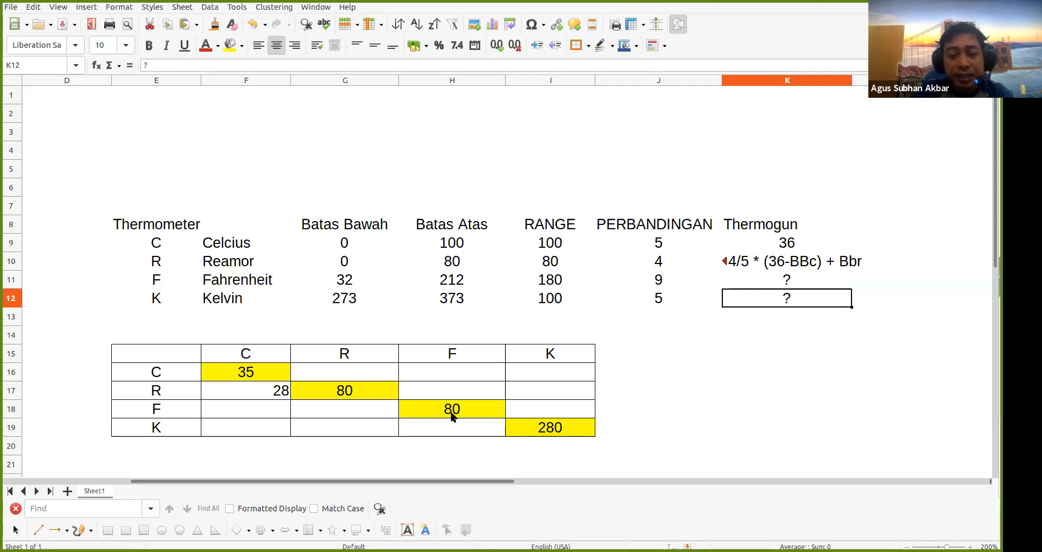
Center-align the conversion matrix values F16:I19
{"action": "left_click", "coordinate": [263, 397]}
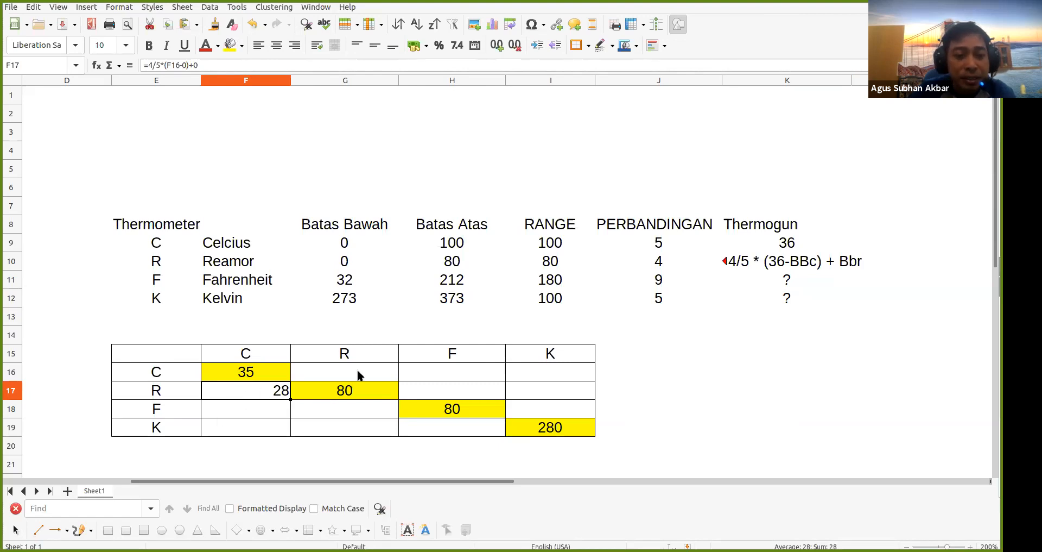
{"action": "left_click_drag", "start_coordinate": [275, 375], "coordinate": [568, 429]}
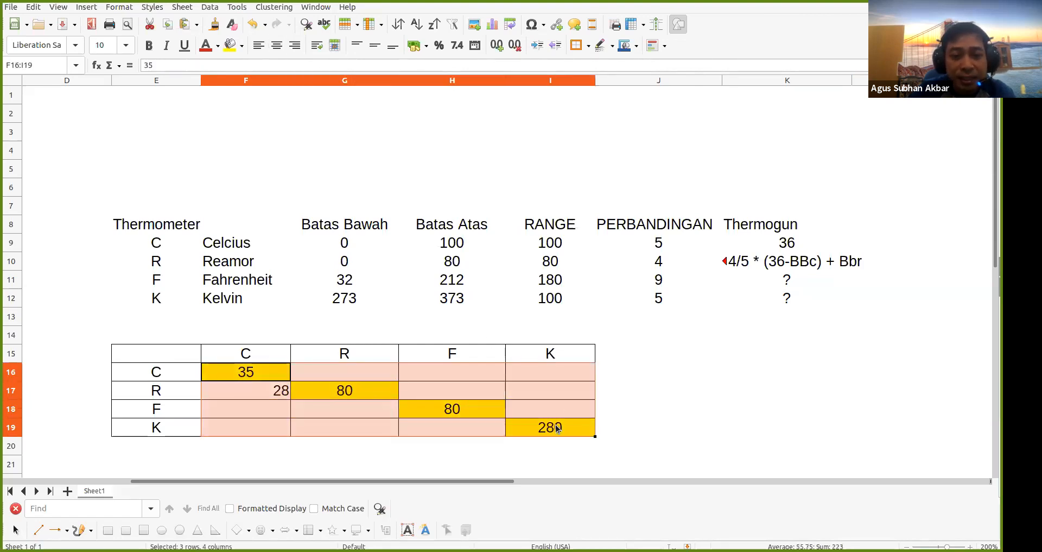
{"action": "left_click", "coordinate": [277, 45]}
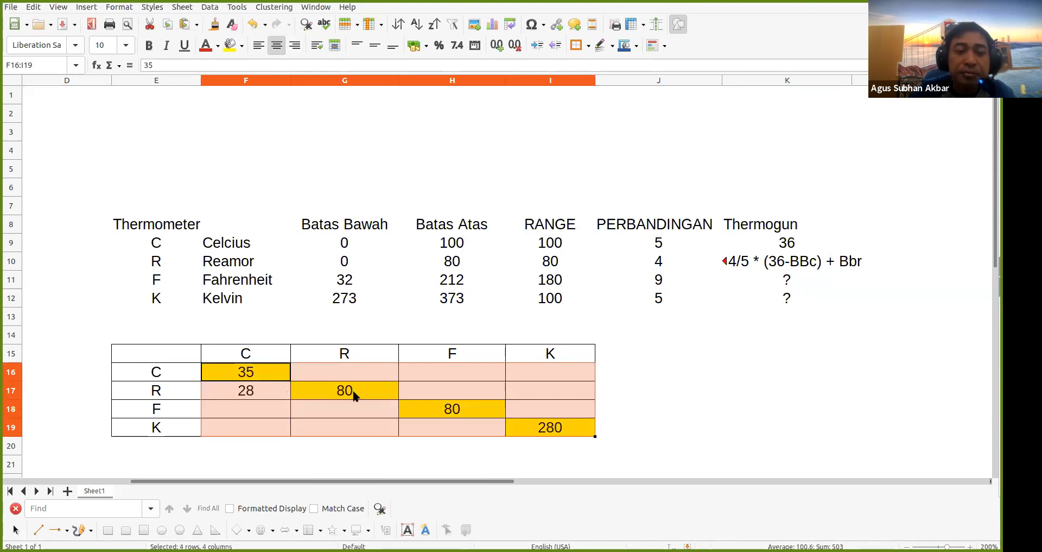
{"action": "left_click", "coordinate": [349, 405]}
{"action": "left_click", "coordinate": [266, 391]}
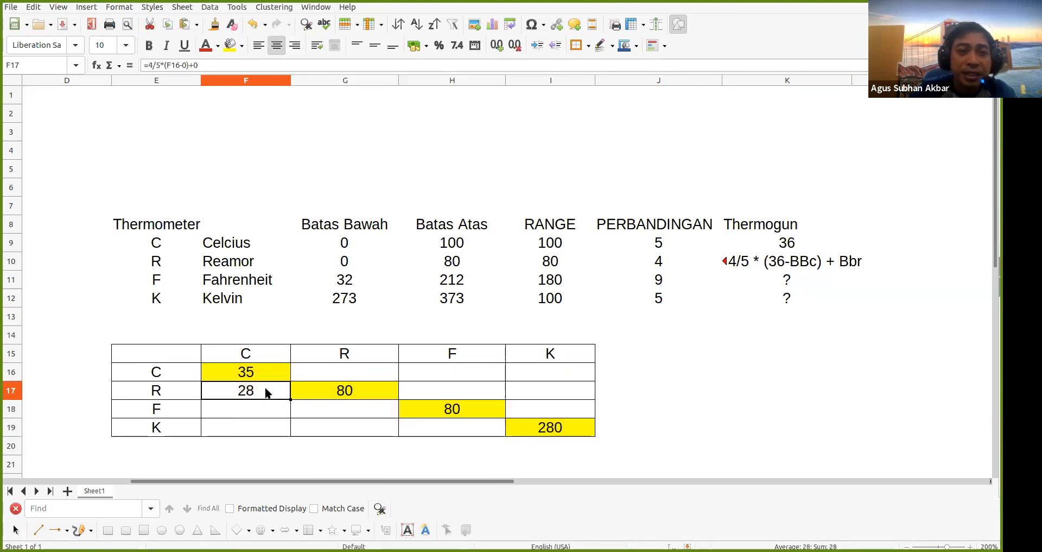
Enter =9/5*(F16-0)+32 in F18 so it shows Fahrenheit 95
{"action": "left_click", "coordinate": [246, 408]}
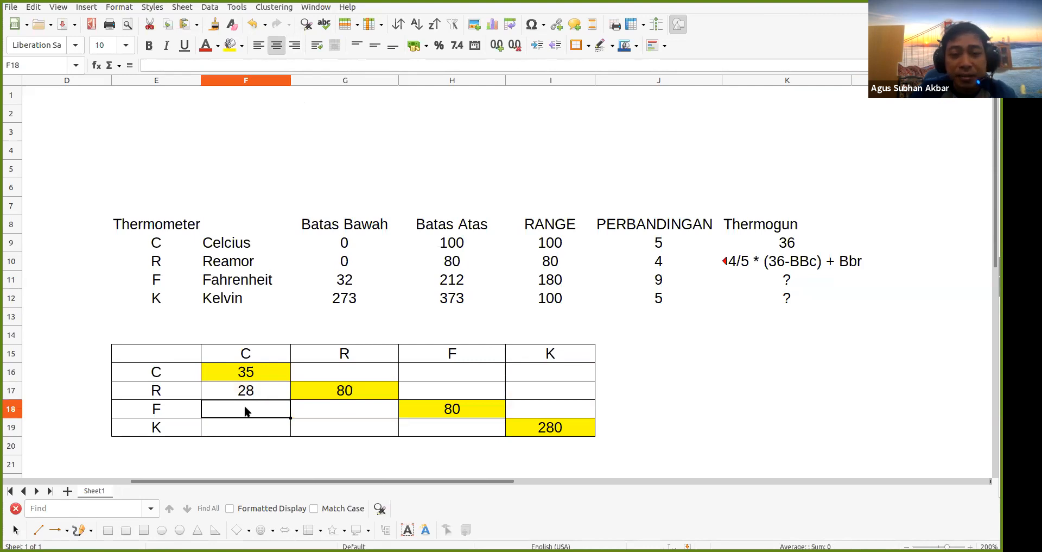
{"action": "type", "text": "="}
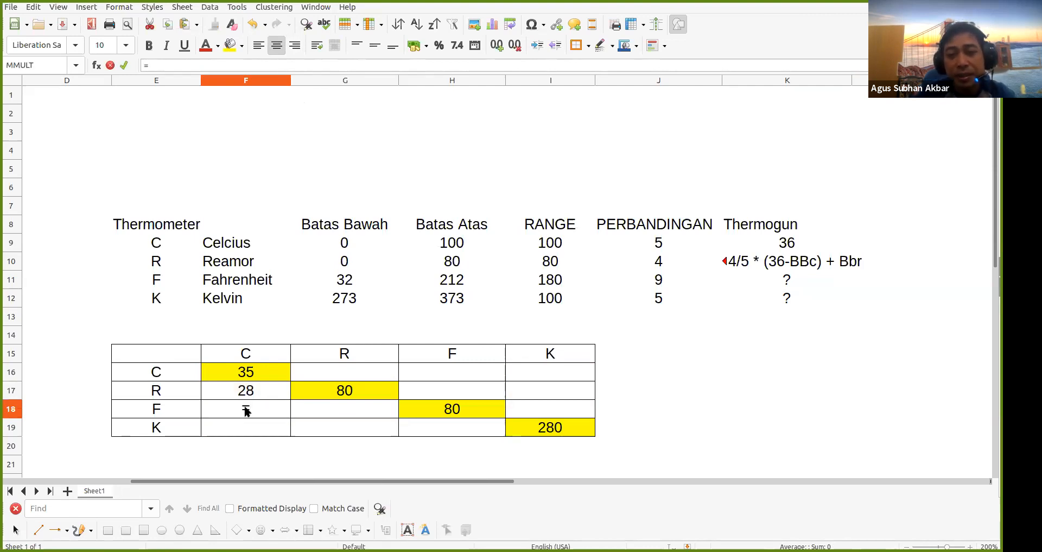
{"action": "type", "text": "9/"}
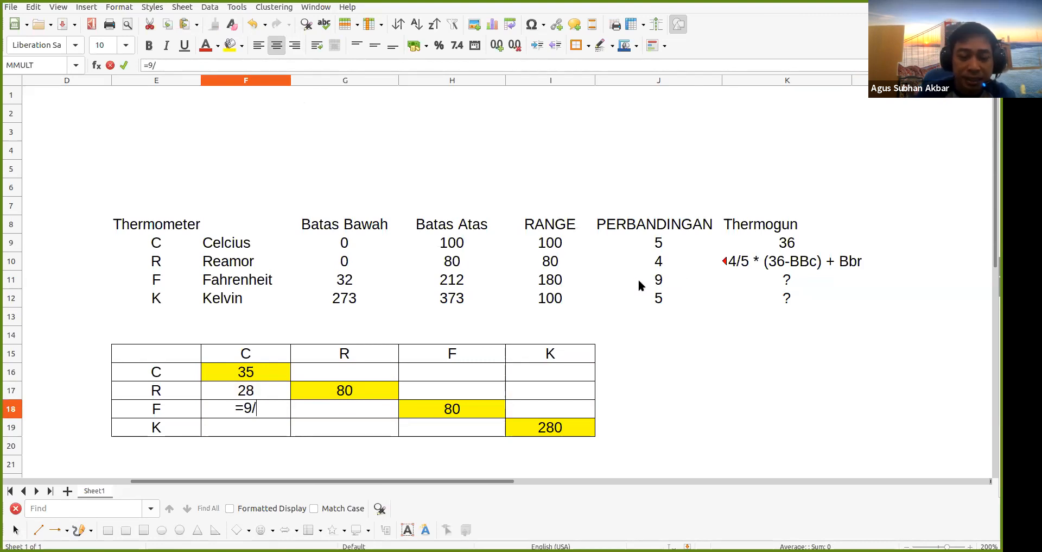
{"action": "type", "text": "5"}
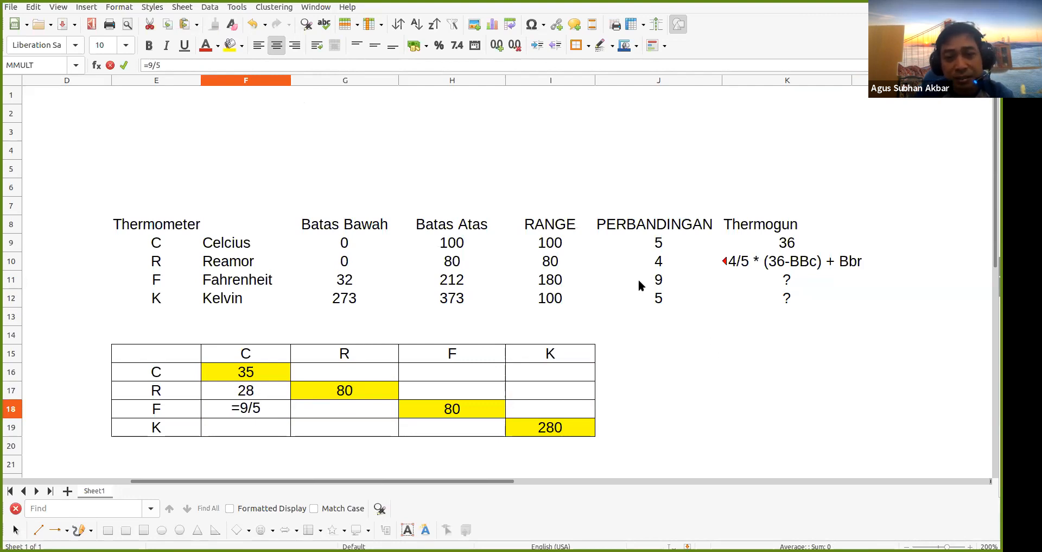
{"action": "type", "text": " * "}
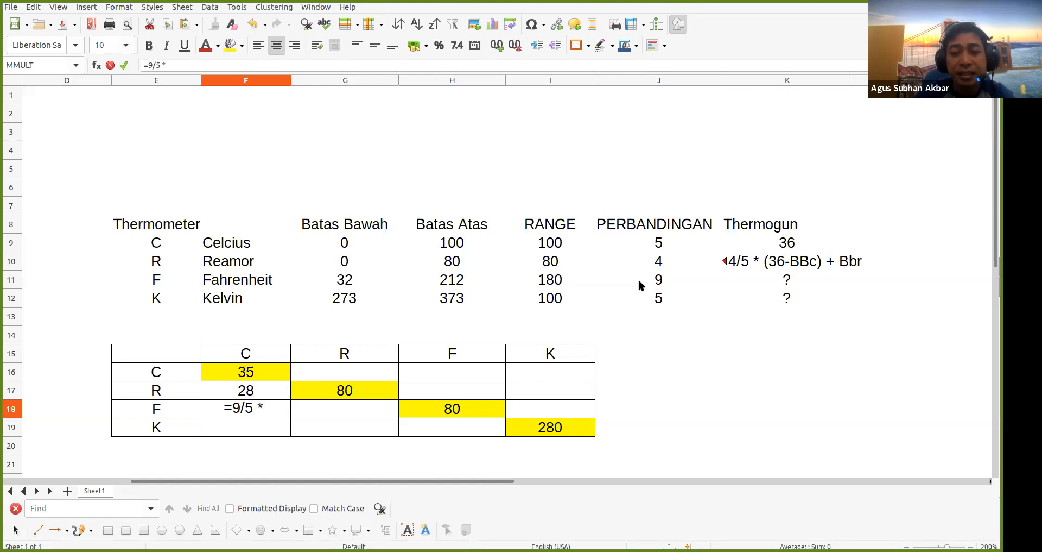
{"action": "type", "text": "("}
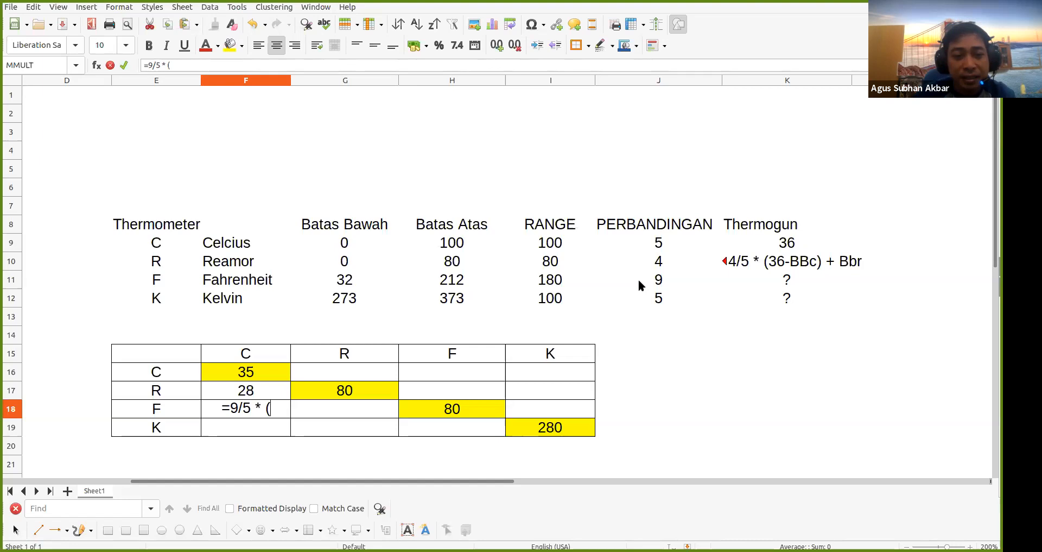
{"action": "left_click", "coordinate": [259, 372]}
{"action": "left_click", "coordinate": [286, 408]}
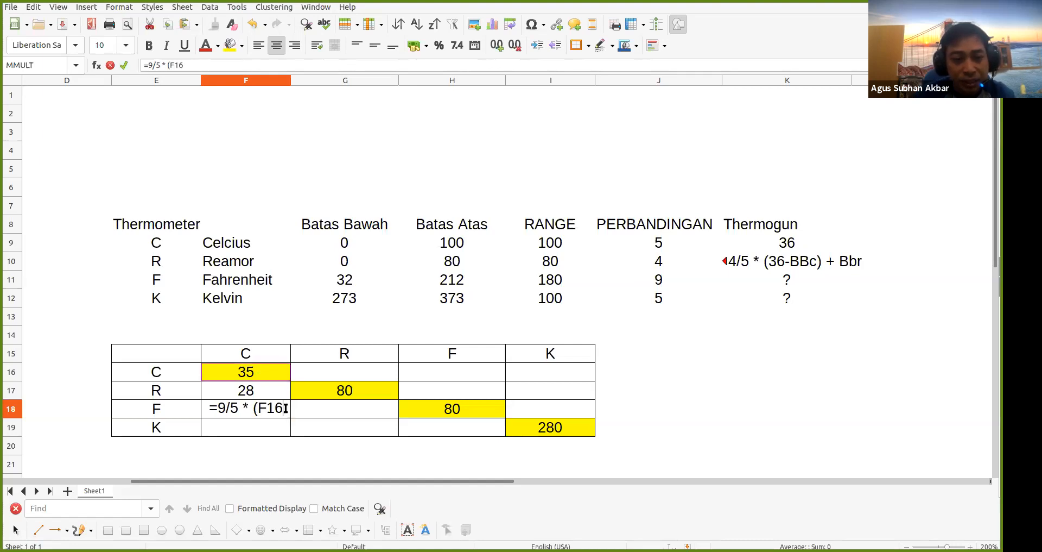
{"action": "type", "text": "-"}
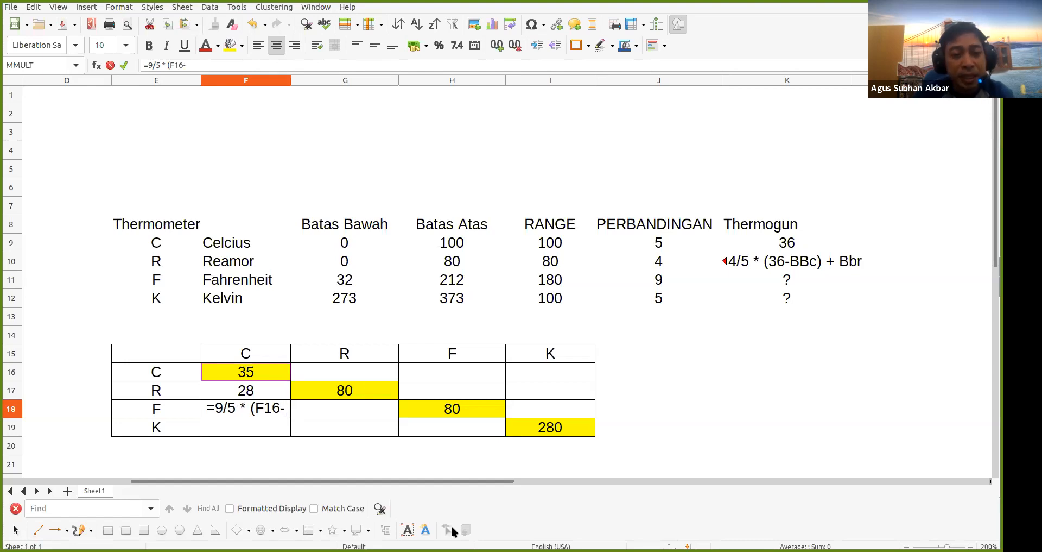
{"action": "type", "text": "0"}
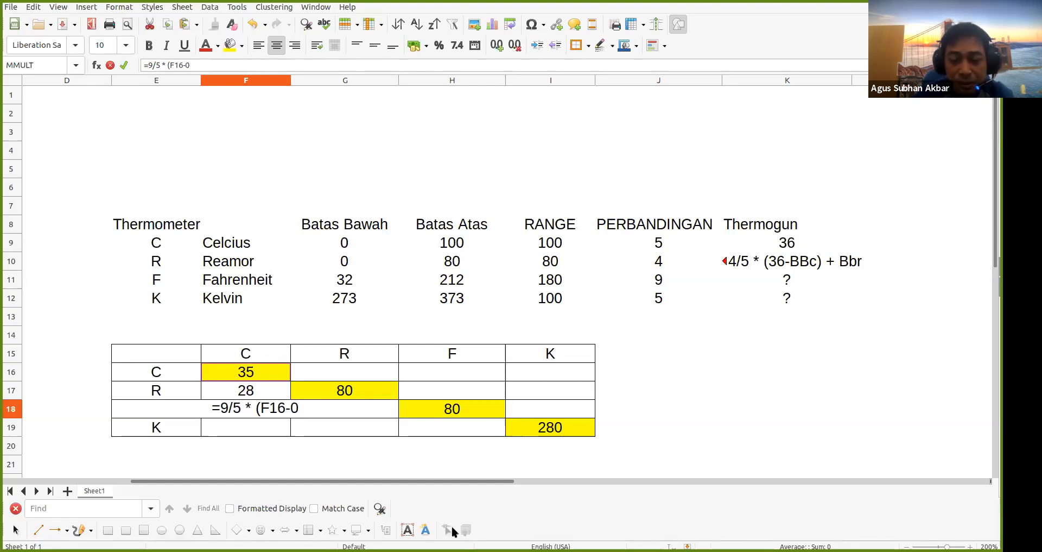
{"action": "type", "text": ")+"}
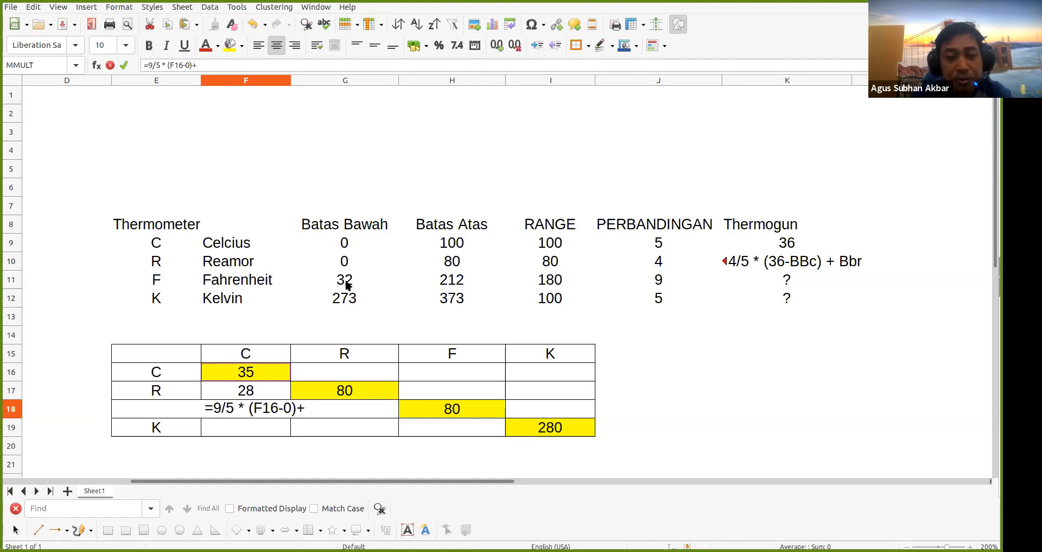
{"action": "type", "text": "32"}
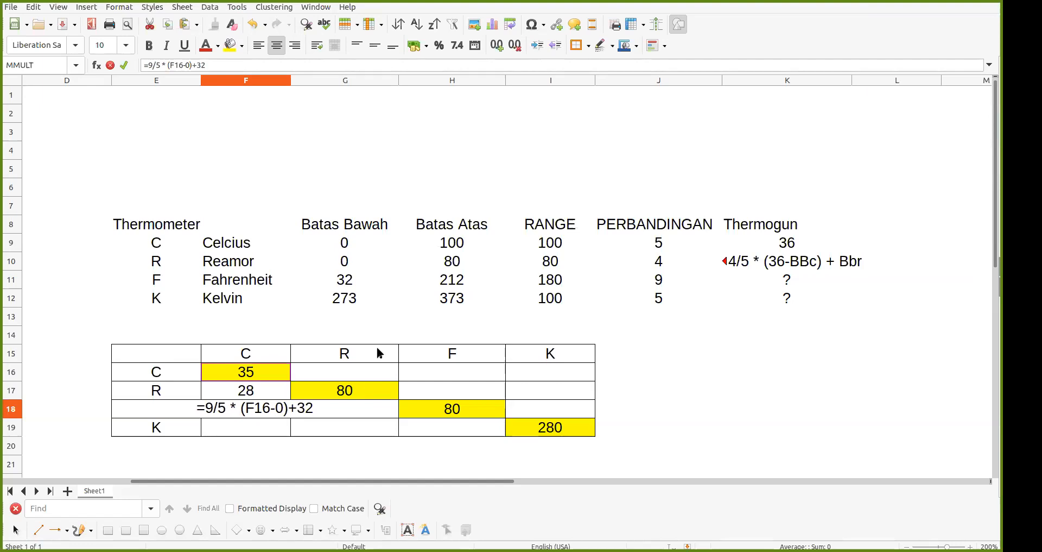
{"action": "key", "text": "Return"}
{"action": "key", "text": "Up"}
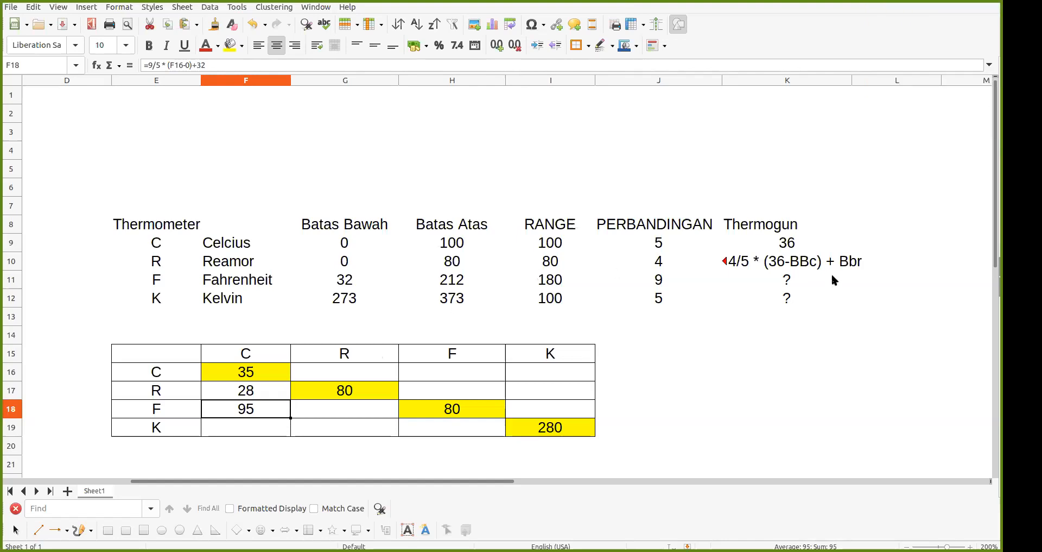
Copy the Reamor note from K10 into the Fahrenheit cell K11
{"action": "left_click", "coordinate": [782, 281]}
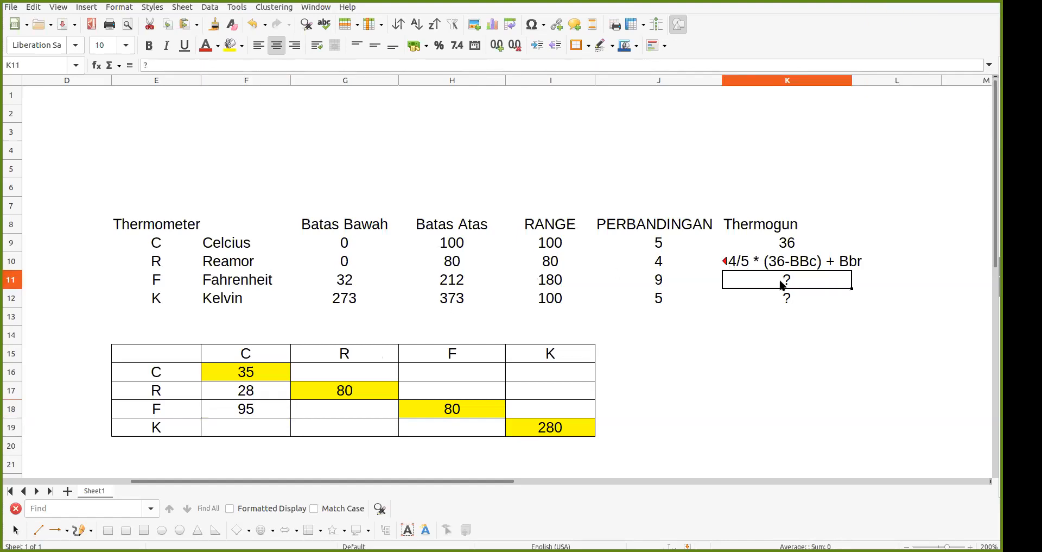
{"action": "left_click", "coordinate": [785, 266]}
{"action": "key", "text": "ctrl+c"}
{"action": "left_click", "coordinate": [784, 282]}
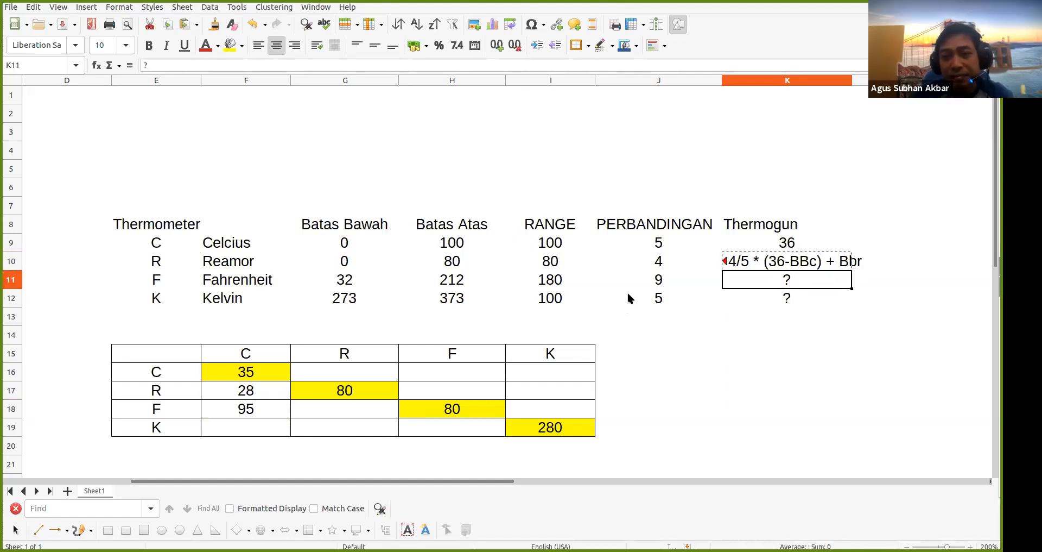
{"action": "key", "text": "ctrl+v"}
{"action": "key", "text": "Return"}
Edit the K11 note to read '= 9/5 * (36-BBc) + Bbf'
{"action": "double_click", "coordinate": [760, 279]}
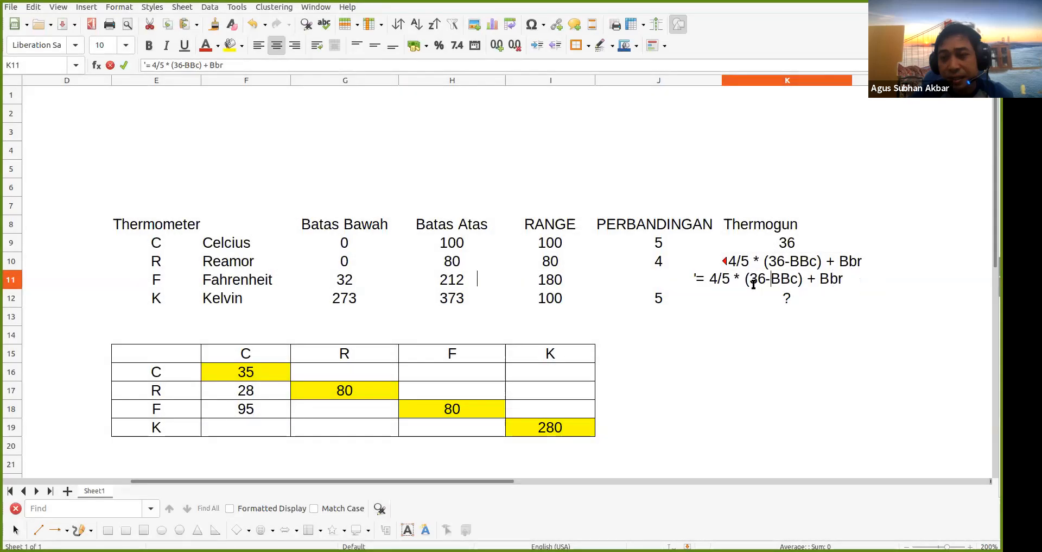
{"action": "left_click", "coordinate": [718, 277]}
{"action": "double_click", "coordinate": [739, 280]}
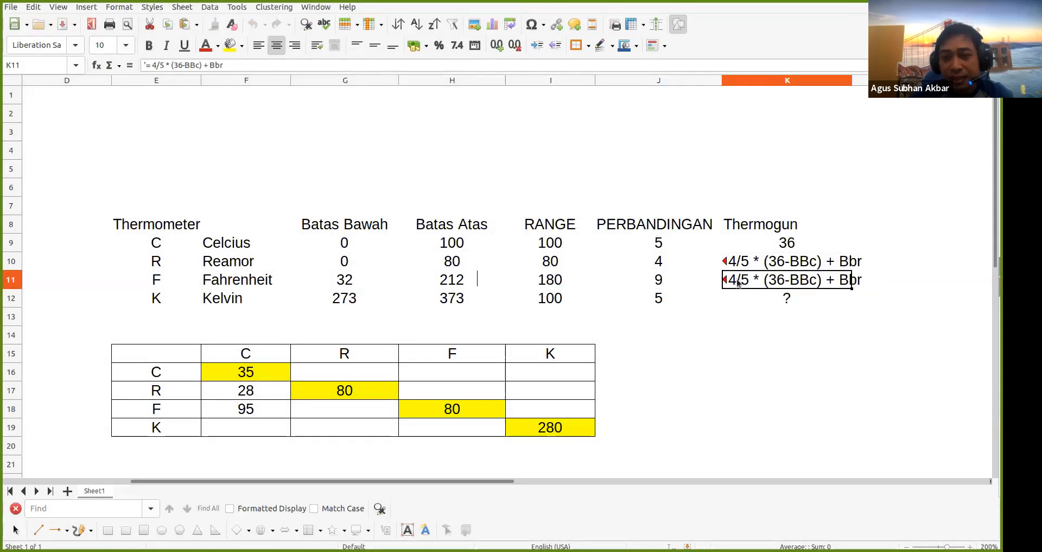
{"action": "left_click", "coordinate": [718, 281]}
{"action": "double_click", "coordinate": [735, 278]}
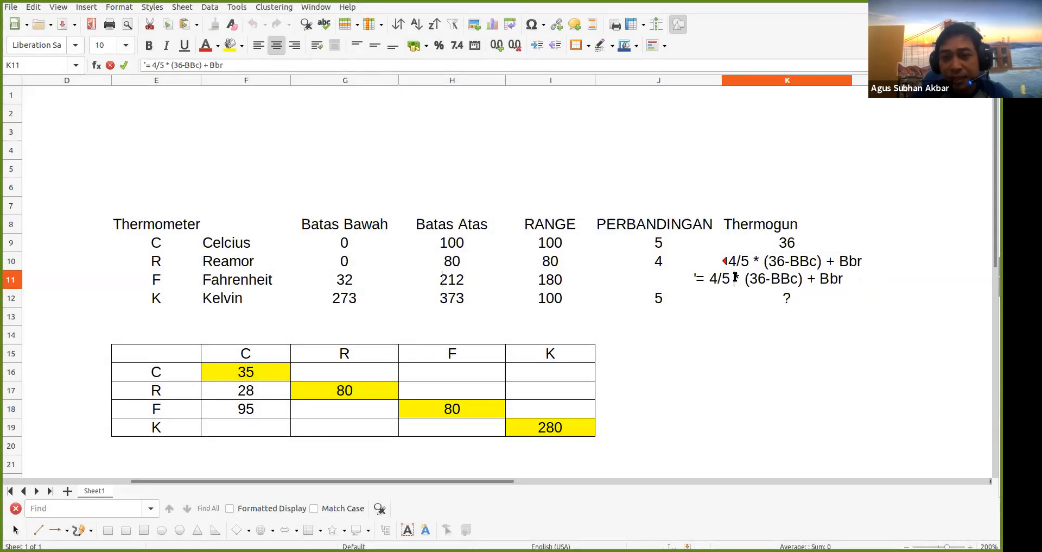
{"action": "key", "text": "Left"}
{"action": "key", "text": "BackSpace"}
{"action": "type", "text": "9"}
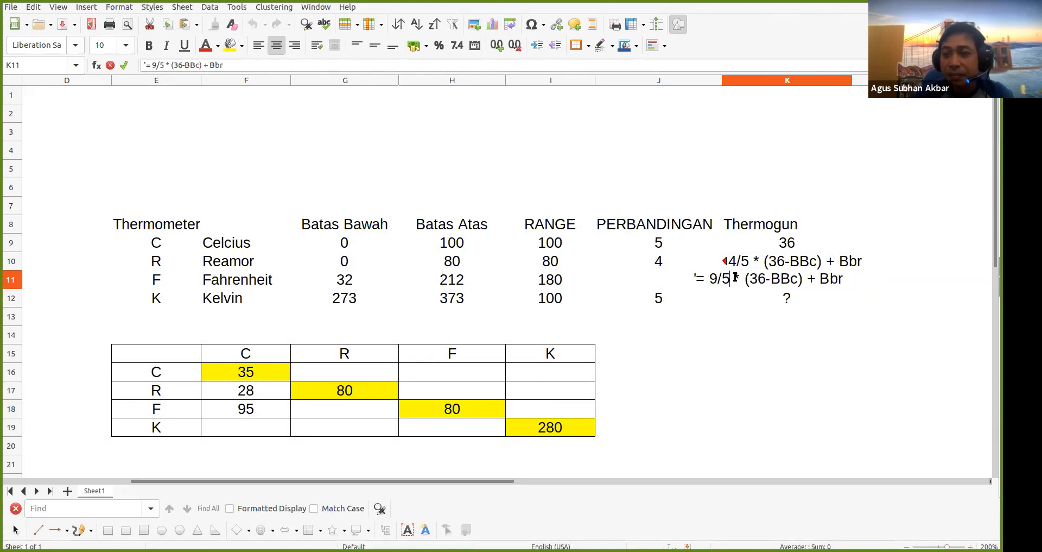
{"action": "key", "text": "Right"}
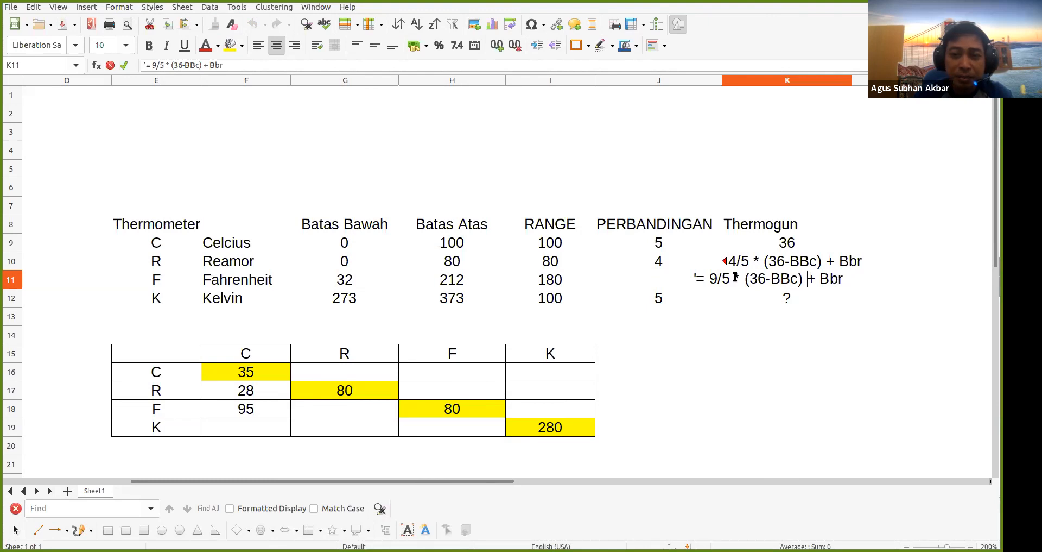
{"action": "key", "text": "BackSpace"}
{"action": "type", "text": "f"}
{"action": "key", "text": "Return"}
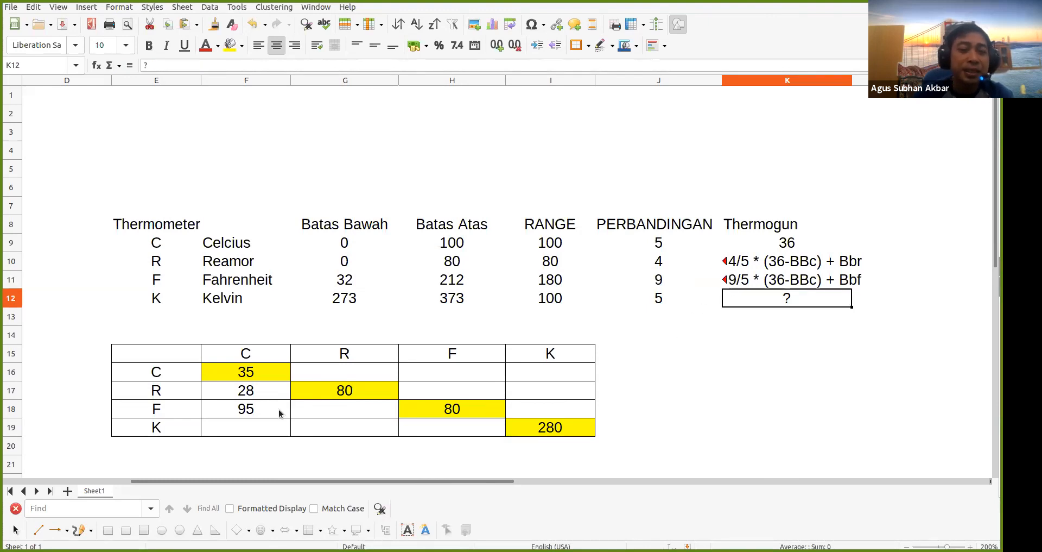
Enter =5/5*(F16-0)+273 in F19 so it shows Kelvin 308
{"action": "left_click", "coordinate": [241, 428]}
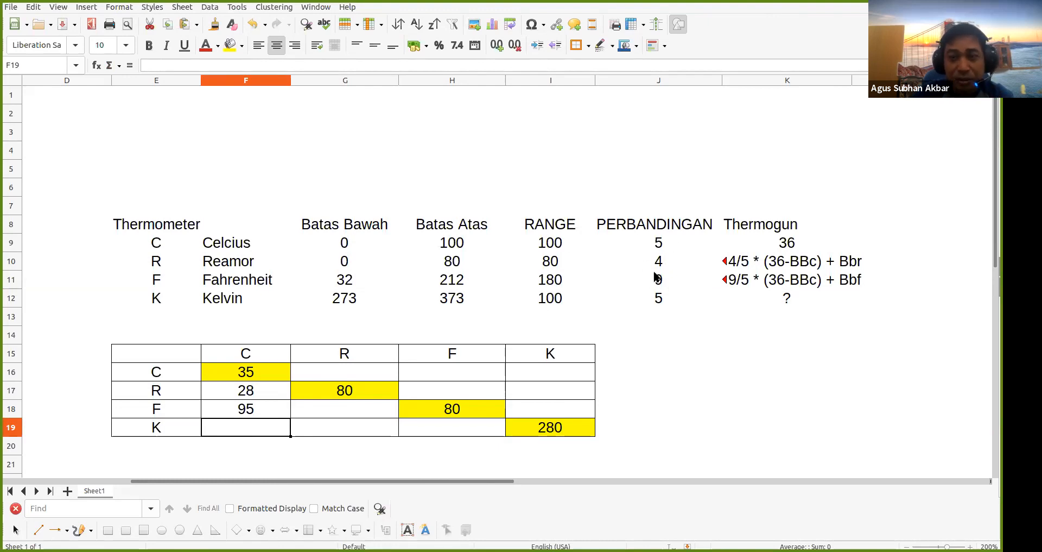
{"action": "type", "text": "="}
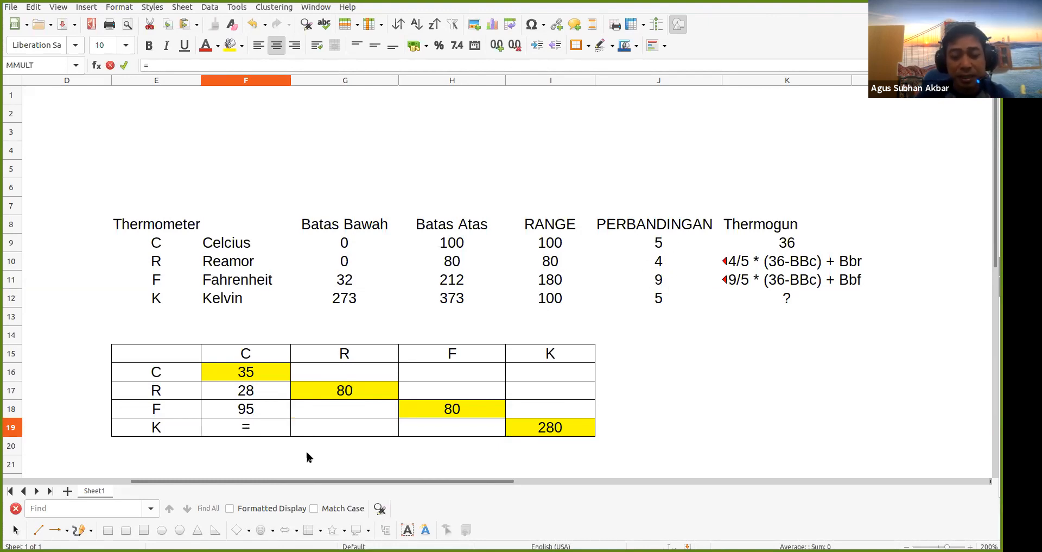
{"action": "type", "text": "5/5"}
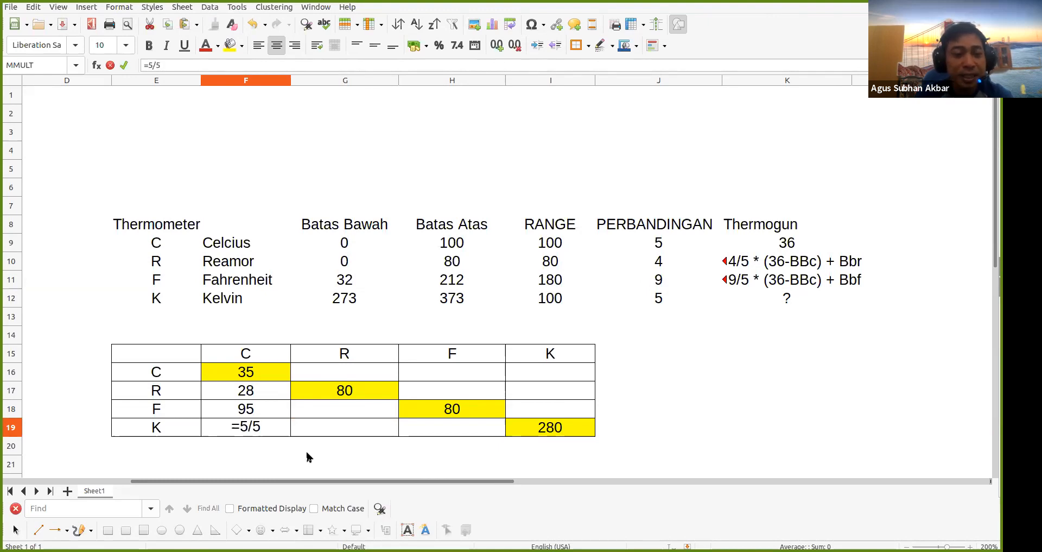
{"action": "type", "text": "*"}
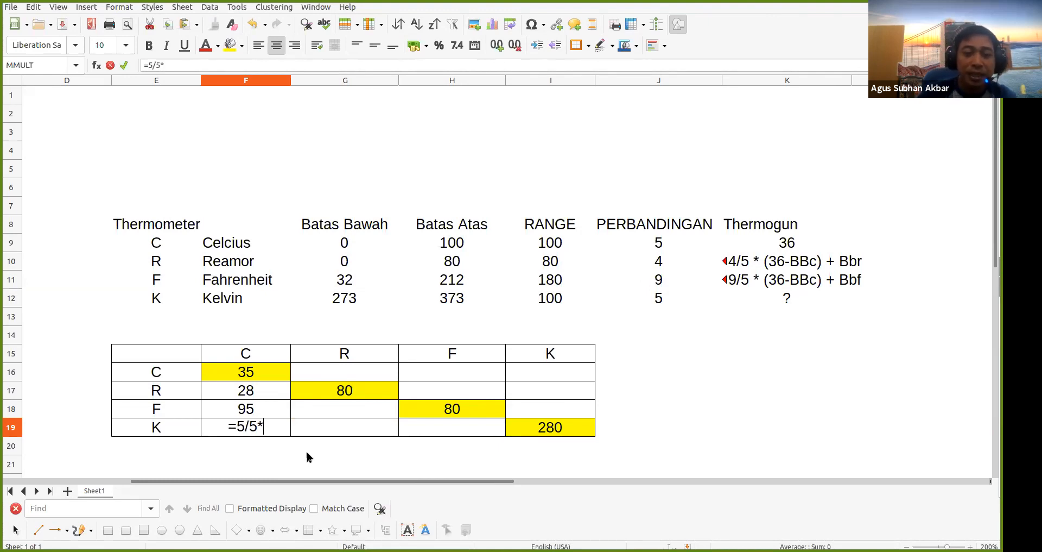
{"action": "type", "text": "("}
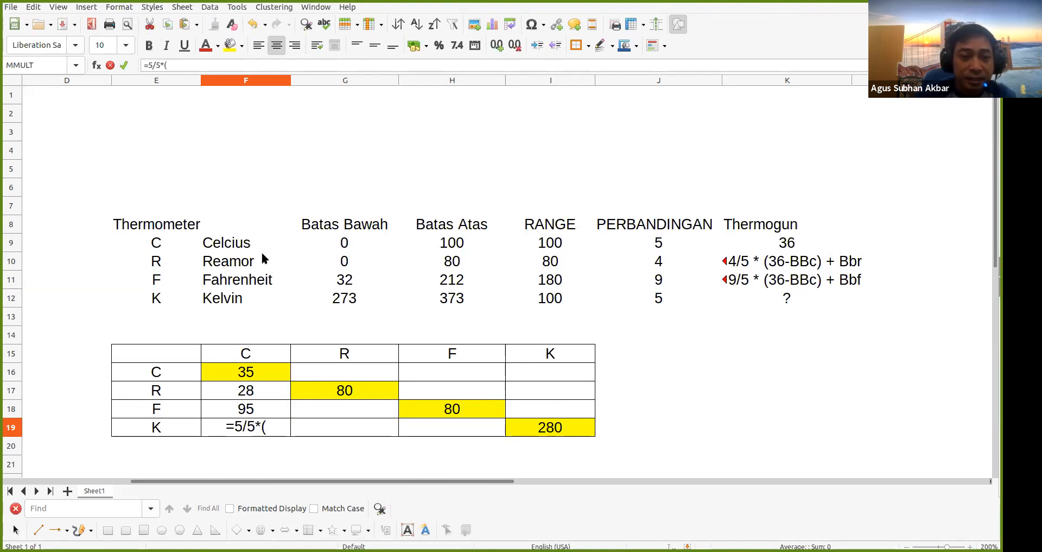
{"action": "left_click", "coordinate": [265, 372]}
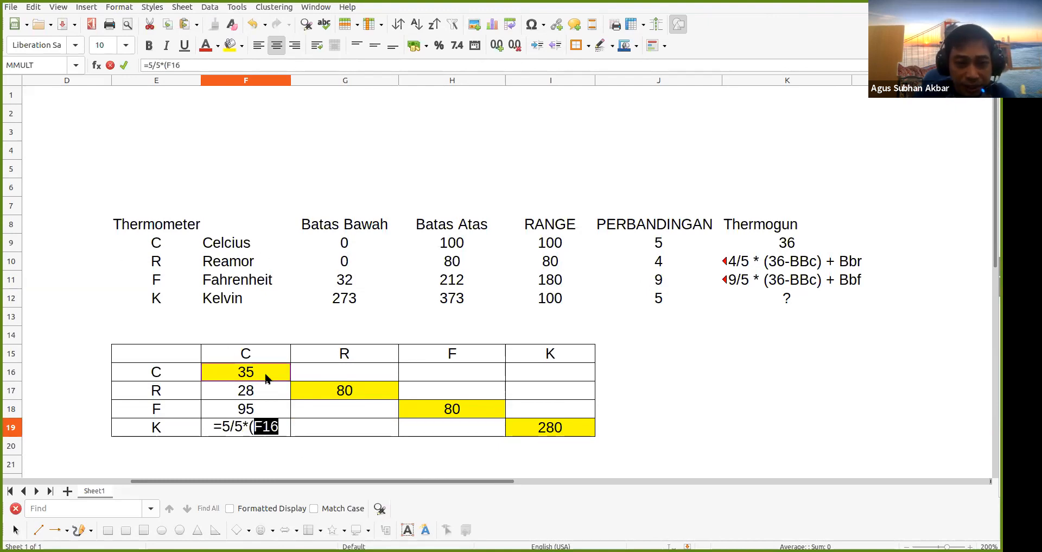
{"action": "type", "text": "-"}
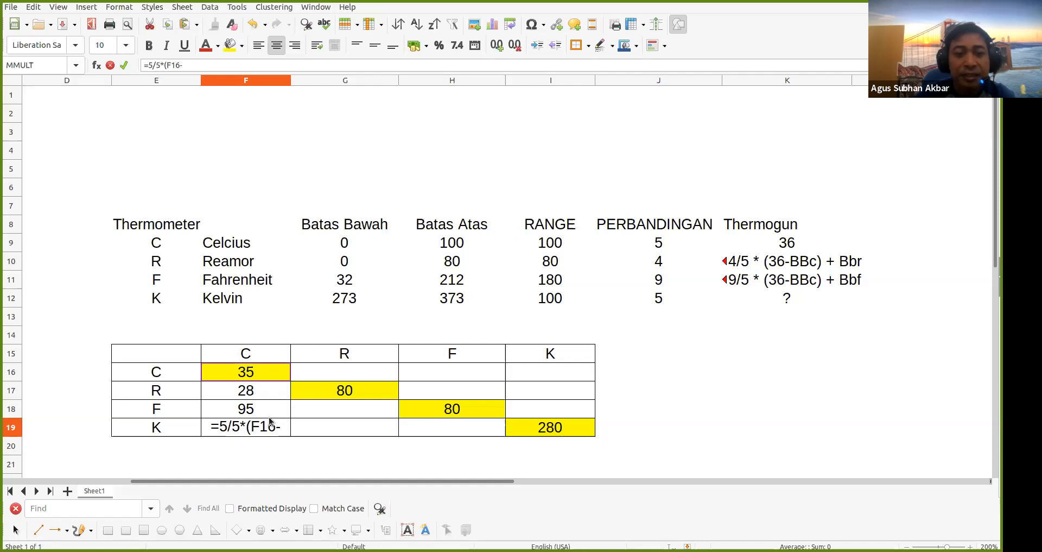
{"action": "type", "text": "0"}
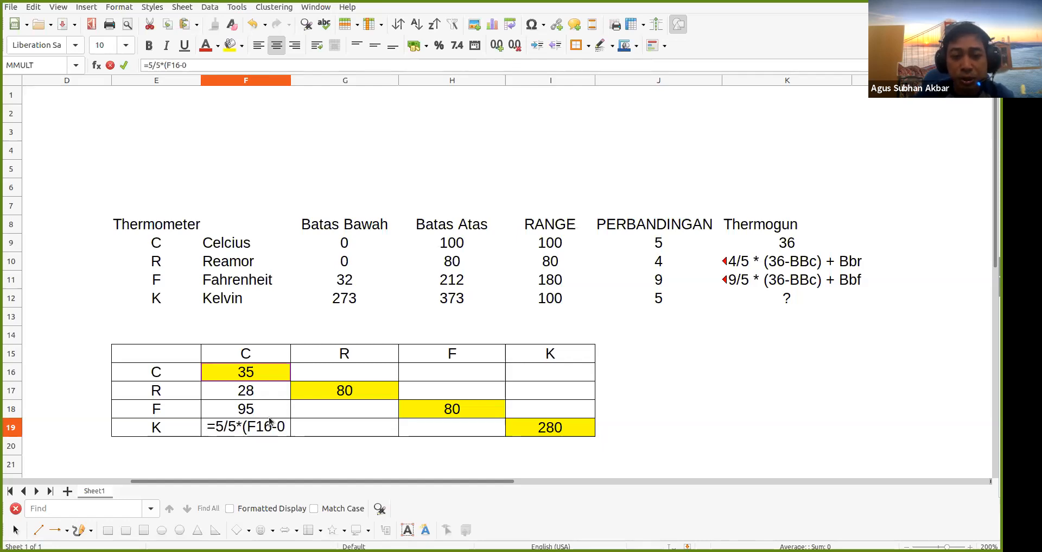
{"action": "type", "text": ")+"}
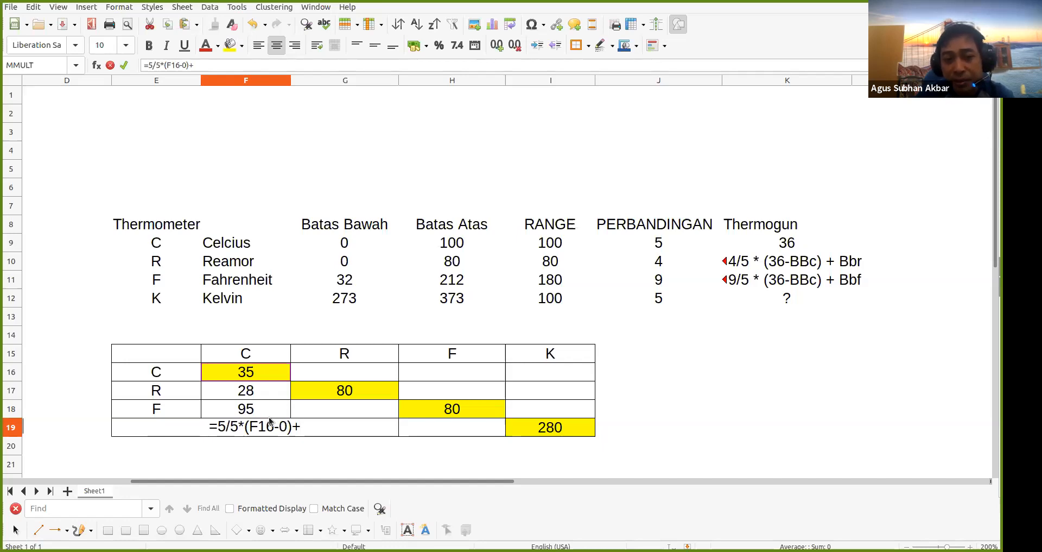
{"action": "type", "text": "27"}
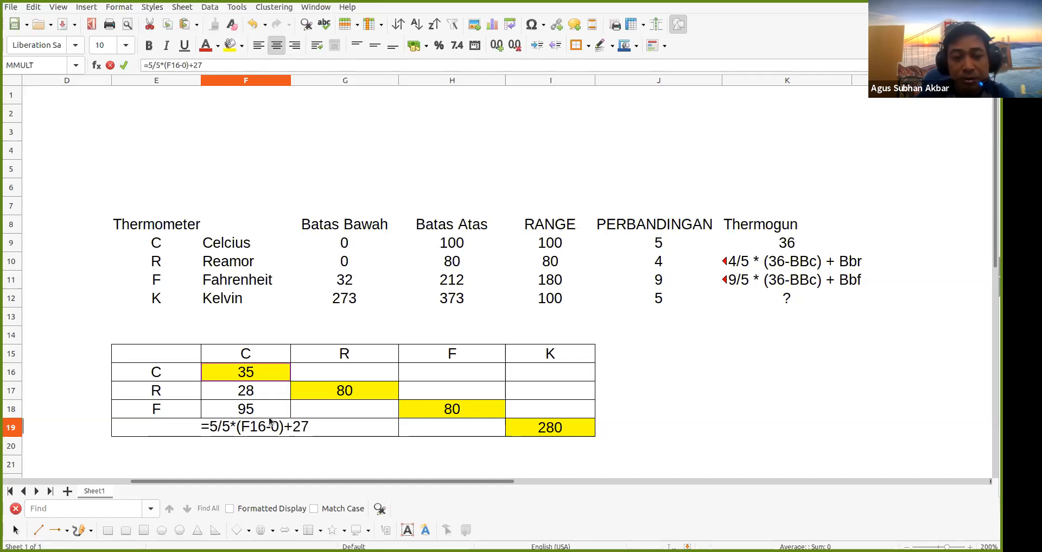
{"action": "type", "text": "3"}
{"action": "key", "text": "Return"}
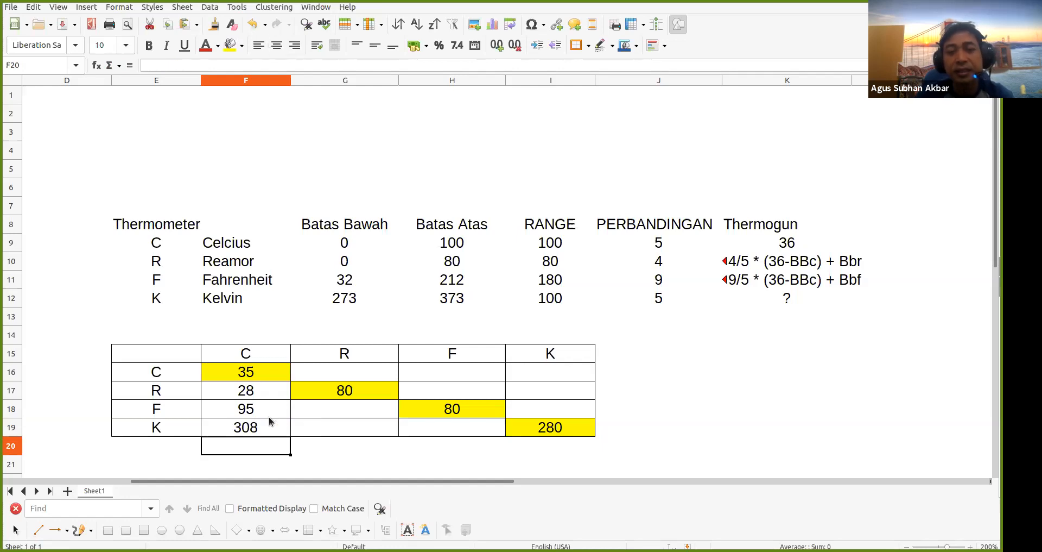
{"action": "left_click", "coordinate": [793, 289]}
Copy K11 into K12 and edit it to '5/5 * (36-BBc) + Bbk'
{"action": "key", "text": "ctrl+c"}
{"action": "left_click", "coordinate": [792, 296]}
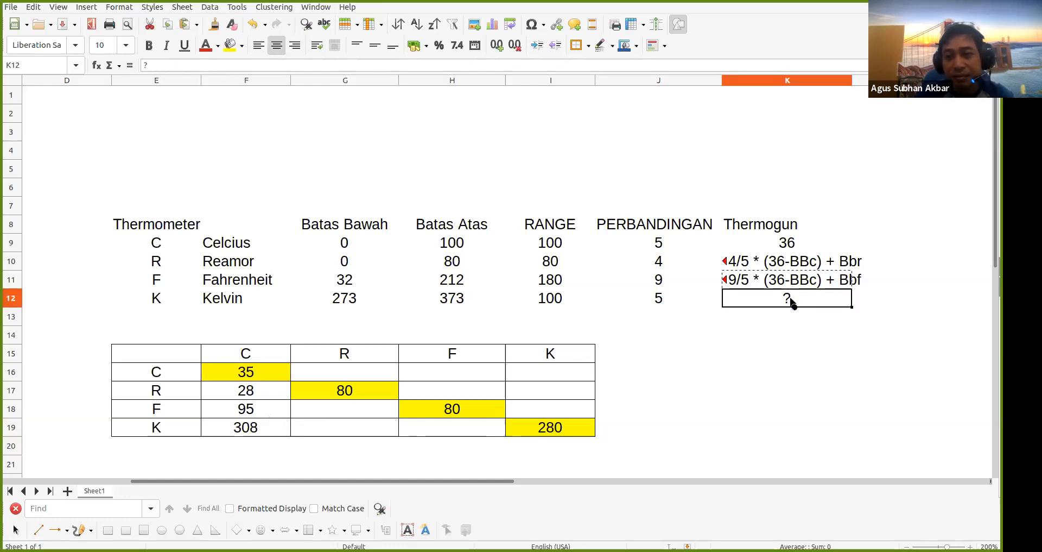
{"action": "key", "text": "ctrl+v"}
{"action": "key", "text": "Return"}
{"action": "double_click", "coordinate": [744, 297]}
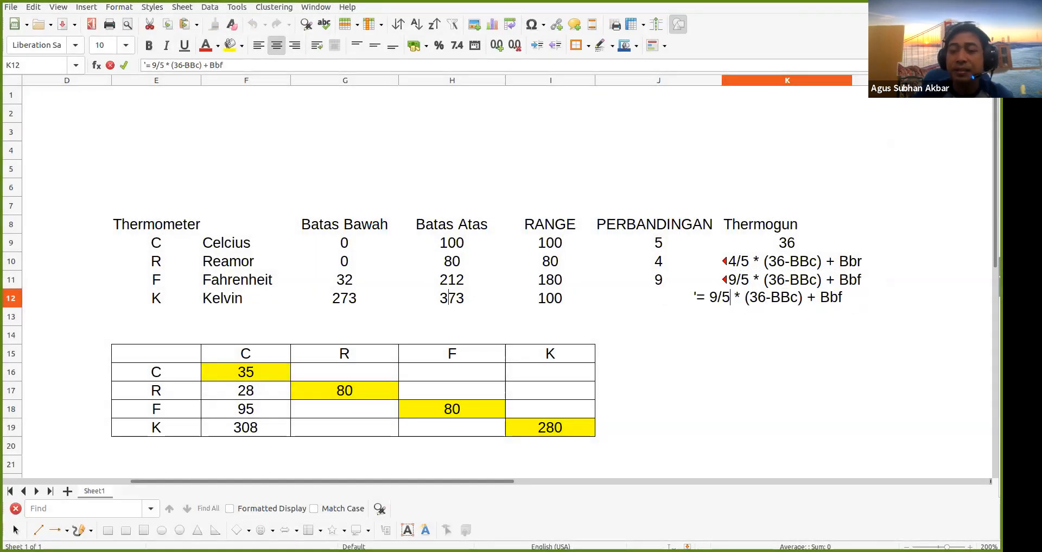
{"action": "key", "text": "BackSpace"}
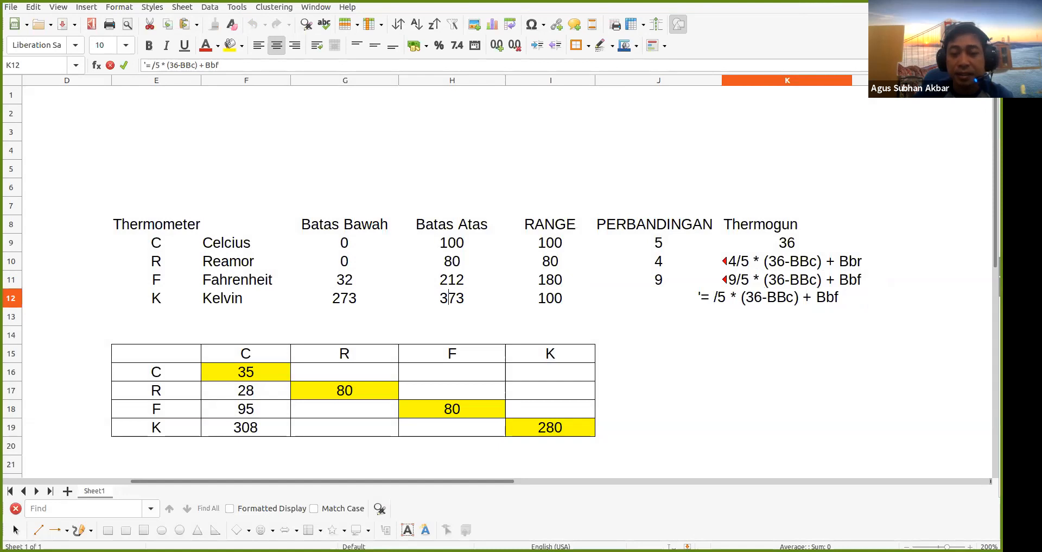
{"action": "type", "text": "5"}
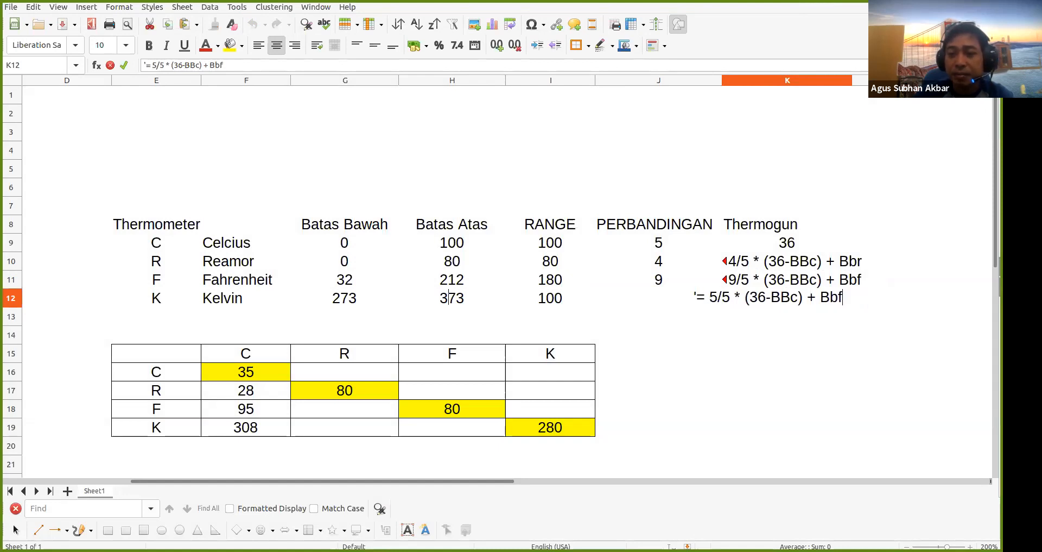
{"action": "key", "text": "BackSpace"}
{"action": "type", "text": "k"}
{"action": "key", "text": "Return"}
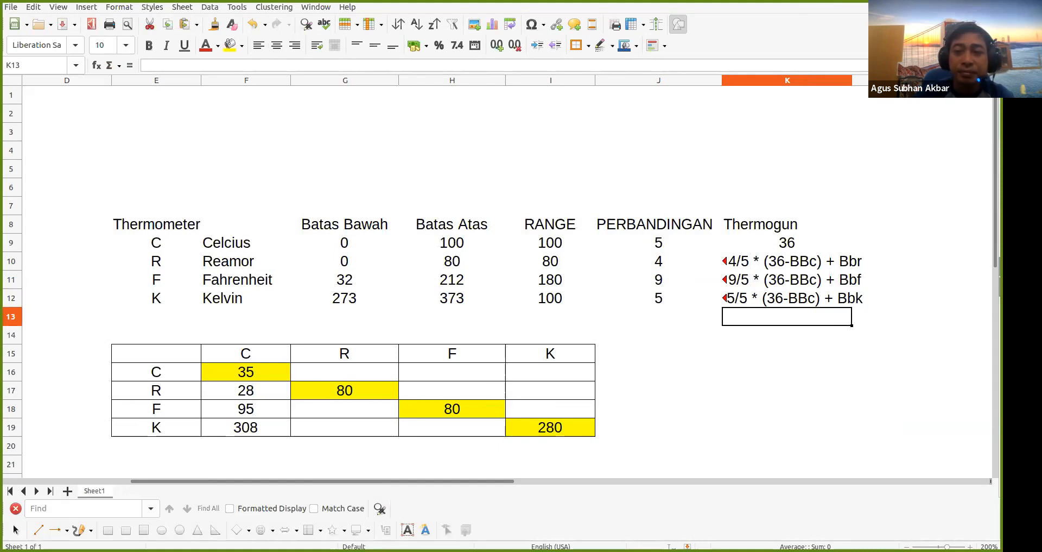
Correct a letter in the Bbr term of the Reamor note in K10
{"action": "double_click", "coordinate": [831, 264]}
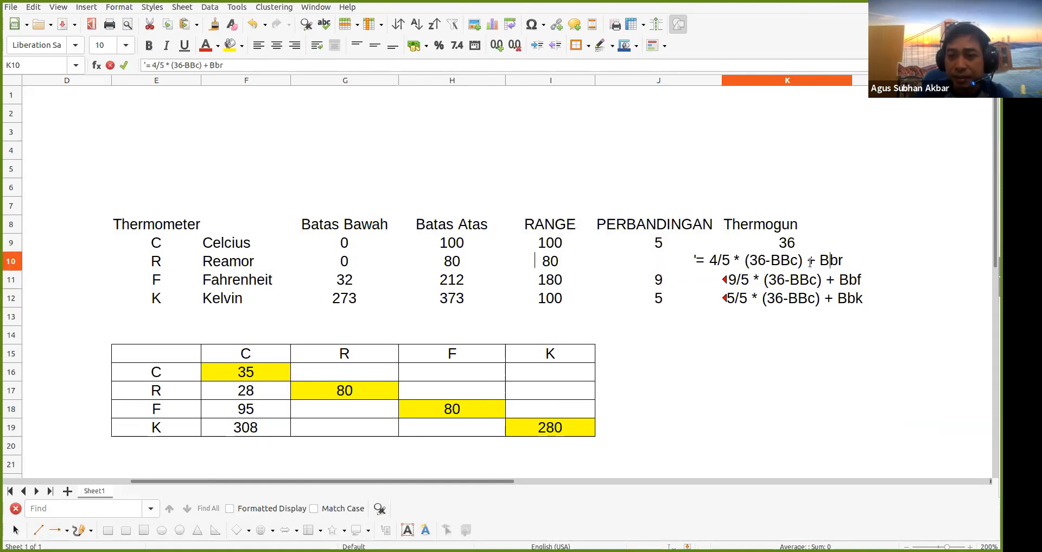
{"action": "key", "text": "Delete"}
{"action": "type", "text": "B"}
{"action": "key", "text": "Return"}
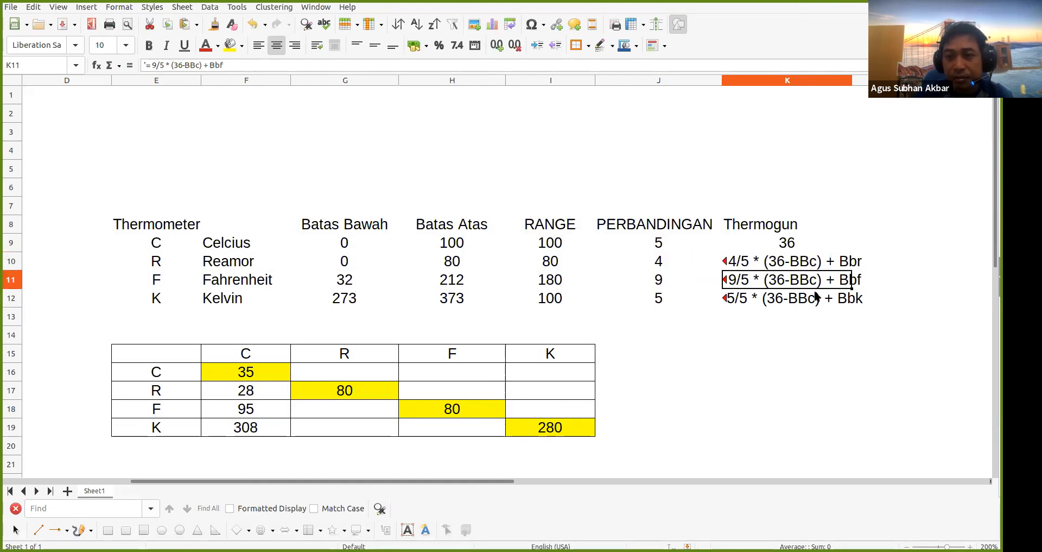
{"action": "left_click", "coordinate": [793, 333]}
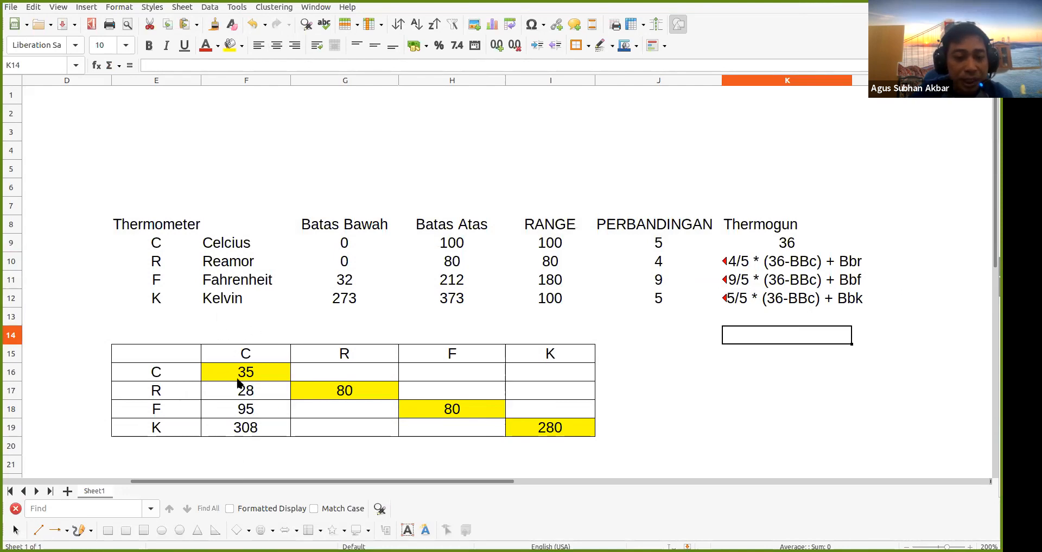
Test the conversions by entering Celsius values 27, then 0, in F16
{"action": "left_click", "coordinate": [260, 386]}
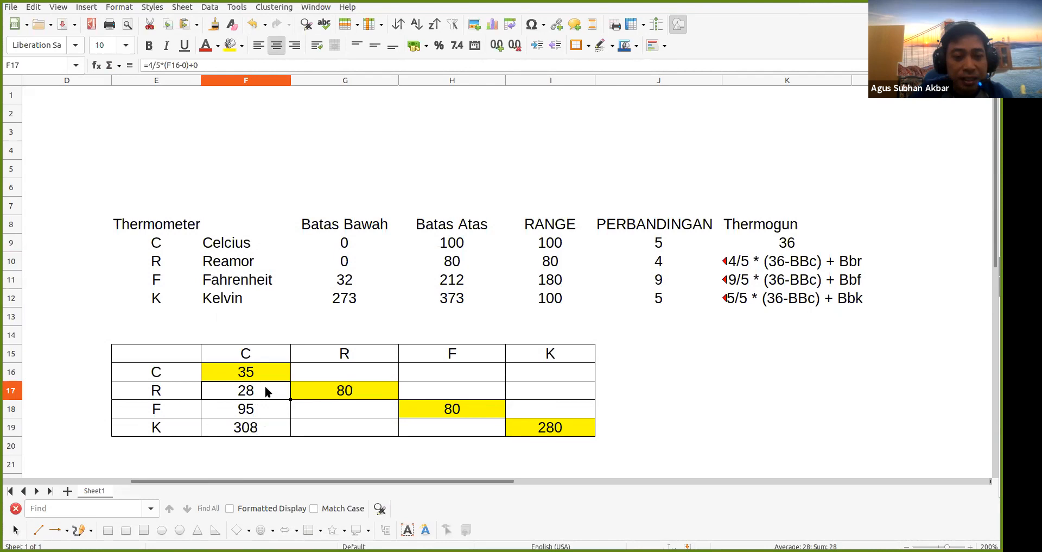
{"action": "left_click", "coordinate": [281, 373]}
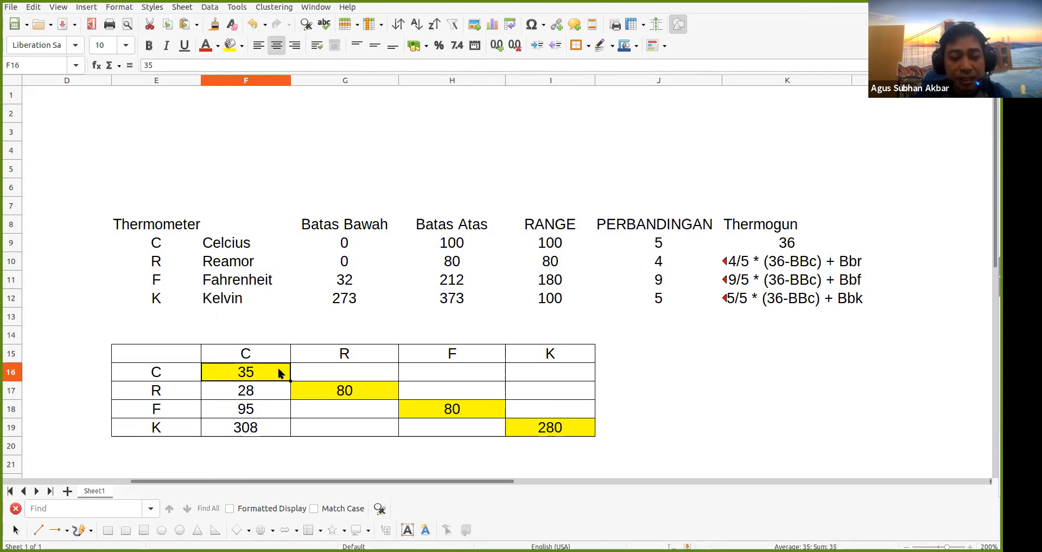
{"action": "type", "text": "27"}
{"action": "key", "text": "Return"}
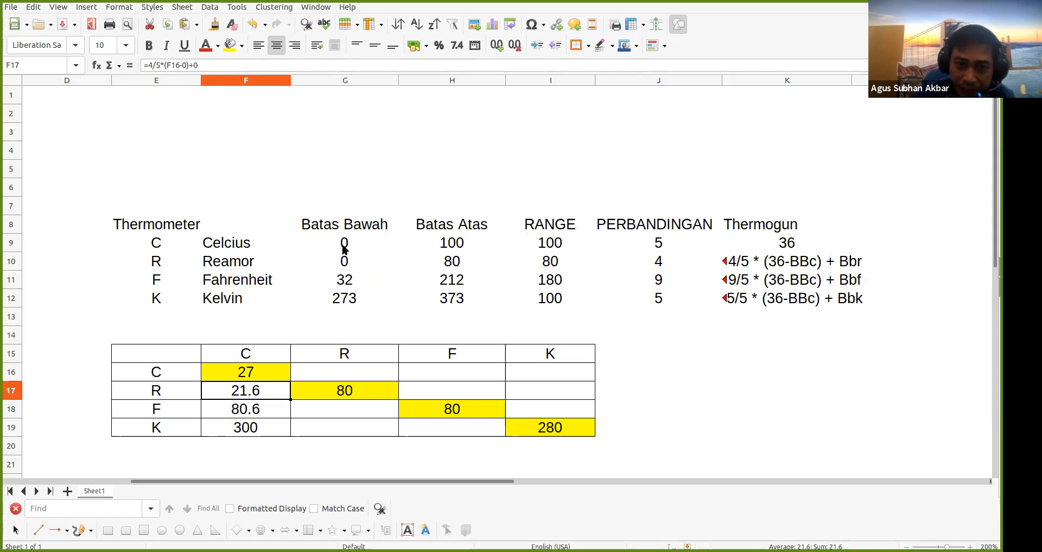
{"action": "left_click", "coordinate": [273, 372]}
{"action": "type", "text": "0"}
{"action": "key", "text": "Return"}
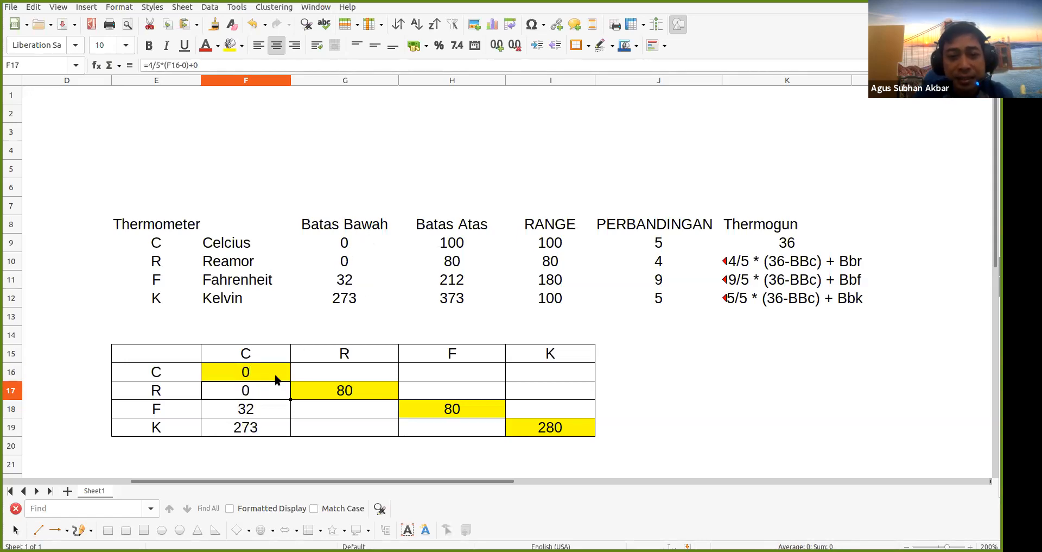
Set F16 to 100 so F17:F19 show 80, 212 and 373
{"action": "type", "text": "100"}
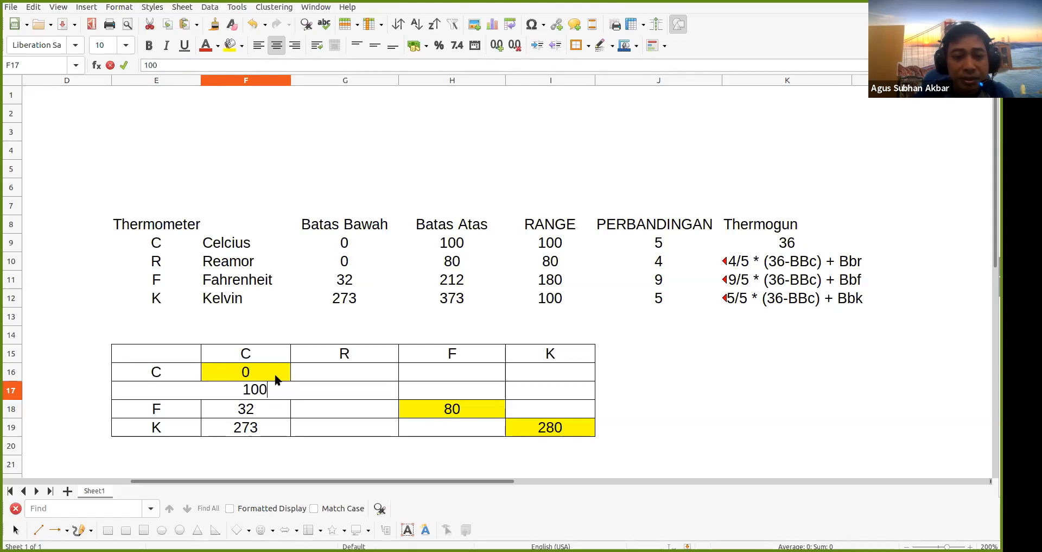
{"action": "key", "text": "Escape"}
{"action": "left_click", "coordinate": [276, 375]}
{"action": "type", "text": "100"}
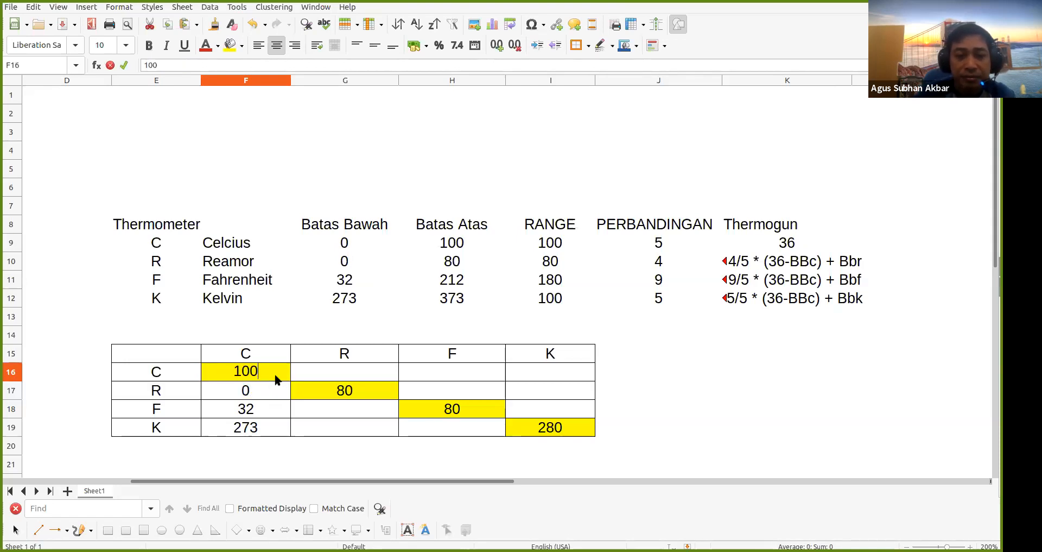
{"action": "key", "text": "Return"}
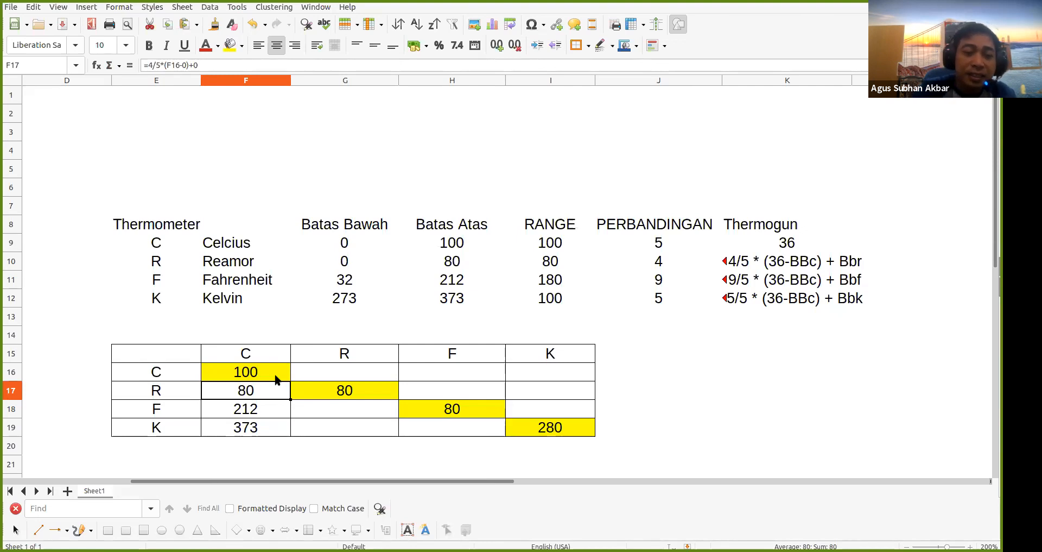
{"action": "left_click", "coordinate": [338, 398]}
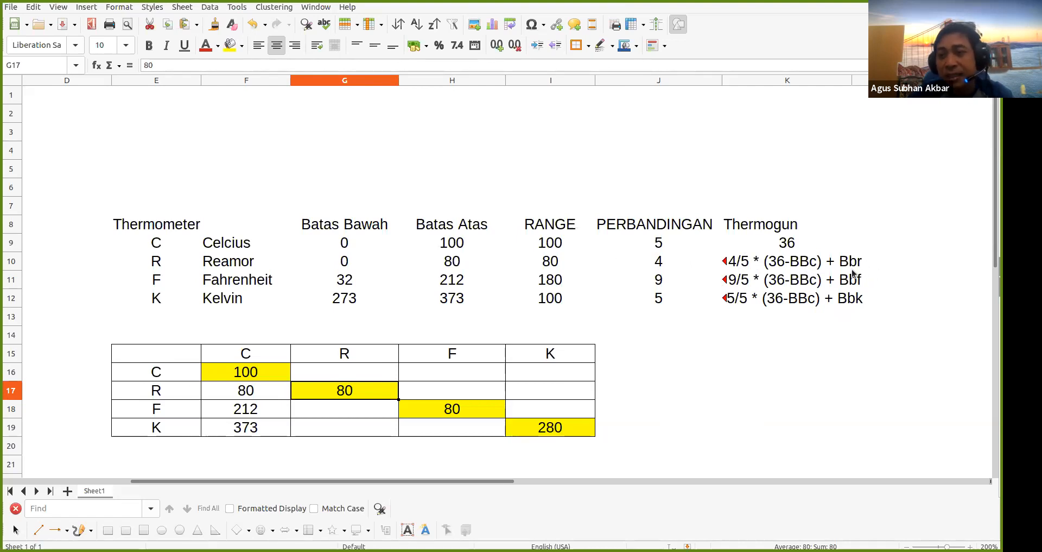
Enter =5/4*(G17-0)+0 in G16, converting Reamor 80 back to Celsius 100
{"action": "left_click", "coordinate": [345, 368]}
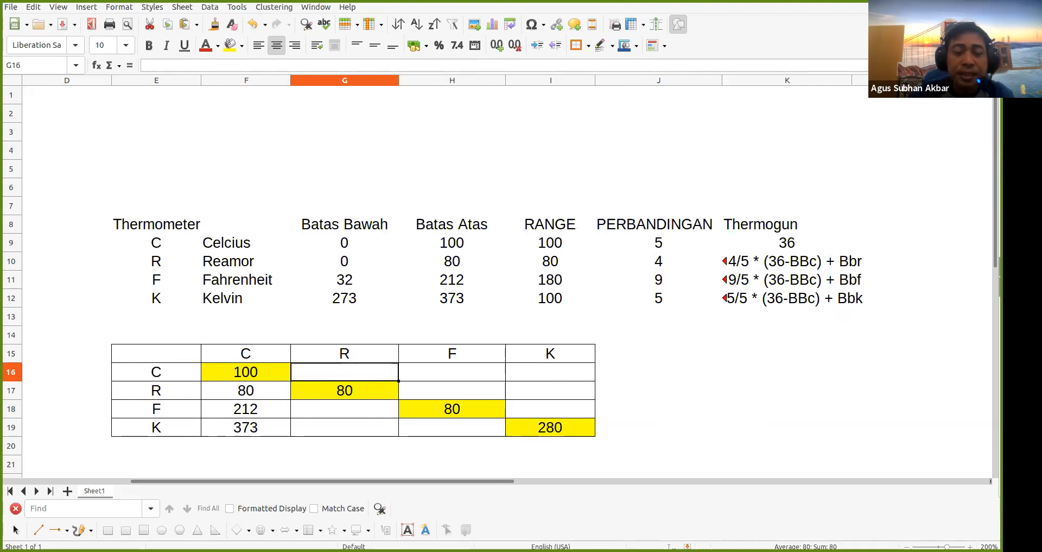
{"action": "key", "text": "Down"}
{"action": "key", "text": "Down"}
{"action": "key", "text": "Down"}
{"action": "key", "text": "Up"}
{"action": "key", "text": "Up"}
{"action": "key", "text": "Up"}
{"action": "type", "text": "="}
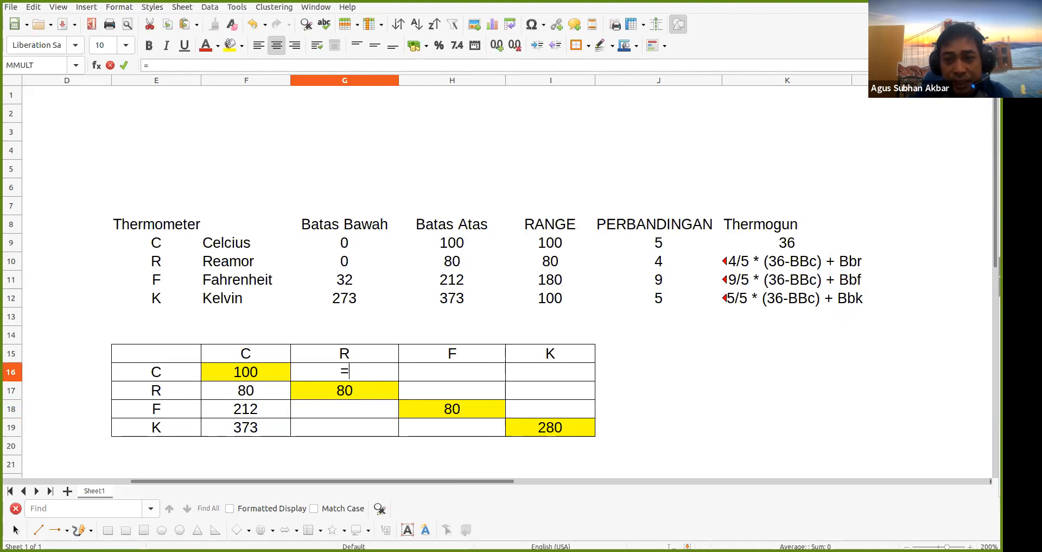
{"action": "type", "text": "5"}
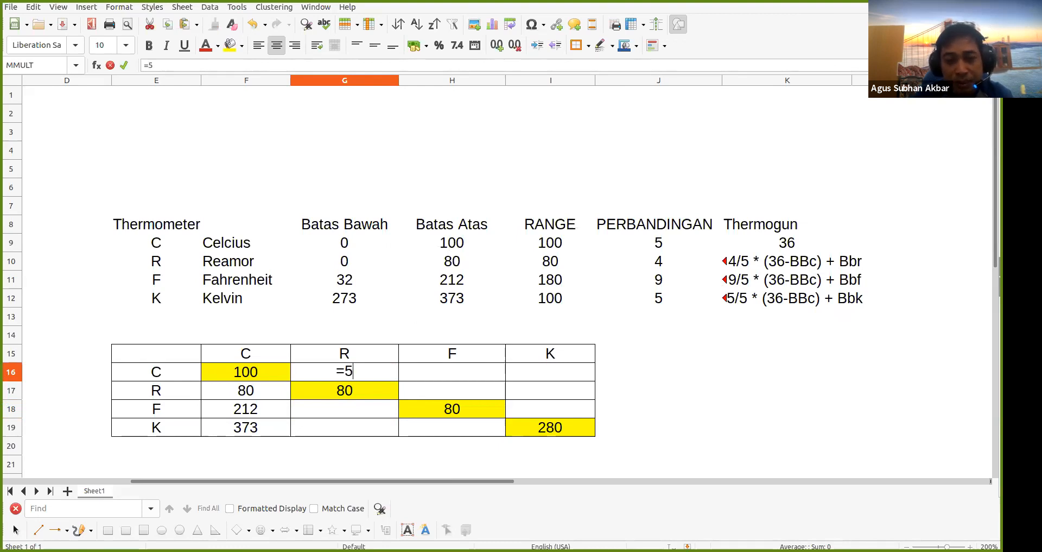
{"action": "type", "text": "/"}
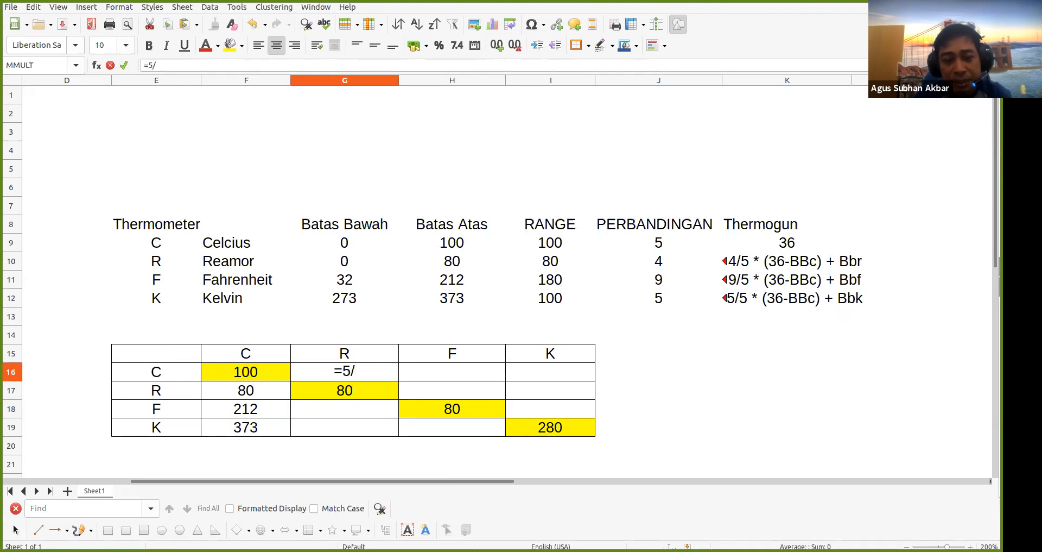
{"action": "type", "text": "4"}
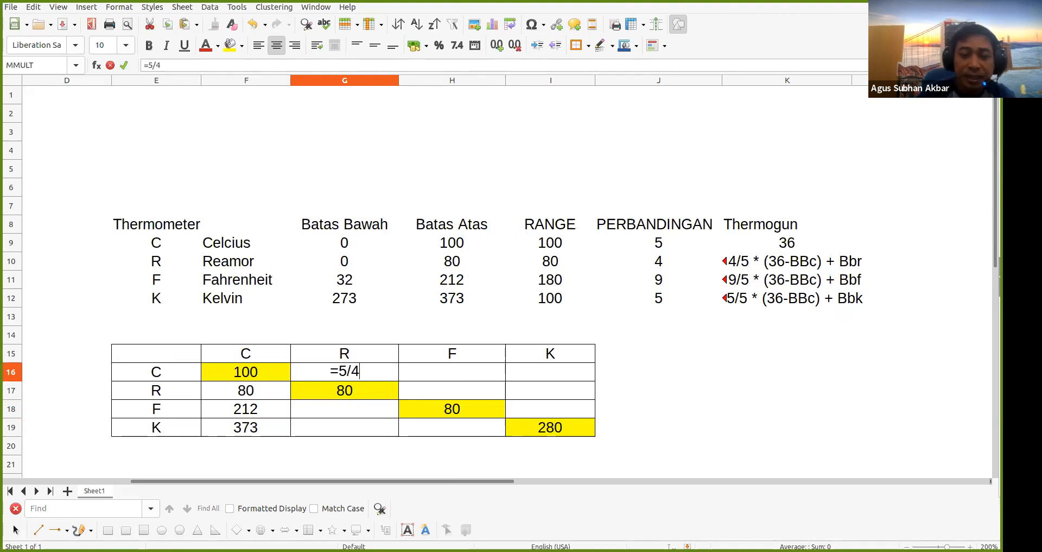
{"action": "type", "text": "*("}
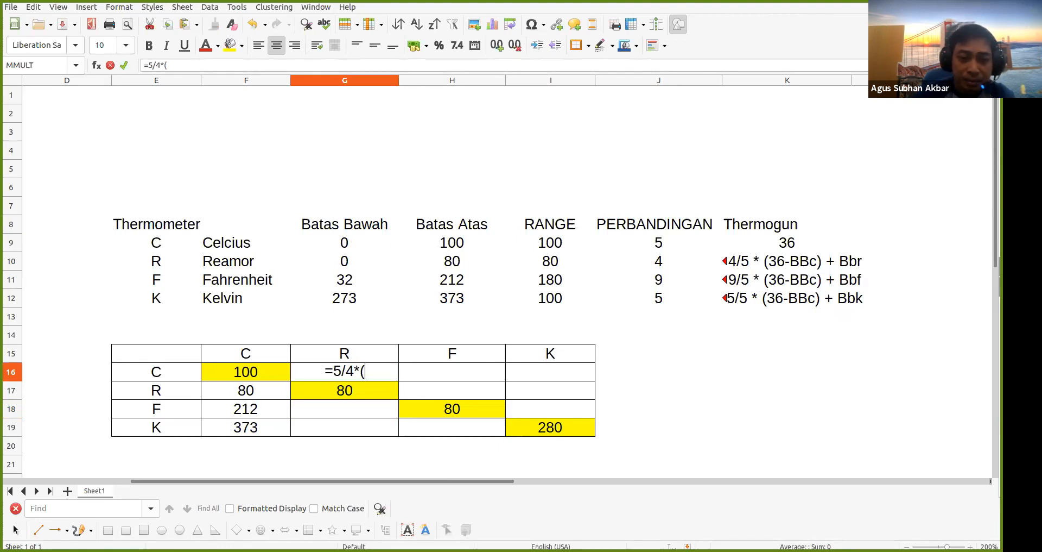
{"action": "left_click", "coordinate": [330, 392]}
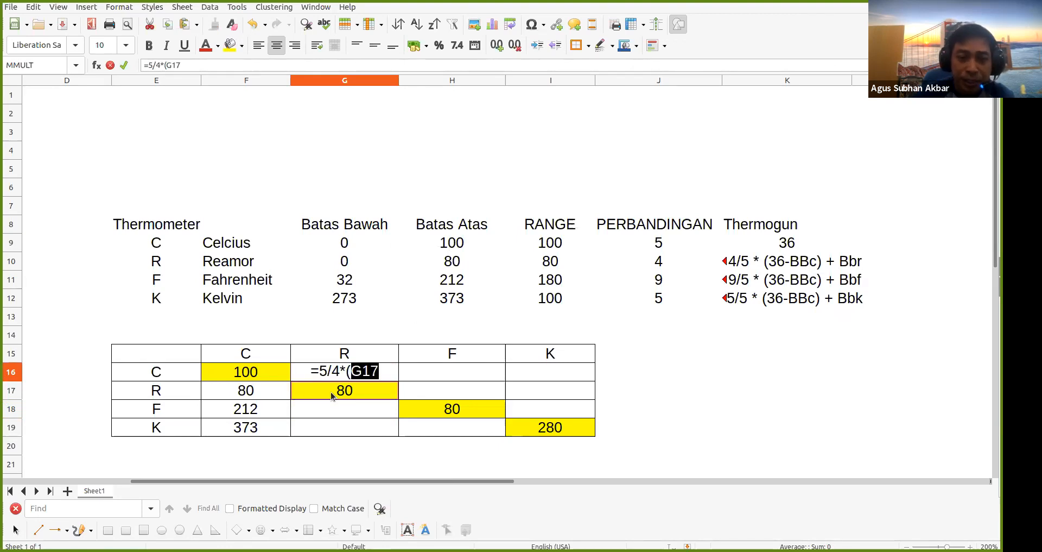
{"action": "type", "text": "-"}
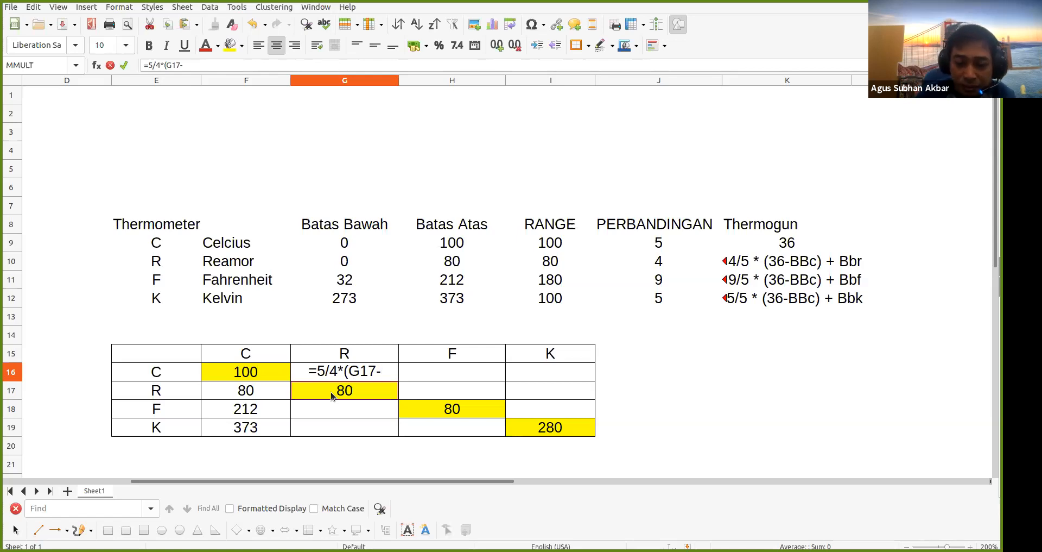
{"action": "type", "text": "0"}
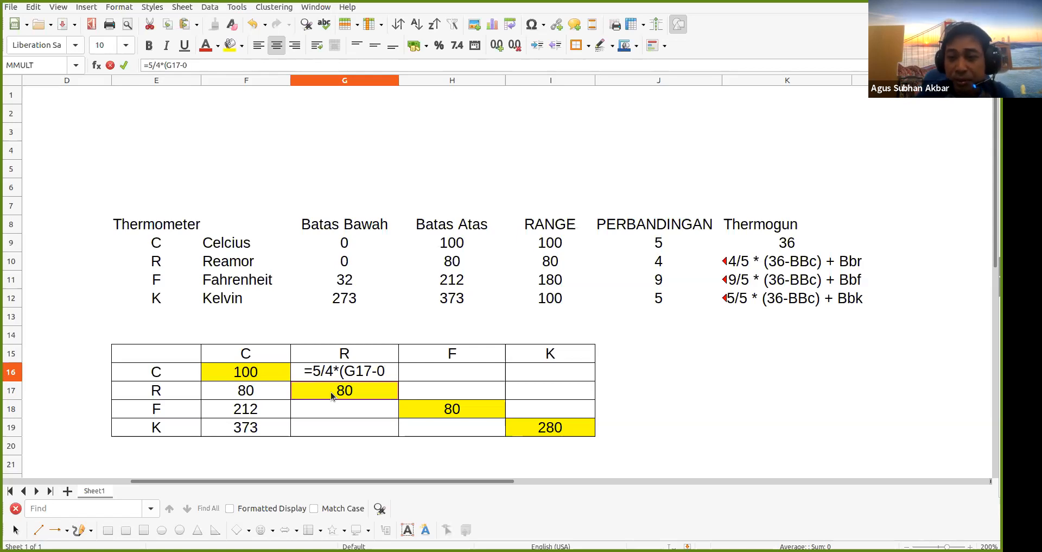
{"action": "type", "text": ")"}
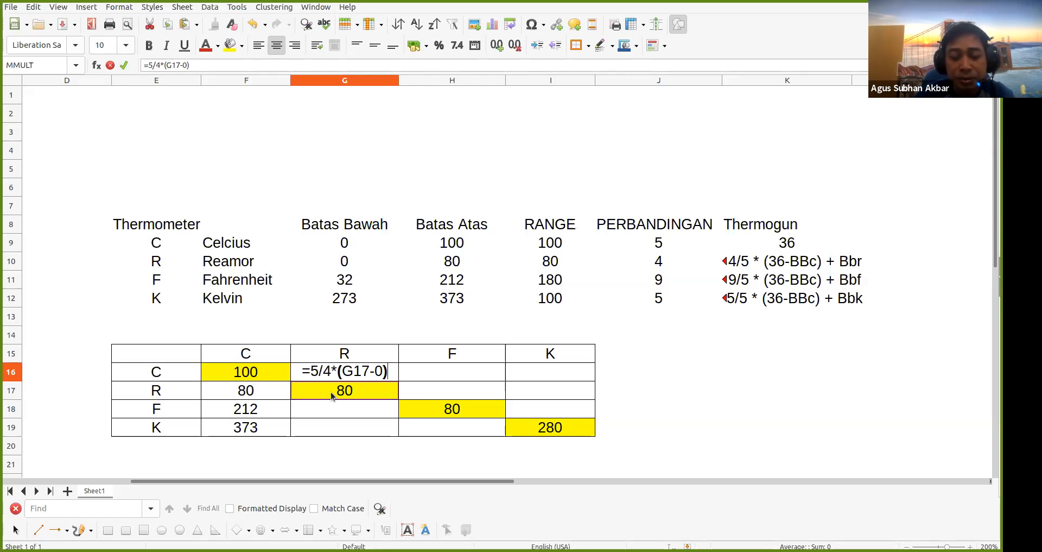
{"action": "type", "text": "+"}
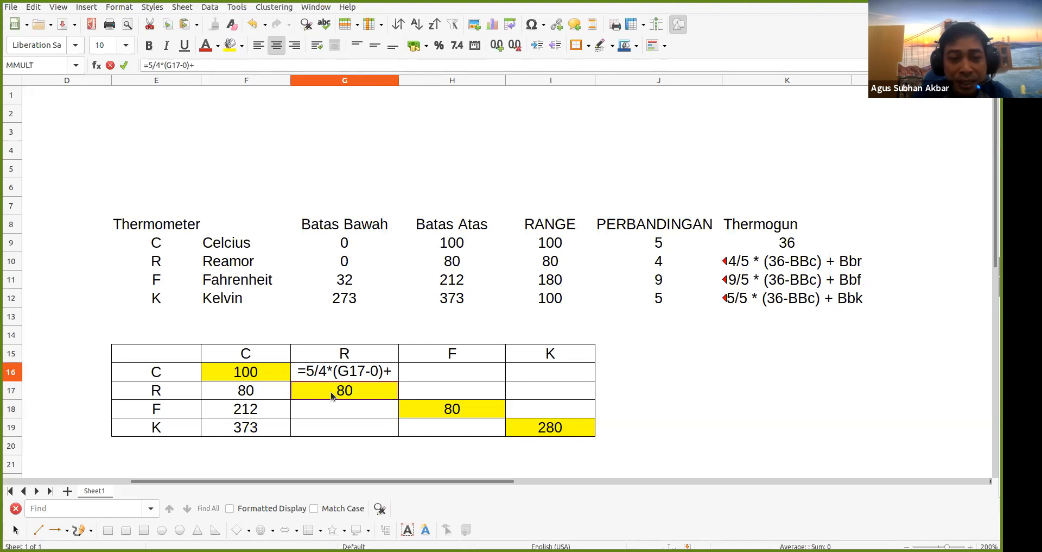
{"action": "type", "text": "0"}
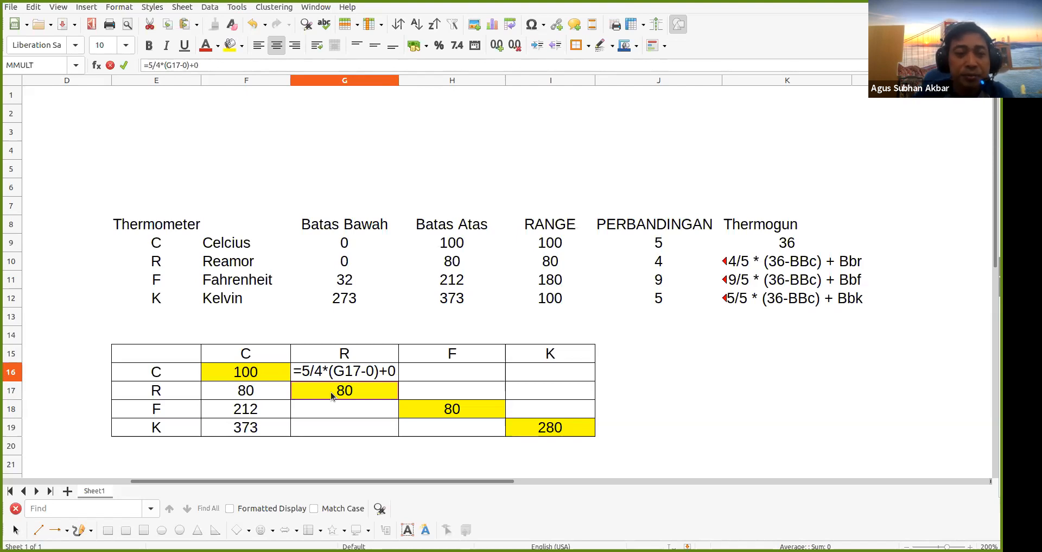
{"action": "key", "text": "Return"}
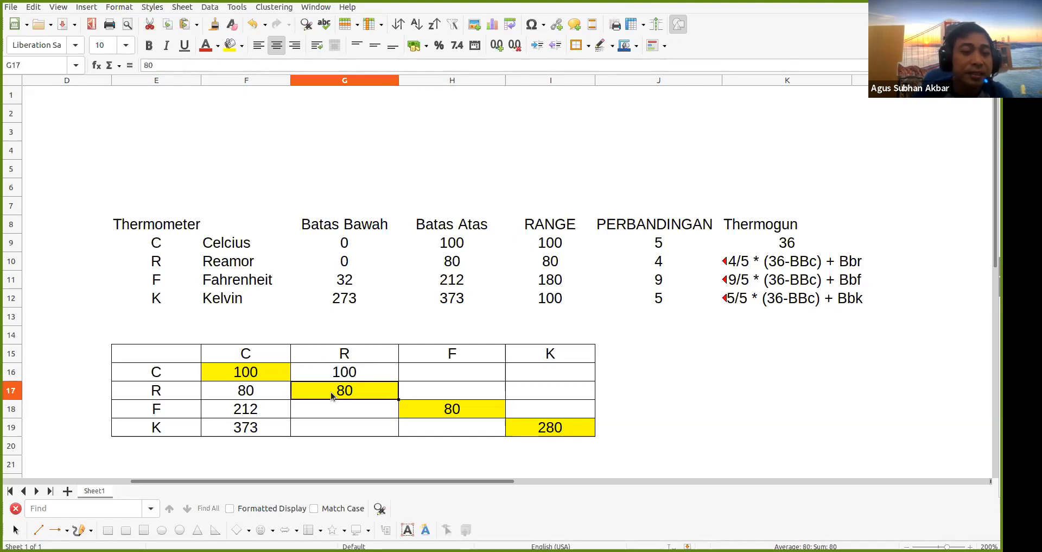
Enter =9/4*(G17-0)+32 in G18 so the Reamor 80 converts to Fahrenheit 212
{"action": "key", "text": "Down"}
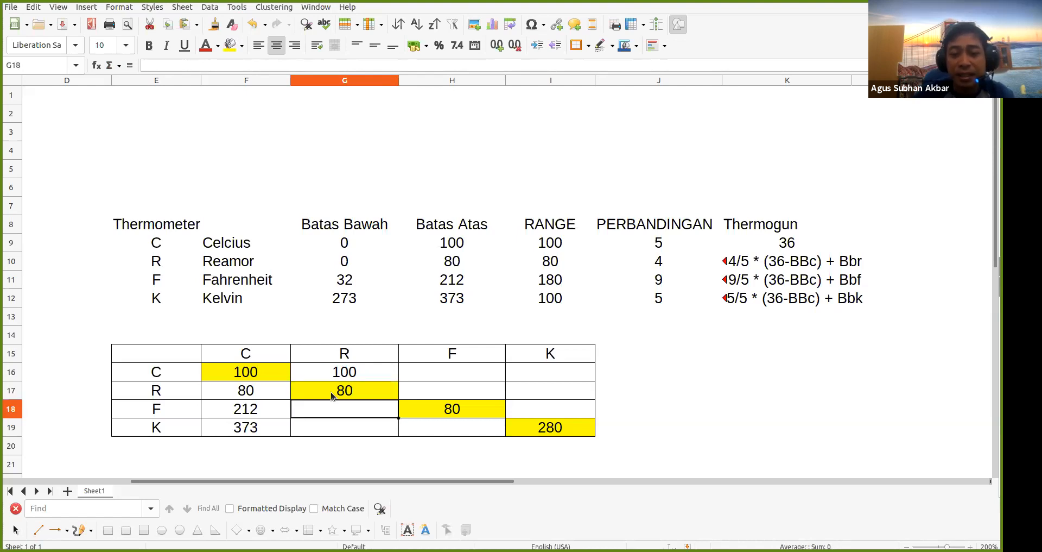
{"action": "type", "text": "="}
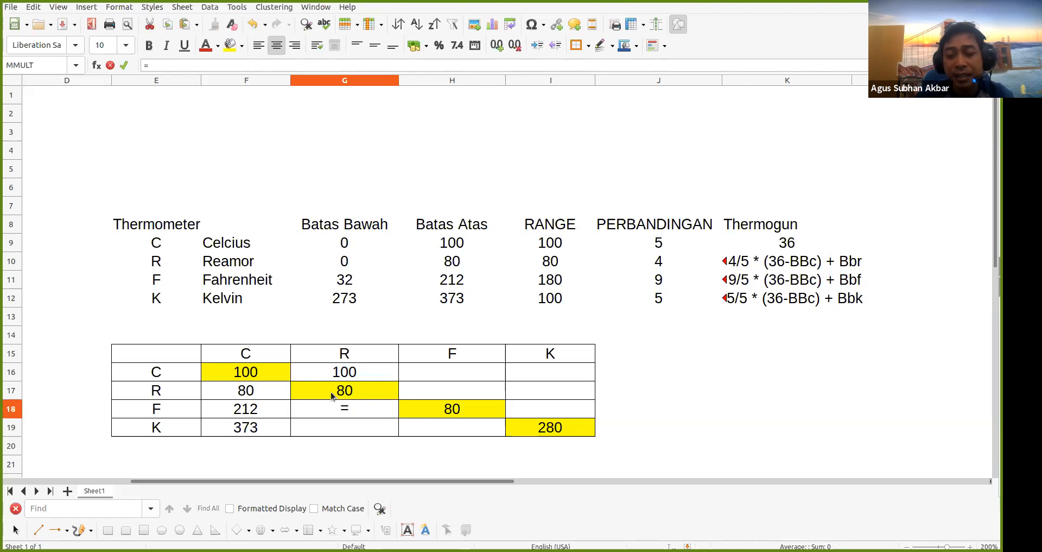
{"action": "type", "text": "9/4"}
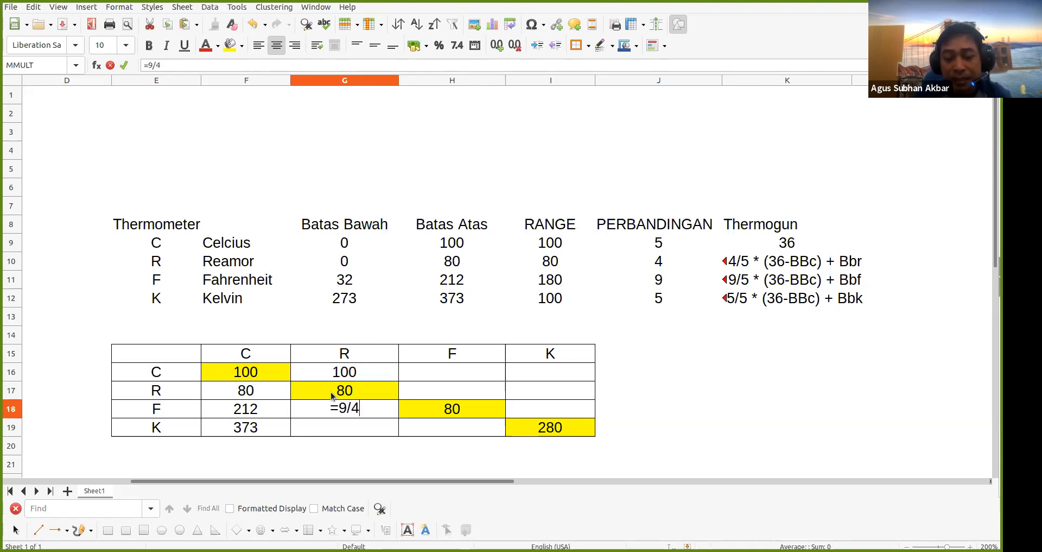
{"action": "type", "text": "*"}
{"action": "type", "text": "9"}
{"action": "key", "text": "BackSpace"}
{"action": "key", "text": "BackSpace"}
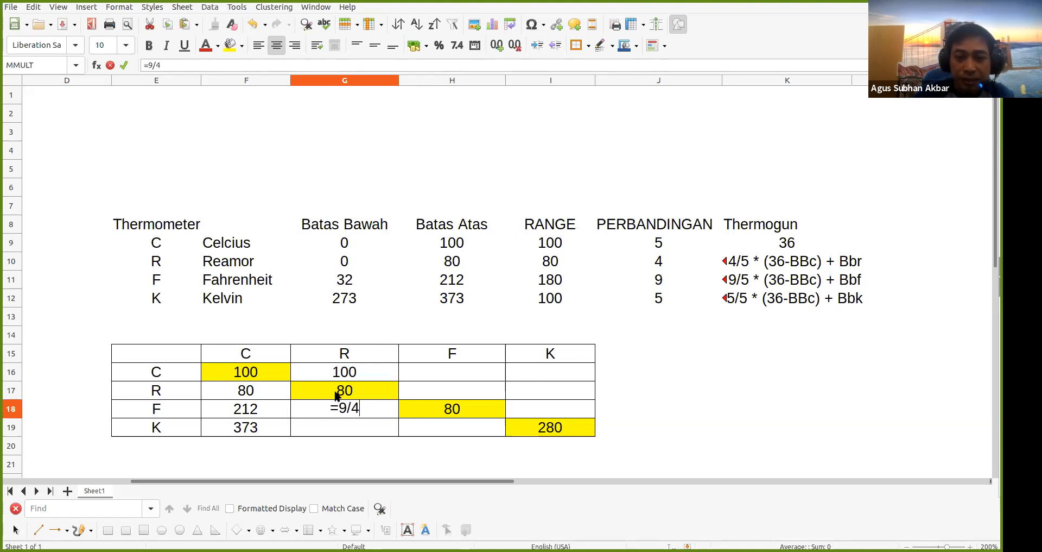
{"action": "type", "text": "*("}
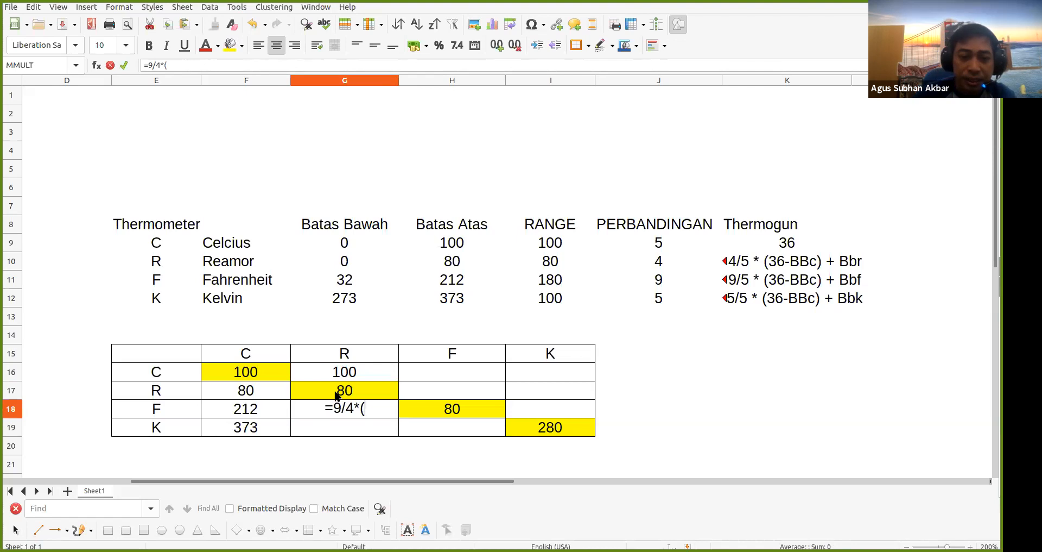
{"action": "left_click", "coordinate": [348, 389]}
{"action": "type", "text": "-"}
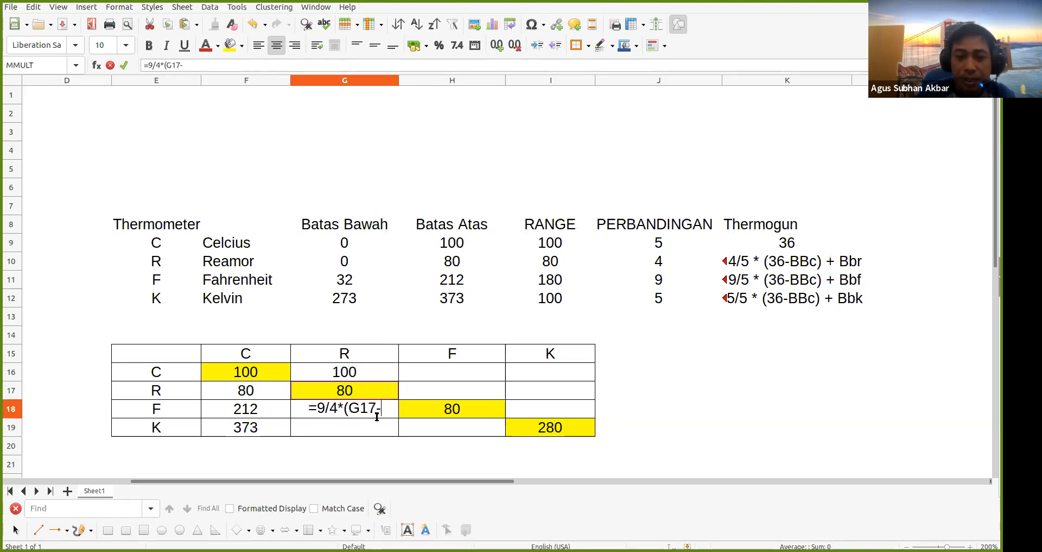
{"action": "type", "text": "0)+"}
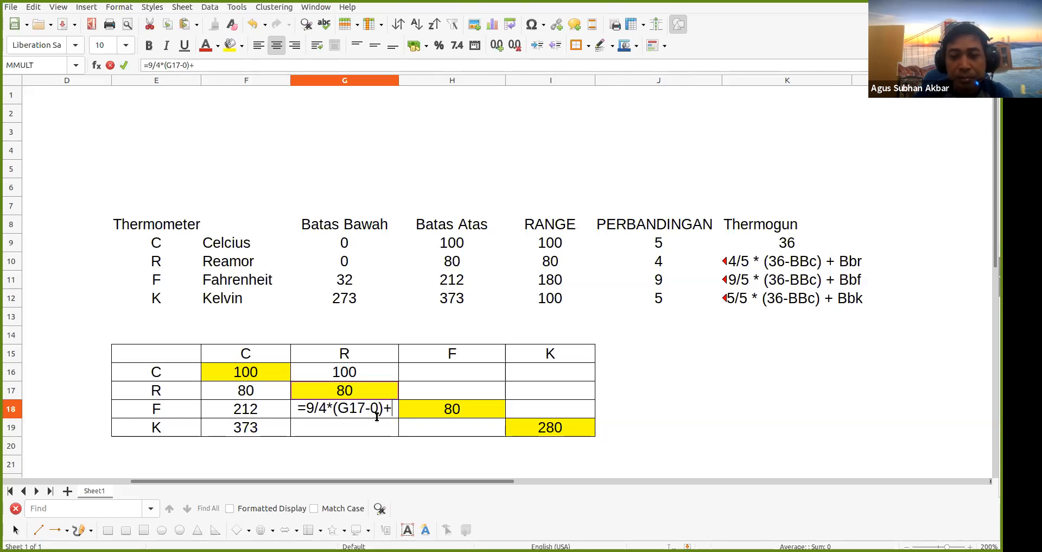
{"action": "type", "text": "32"}
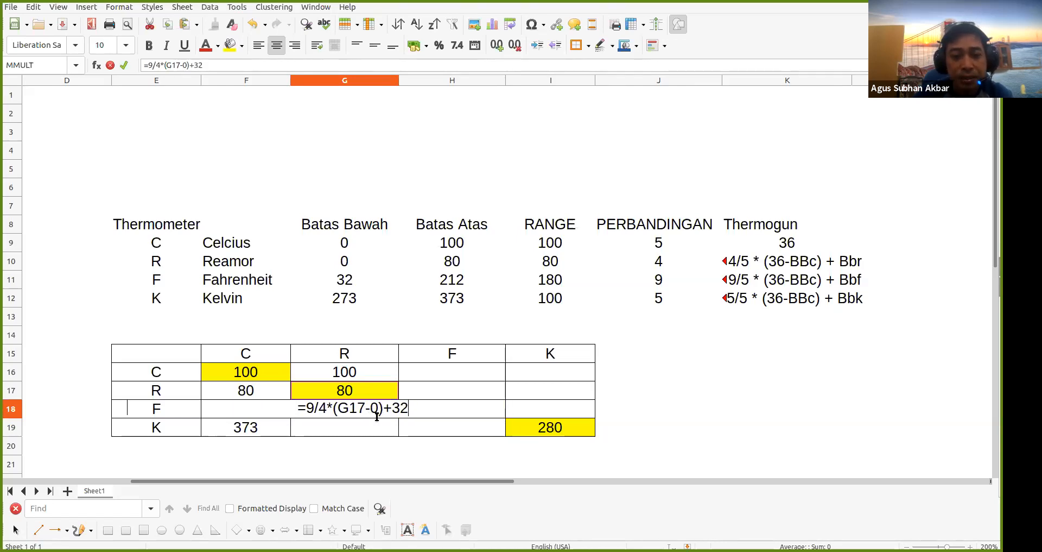
{"action": "key", "text": "Return"}
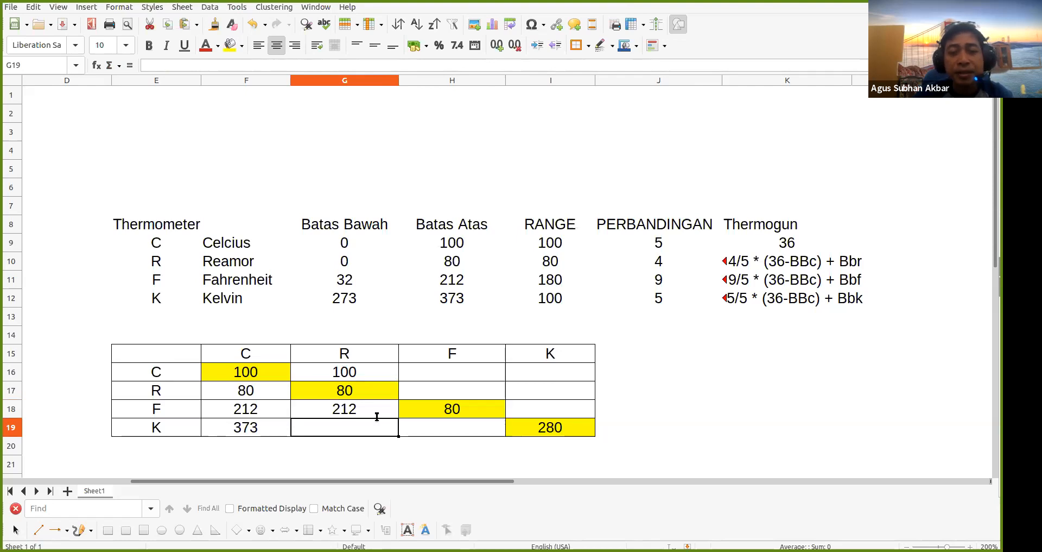
Type the Reamor-to-Kelvin formula =5/4*(G17-0)+273 into G19
{"action": "type", "text": "="}
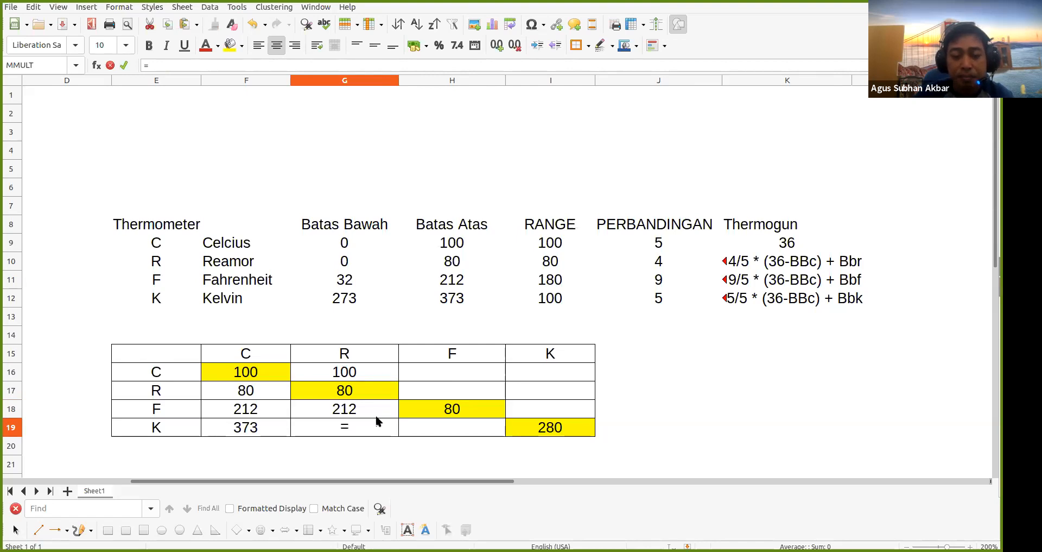
{"action": "type", "text": "5"}
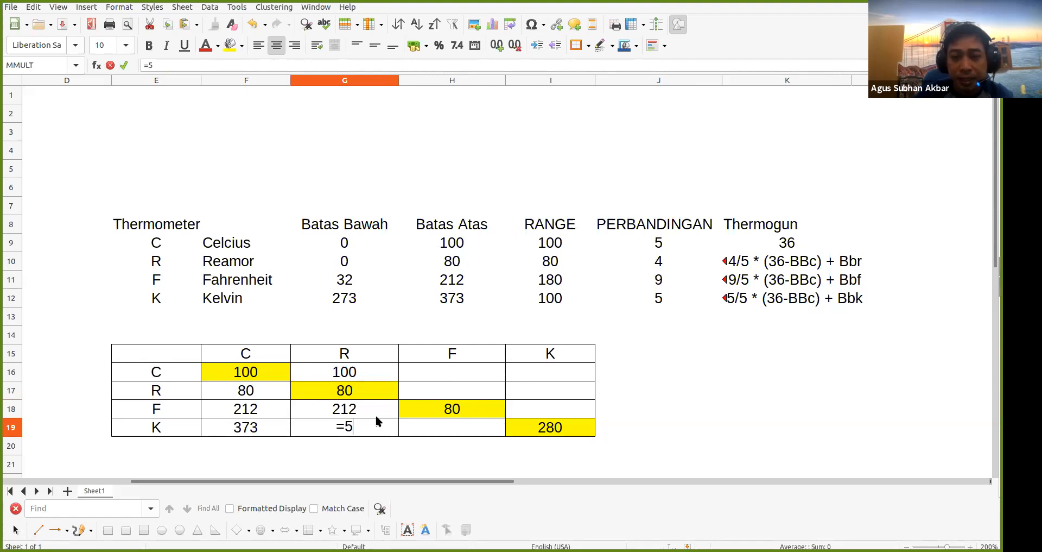
{"action": "type", "text": "/4*("}
{"action": "left_click", "coordinate": [361, 390]}
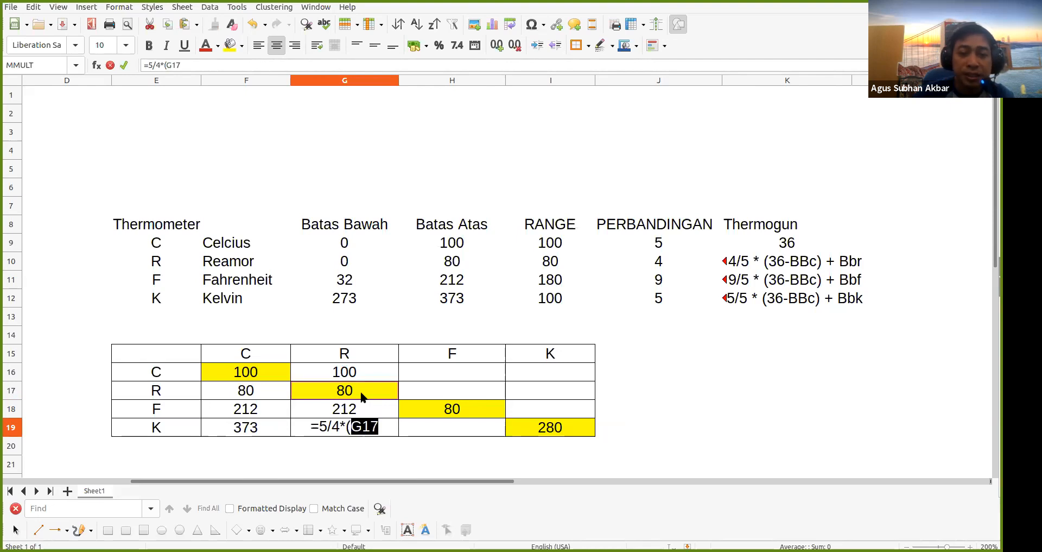
{"action": "type", "text": "-"}
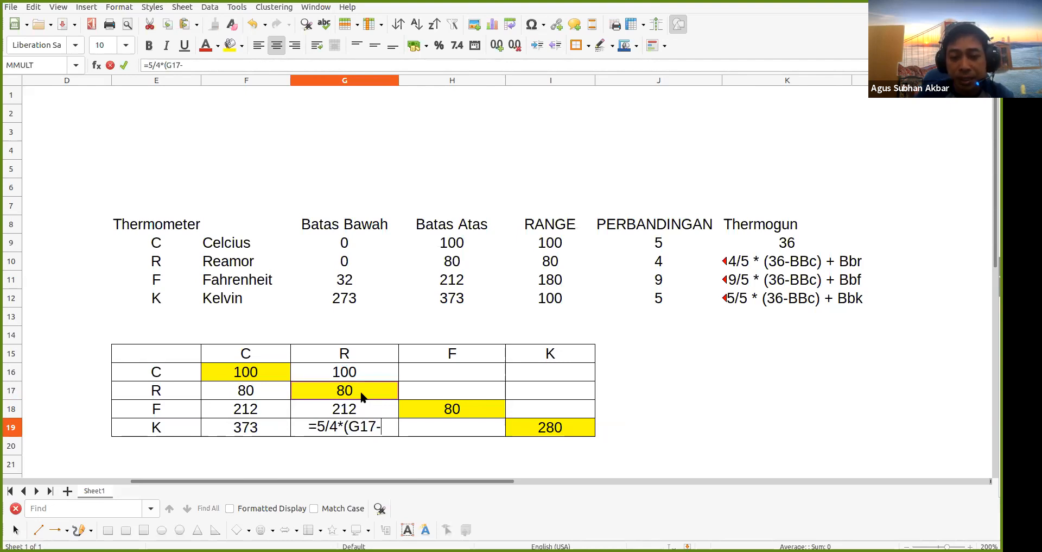
{"action": "type", "text": "0)"}
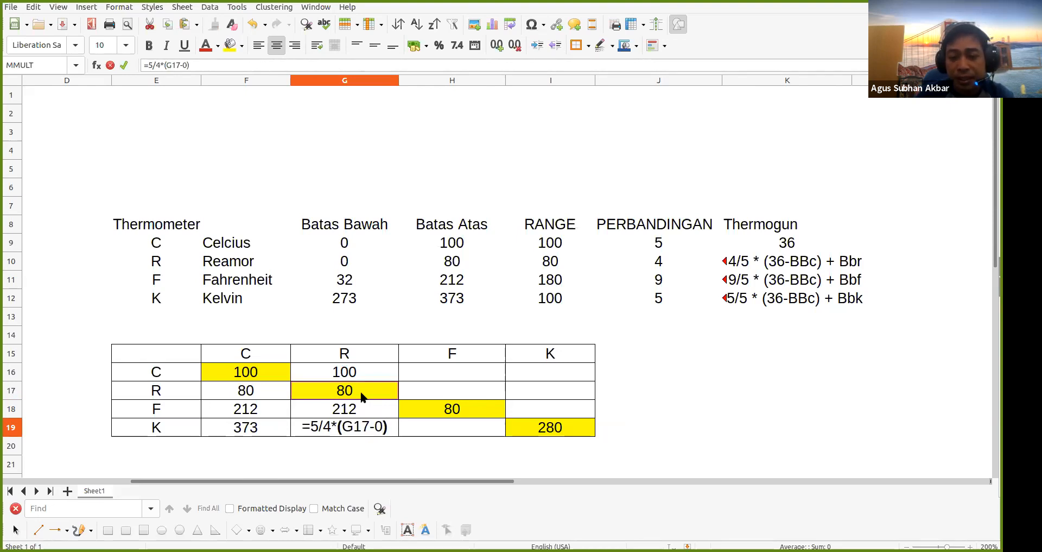
{"action": "type", "text": "+"}
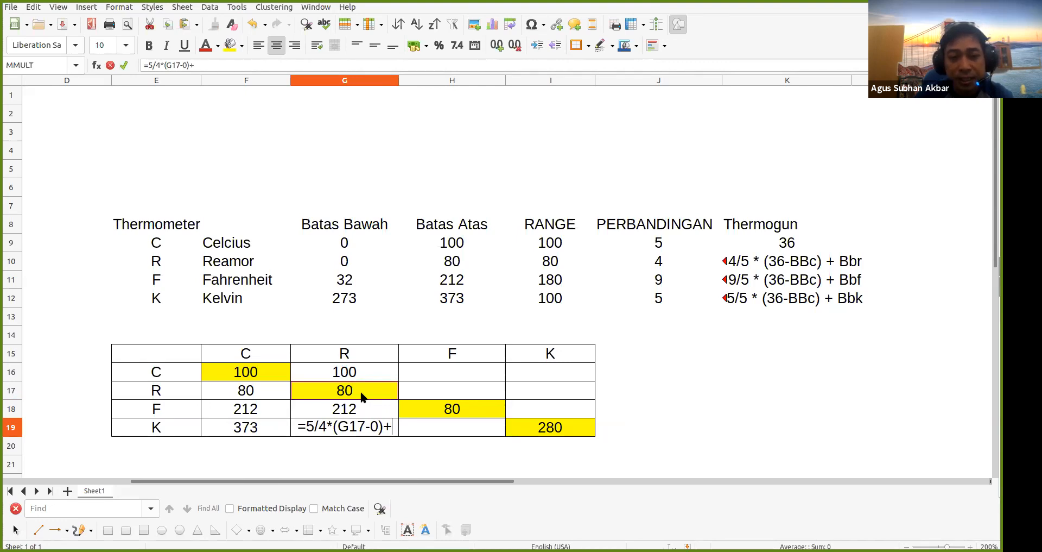
{"action": "type", "text": "27"}
{"action": "type", "text": "373"}
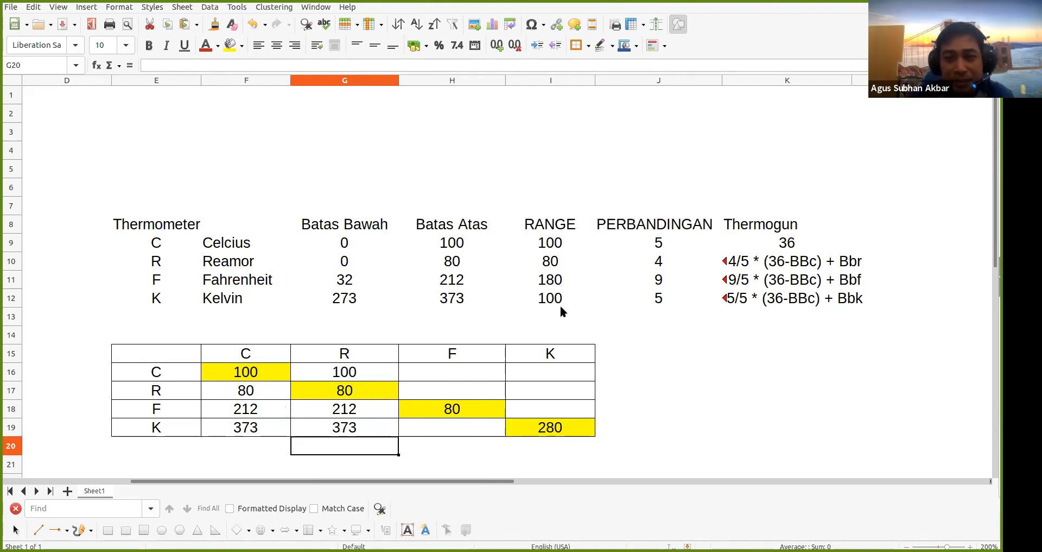
{"action": "left_click", "coordinate": [245, 359]}
{"action": "left_click_drag", "start_coordinate": [245, 361], "coordinate": [245, 429]}
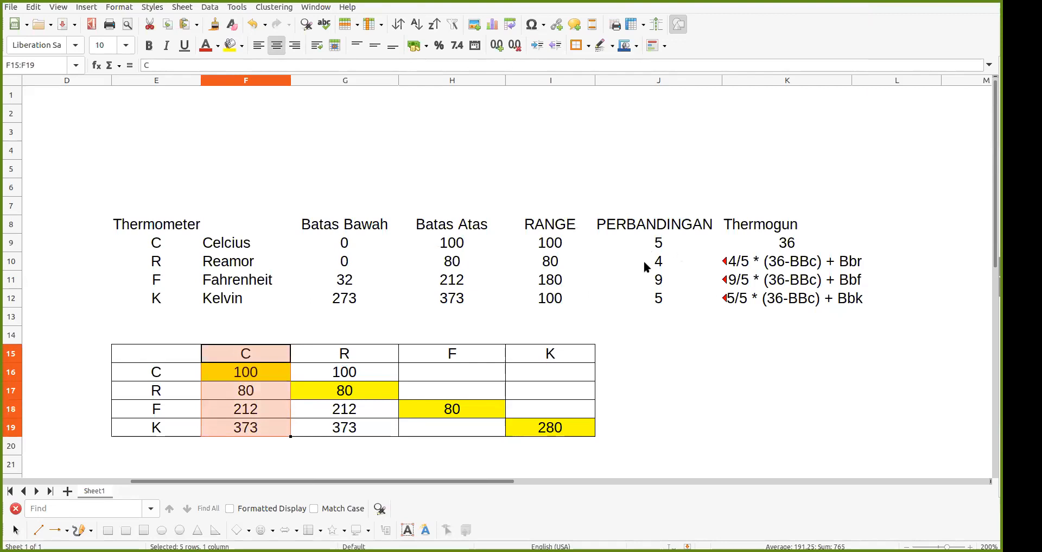
{"action": "left_click", "coordinate": [671, 228]}
{"action": "left_click", "coordinate": [657, 248]}
{"action": "left_click_drag", "start_coordinate": [660, 226], "coordinate": [652, 301]}
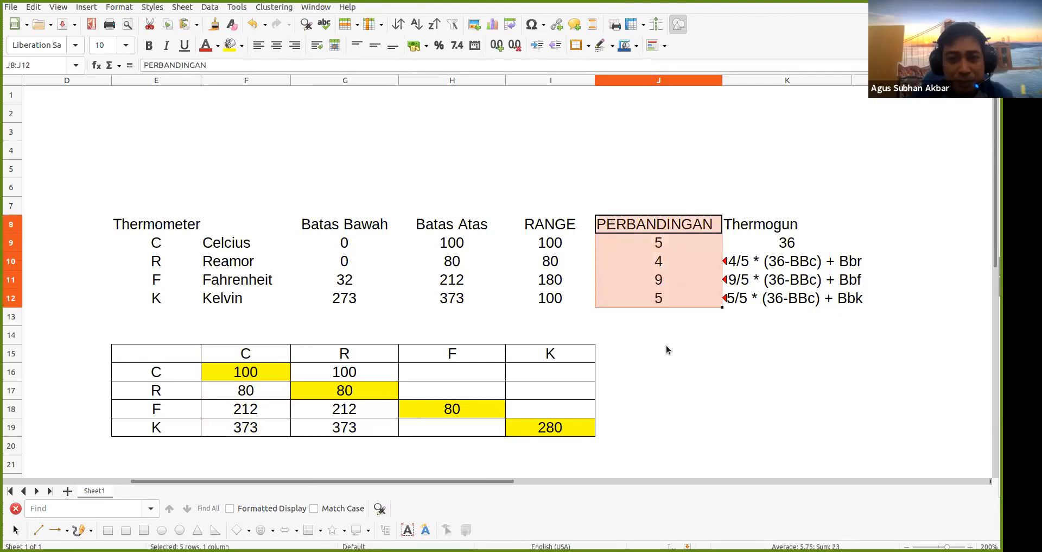
{"action": "left_click", "coordinate": [662, 243]}
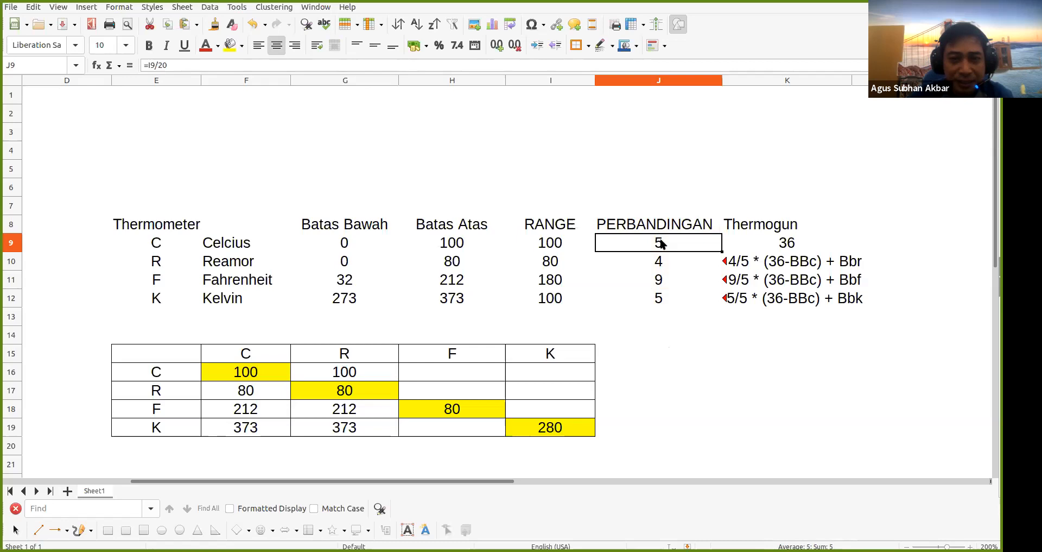
{"action": "left_click", "coordinate": [269, 392]}
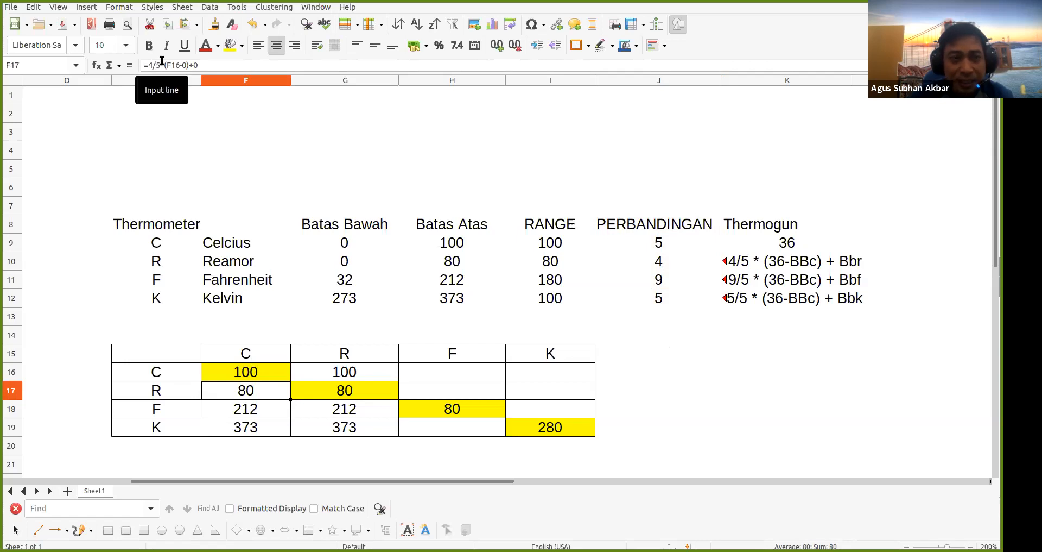
Inspect F17's Celsius-to-Reamor formula without changes, then display G16's Reamor-to-Celsius formula
{"action": "double_click", "coordinate": [252, 398]}
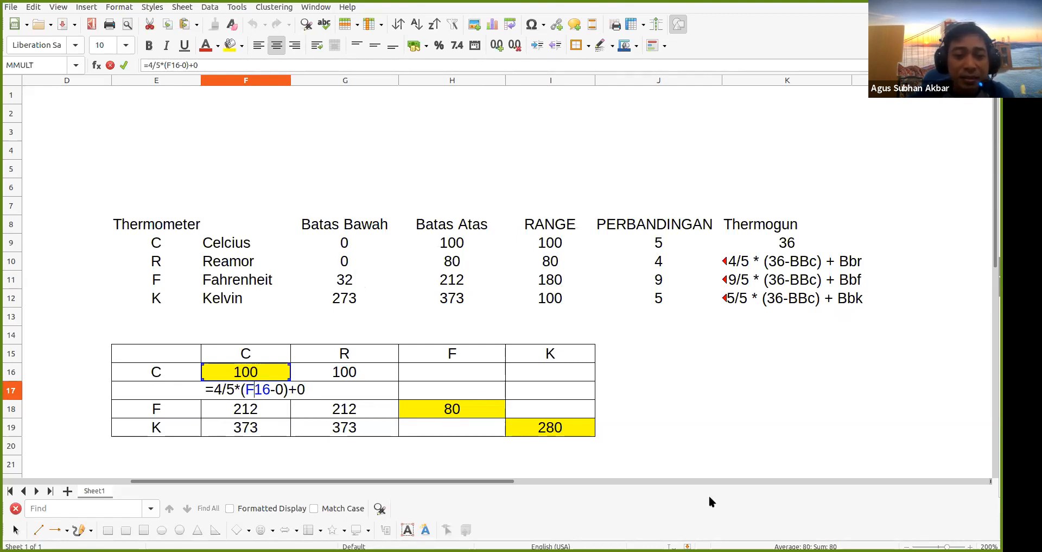
{"action": "key", "text": "Return"}
{"action": "left_click", "coordinate": [349, 378]}
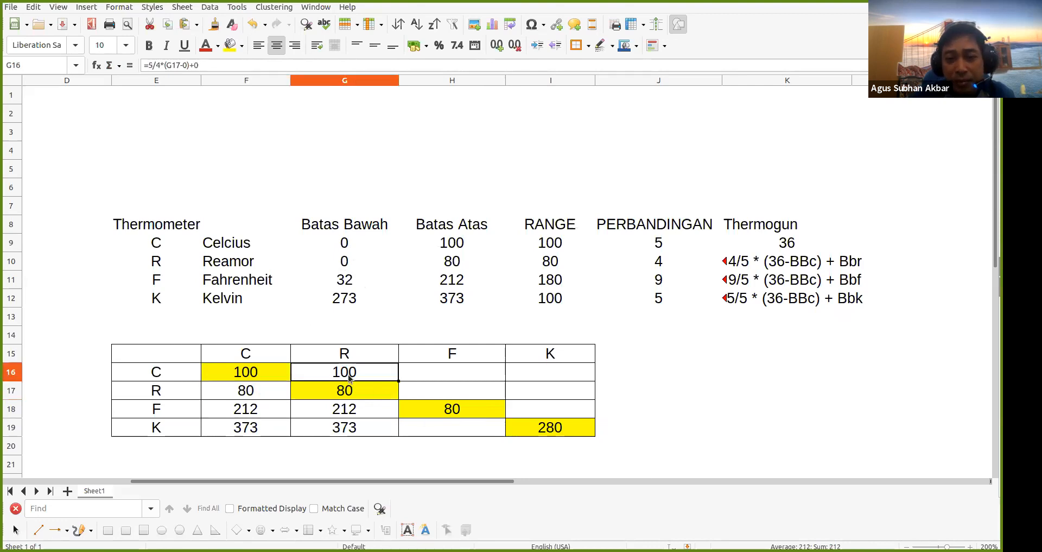
{"action": "double_click", "coordinate": [349, 378]}
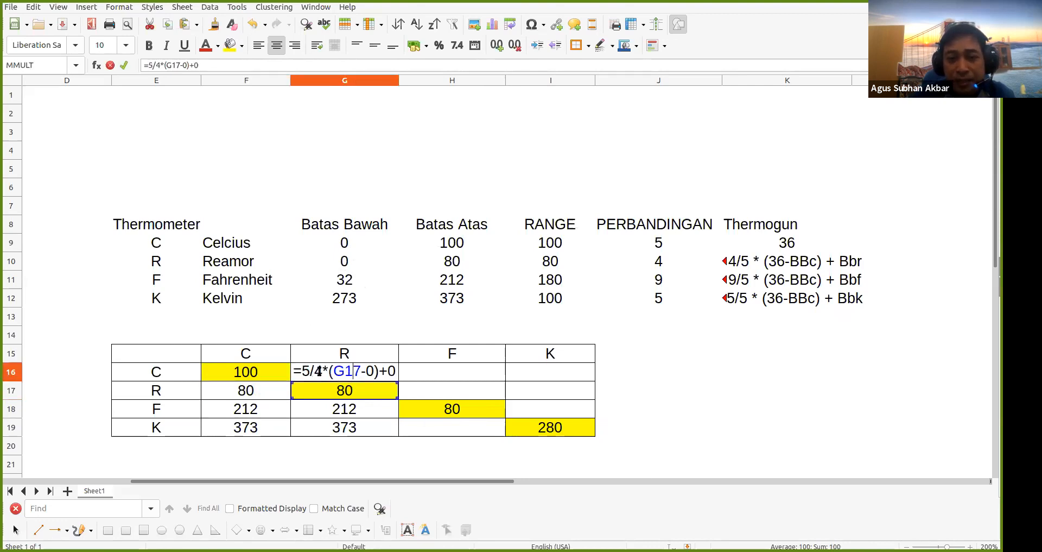
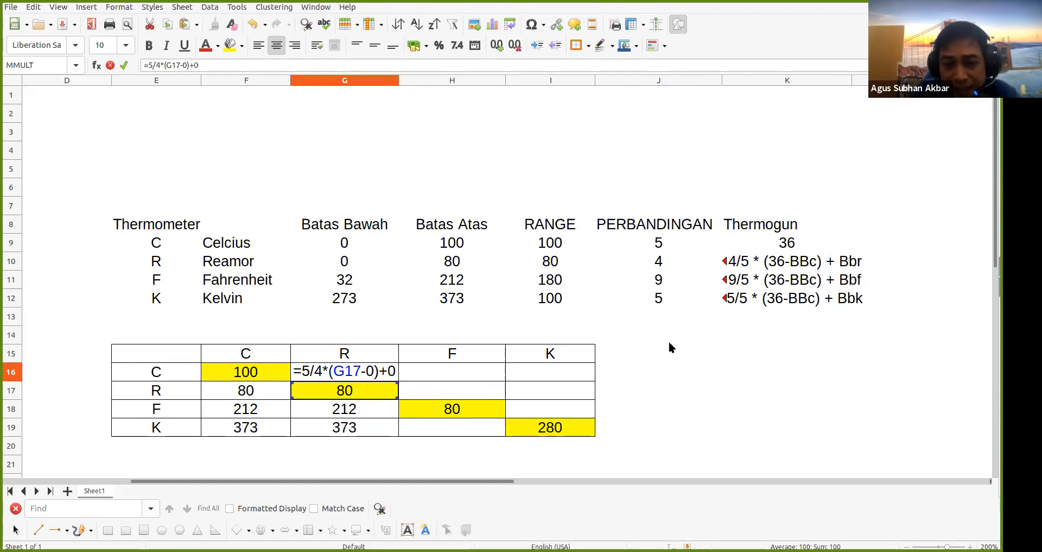
Commit G16's formula =5/4*(G17-0)+0 so it returns 100, then move toward H16
{"action": "key", "text": "Return"}
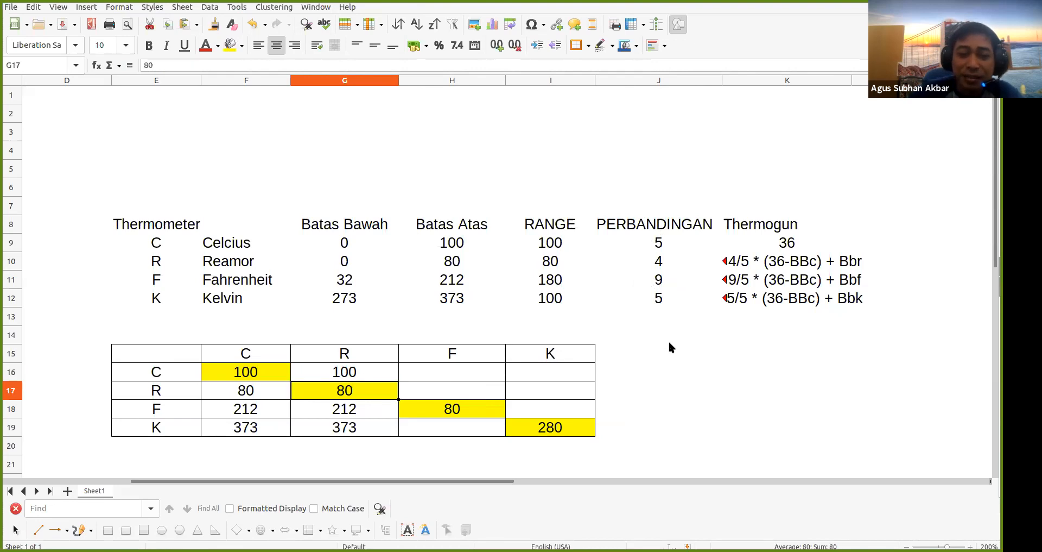
{"action": "key", "text": "Right"}
{"action": "key", "text": "Up"}
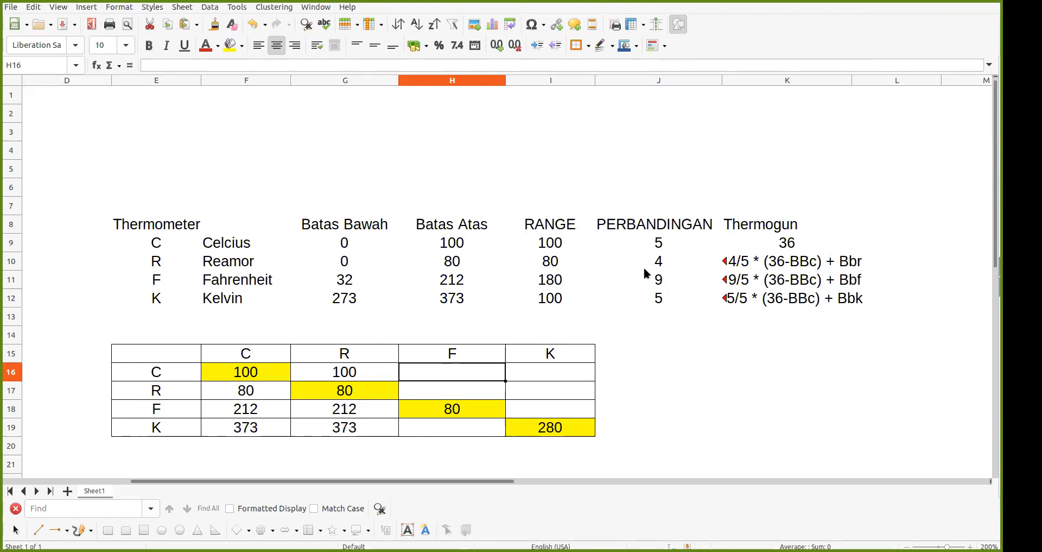
{"action": "left_click", "coordinate": [545, 364]}
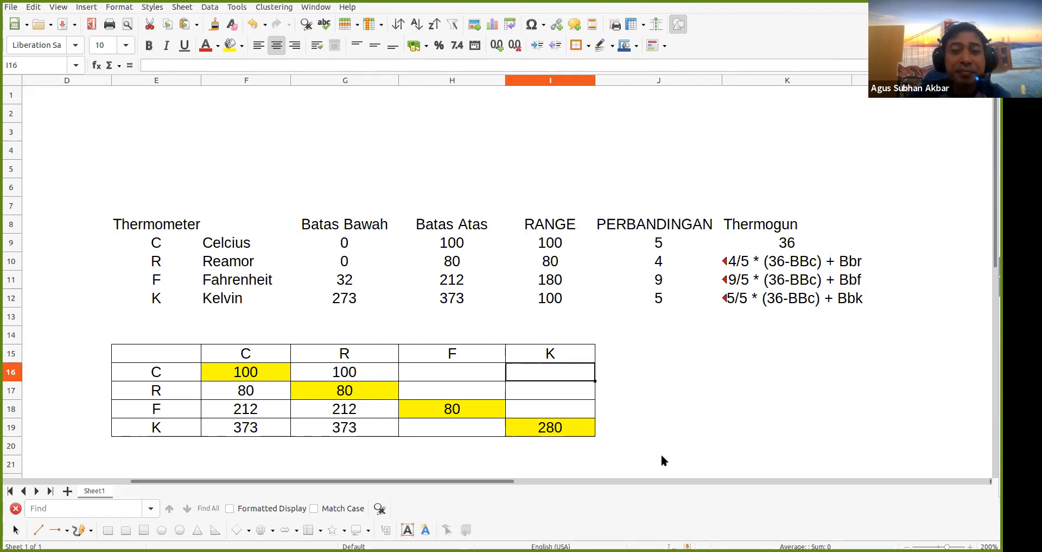
{"action": "left_click", "coordinate": [717, 391]}
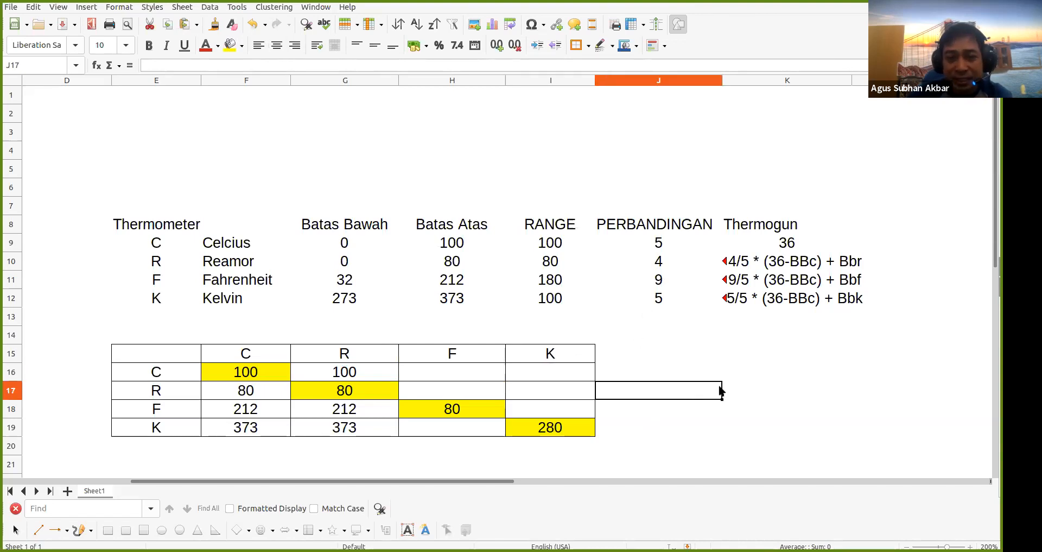
{"action": "scroll", "coordinate": [719, 390], "scroll_direction": "down", "scroll_amount": 2}
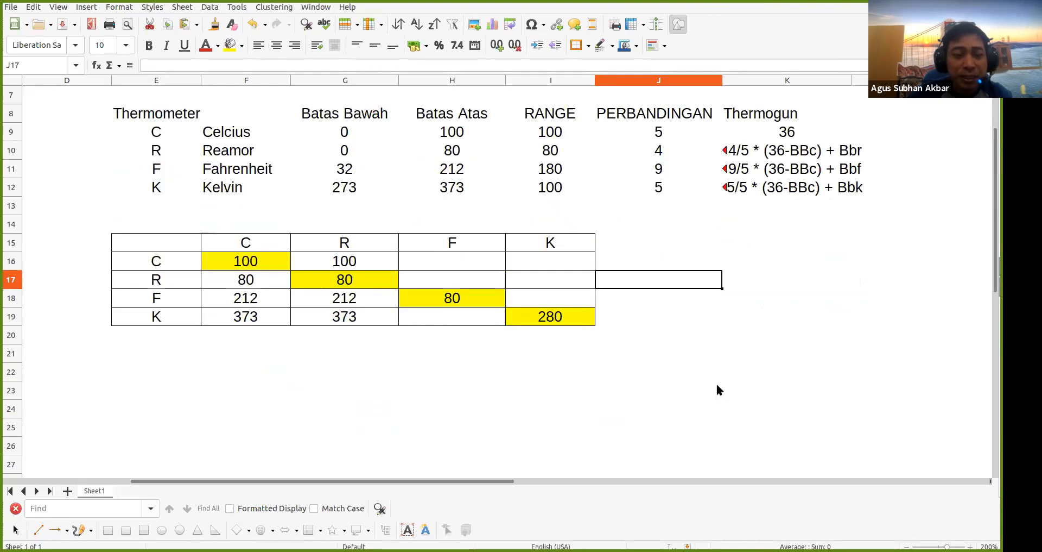
Enter 'a' in E22 and 'b' in E23 below the matrix
{"action": "left_click", "coordinate": [202, 371]}
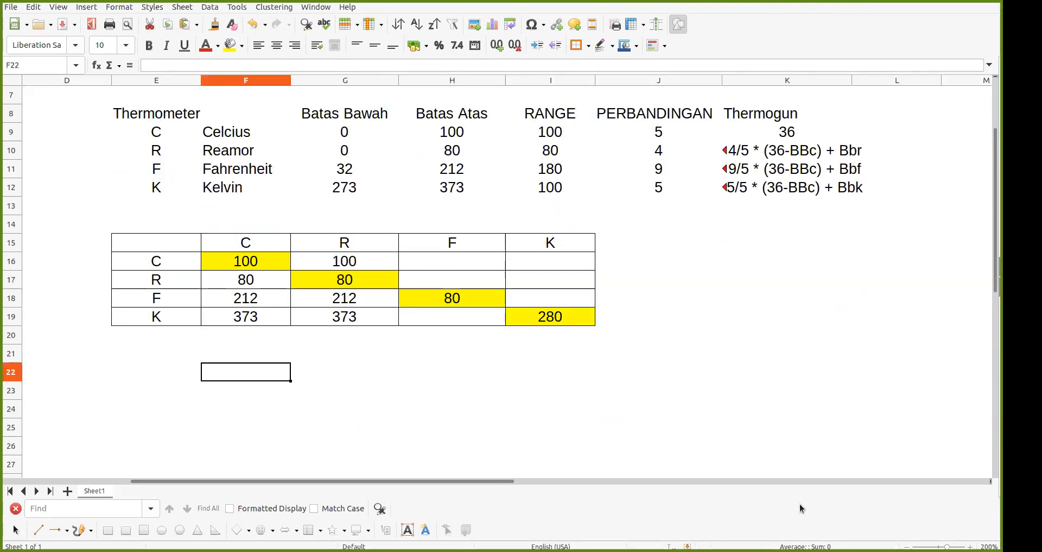
{"action": "key", "text": "Left"}
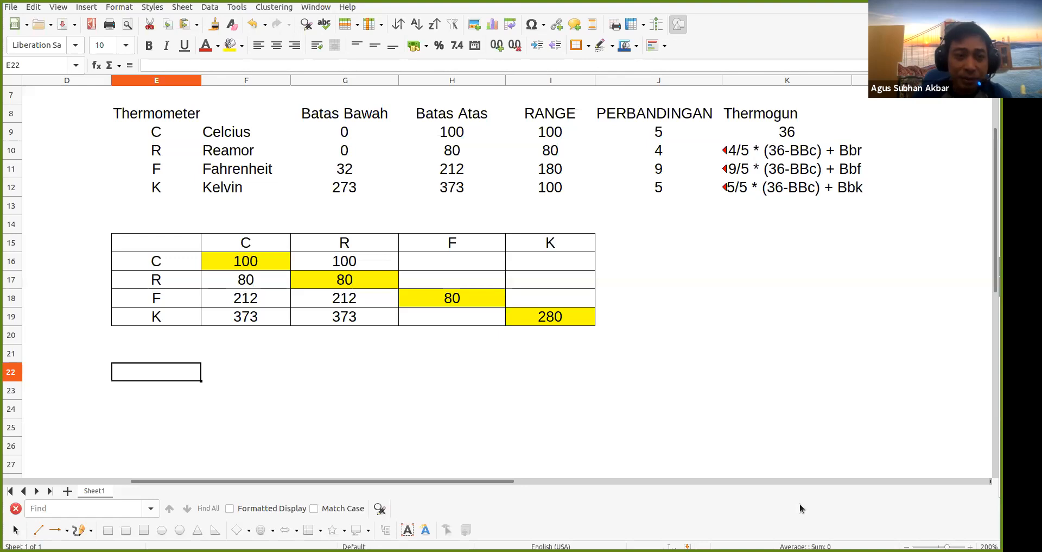
{"action": "type", "text": "a"}
{"action": "key", "text": "Return"}
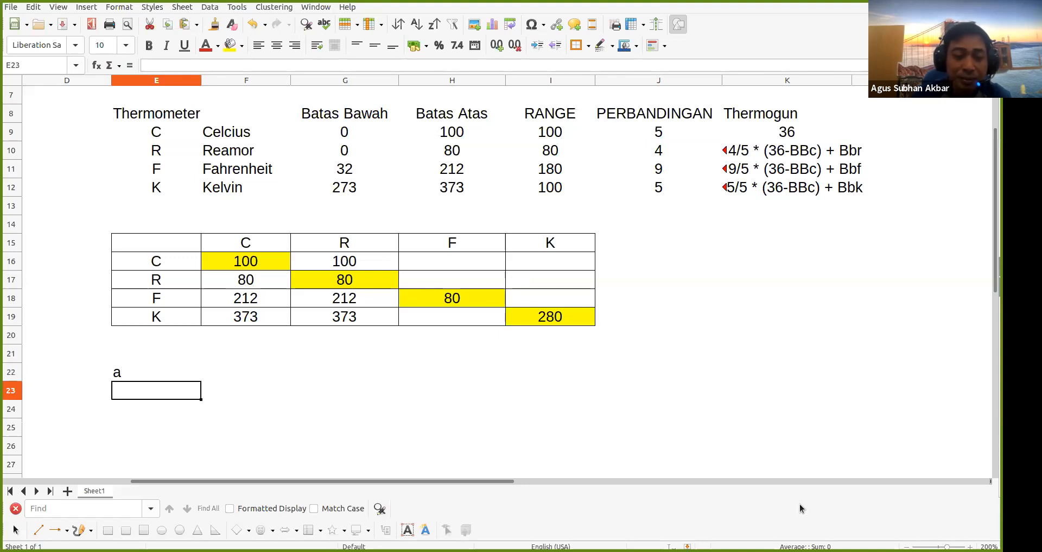
{"action": "type", "text": "b"}
{"action": "key", "text": "Tab"}
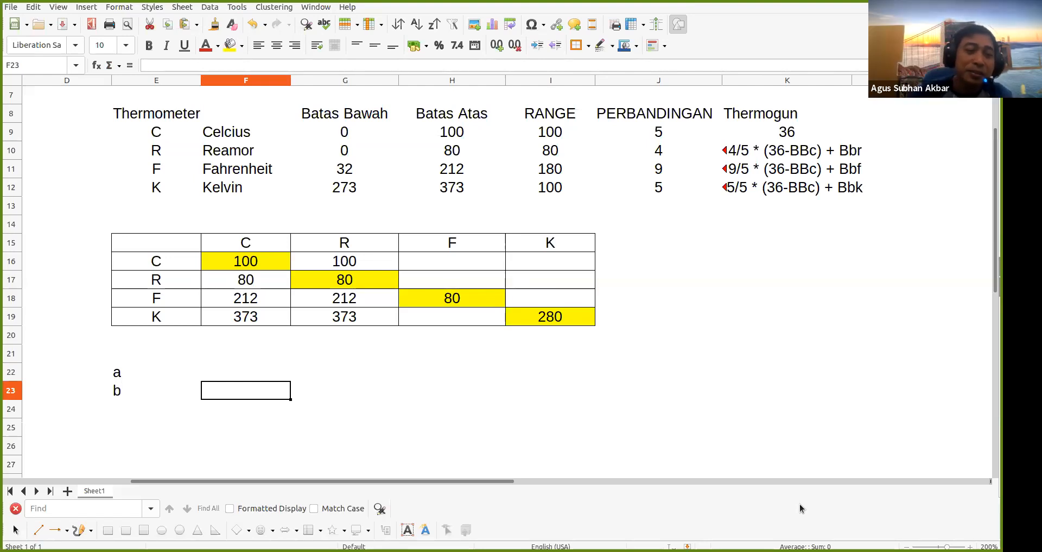
Edit E22 into the legend heading 'A → B'
{"action": "key", "text": "Left"}
{"action": "key", "text": "Up"}
{"action": "key", "text": "F2"}
{"action": "type", "text": "-> b"}
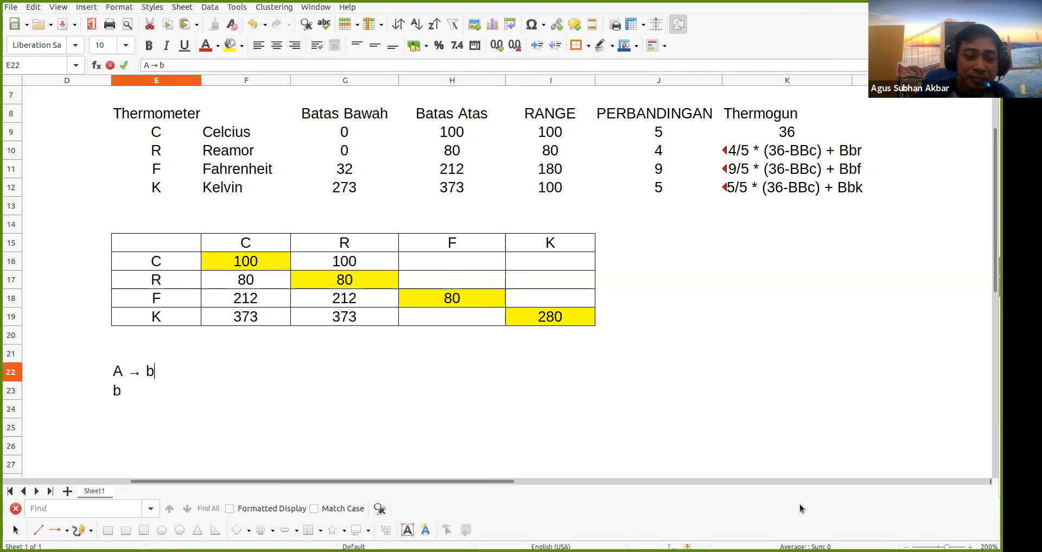
{"action": "key", "text": "BackSpace"}
{"action": "type", "text": "B"}
{"action": "key", "text": "Return"}
Clear the stray text from cell E23
{"action": "key", "text": "BackSpace"}
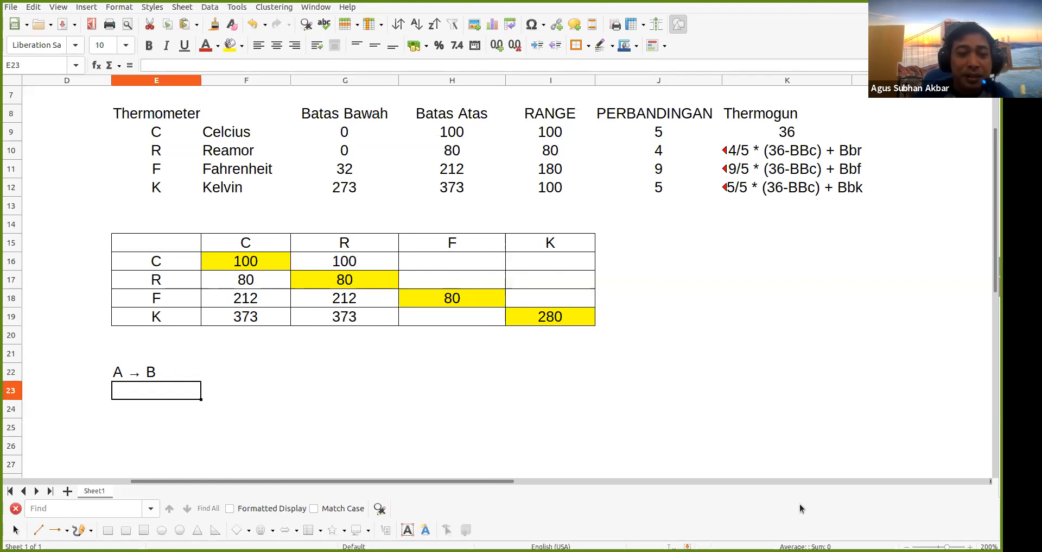
{"action": "key", "text": "Return"}
{"action": "key", "text": "Up"}
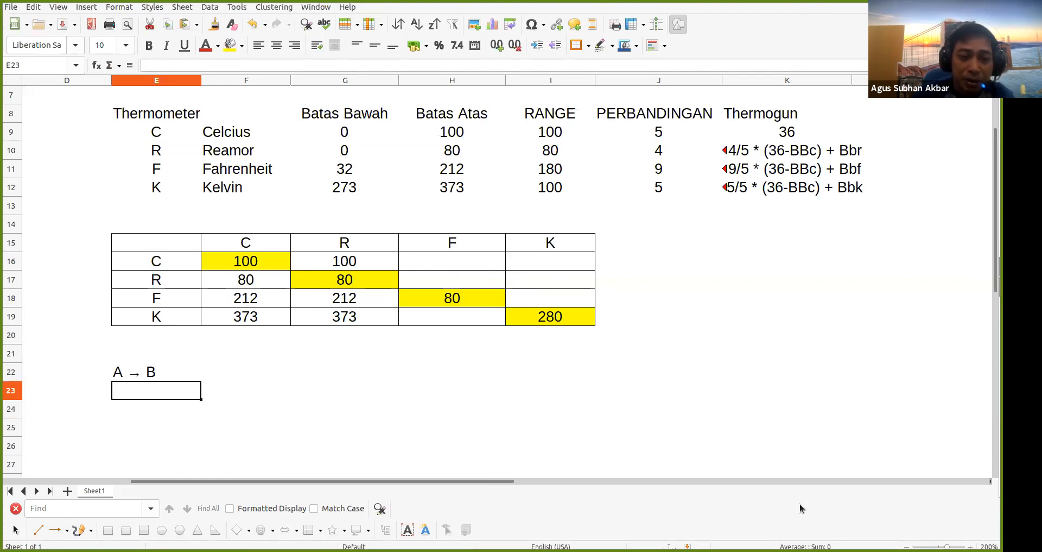
{"action": "type", "text": "a"}
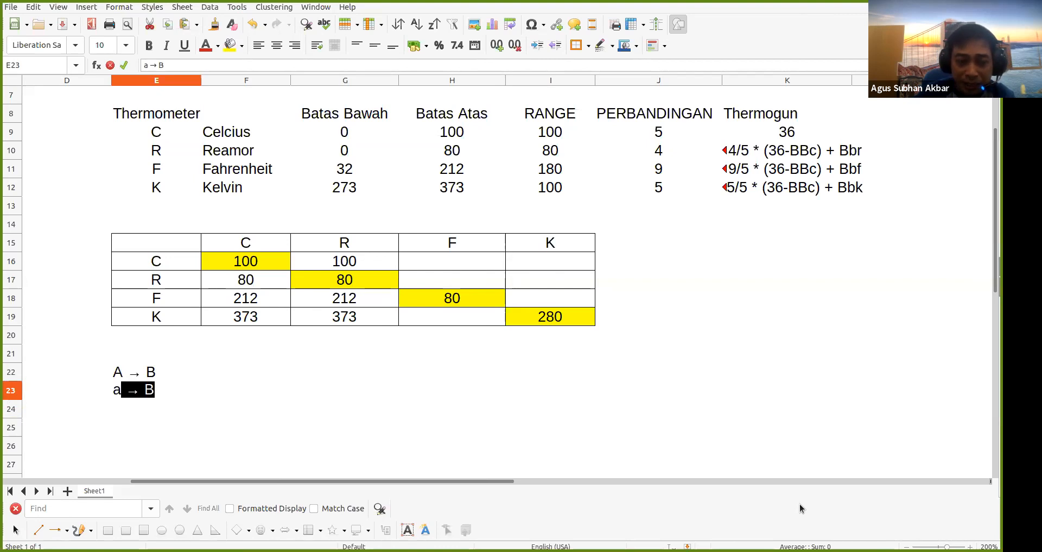
{"action": "key", "text": "BackSpace"}
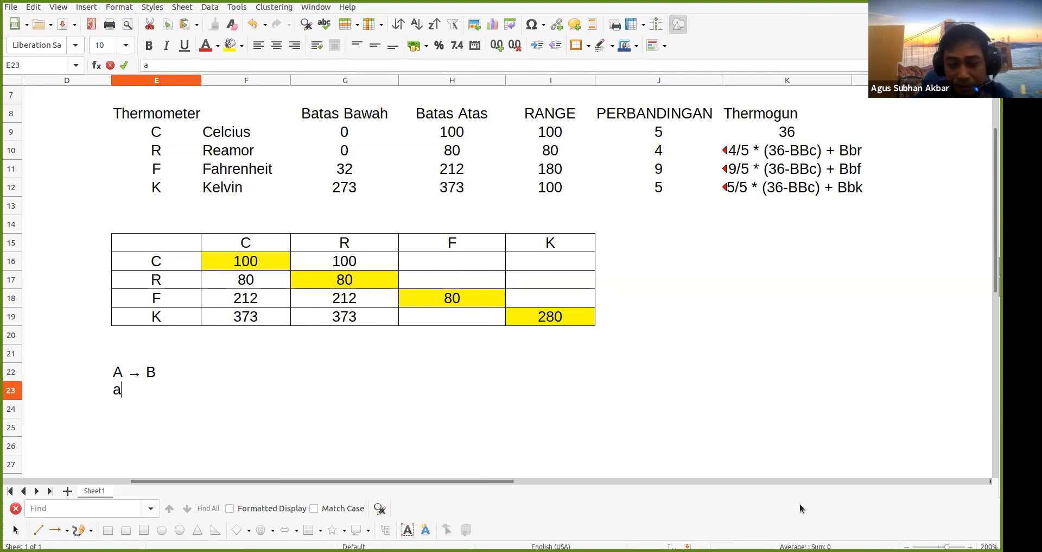
{"action": "key", "text": "BackSpace"}
{"action": "type", "text": "A"}
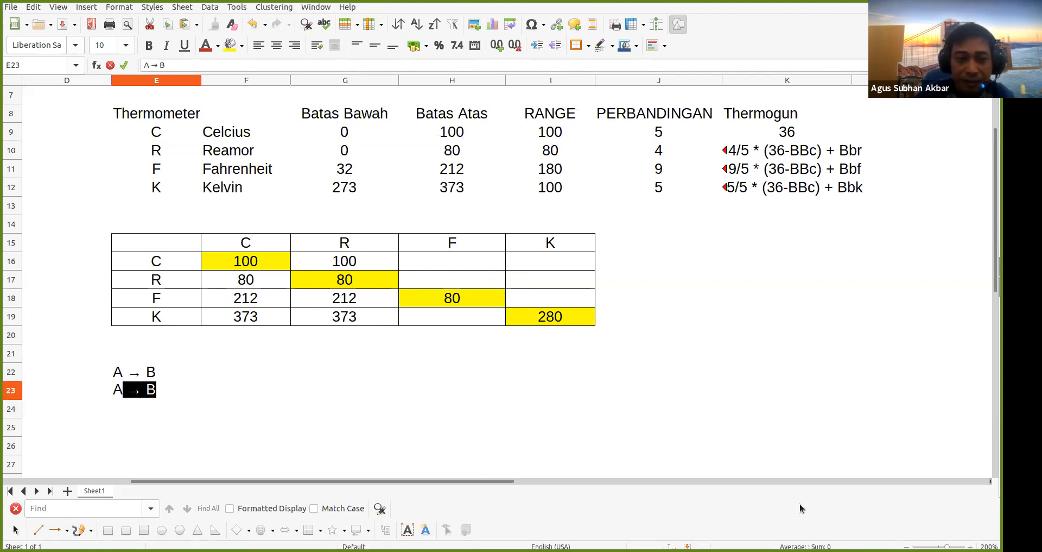
{"action": "key", "text": "BackSpace"}
{"action": "key", "text": "BackSpace"}
{"action": "key", "text": "BackSpace"}
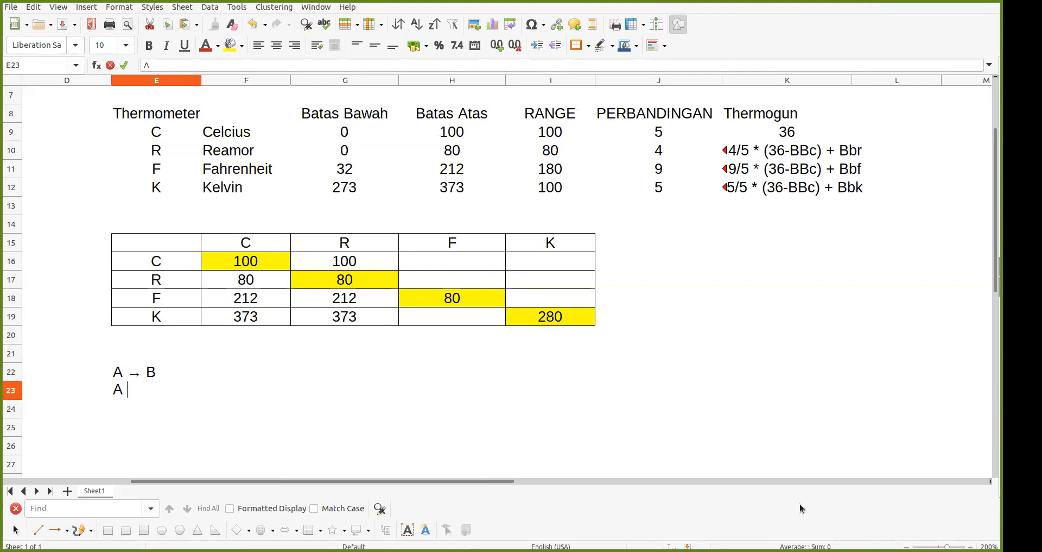
Add legend row Bba with description 'batas bawah A' in E23:F23
{"action": "type", "text": "BBa"}
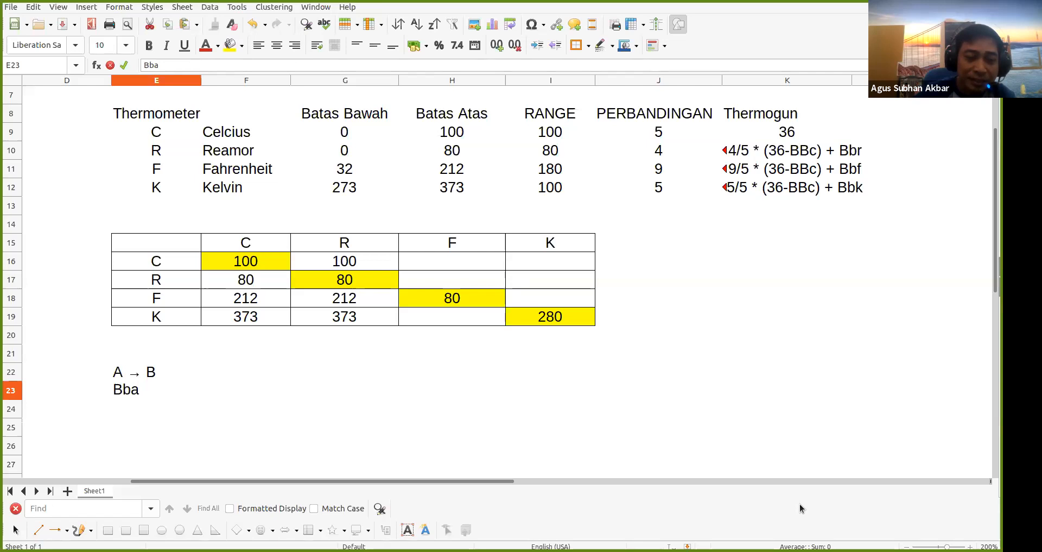
{"action": "key", "text": "Tab"}
{"action": "key", "text": "Left"}
{"action": "key", "text": "Right"}
{"action": "type", "text": "batas bawah A"}
{"action": "key", "text": "Return"}
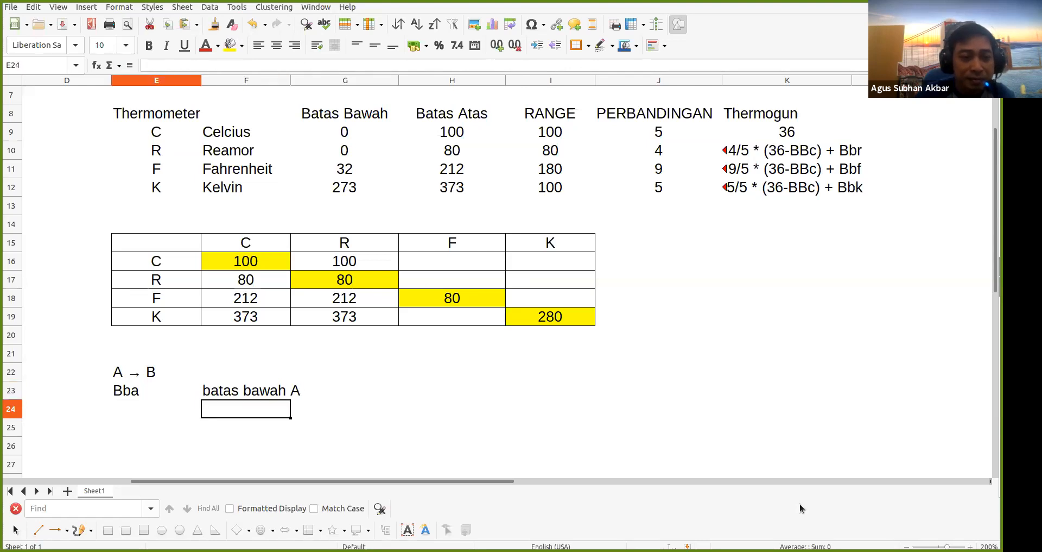
Add legend row Bbb with description 'batas bawah B' in E24:F24
{"action": "type", "text": "Bbb"}
{"action": "key", "text": "Tab"}
{"action": "type", "text": "B"}
{"action": "key", "text": "BackSpace"}
{"action": "key", "text": "BackSpace"}
{"action": "type", "text": "batas bawah B"}
{"action": "key", "text": "Return"}
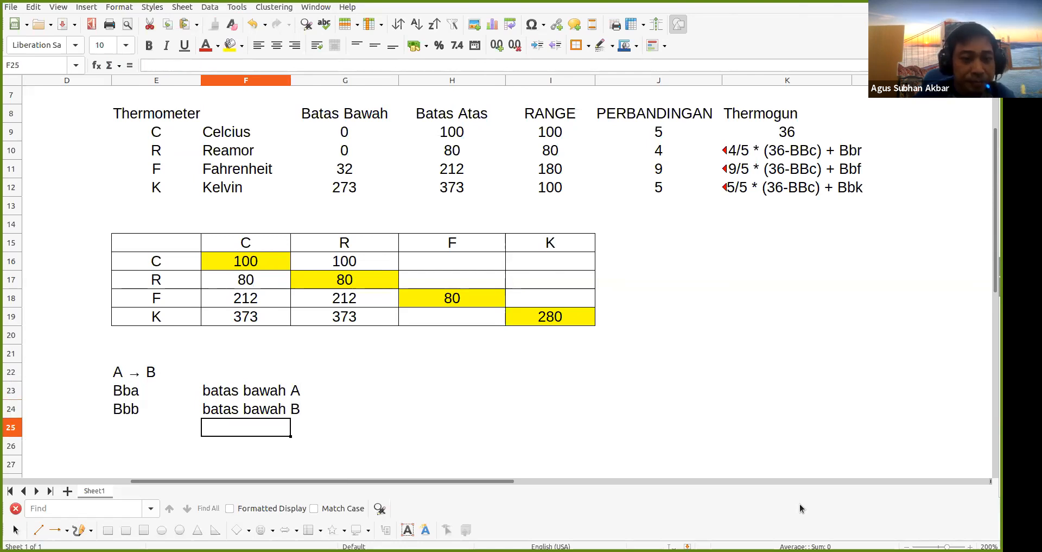
Add legend row x described as 'suhu yang akan di konversi' in E25:F25
{"action": "key", "text": "Left"}
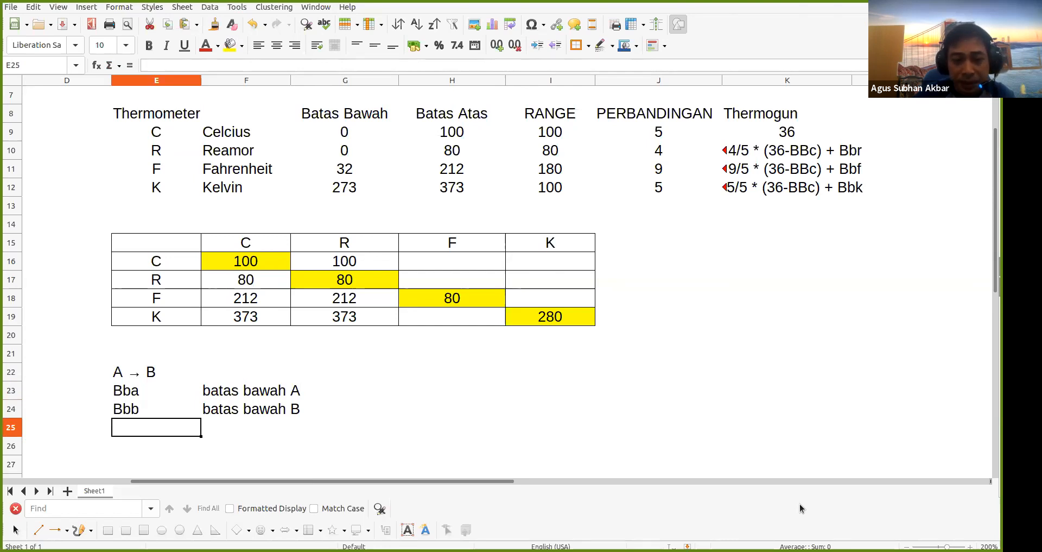
{"action": "type", "text": "x"}
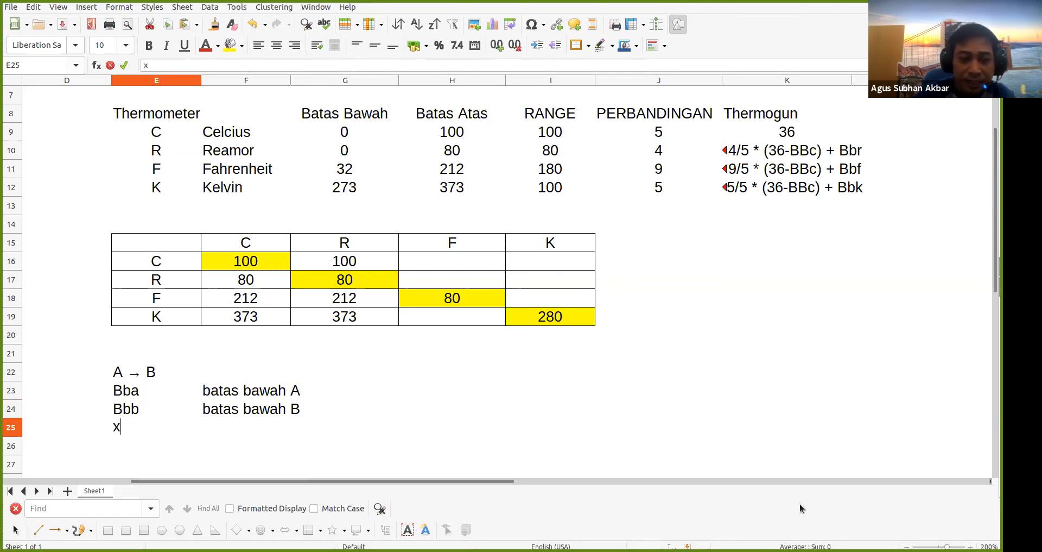
{"action": "key", "text": "Tab"}
{"action": "type", "text": "suhu yang "}
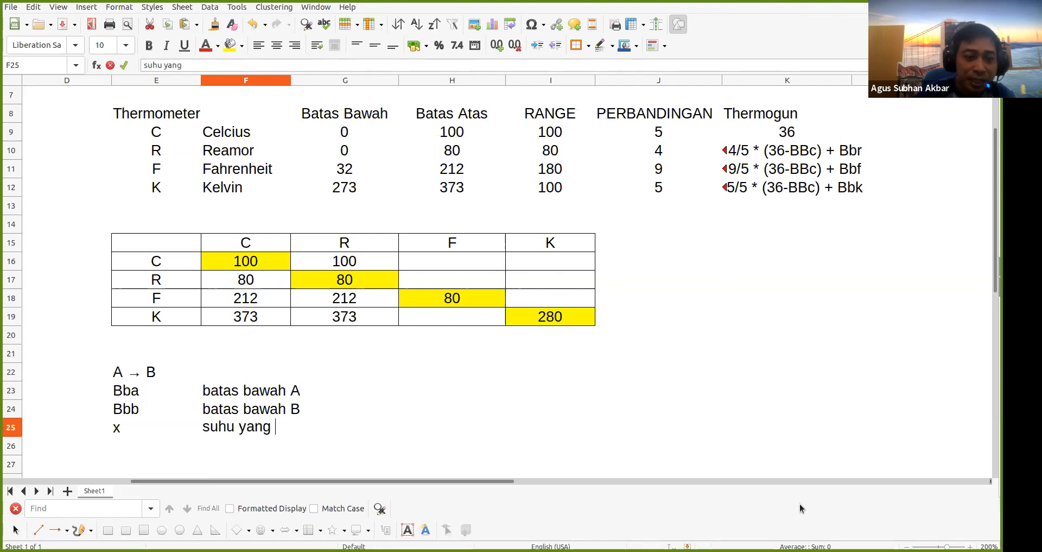
{"action": "type", "text": "akan di ko nversi"}
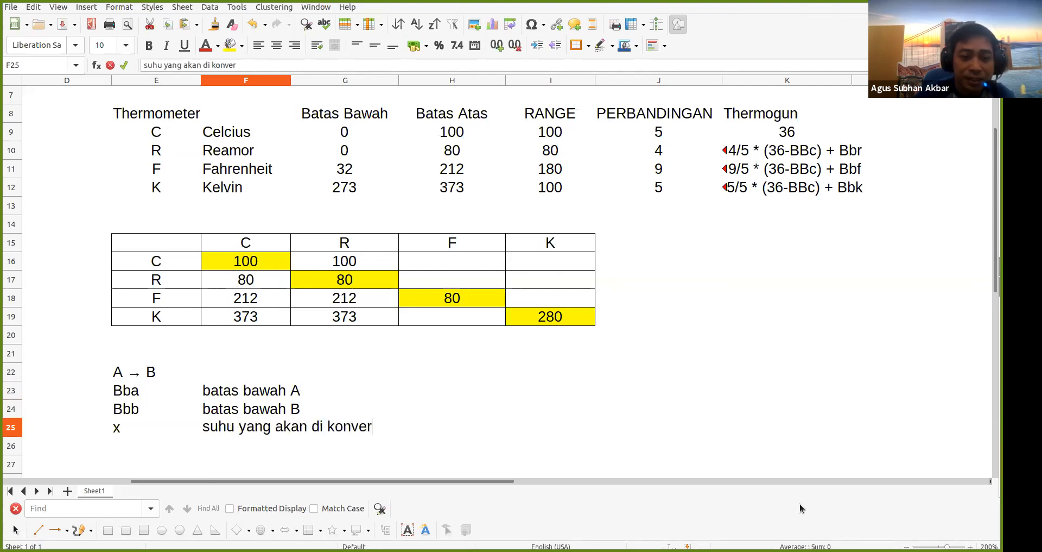
{"action": "key", "text": "Return"}
Label cell H23 'suhu b' for the general formula
{"action": "key", "text": "Up"}
{"action": "key", "text": "Up"}
{"action": "key", "text": "Up"}
{"action": "key", "text": "Right"}
{"action": "key", "text": "Right"}
{"action": "key", "text": "Right"}
{"action": "key", "text": "Left"}
{"action": "type", "text": "suhu"}
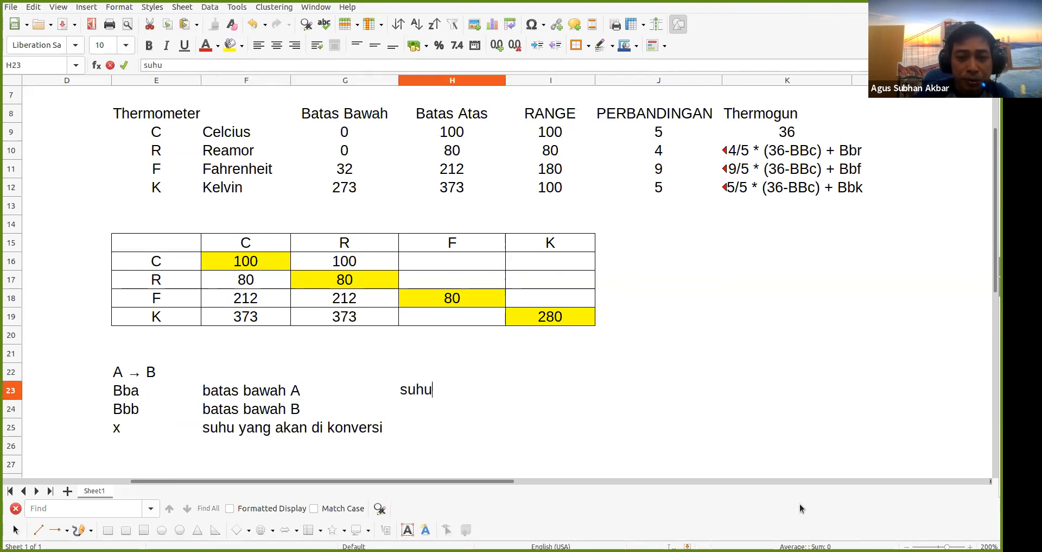
{"action": "type", "text": " b"}
{"action": "key", "text": "Return"}
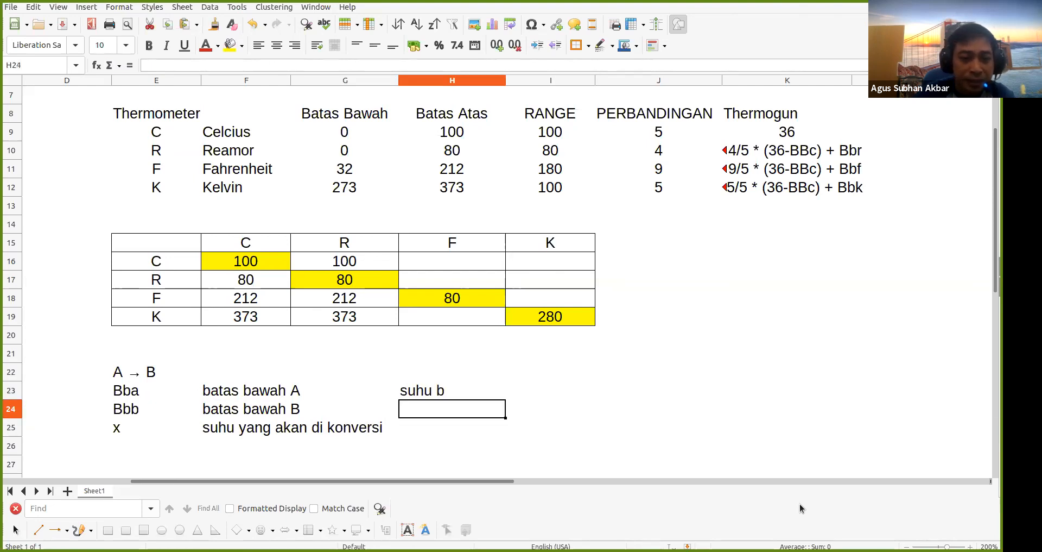
Extend the x description in F25 with 'dari A'
{"action": "key", "text": "Down"}
{"action": "key", "text": "Left"}
{"action": "key", "text": "Left"}
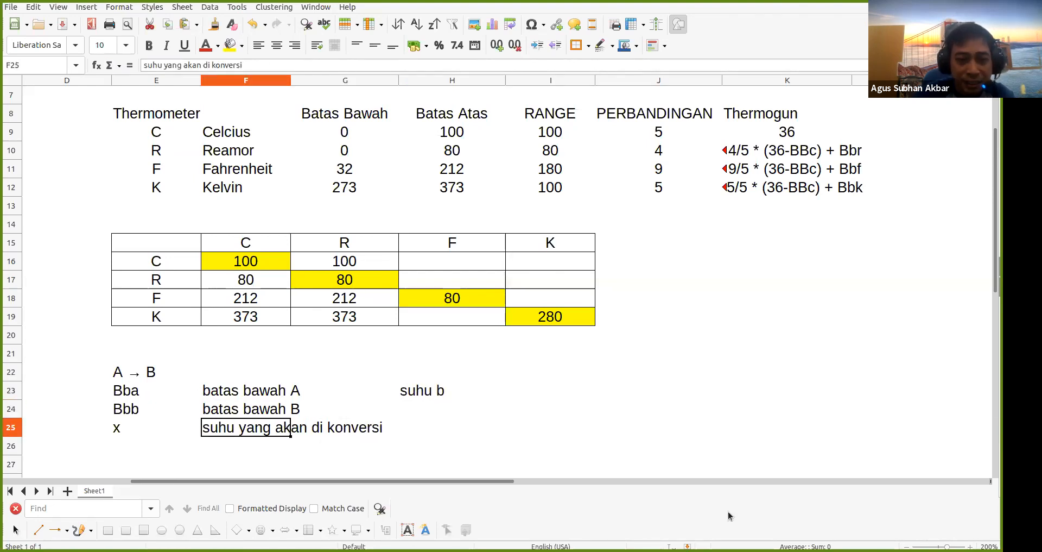
{"action": "double_click", "coordinate": [237, 427]}
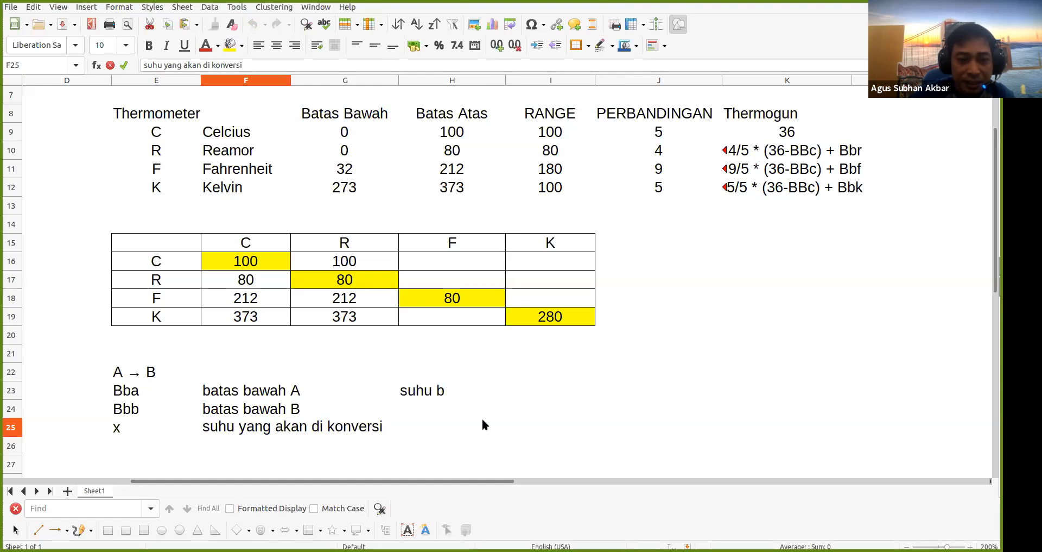
{"action": "type", "text": "dari A"}
{"action": "key", "text": "Return"}
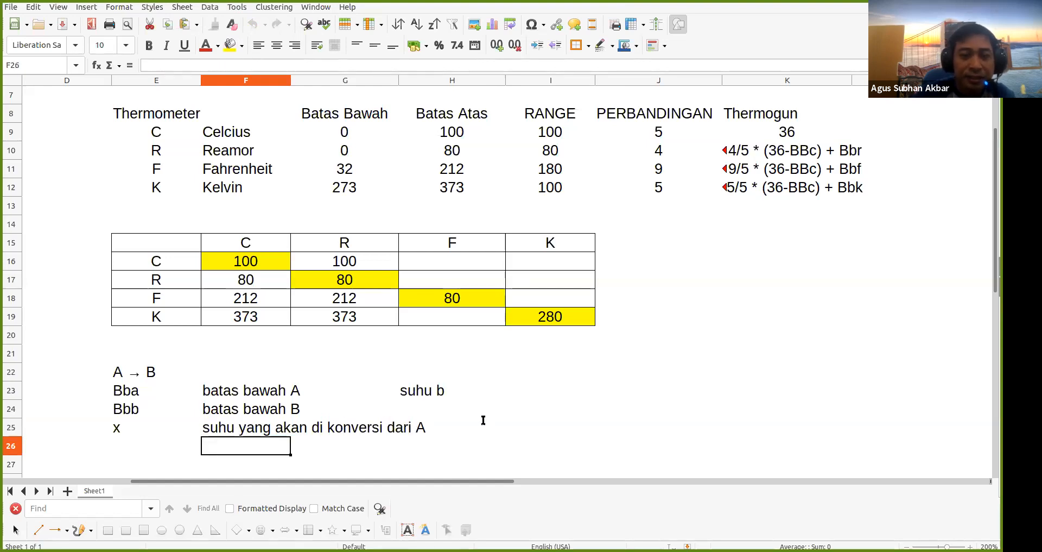
Start extending H23's text to 'suhu b = RANGE'
{"action": "left_click", "coordinate": [411, 395]}
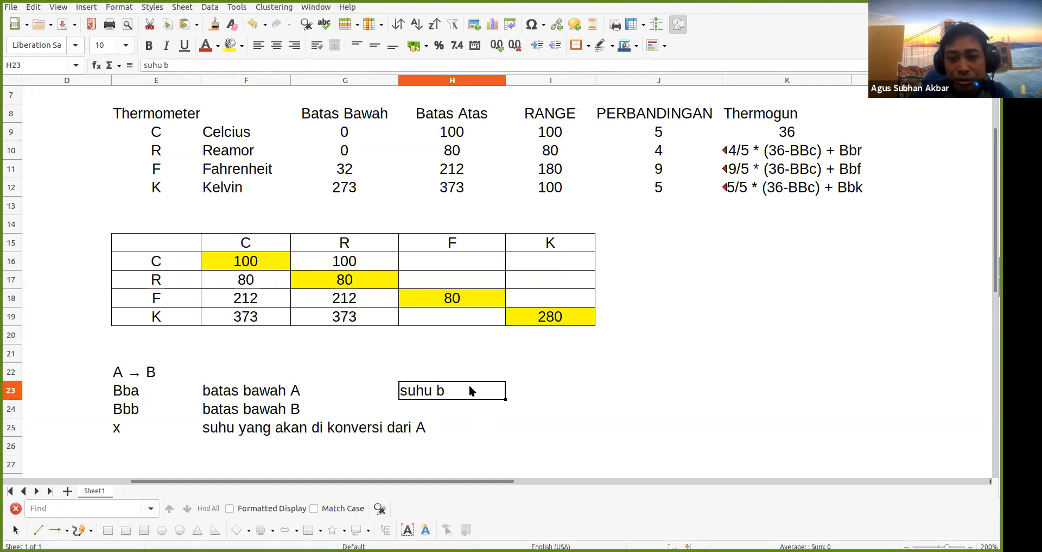
{"action": "double_click", "coordinate": [470, 391]}
{"action": "type", "text": "="}
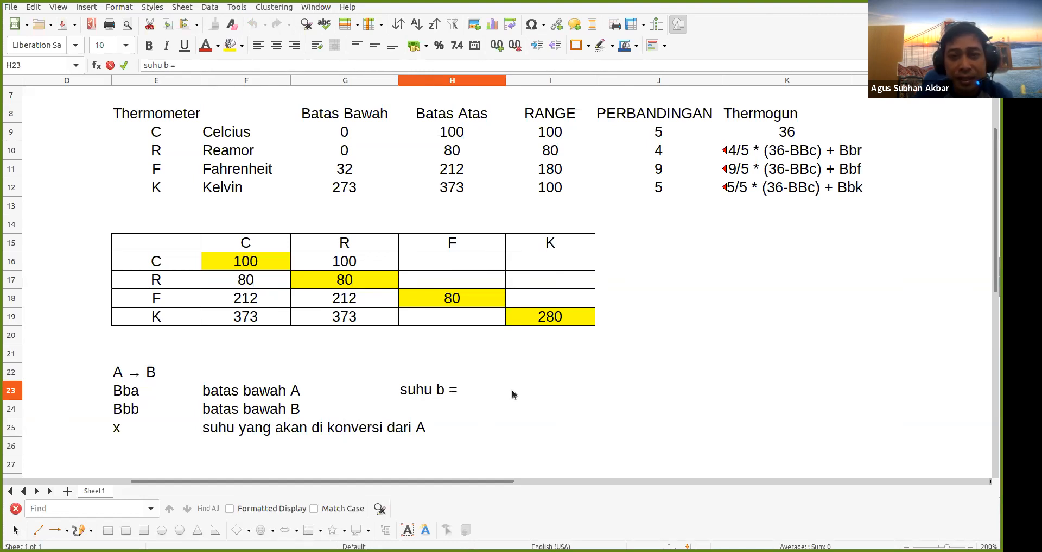
{"action": "type", "text": " R"}
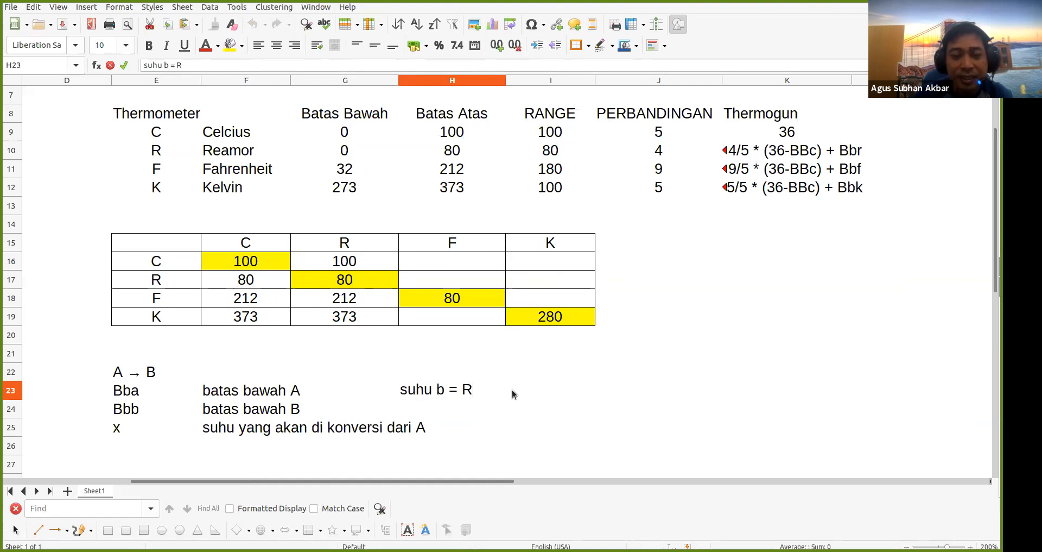
{"action": "type", "text": "ANGE"}
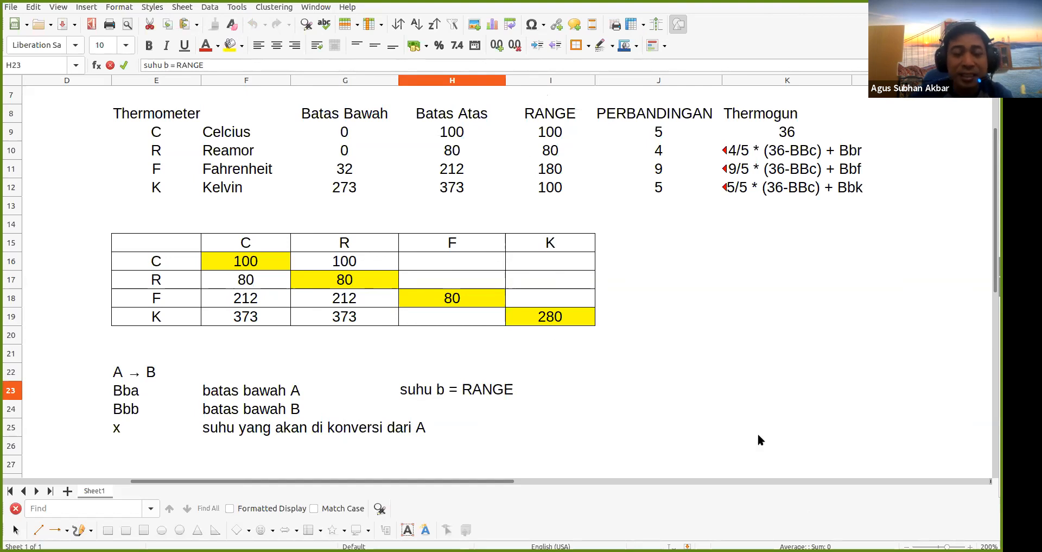
Finish H23 as 'suhu b = RANGE_B/RANGE_A', fixing the underscores
{"action": "type", "text": "a"}
{"action": "key", "text": "BackSpace"}
{"action": "type", "text": "b"}
{"action": "key", "text": "BackSpace"}
{"action": "type", "text": "B/RANGE"}
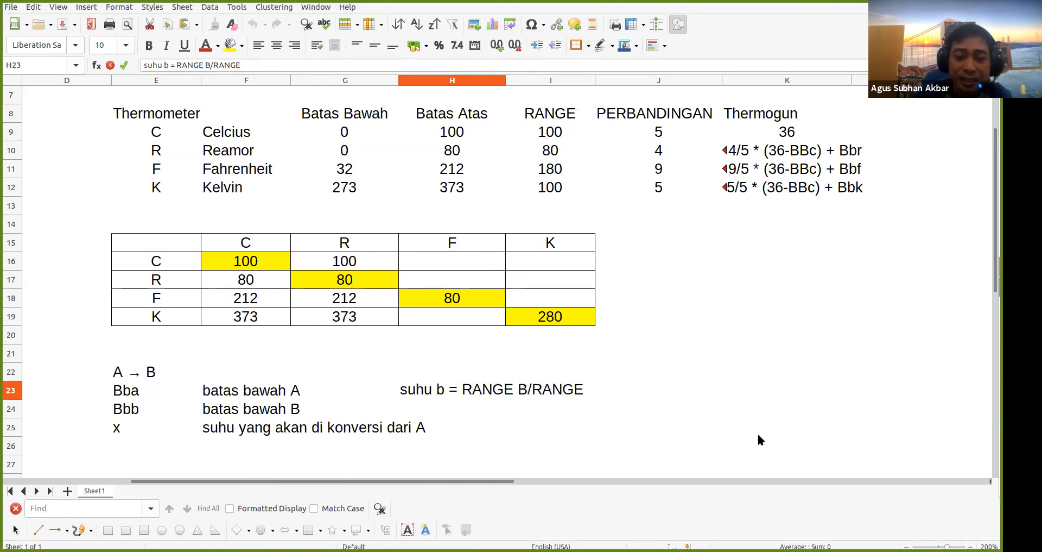
{"action": "type", "text": "_A"}
{"action": "key", "text": "BackSpace"}
{"action": "type", "text": "_A"}
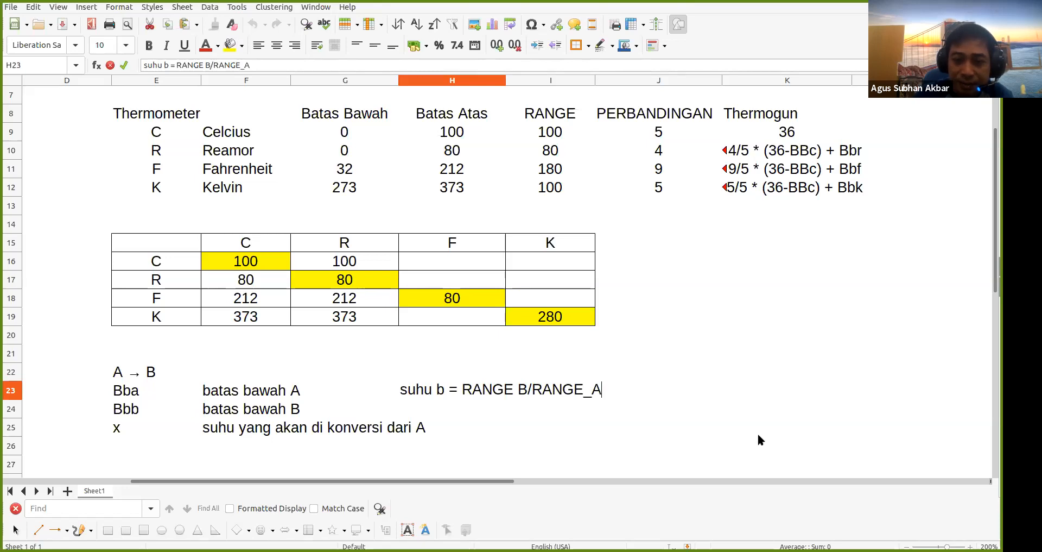
{"action": "key", "text": "Left"}
{"action": "key", "text": "Left"}
{"action": "key", "text": "Left"}
{"action": "key", "text": "Left"}
{"action": "key", "text": "Left"}
{"action": "key", "text": "Left"}
{"action": "key", "text": "Left"}
{"action": "key", "text": "Left"}
{"action": "key", "text": "Left"}
{"action": "key", "text": "BackSpace"}
{"action": "type", "text": "_"}
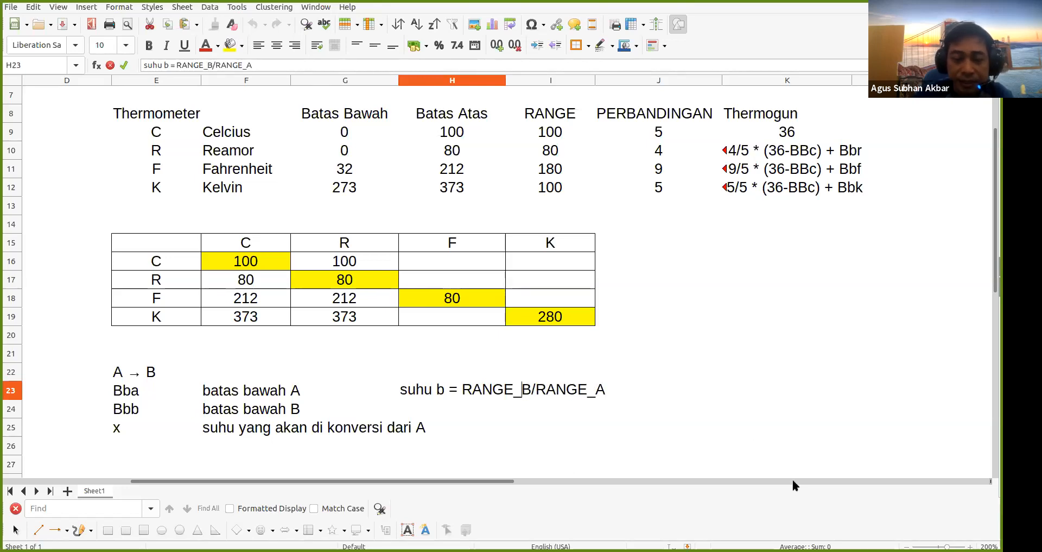
{"action": "key", "text": "Return"}
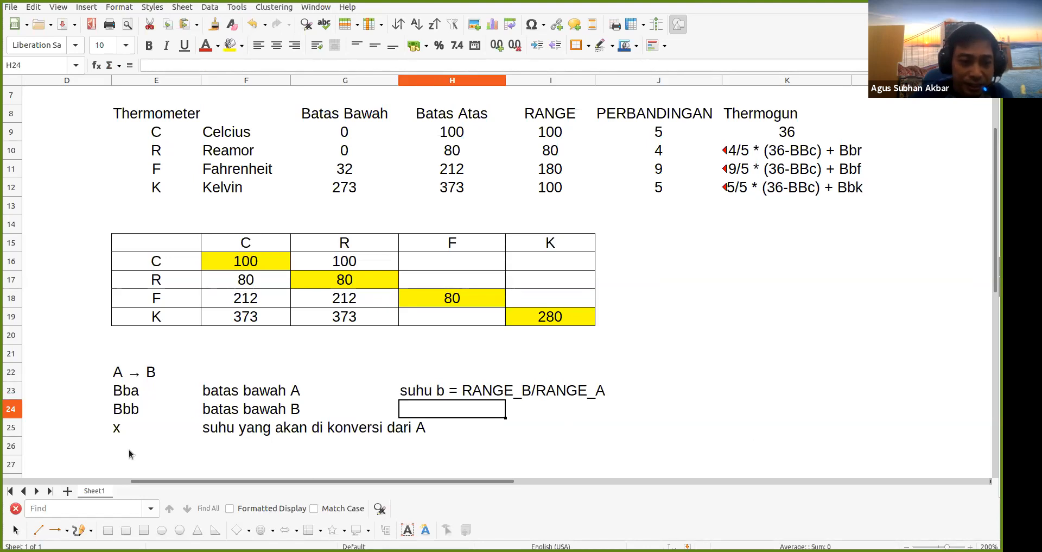
{"action": "left_click", "coordinate": [128, 448]}
Enter the legend symbol RANGE_A in E26
{"action": "type", "text": "RANGE_A"}
{"action": "key", "text": "Tab"}
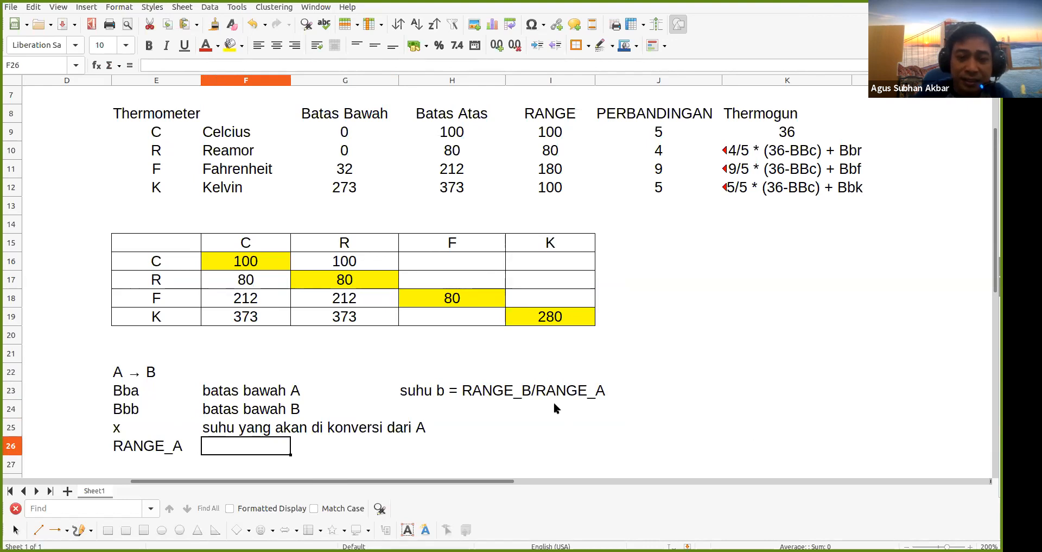
{"action": "type", "text": "s"}
{"action": "key", "text": "BackSpace"}
{"action": "key", "text": "BackSpace"}
Describe RANGE_A as 'Selisih Bba dan Baa' in F26
{"action": "type", "text": "SELI"}
{"action": "key", "text": "BackSpace"}
{"action": "key", "text": "BackSpace"}
{"action": "key", "text": "BackSpace"}
{"action": "type", "text": "elisih BB"}
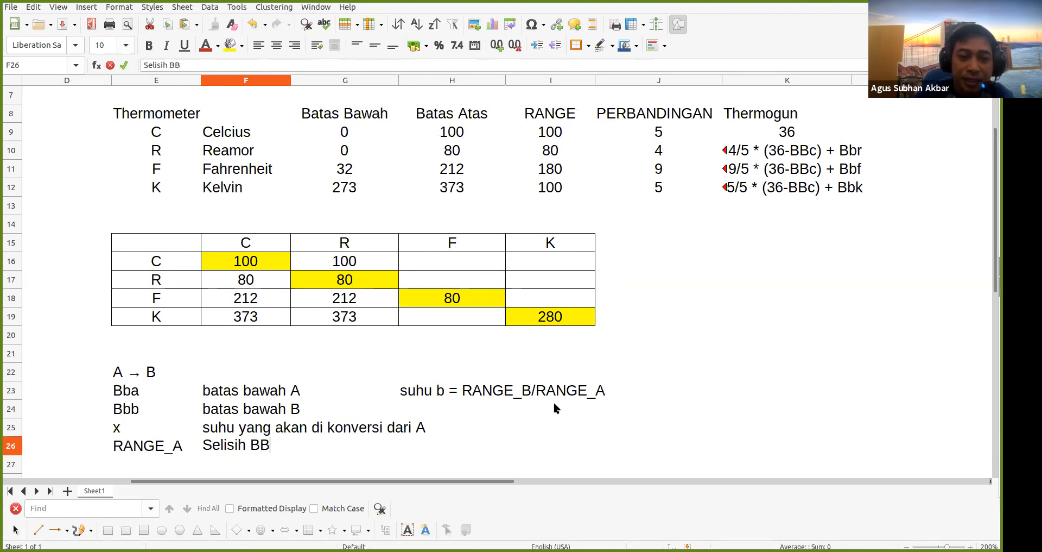
{"action": "type", "text": "A"}
{"action": "key", "text": "BackSpace"}
{"action": "type", "text": "a"}
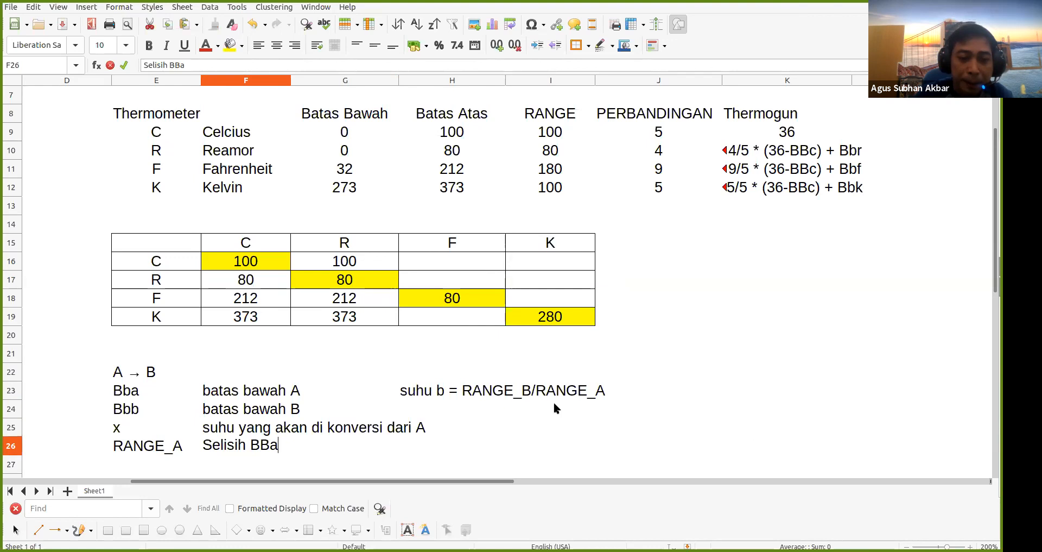
{"action": "key", "text": "BackSpace"}
{"action": "key", "text": "BackSpace"}
{"action": "type", "text": "bA"}
{"action": "key", "text": "BackSpace"}
{"action": "type", "text": "a dan B"}
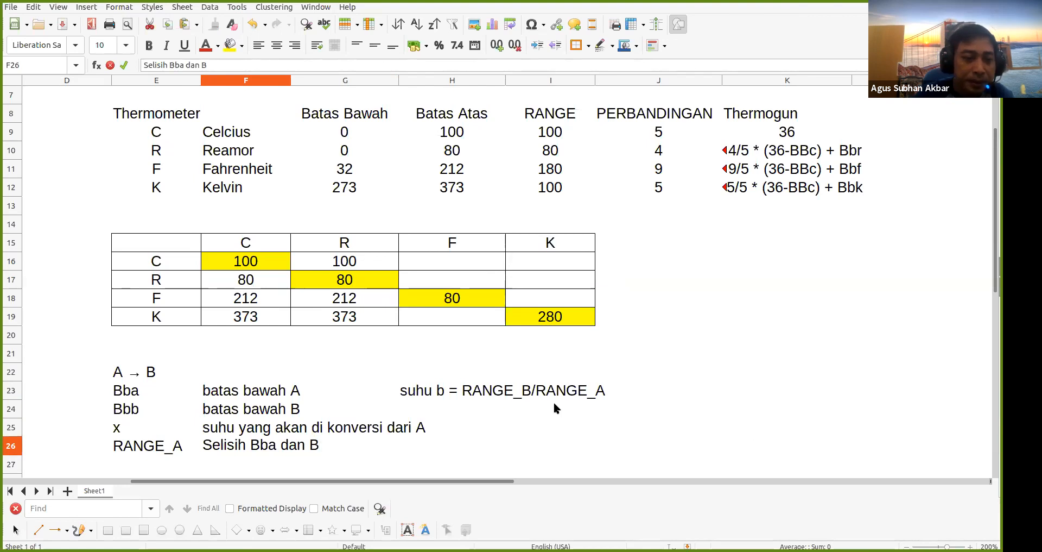
{"action": "type", "text": "b"}
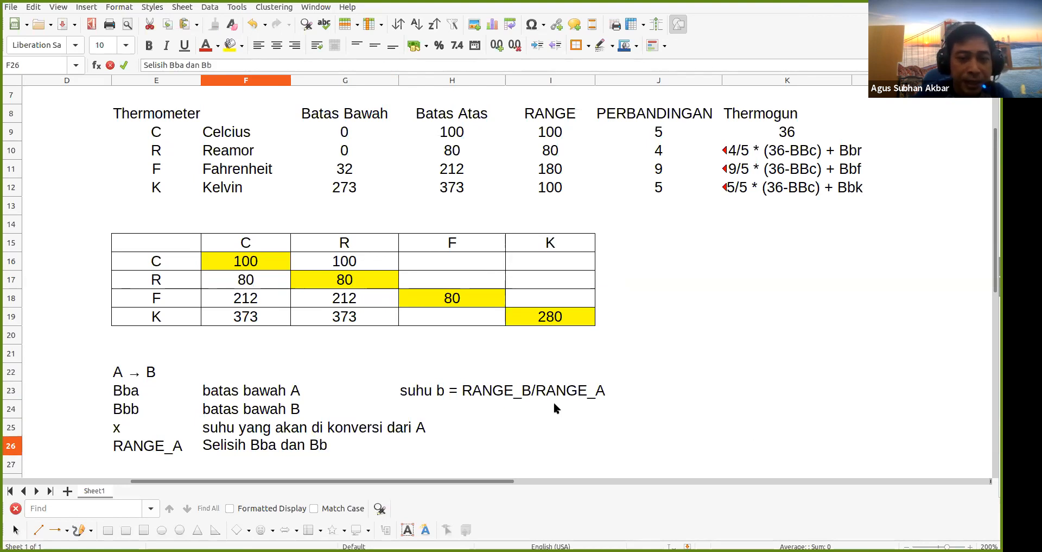
{"action": "key", "text": "BackSpace"}
{"action": "type", "text": "aa"}
{"action": "key", "text": "Return"}
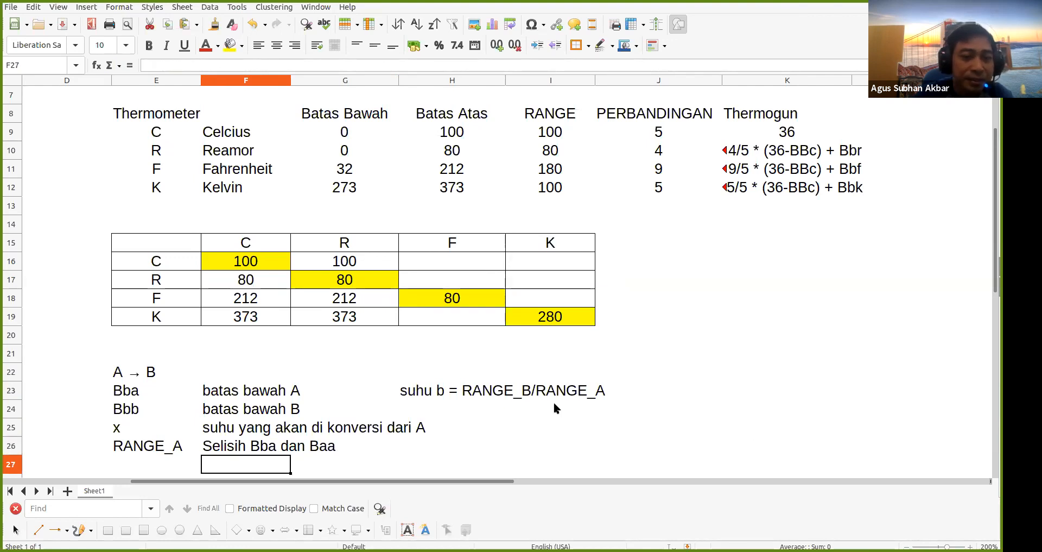
Enter the legend symbol RANGE_B in E27
{"action": "key", "text": "Left"}
{"action": "type", "text": "RAE"}
{"action": "key", "text": "Left"}
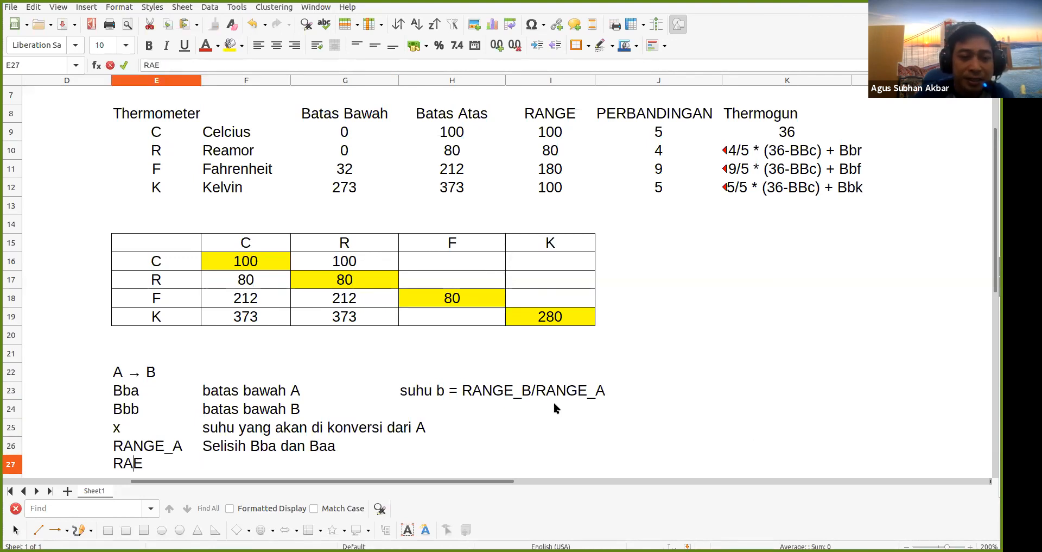
{"action": "key", "text": "Delete"}
{"action": "type", "text": "NGE_B"}
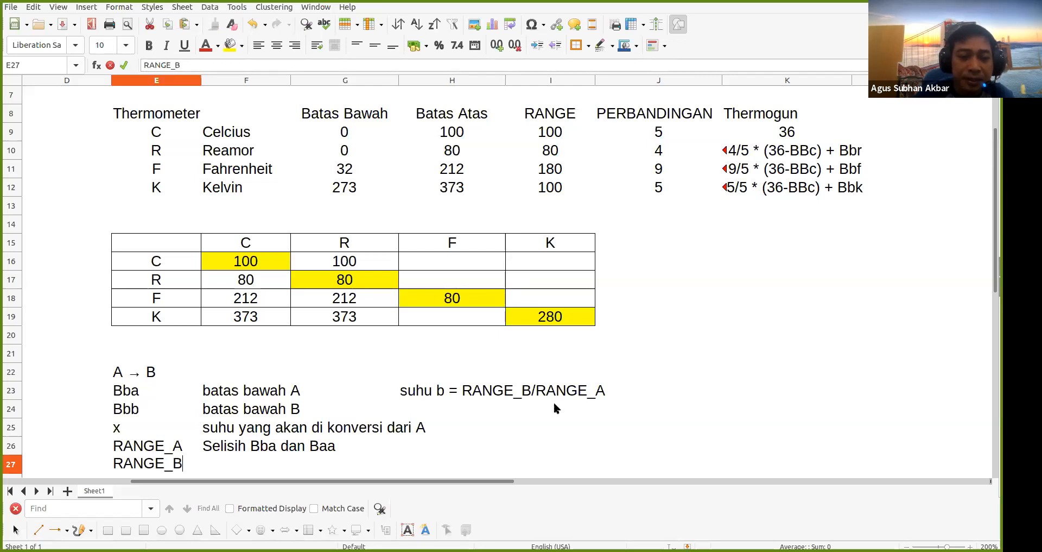
{"action": "key", "text": "Return"}
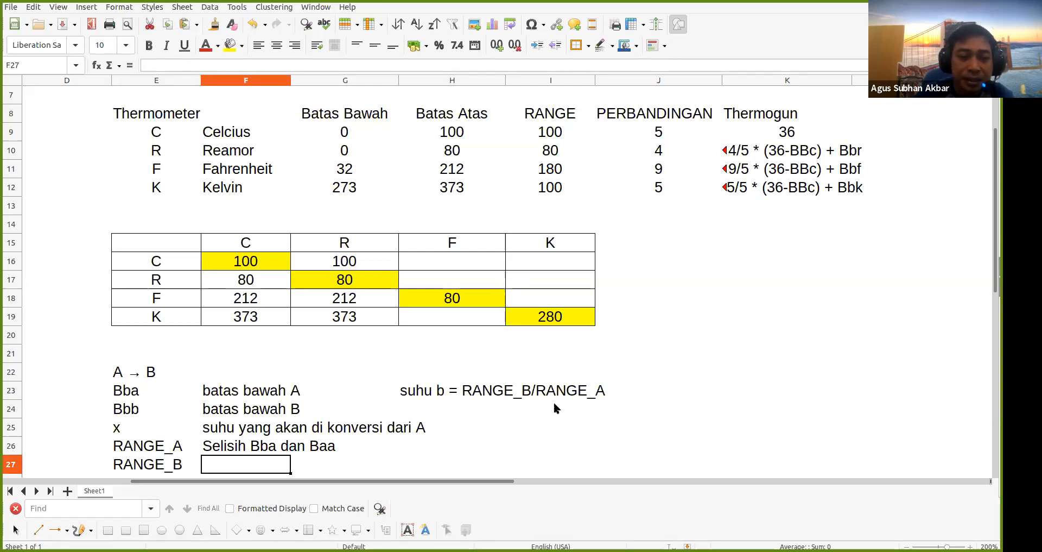
Describe RANGE_B as 'Selisih Bbb dan Bab' in F27
{"action": "type", "text": "s"}
{"action": "key", "text": "BackSpace"}
{"action": "key", "text": "BackSpace"}
{"action": "type", "text": "s"}
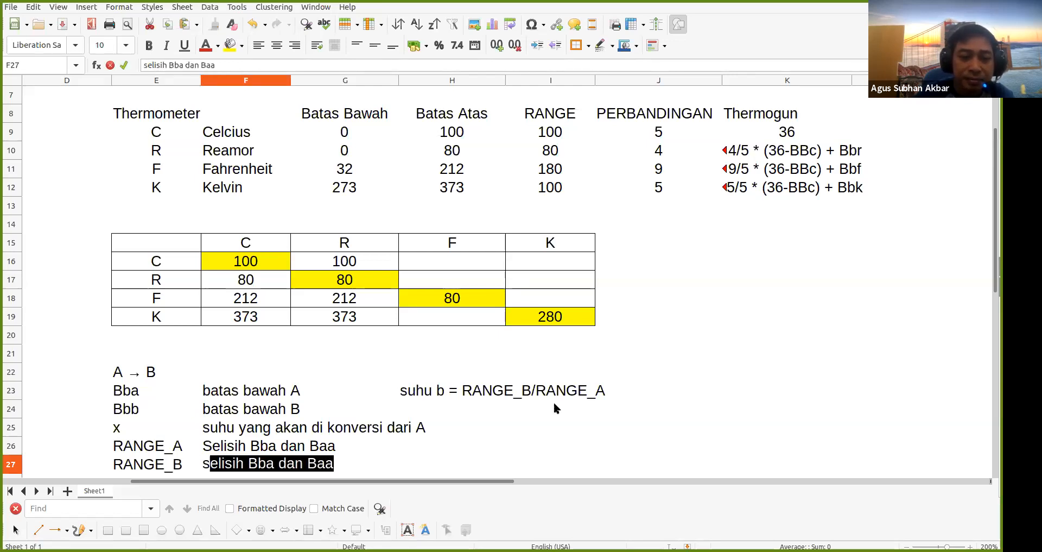
{"action": "key", "text": "BackSpace"}
{"action": "key", "text": "BackSpace"}
{"action": "type", "text": "S"}
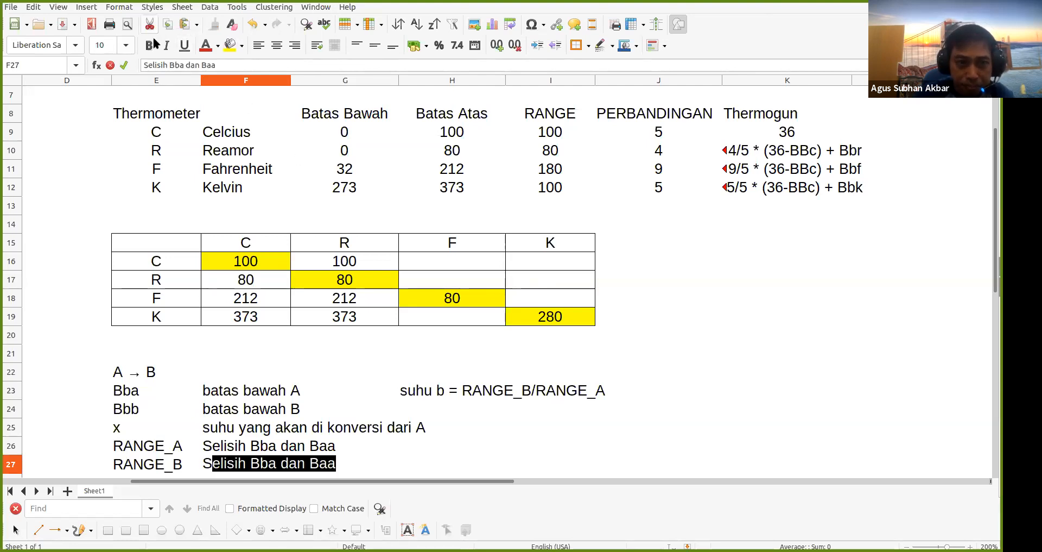
{"action": "left_click", "coordinate": [185, 65]}
{"action": "key", "text": "BackSpace"}
{"action": "type", "text": "b"}
{"action": "key", "text": "Right"}
{"action": "key", "text": "Right"}
{"action": "key", "text": "Right"}
{"action": "key", "text": "BackSpace"}
{"action": "type", "text": "b"}
{"action": "key", "text": "Return"}
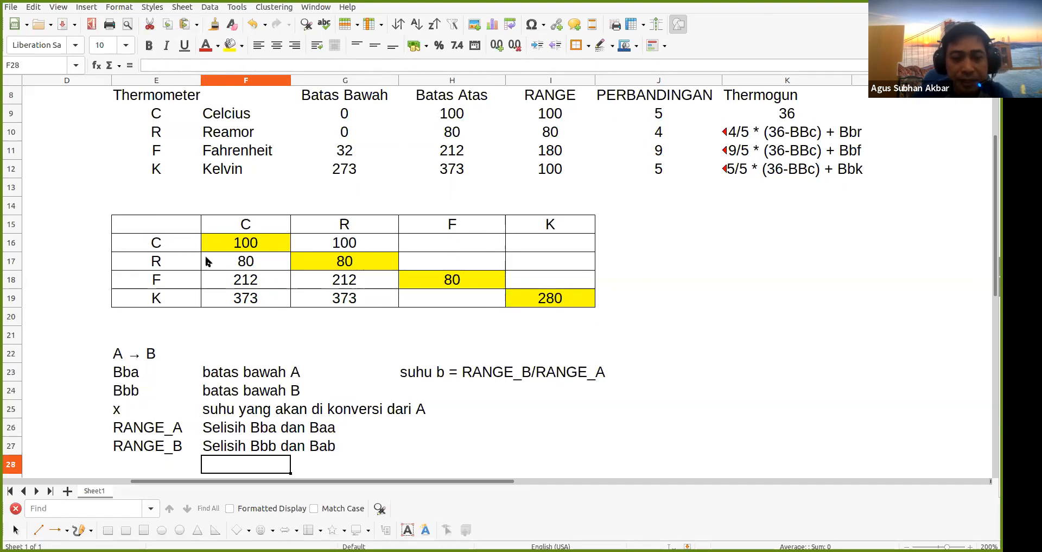
Append ' * (x-Bba) + Bbb' to the text in H23
{"action": "left_click", "coordinate": [415, 380]}
{"action": "double_click", "coordinate": [416, 380]}
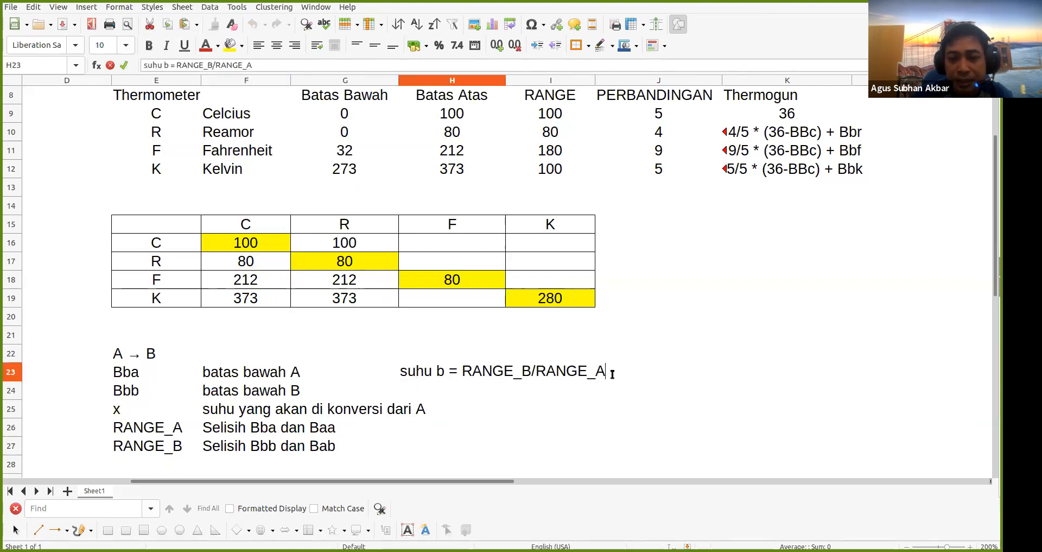
{"action": "type", "text": "* "}
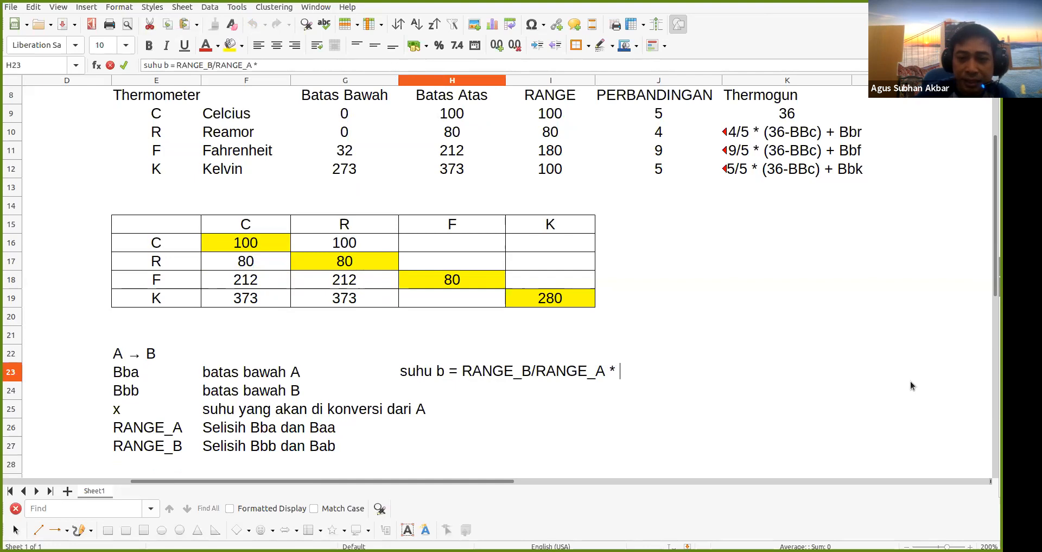
{"action": "type", "text": "(x"}
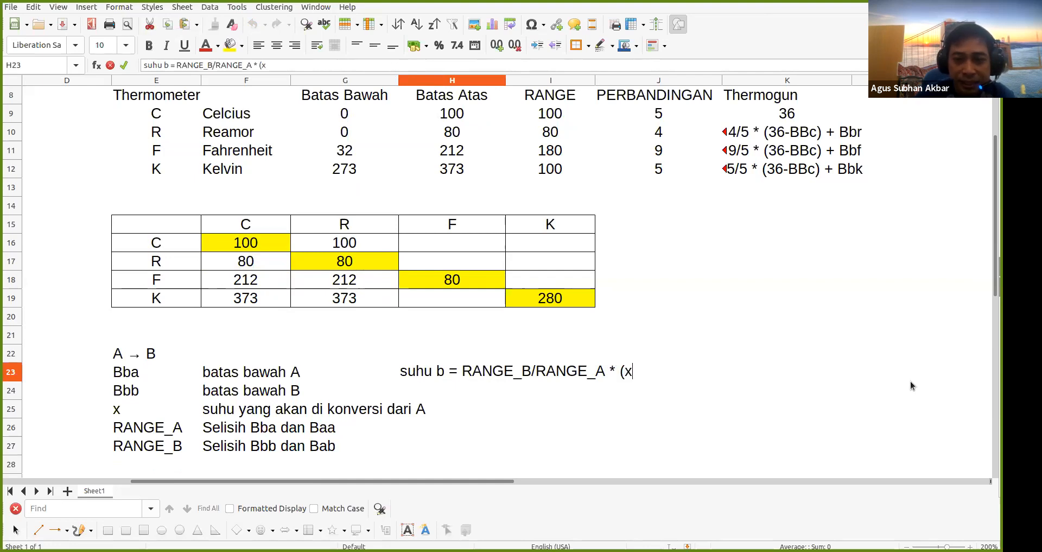
{"action": "type", "text": "-B"}
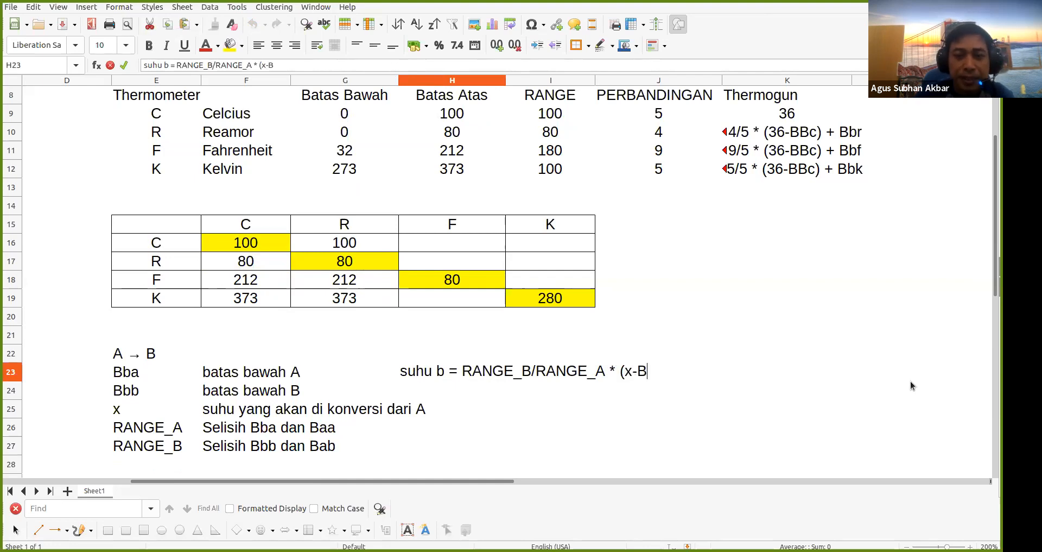
{"action": "type", "text": "b"}
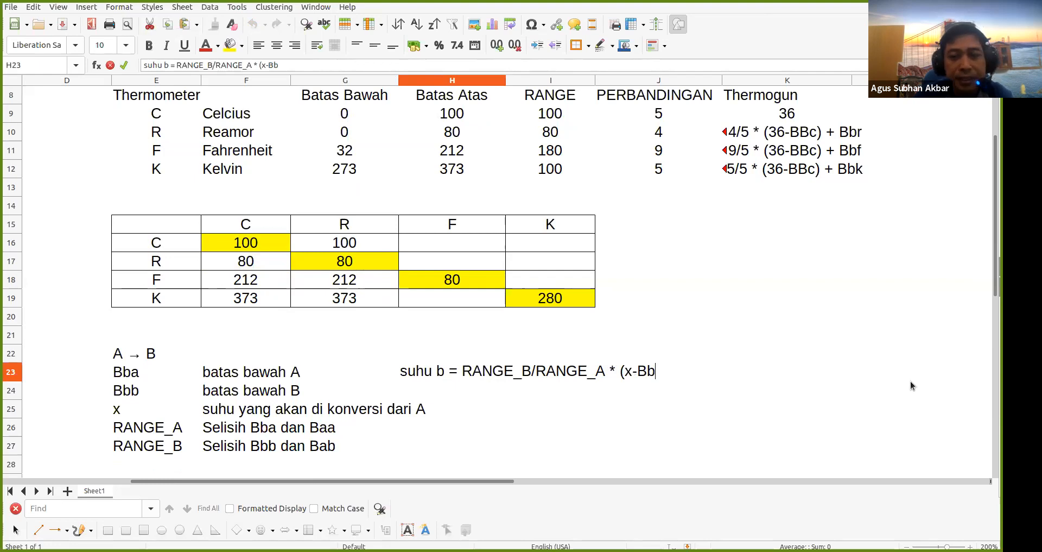
{"action": "type", "text": "a) +"}
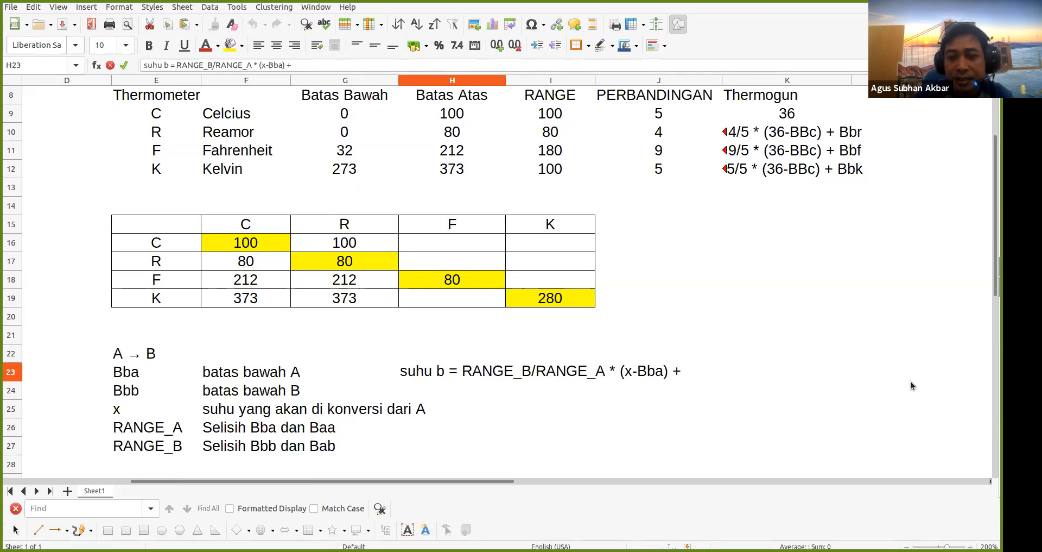
{"action": "type", "text": " Bb"}
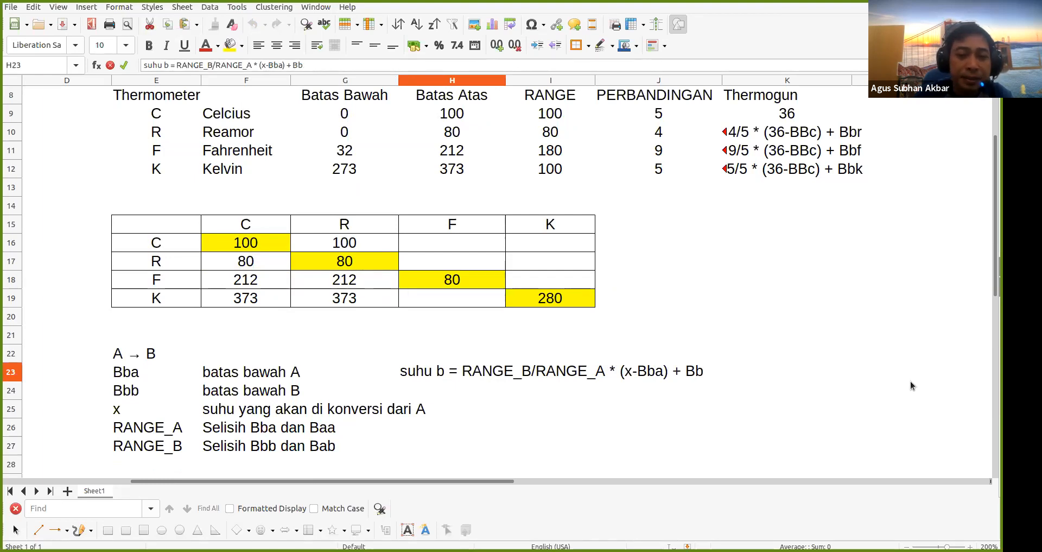
{"action": "type", "text": "b"}
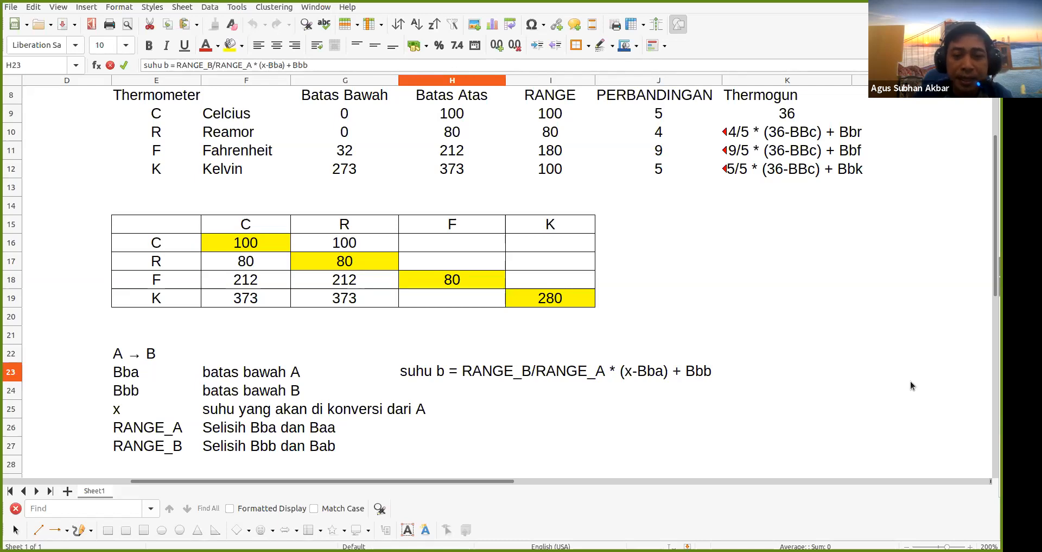
{"action": "key", "text": "Return"}
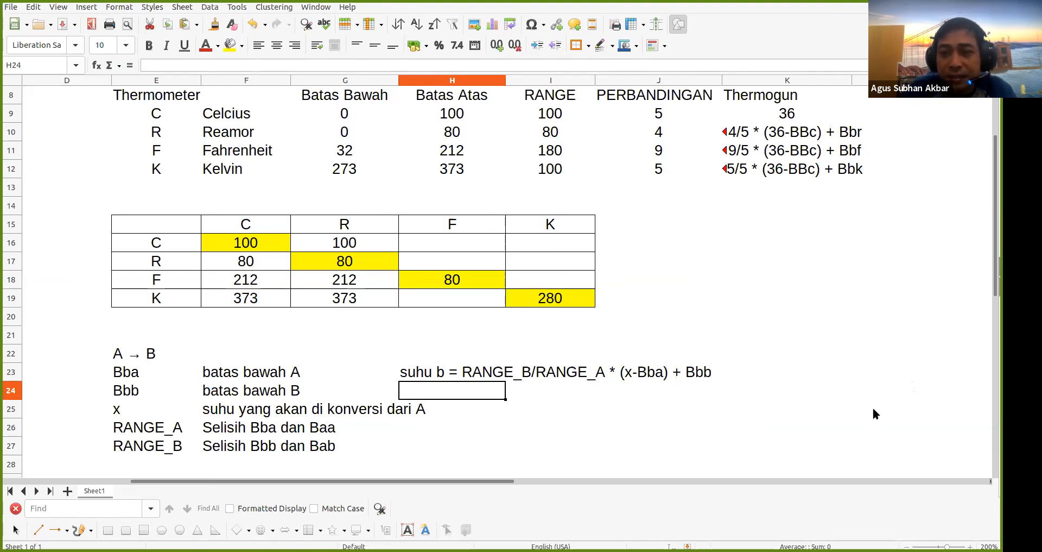
{"action": "left_click", "coordinate": [424, 194]}
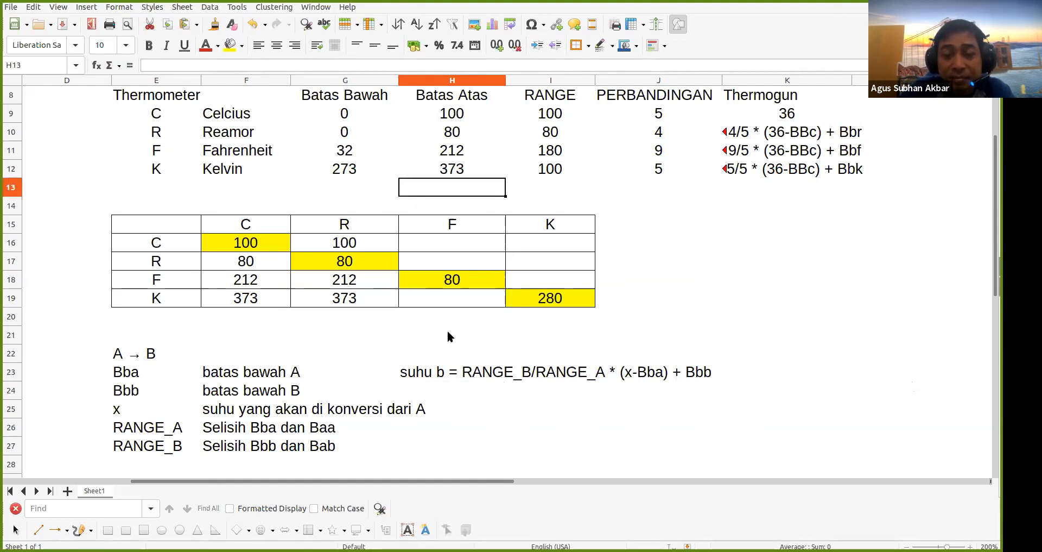